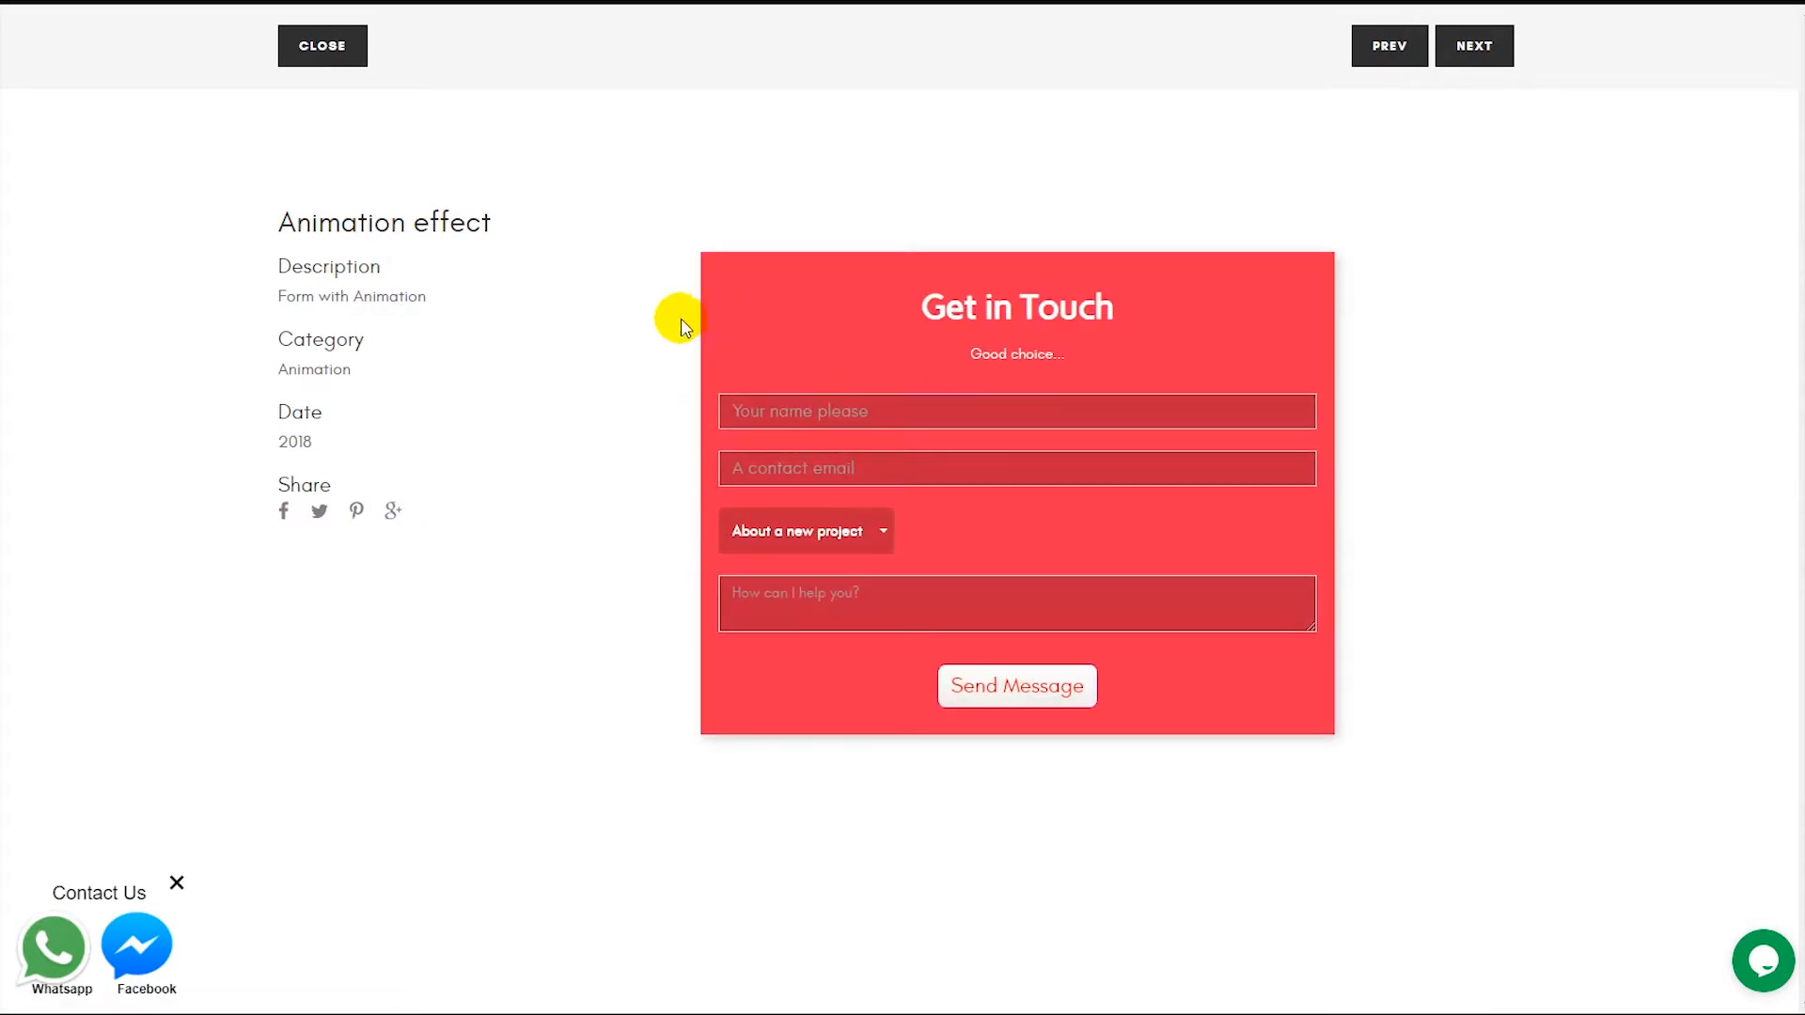
Browse the demo form samples, opening the Online event registration example and closing the previews.
{"action": "left_click", "coordinate": [331, 47]}
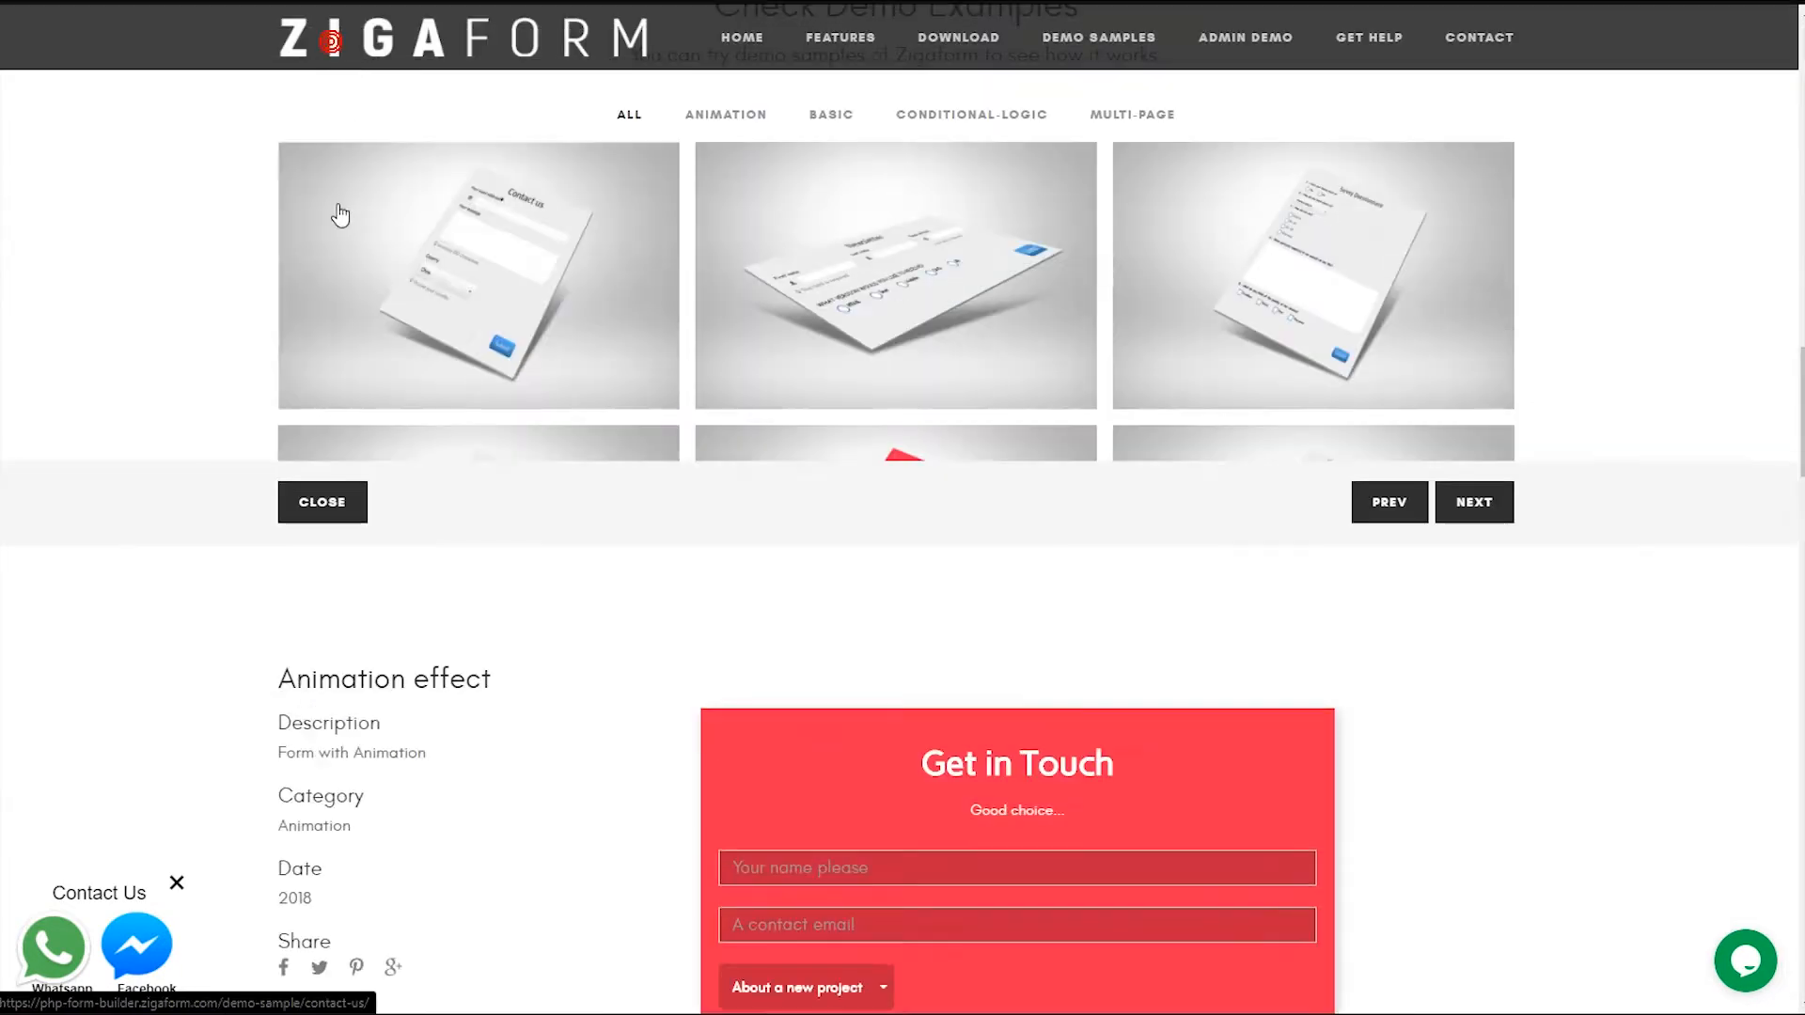
{"action": "left_click", "coordinate": [542, 536]}
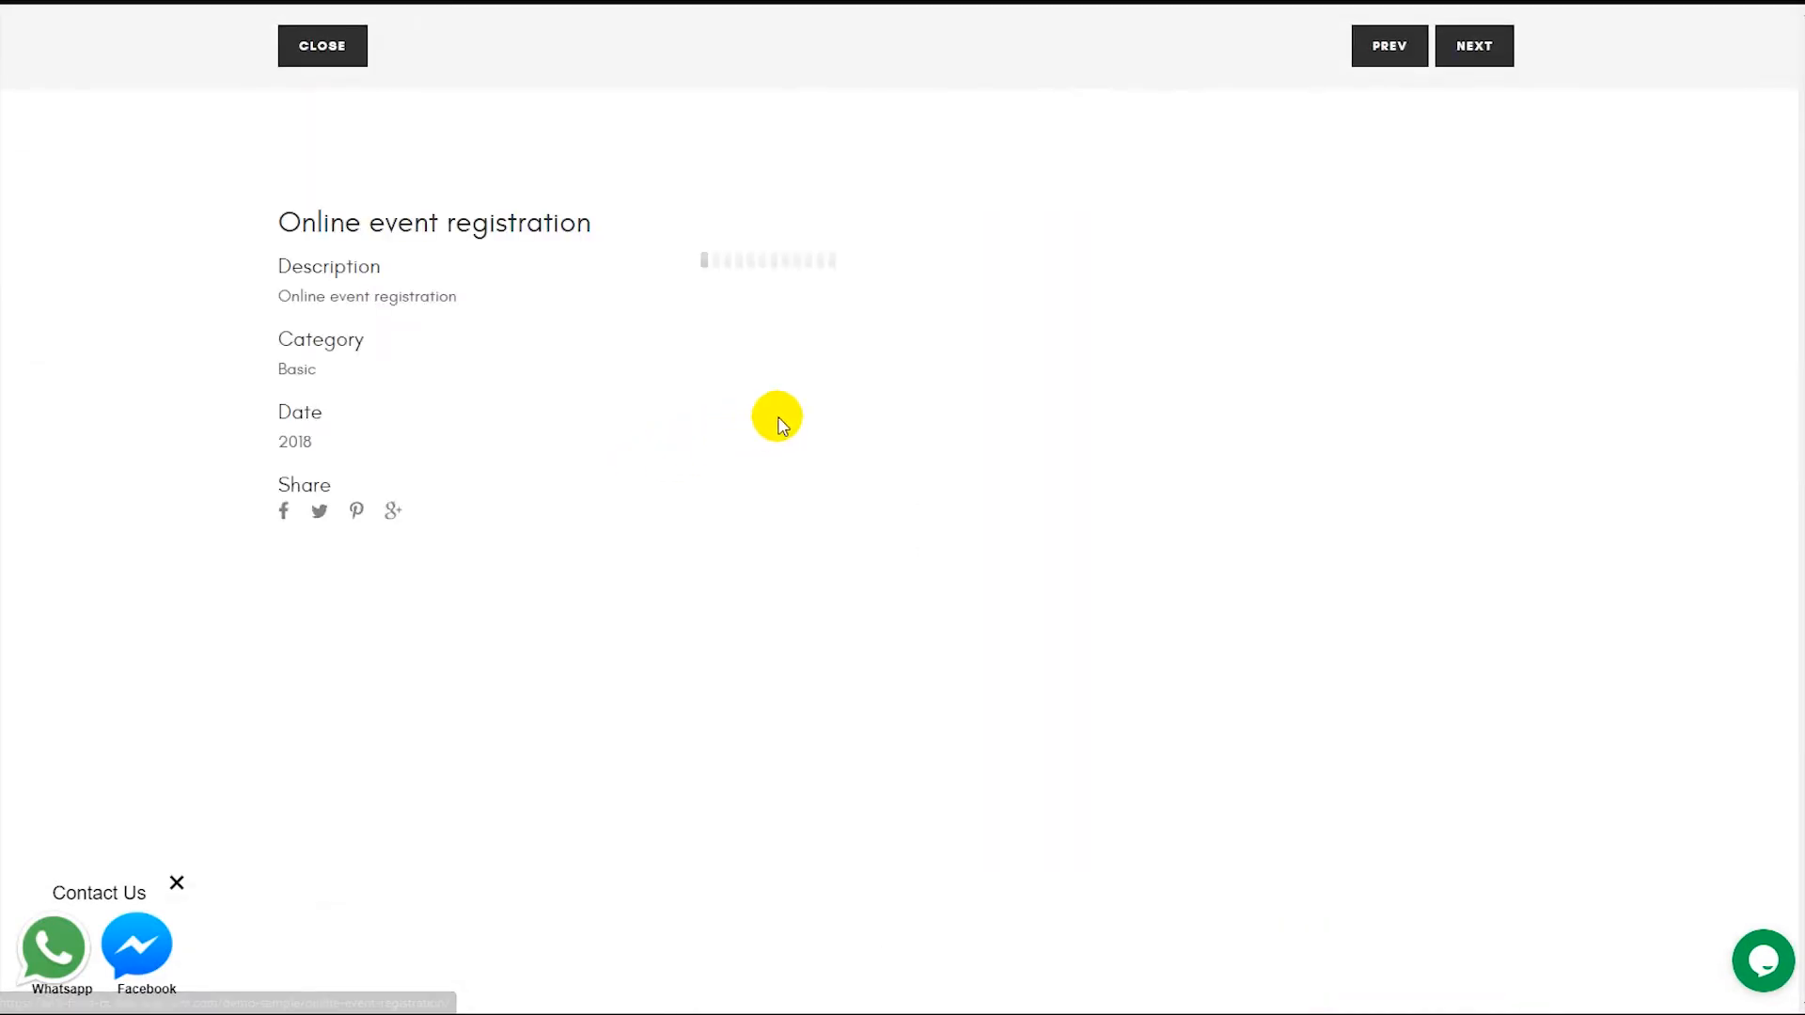
{"action": "scroll", "coordinate": [688, 470], "scroll_direction": "down", "scroll_amount": 3}
{"action": "scroll", "coordinate": [687, 470], "scroll_direction": "up", "scroll_amount": 3}
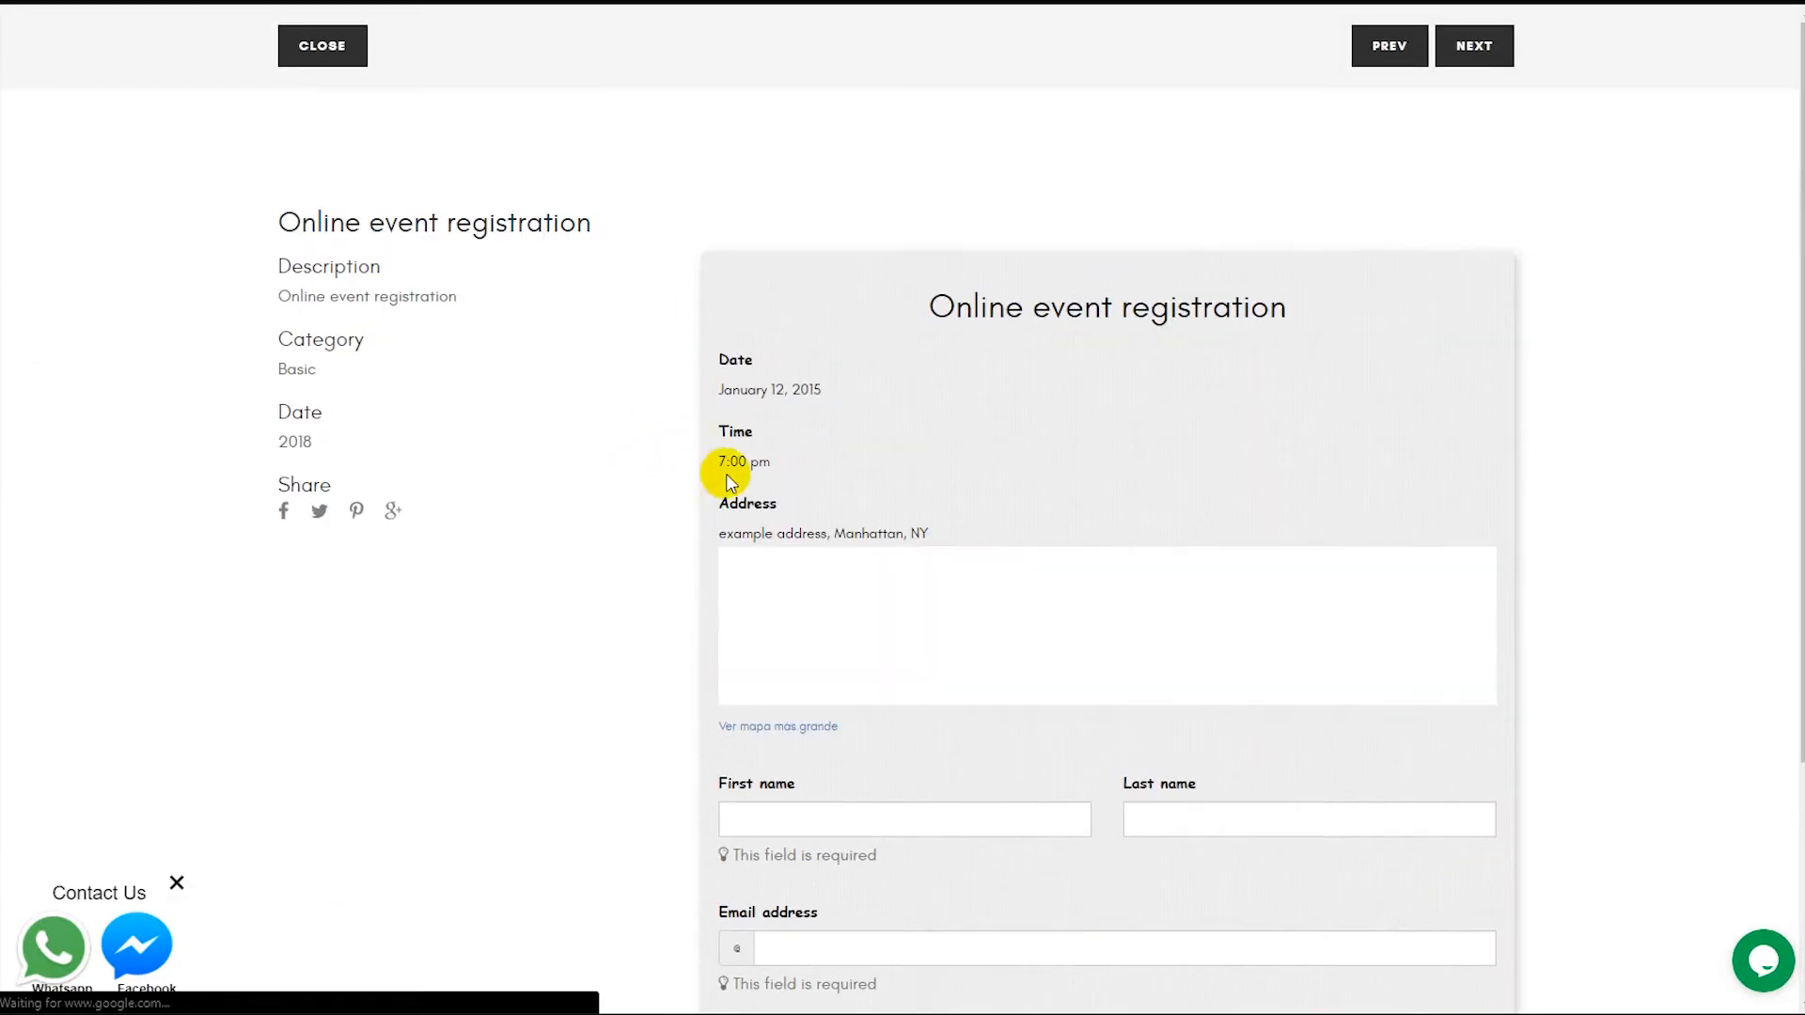
{"action": "left_click", "coordinate": [326, 49]}
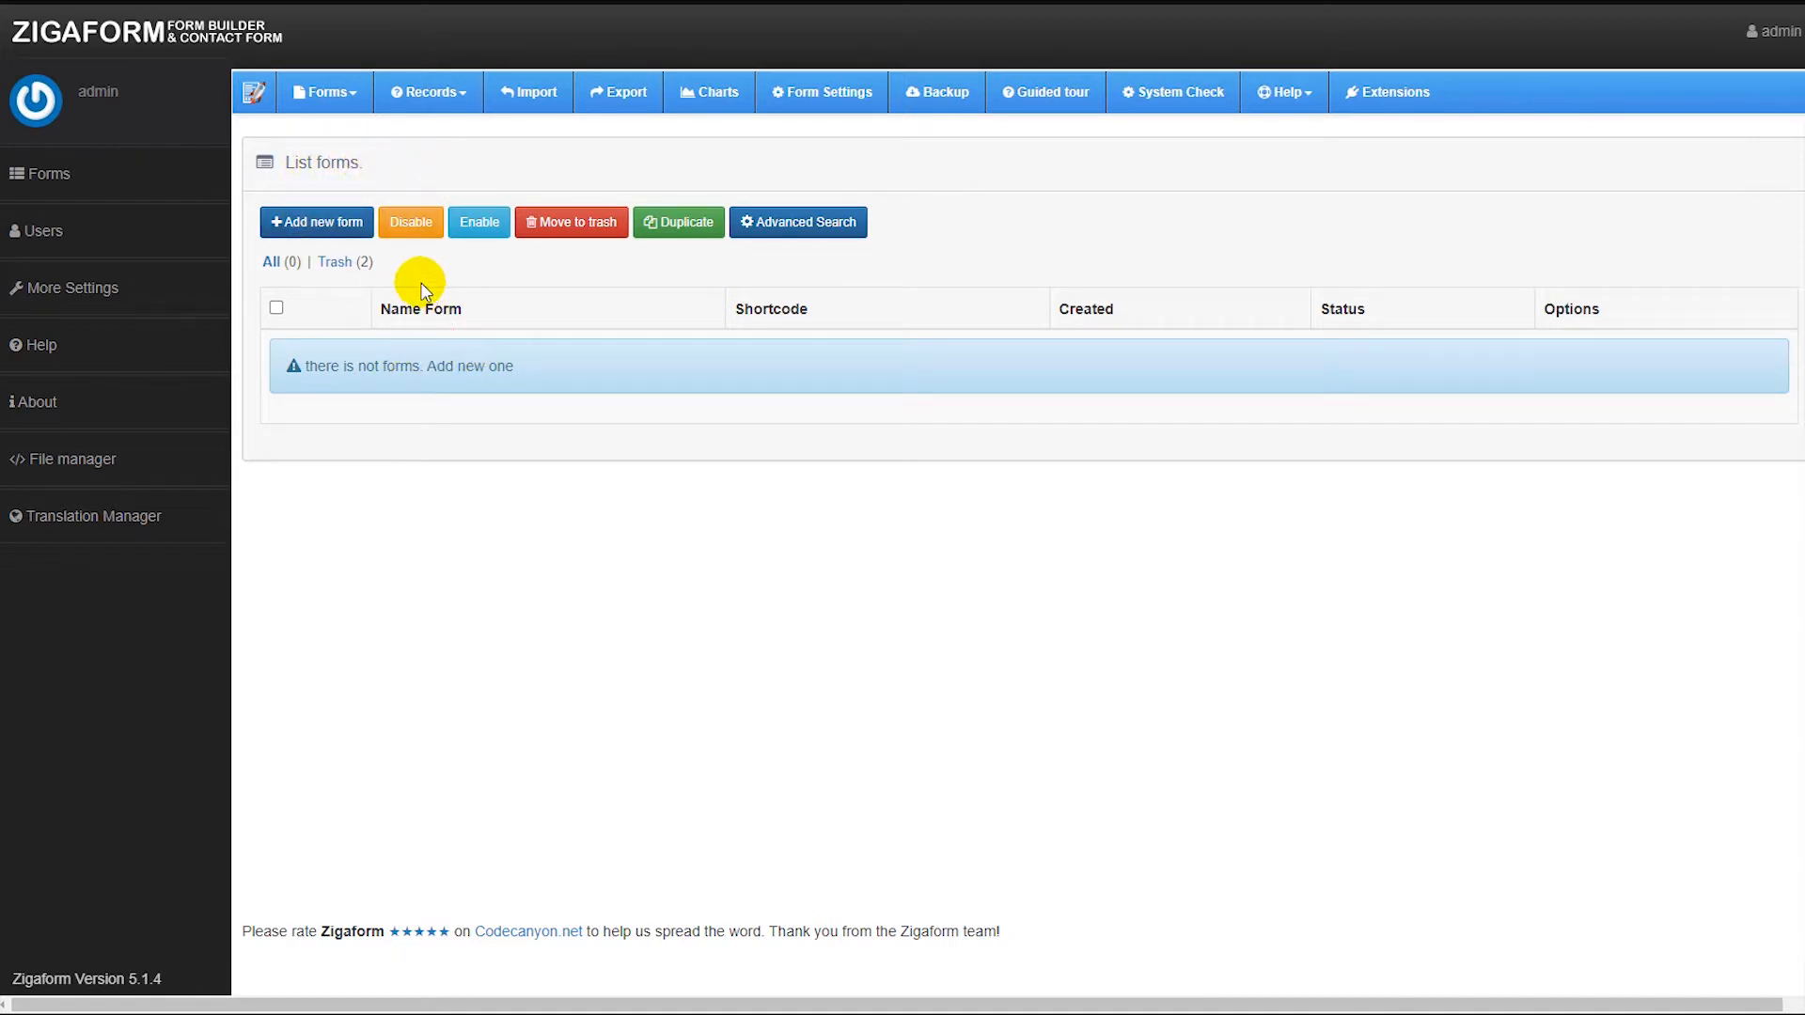
Create a new form named "contact form".
{"action": "left_click", "coordinate": [340, 226]}
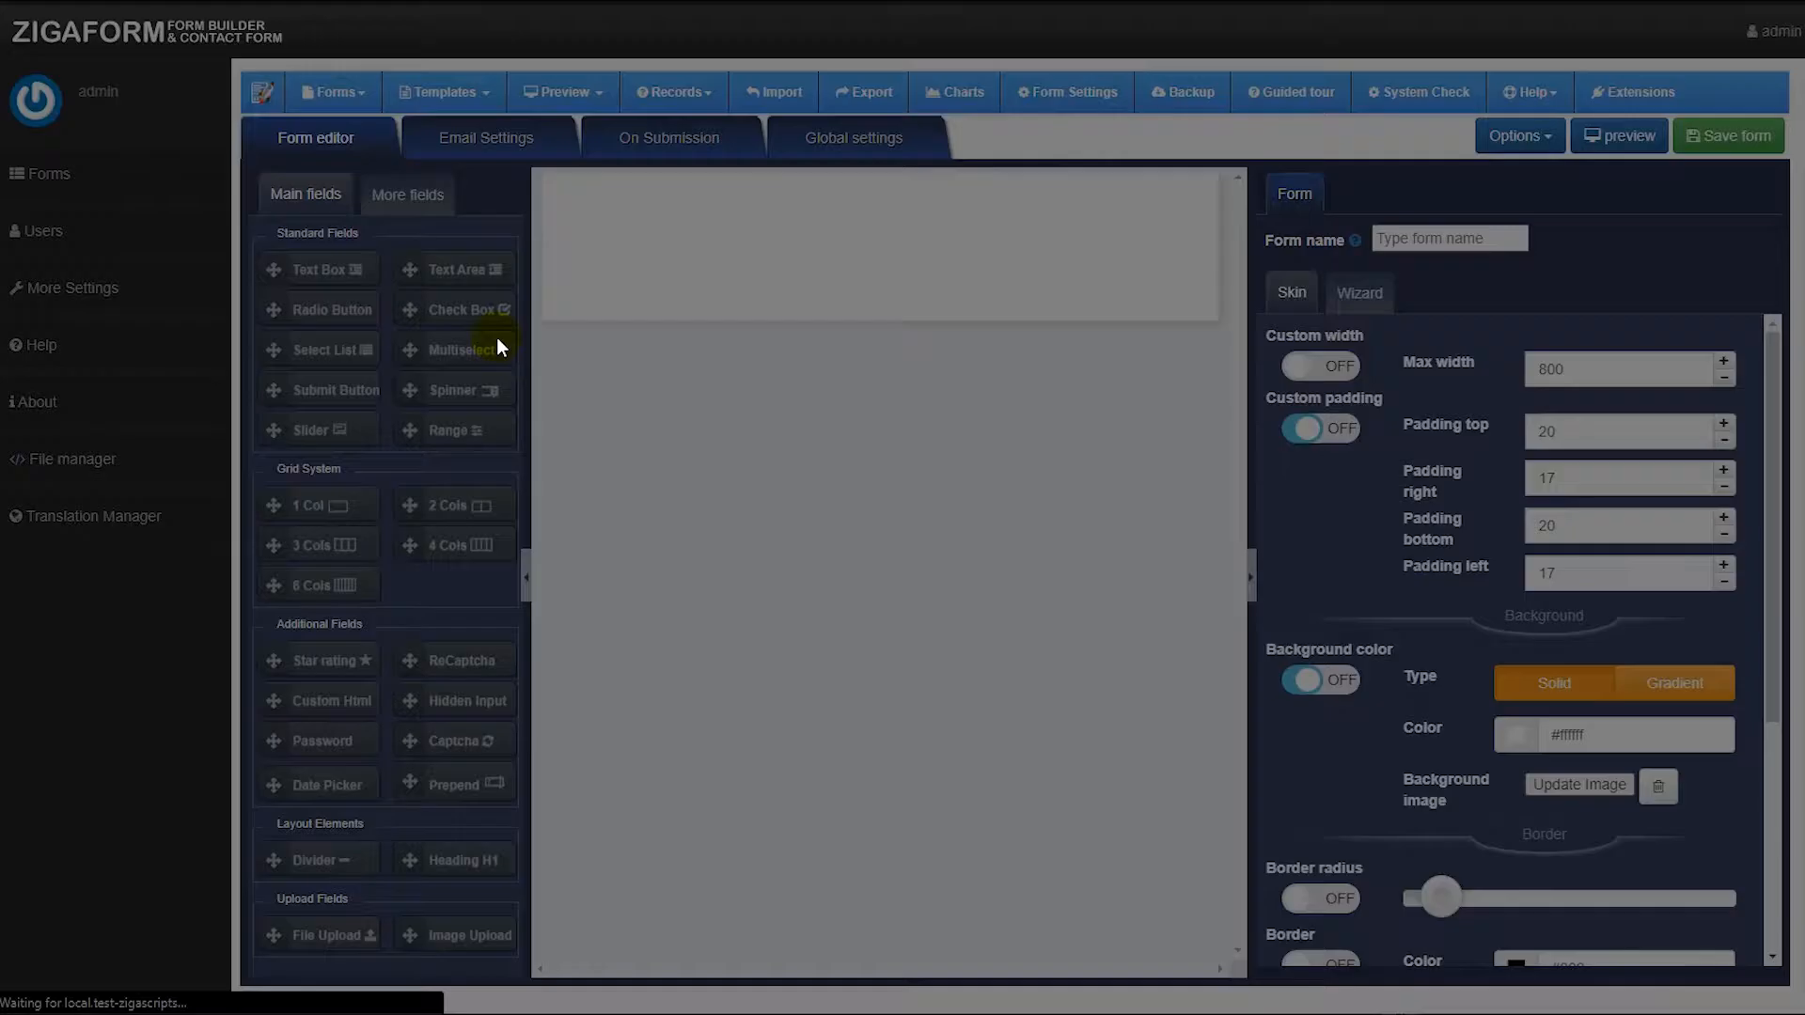
{"action": "left_click", "coordinate": [722, 532]}
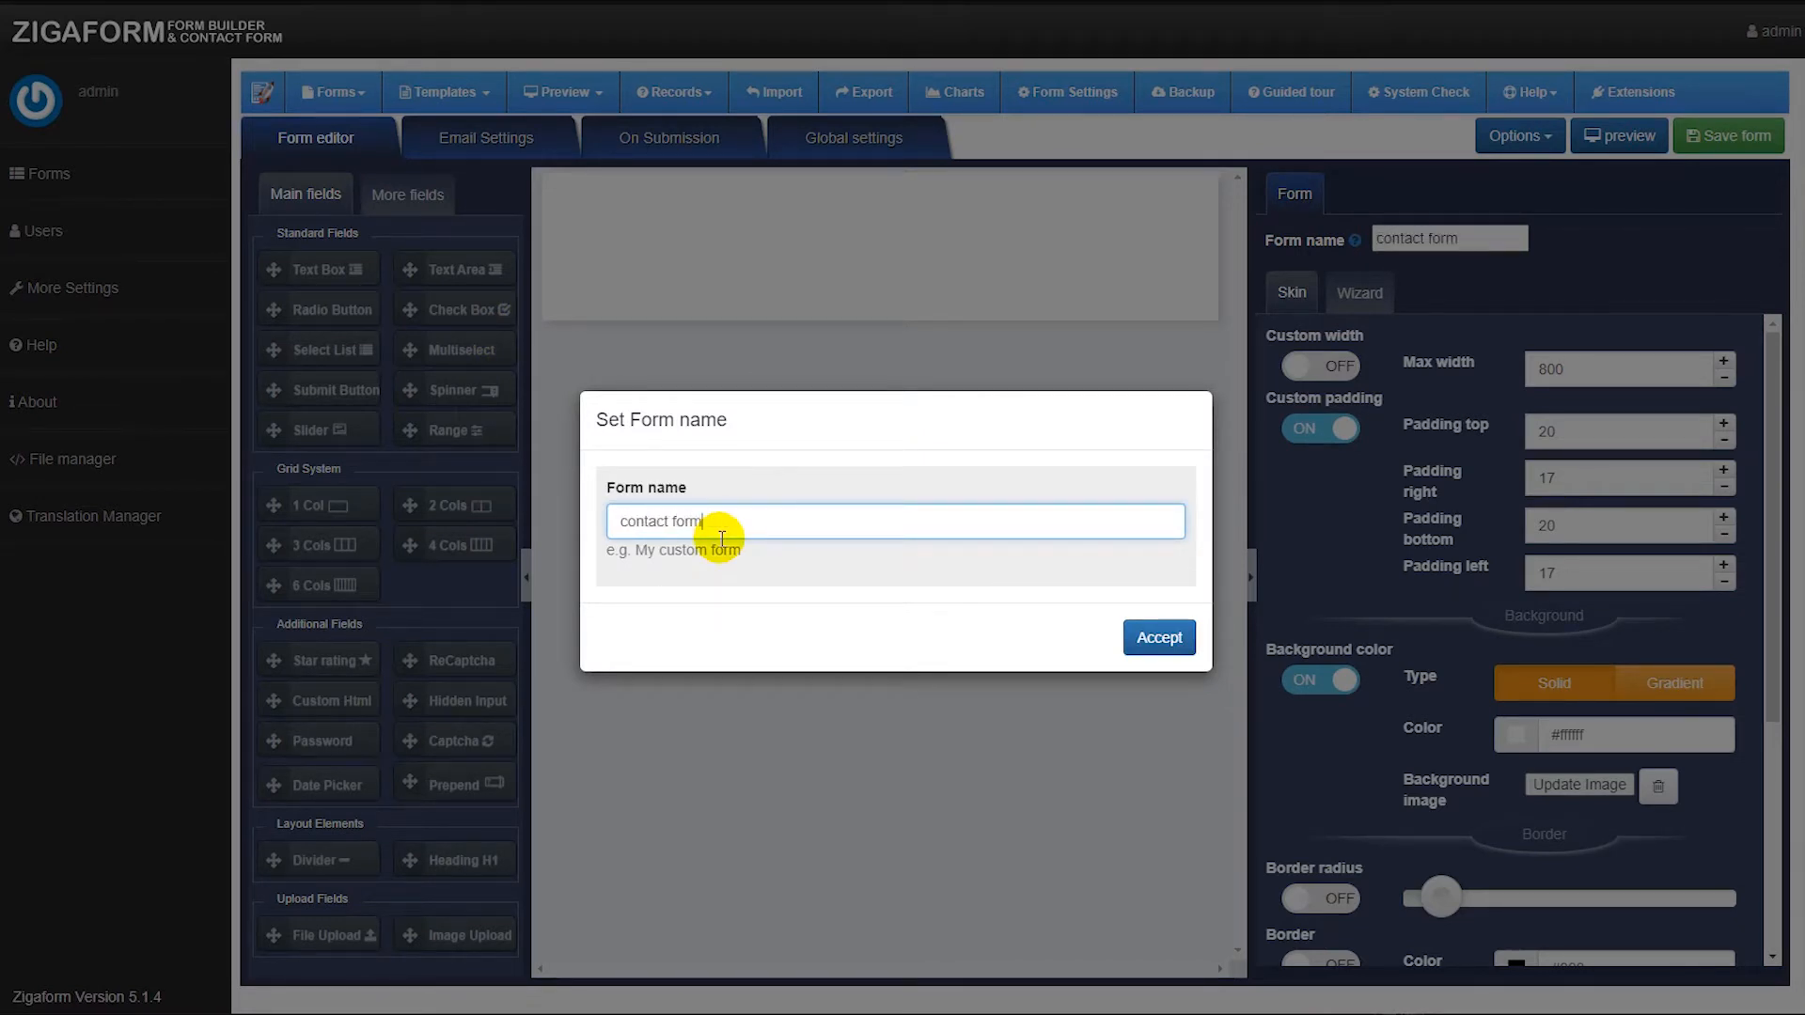
{"action": "left_click", "coordinate": [1161, 638]}
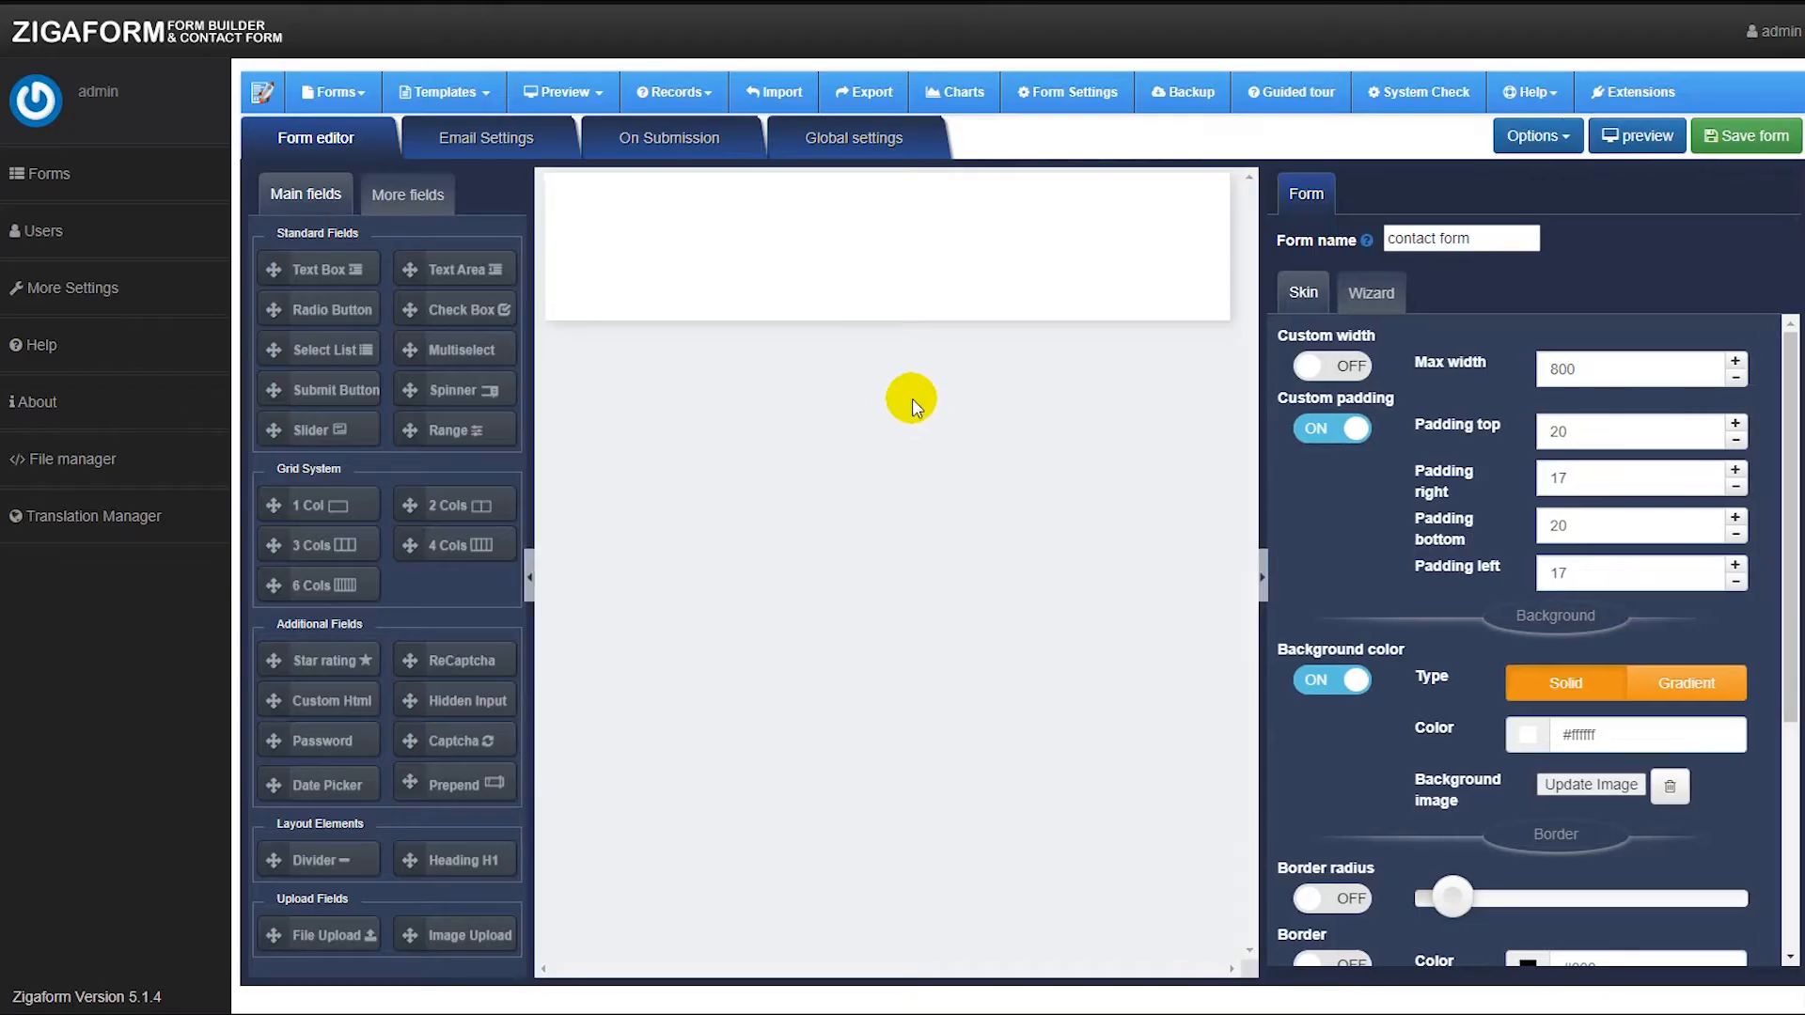
Add a Heading H1 to the form, set its text to "Contact form" and center it.
{"action": "left_click_drag", "start_coordinate": [410, 860], "coordinate": [748, 208]}
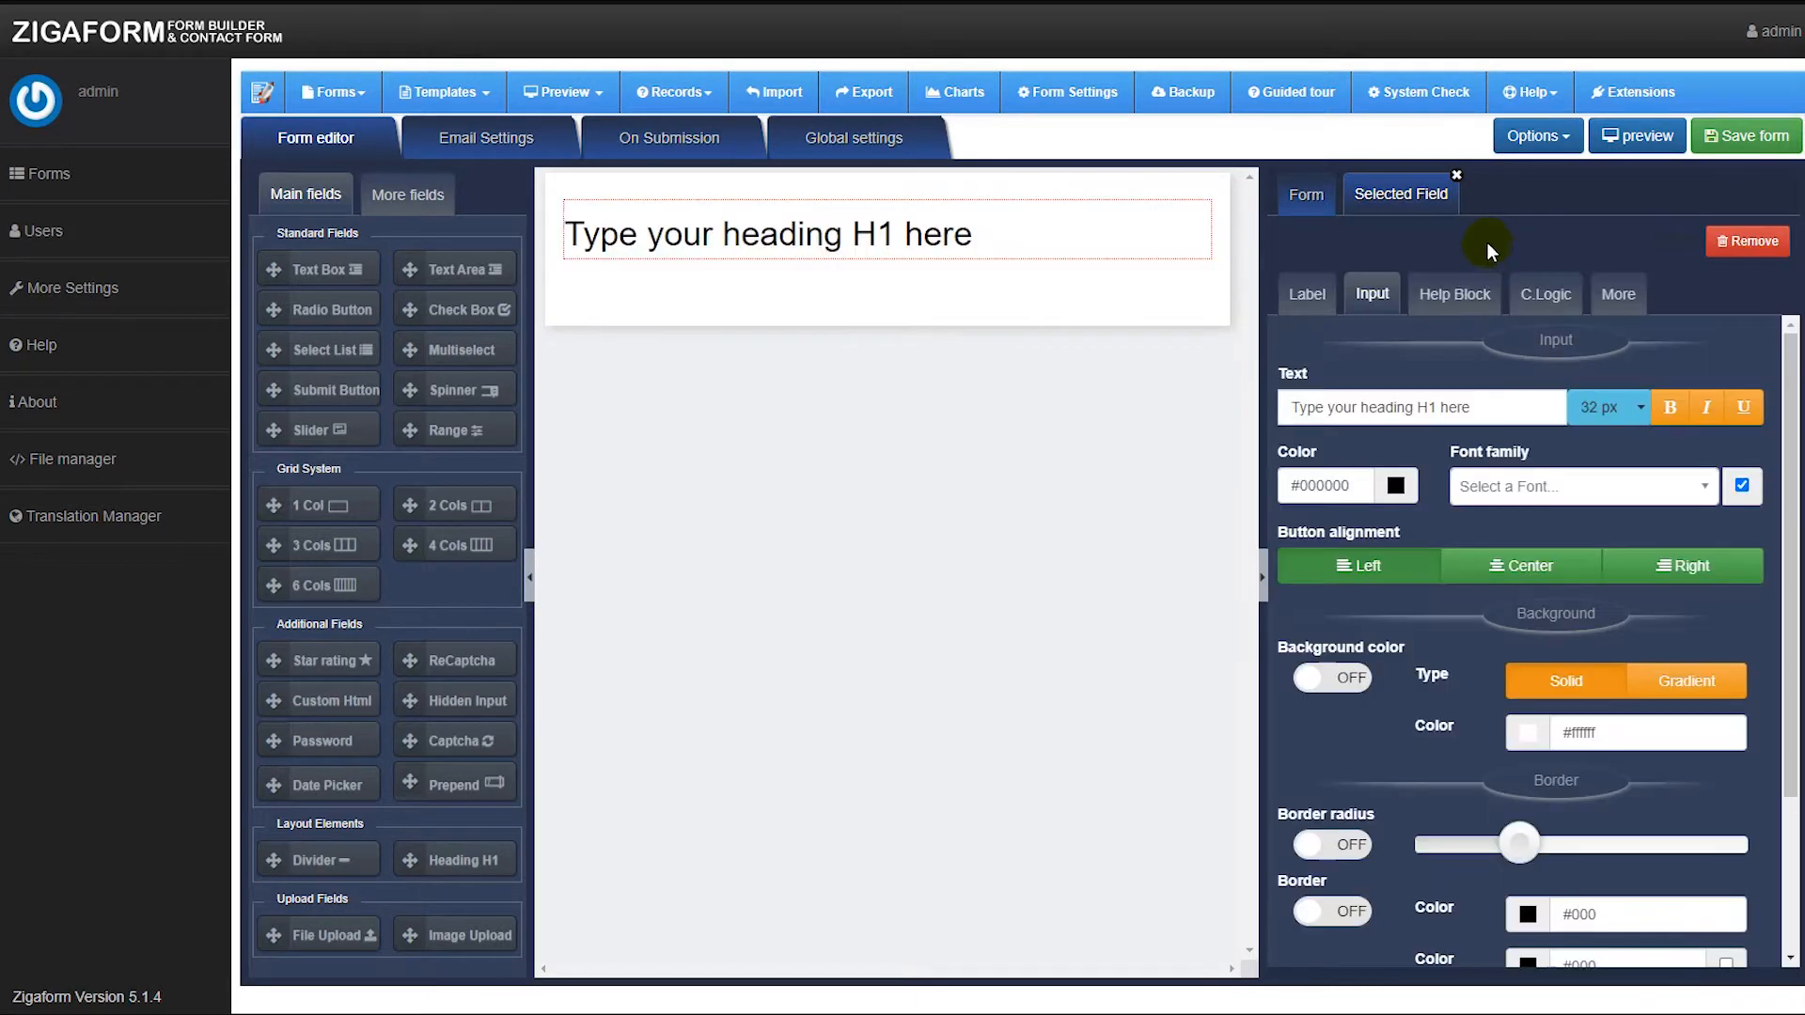
{"action": "left_click_drag", "start_coordinate": [1485, 407], "coordinate": [1314, 407]}
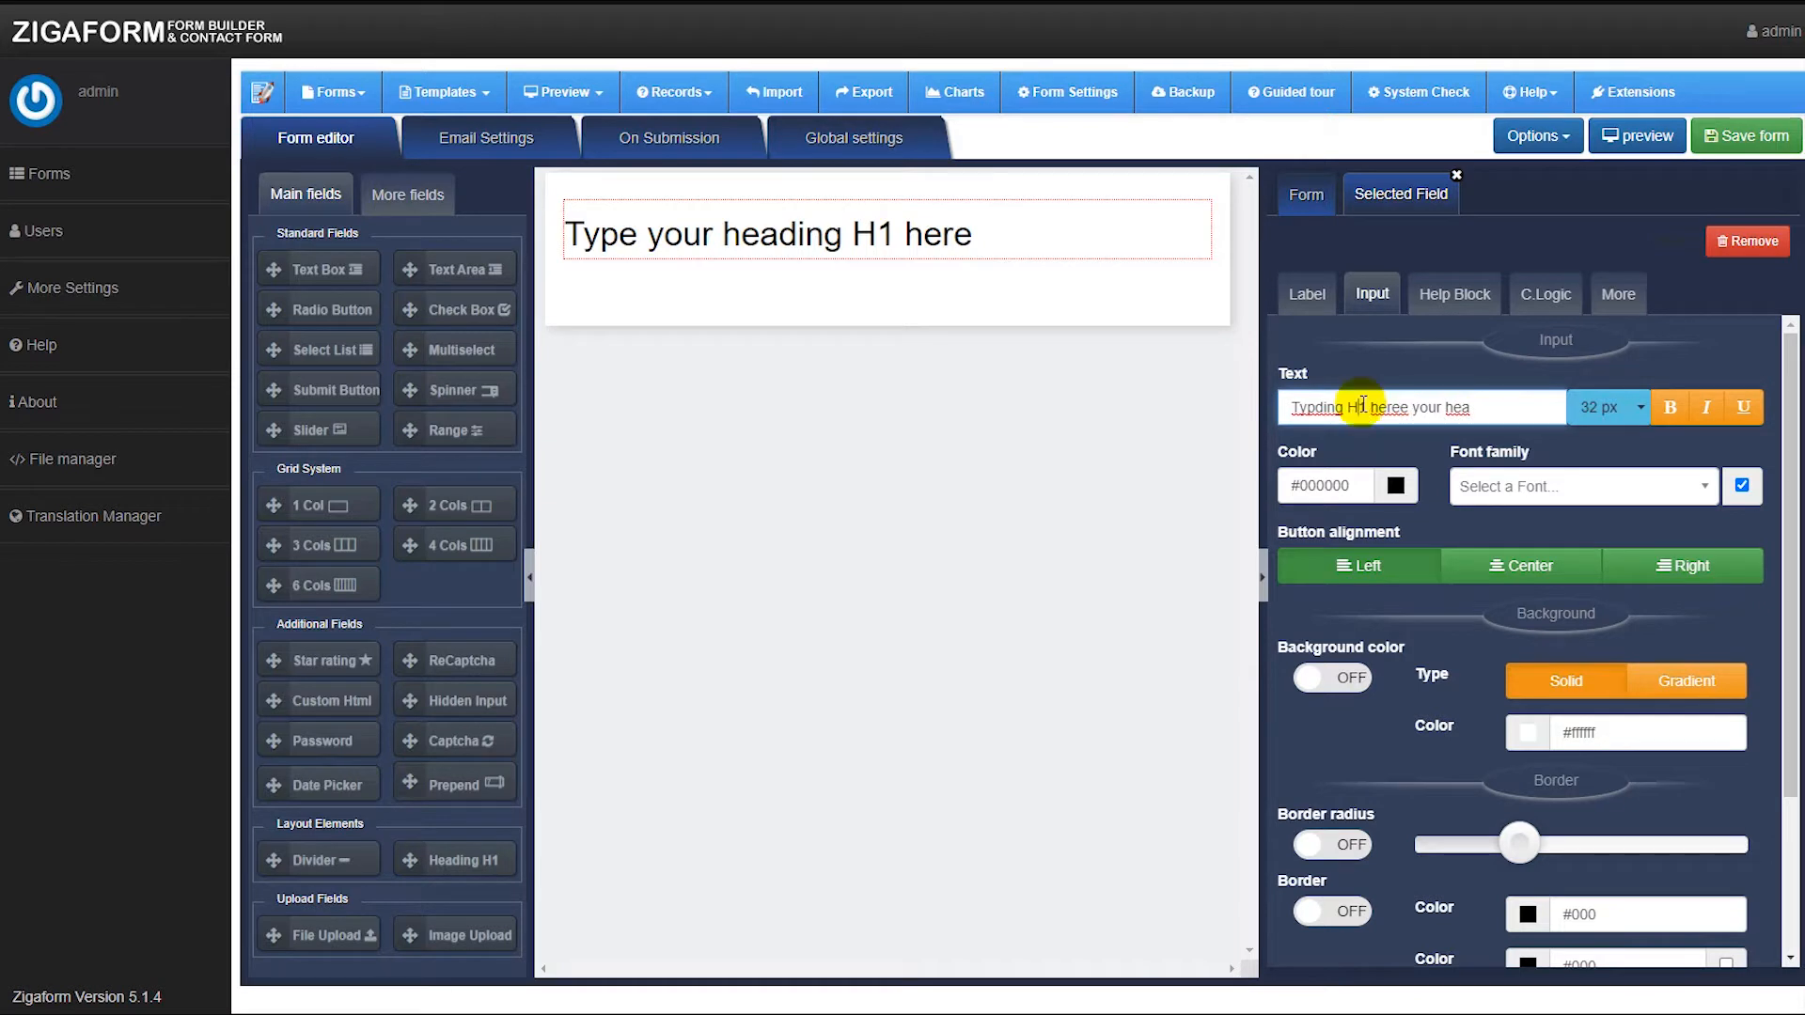
{"action": "key", "text": "ctrl+a"}
{"action": "type", "text": "Cont"}
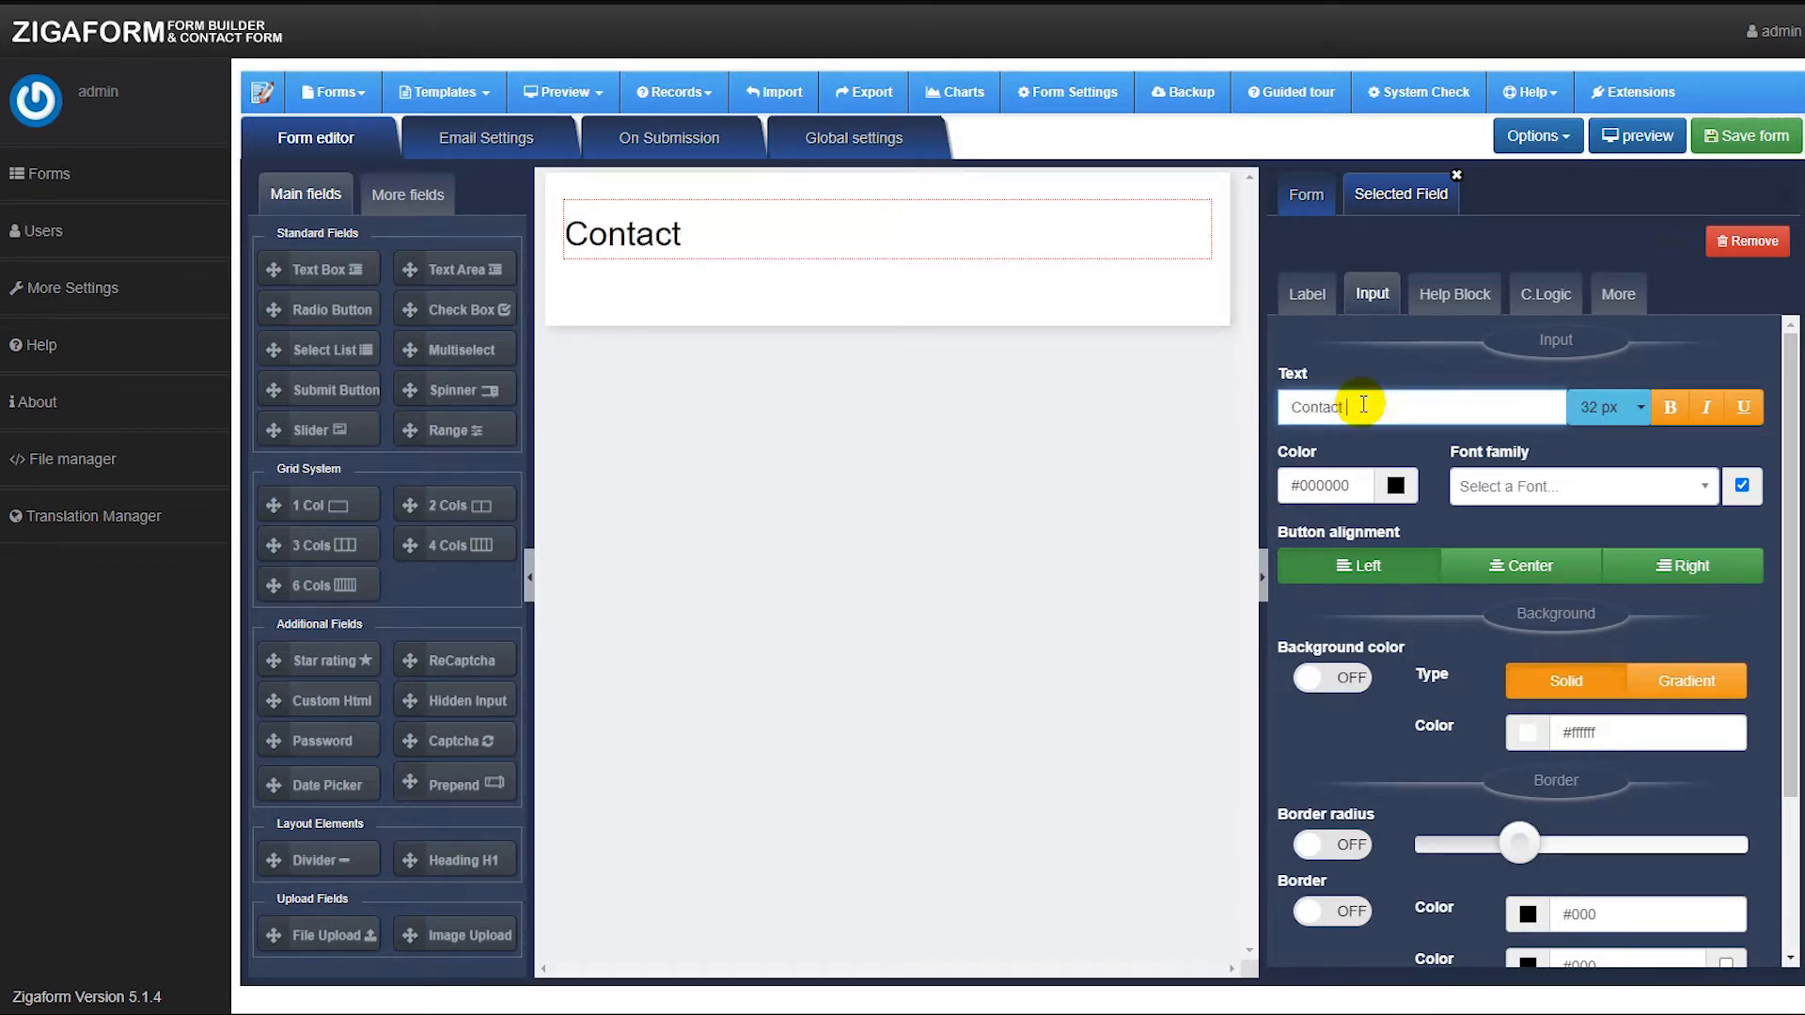
{"action": "type", "text": "act form"}
{"action": "left_click", "coordinate": [1504, 566]}
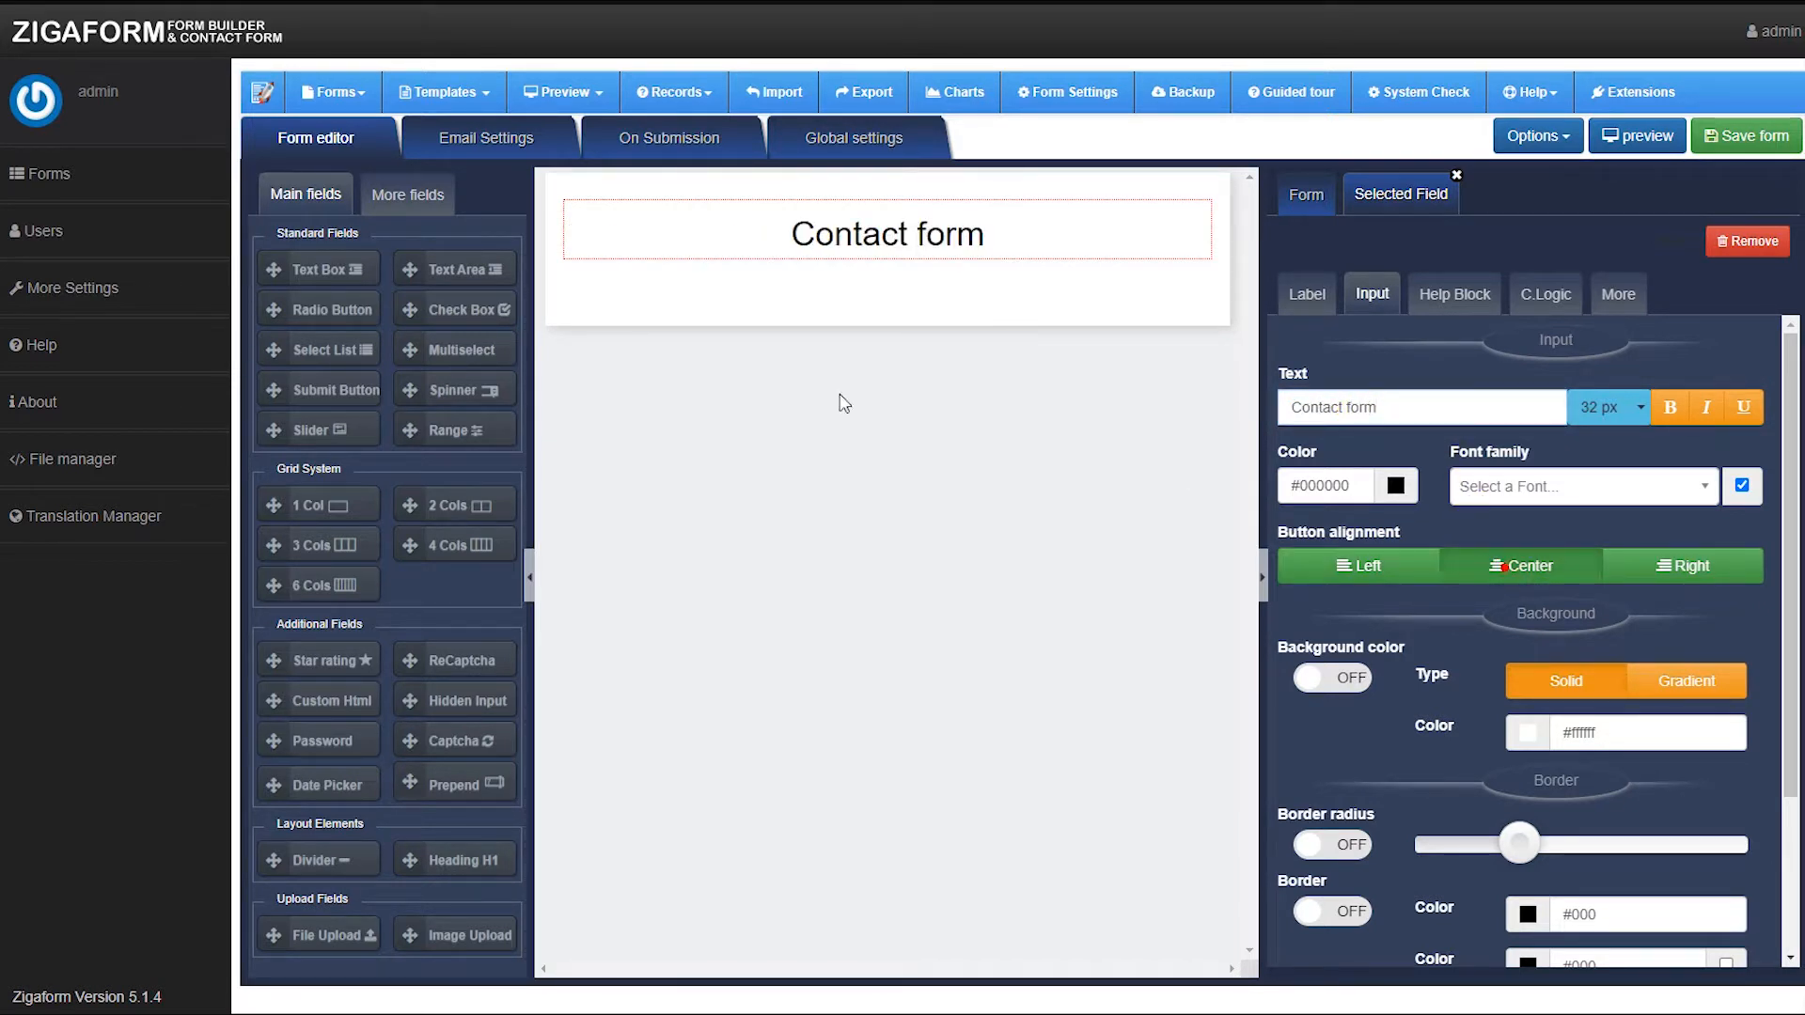
Add a text box with field name and label "Subject" and give it a Required validator.
{"action": "left_click_drag", "start_coordinate": [282, 270], "coordinate": [553, 284]}
{"action": "left_click", "coordinate": [616, 314]}
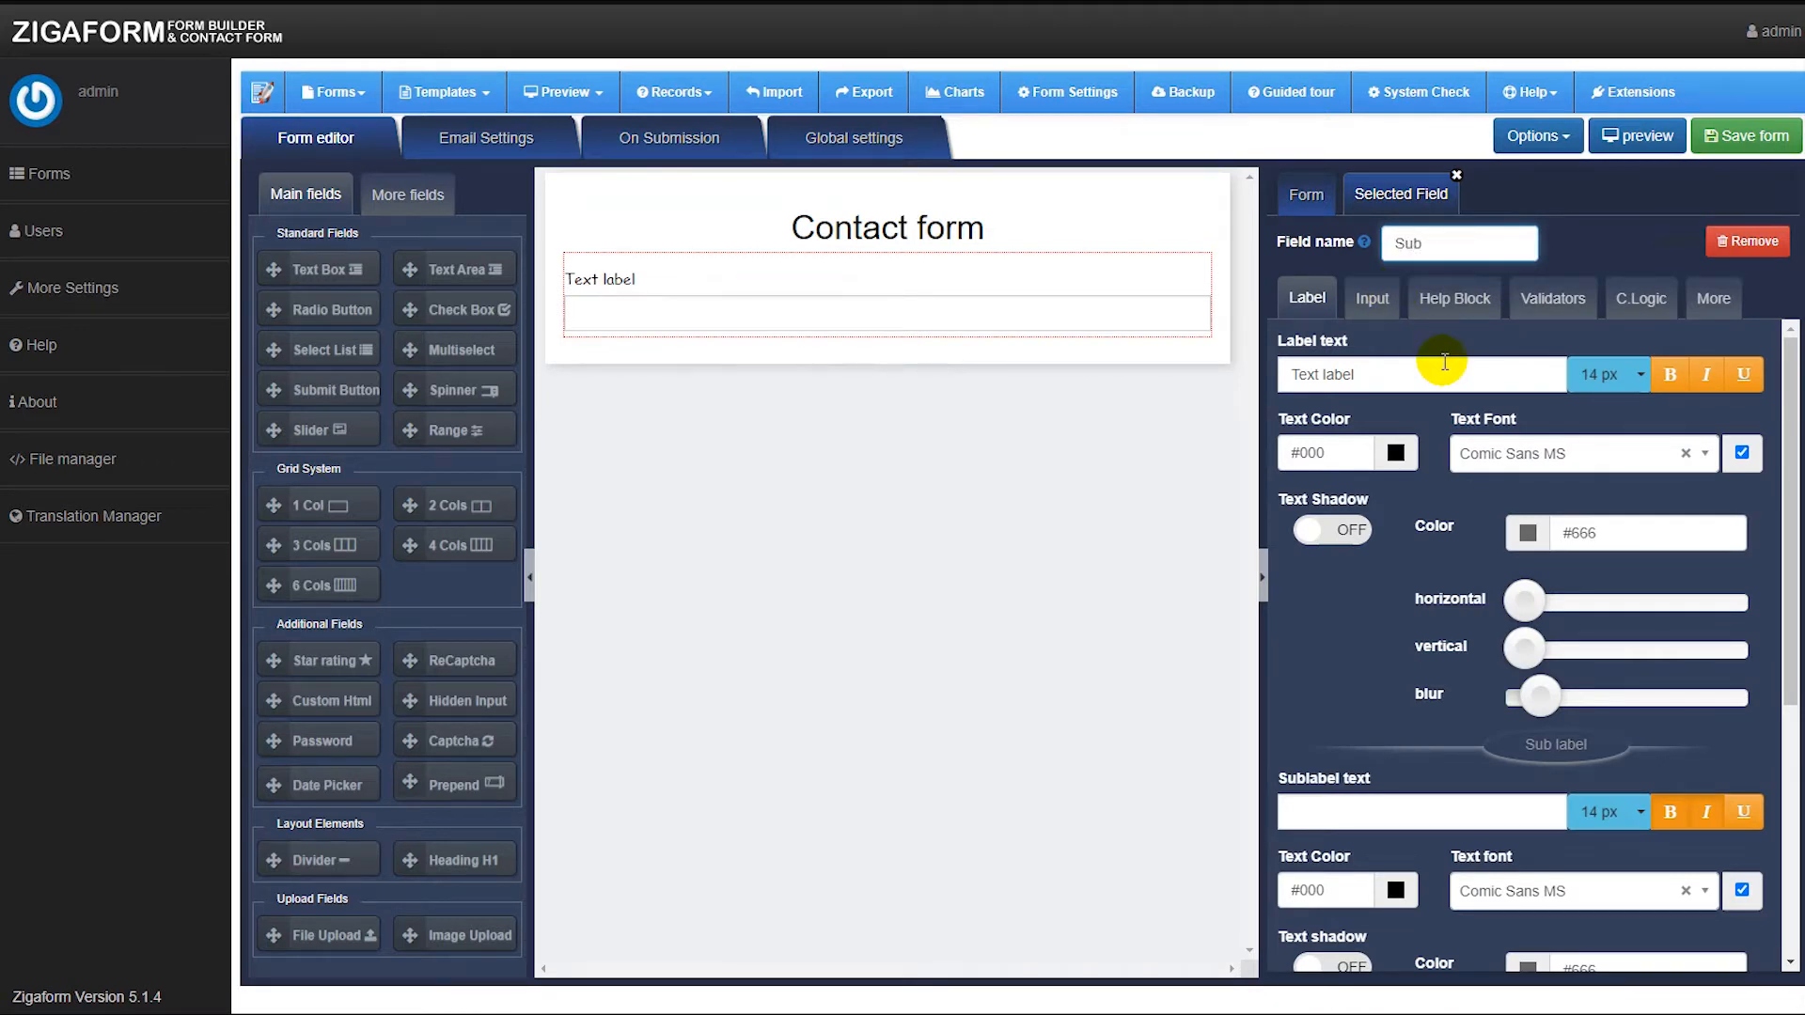
{"action": "left_click_drag", "start_coordinate": [1401, 367], "coordinate": [1248, 395]}
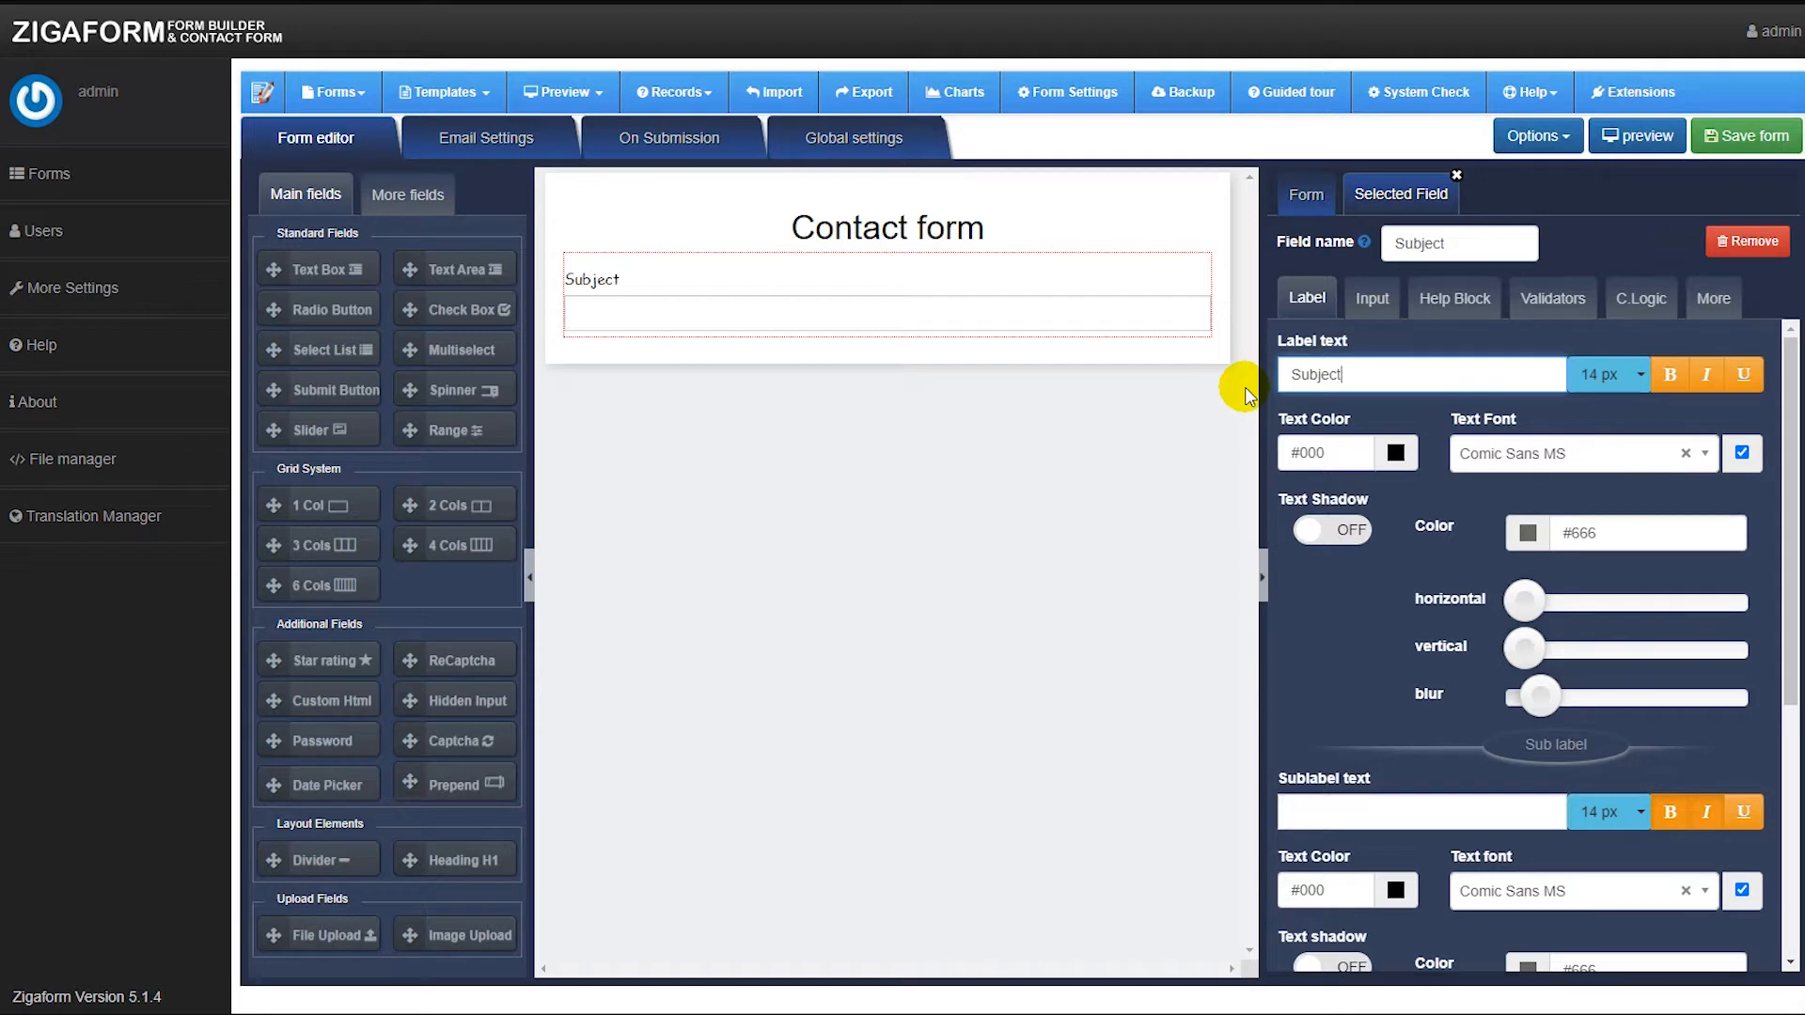
{"action": "left_click", "coordinate": [1553, 299]}
{"action": "left_click", "coordinate": [1436, 397]}
{"action": "left_click", "coordinate": [1454, 299]}
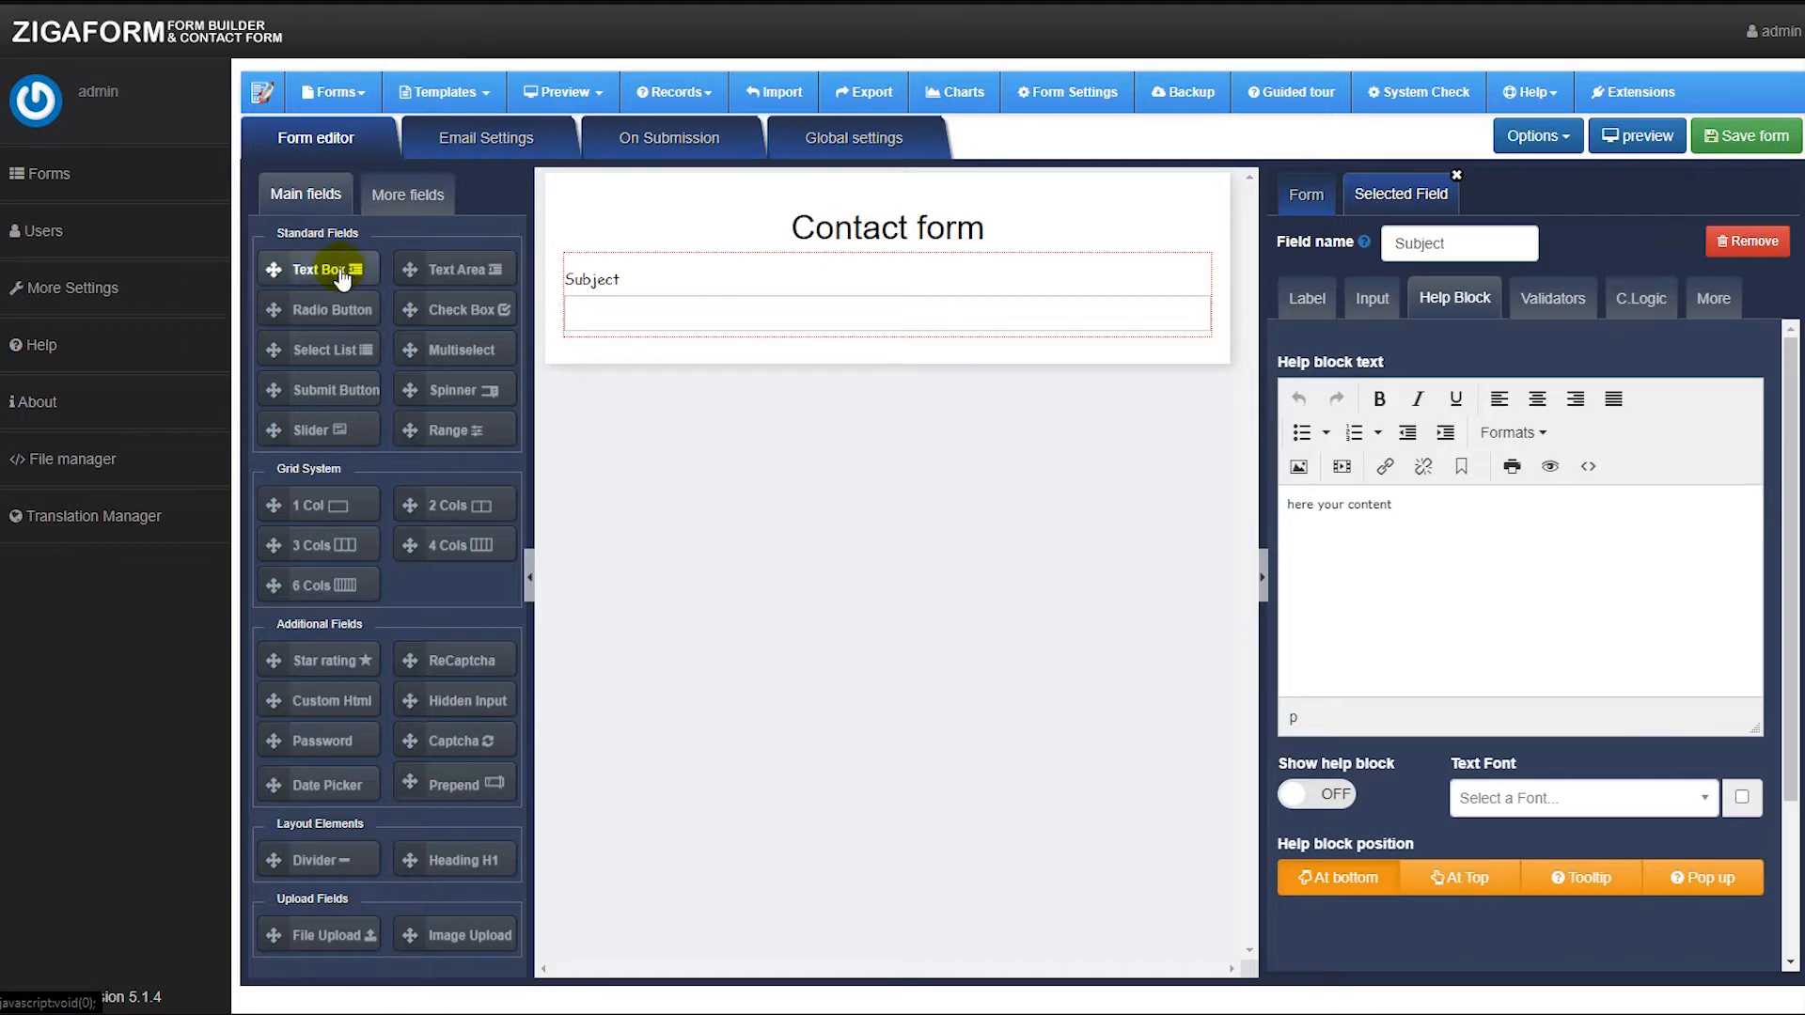
Add a second text box with field name and label "Email" and give it an Email validator.
{"action": "left_click_drag", "start_coordinate": [274, 269], "coordinate": [707, 355]}
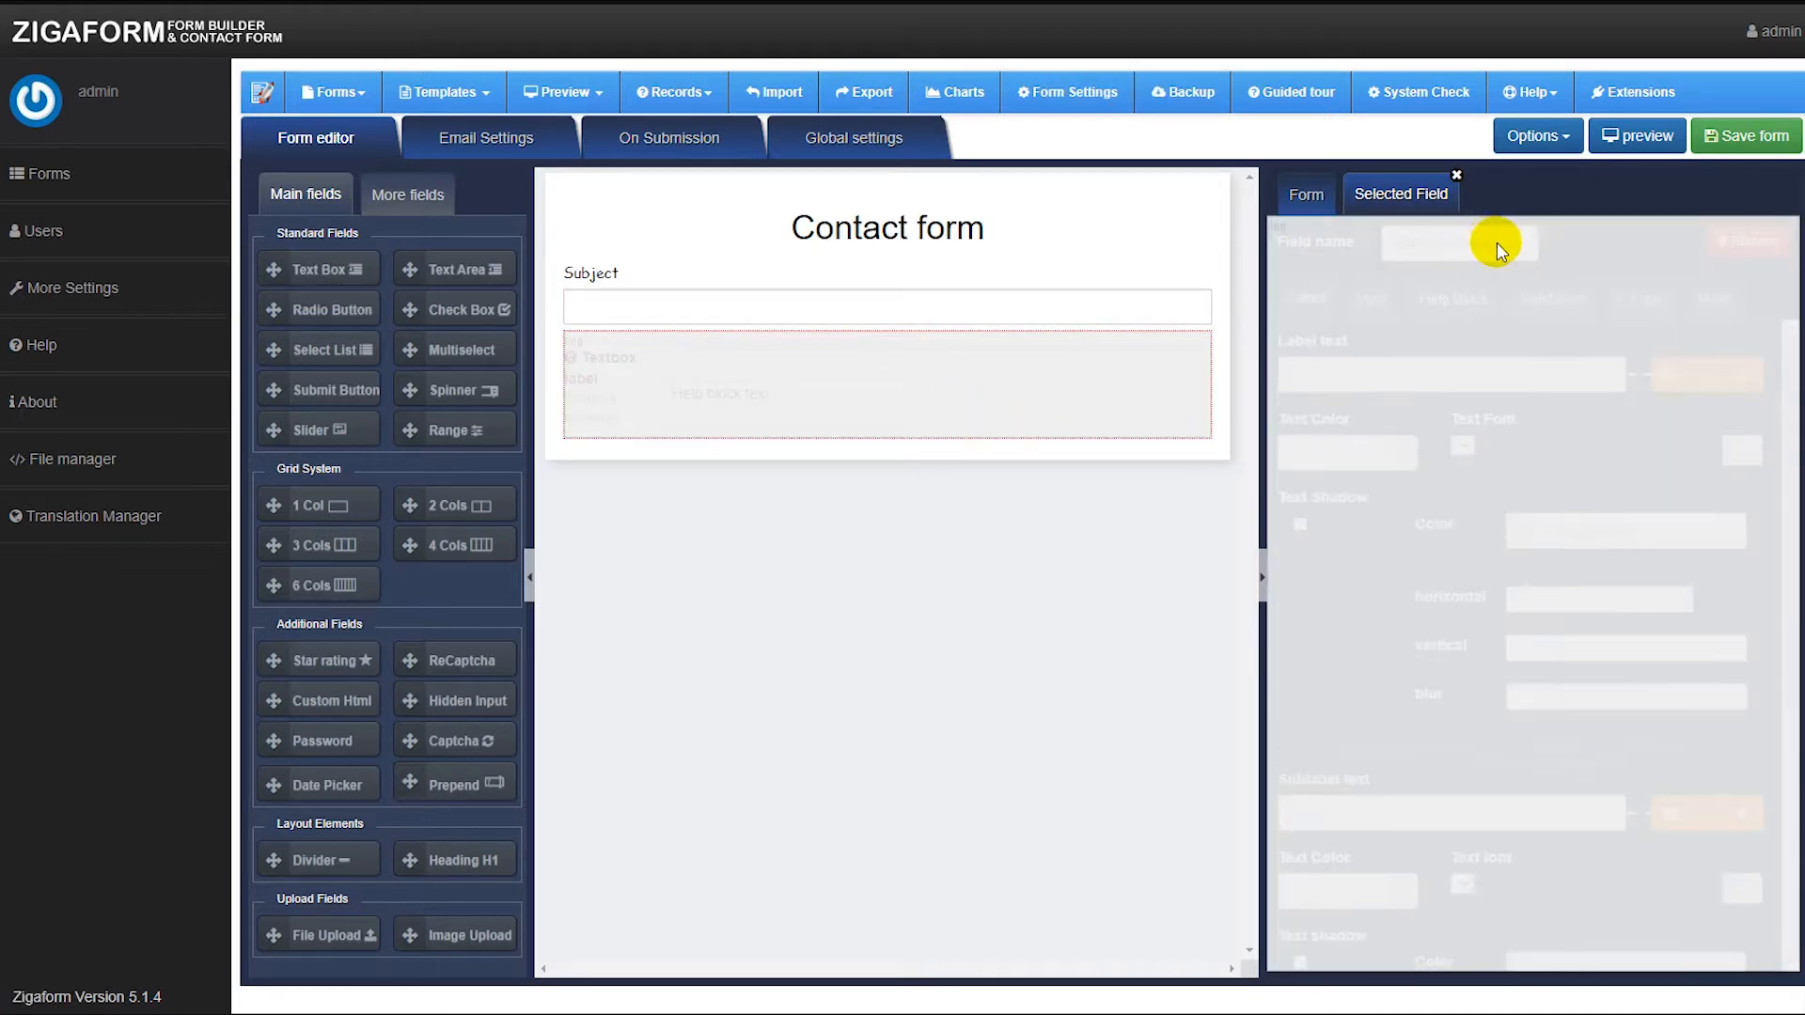
{"action": "left_click_drag", "start_coordinate": [1494, 244], "coordinate": [1398, 243]}
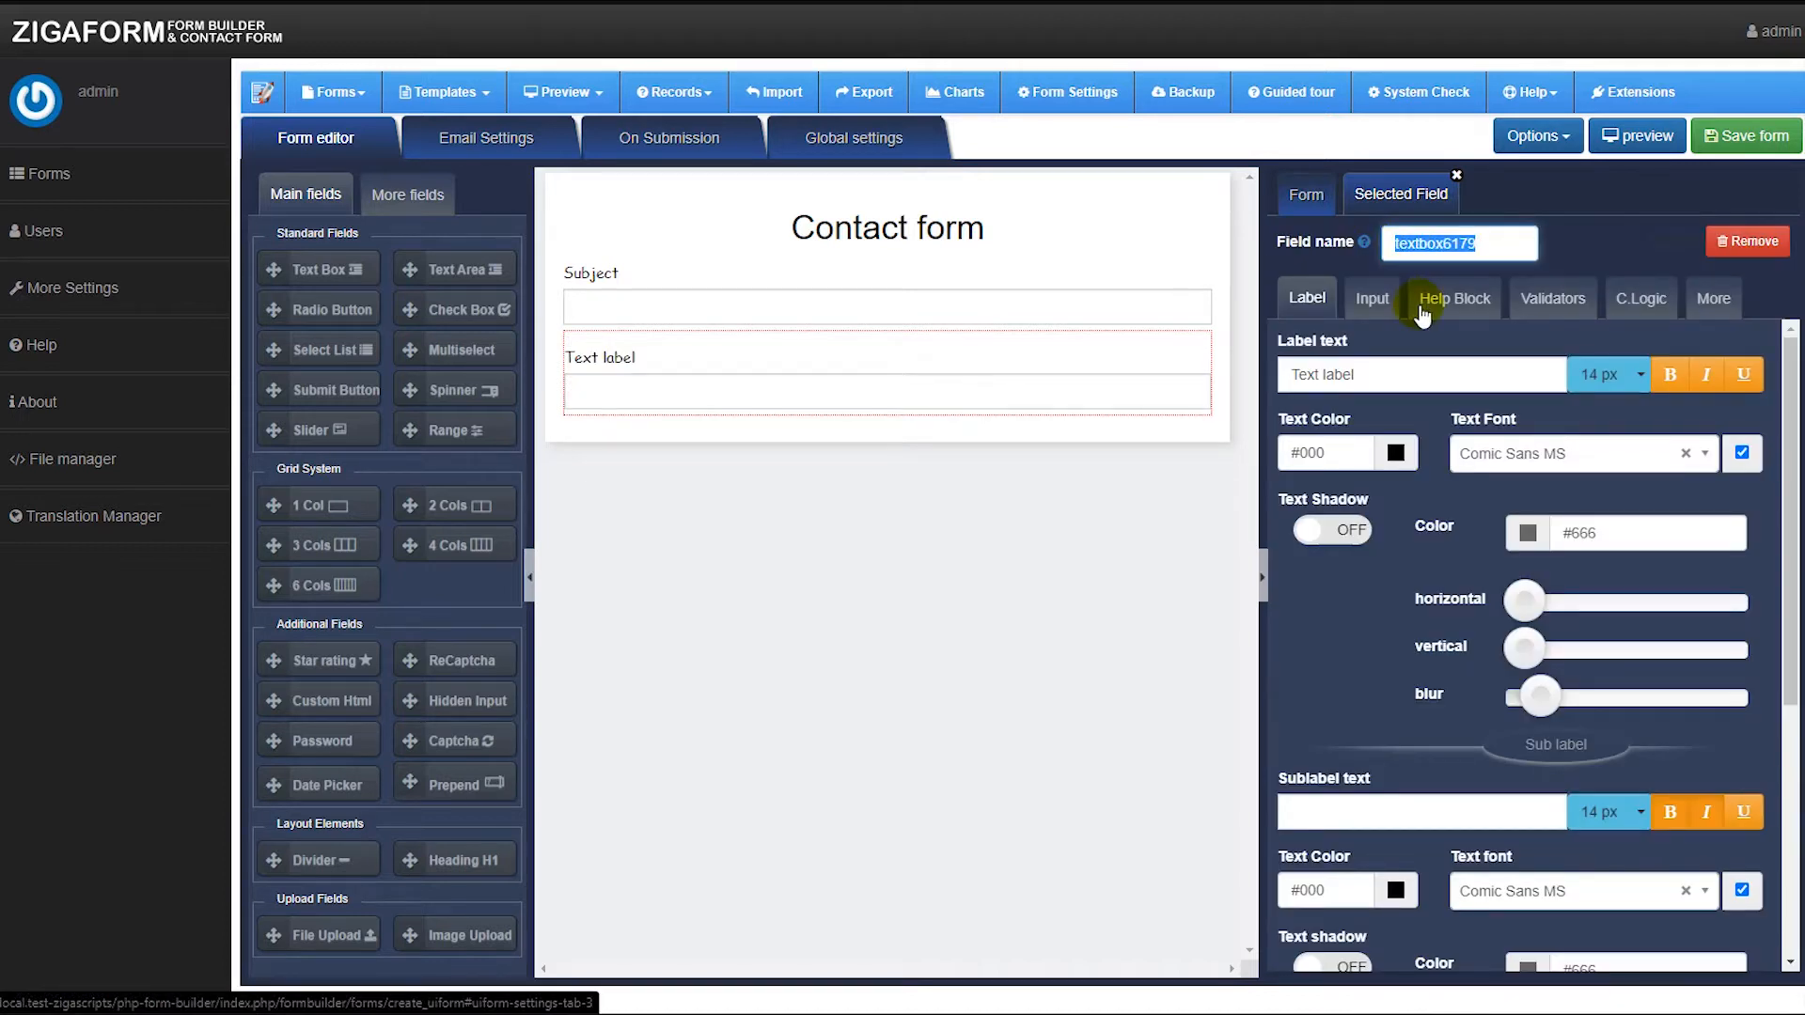
{"action": "left_click", "coordinate": [1368, 378]}
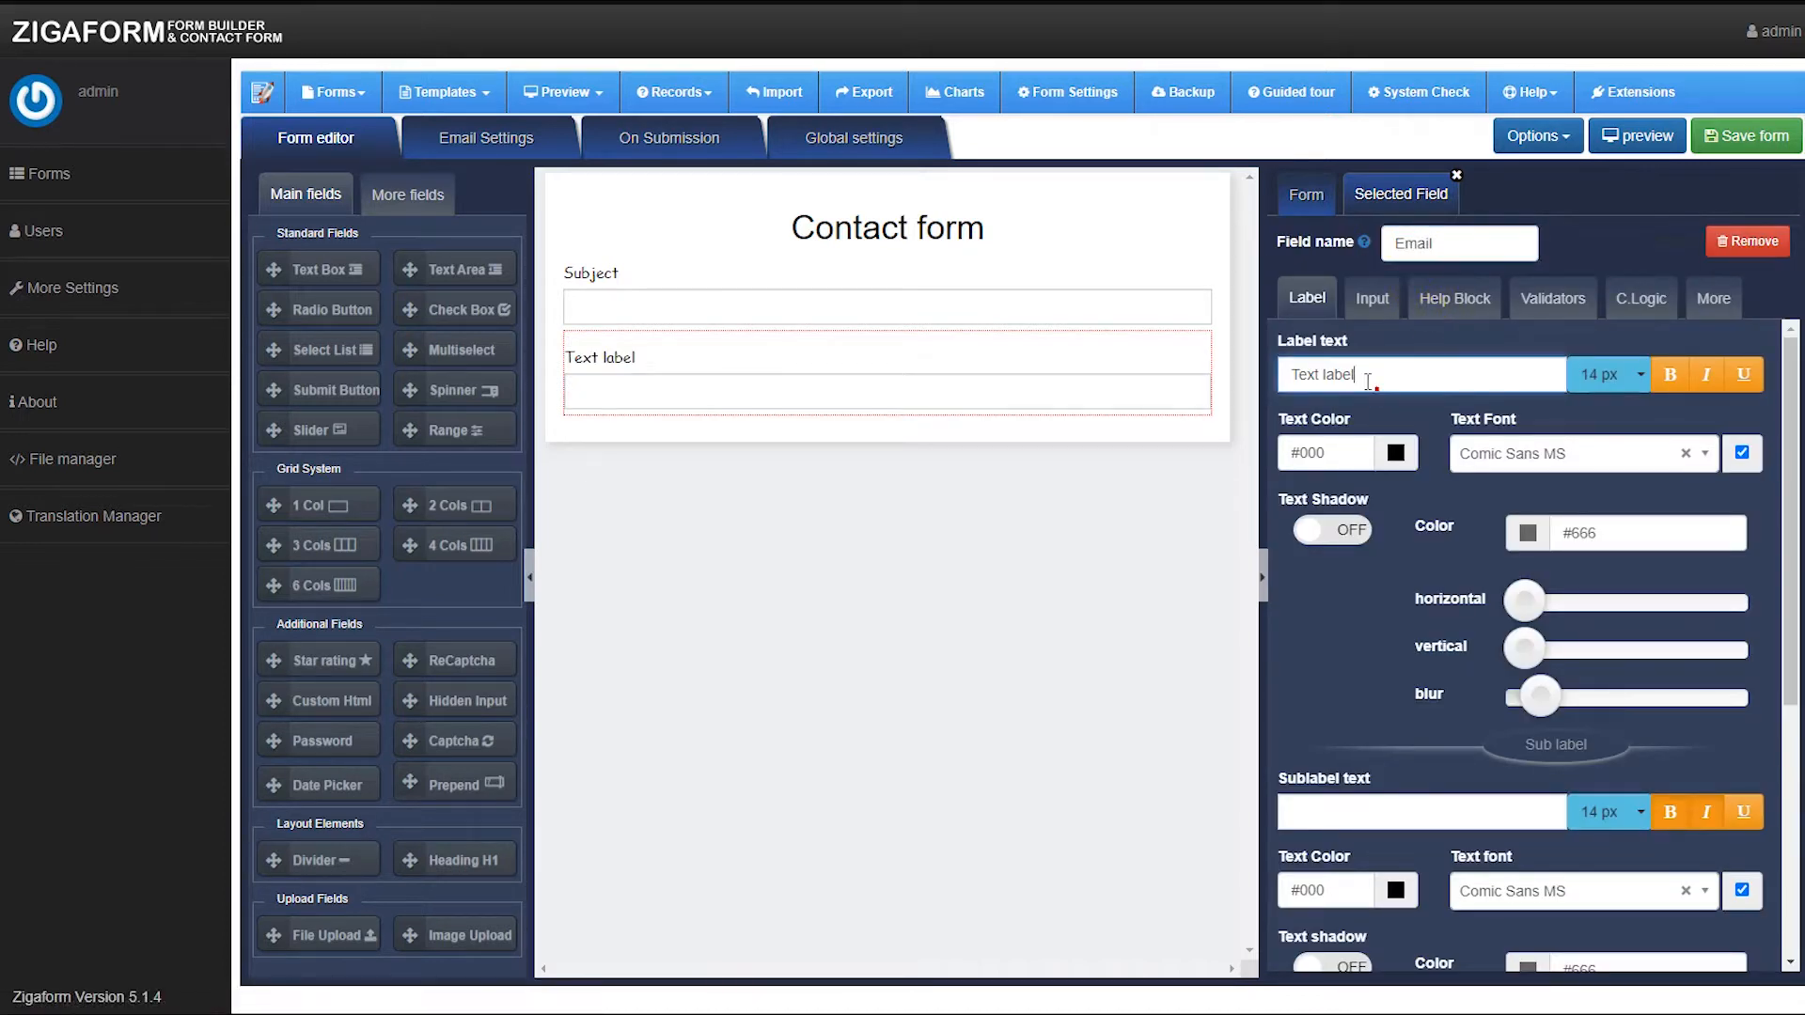
{"action": "left_click_drag", "start_coordinate": [1302, 376], "coordinate": [1278, 386]}
{"action": "left_click", "coordinate": [1523, 306]}
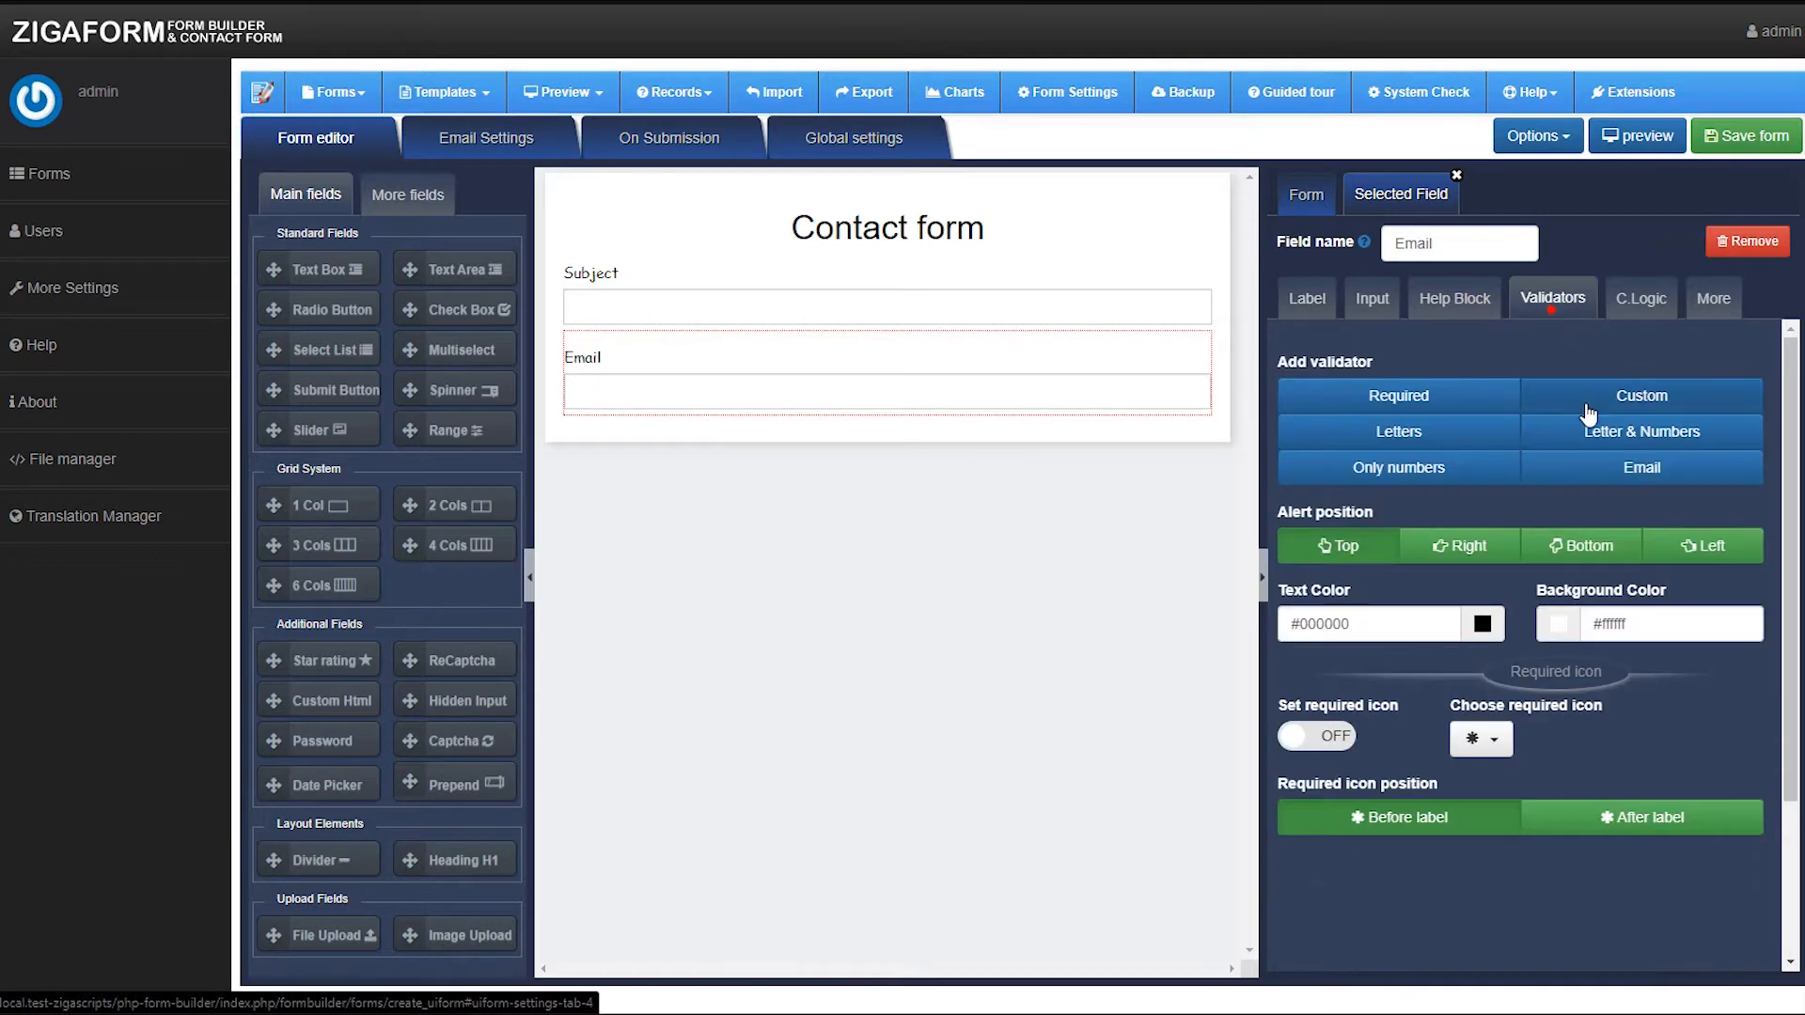
{"action": "left_click", "coordinate": [1641, 467]}
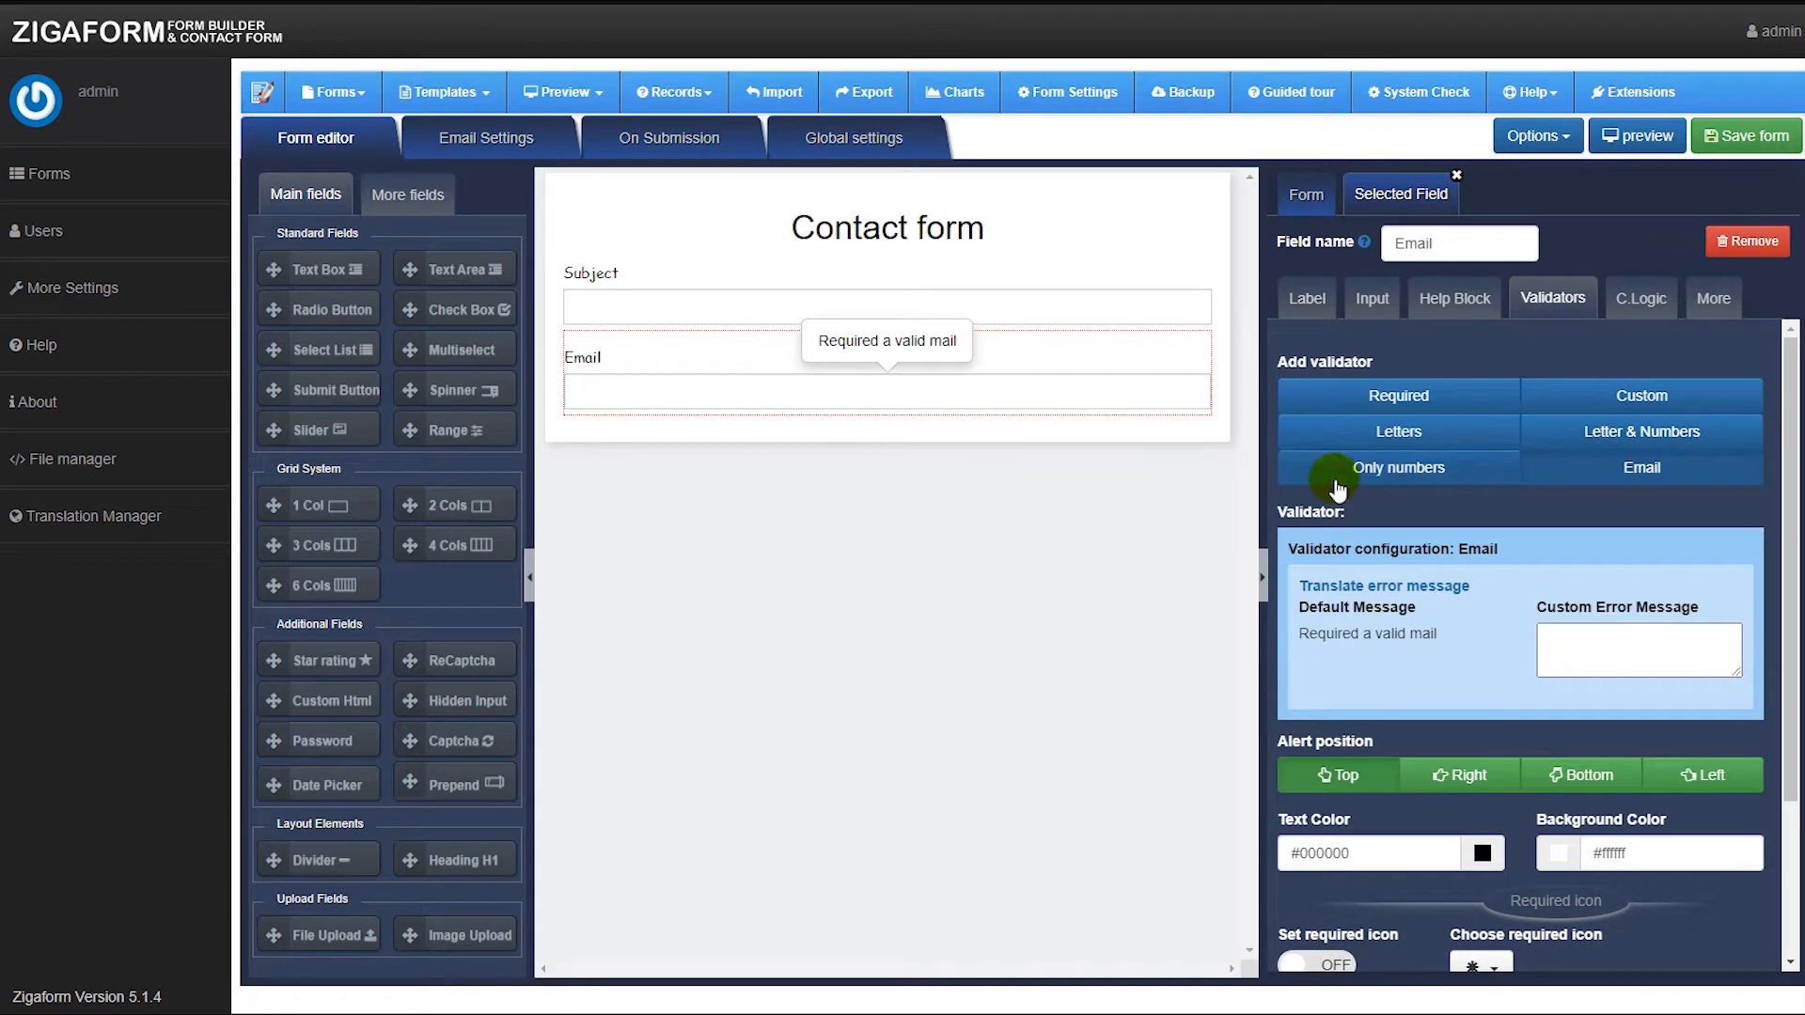
{"action": "left_click", "coordinate": [1466, 299]}
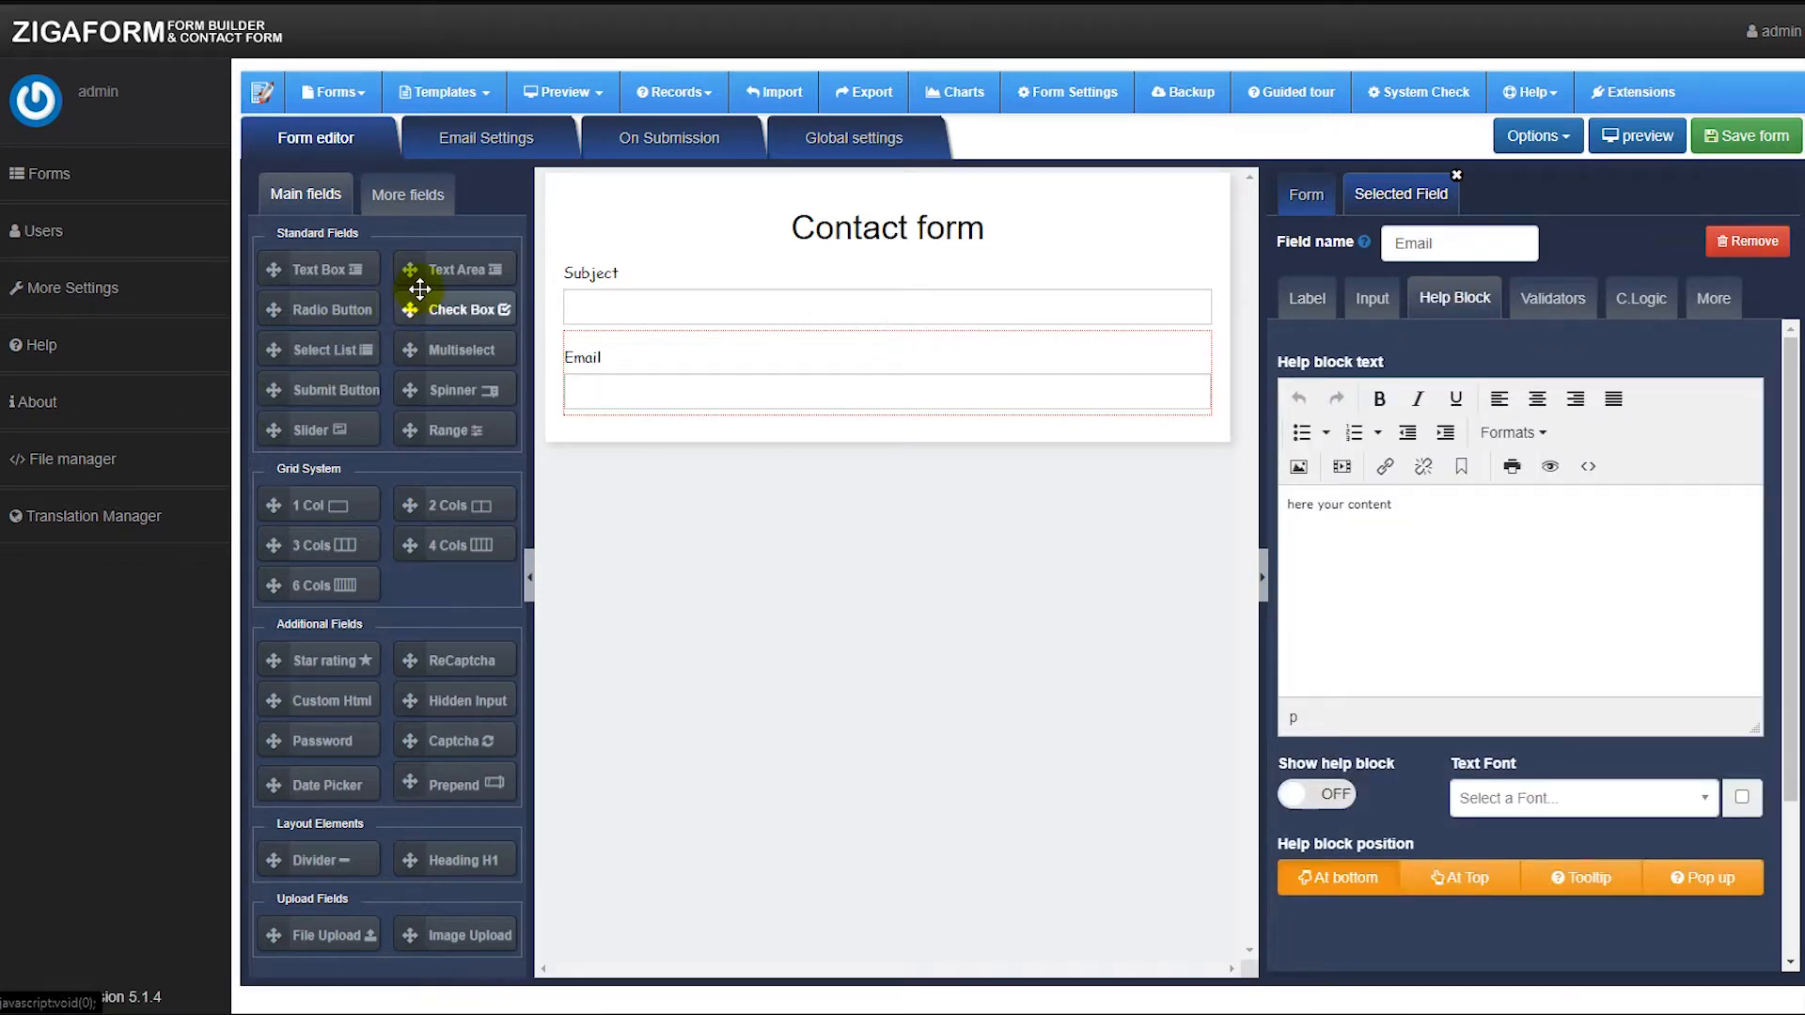
Add a text area with field name and label "Comments" and give it a Required validator.
{"action": "left_click_drag", "start_coordinate": [415, 270], "coordinate": [850, 452]}
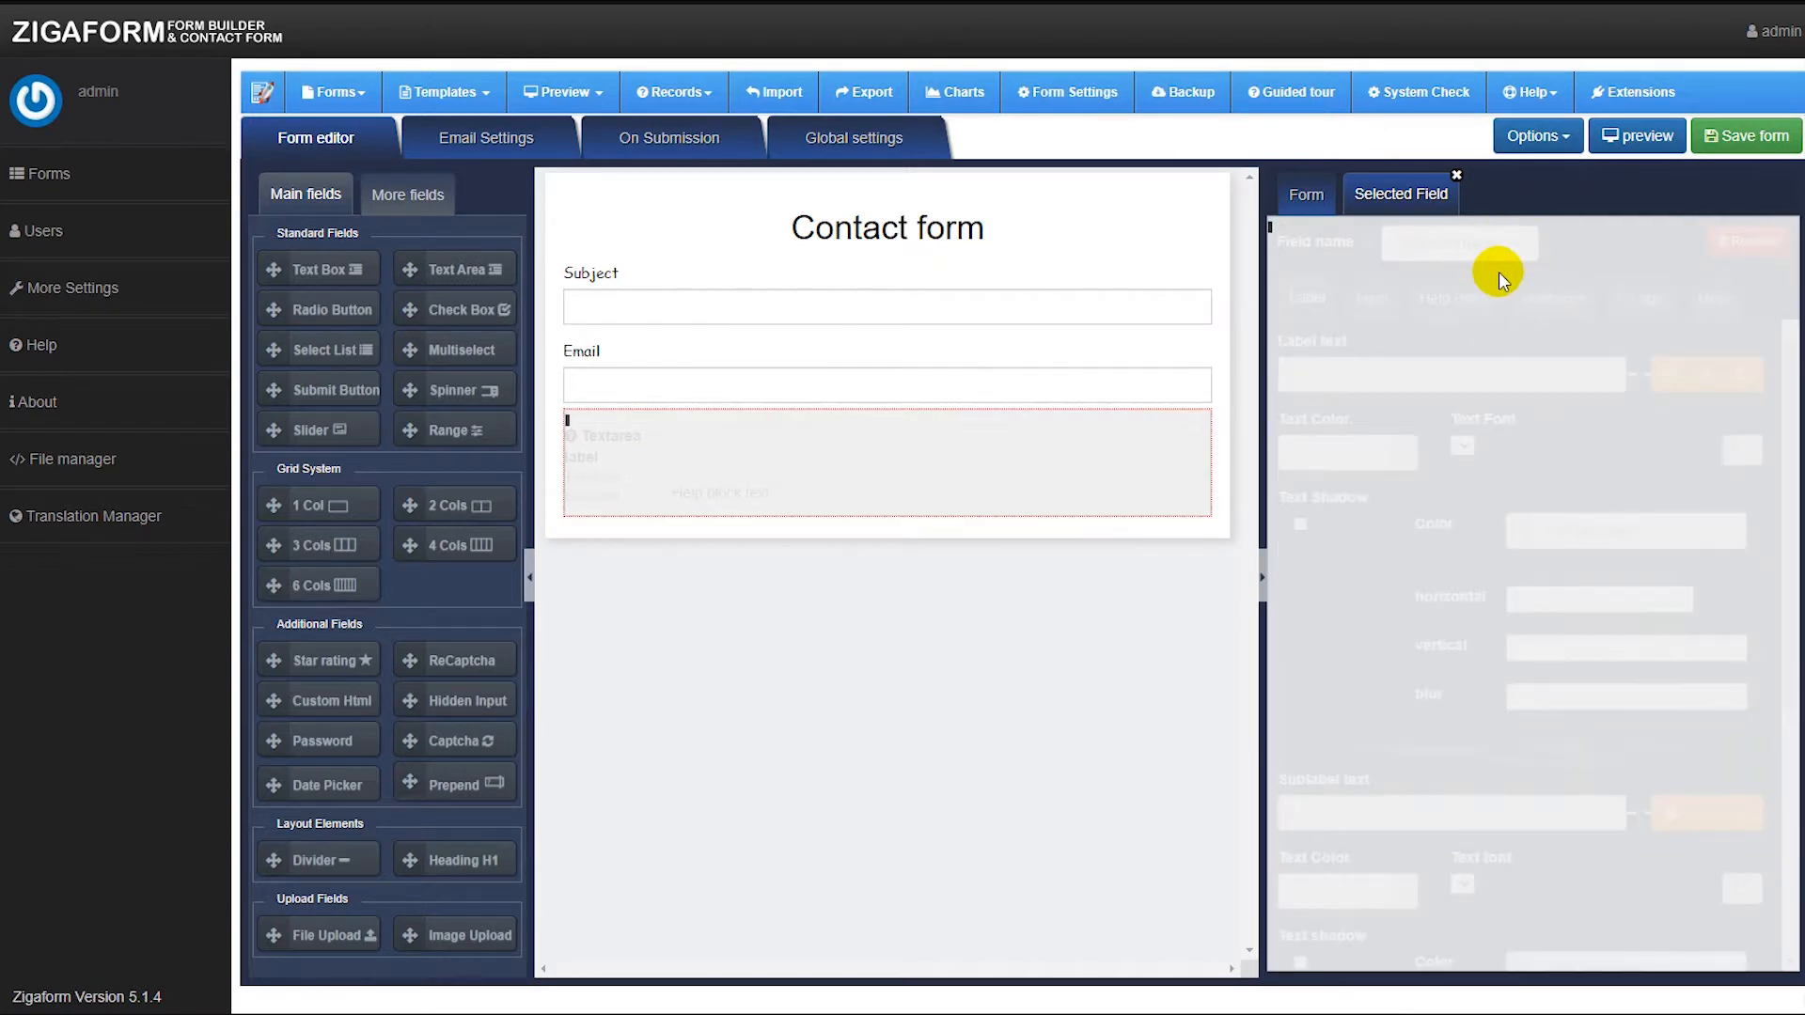
{"action": "left_click_drag", "start_coordinate": [1488, 244], "coordinate": [1391, 245]}
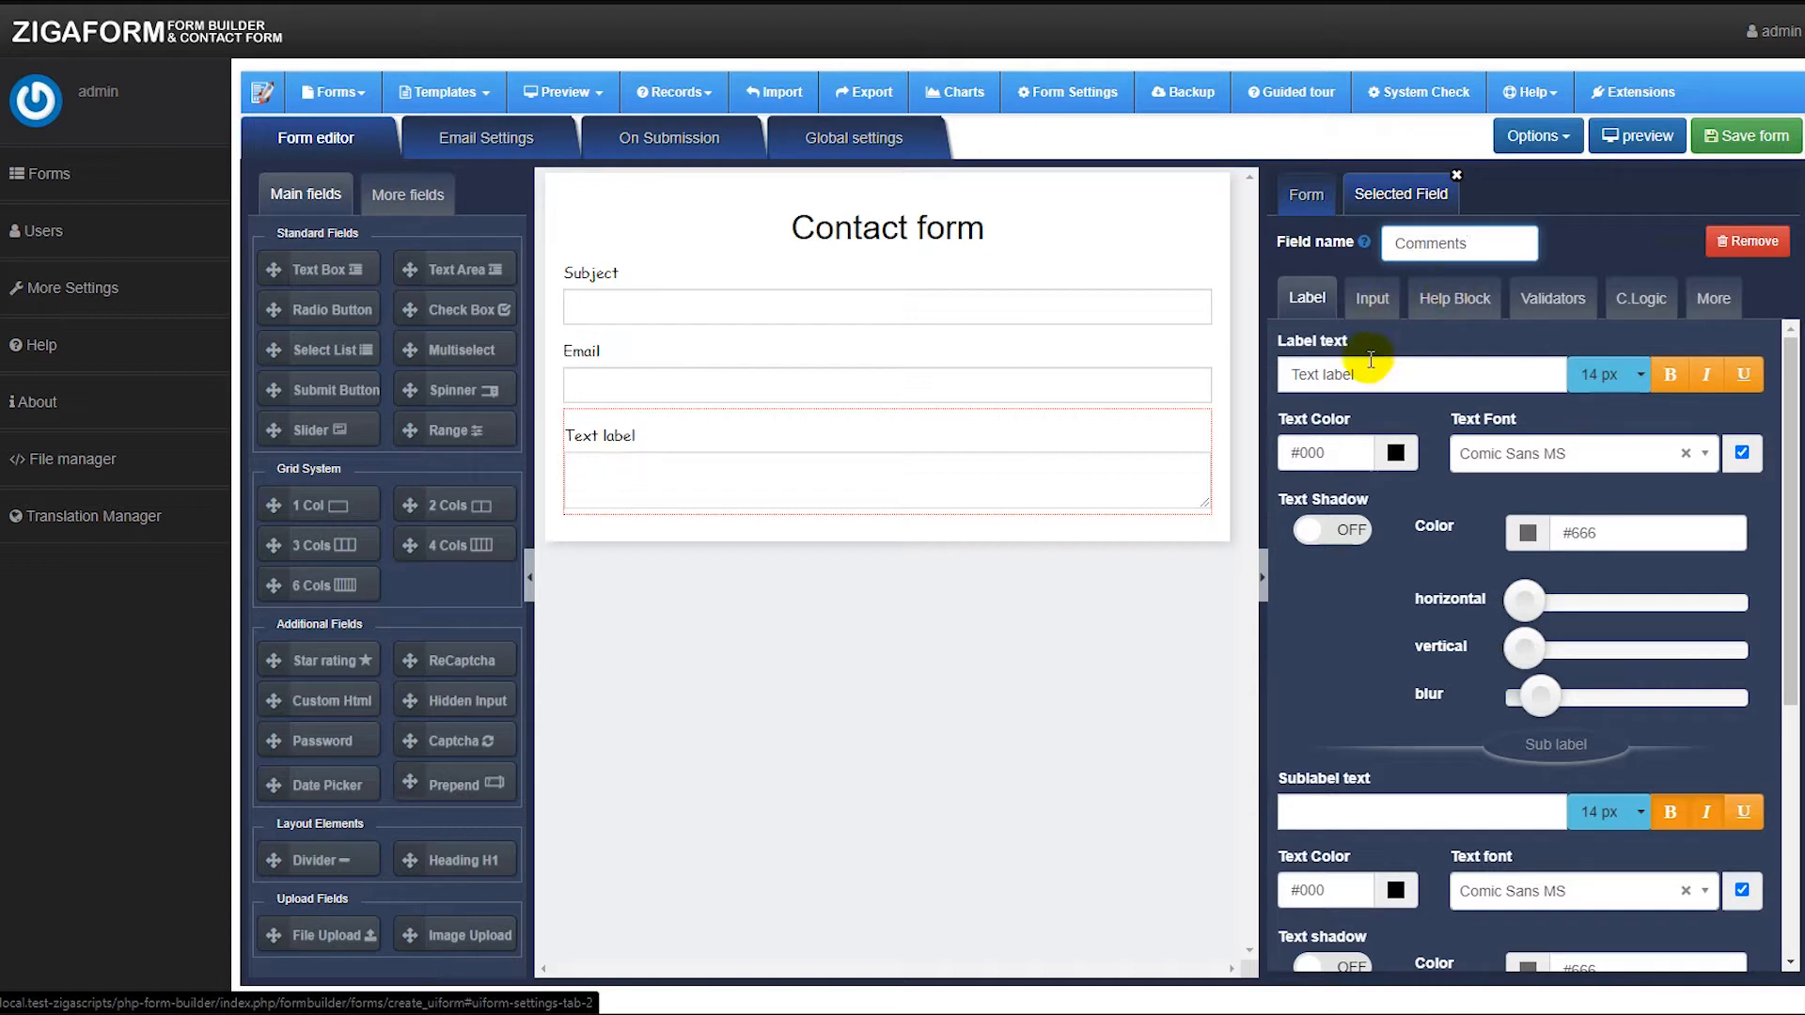
{"action": "left_click_drag", "start_coordinate": [1358, 374], "coordinate": [1267, 376]}
{"action": "type", "text": "Comments"}
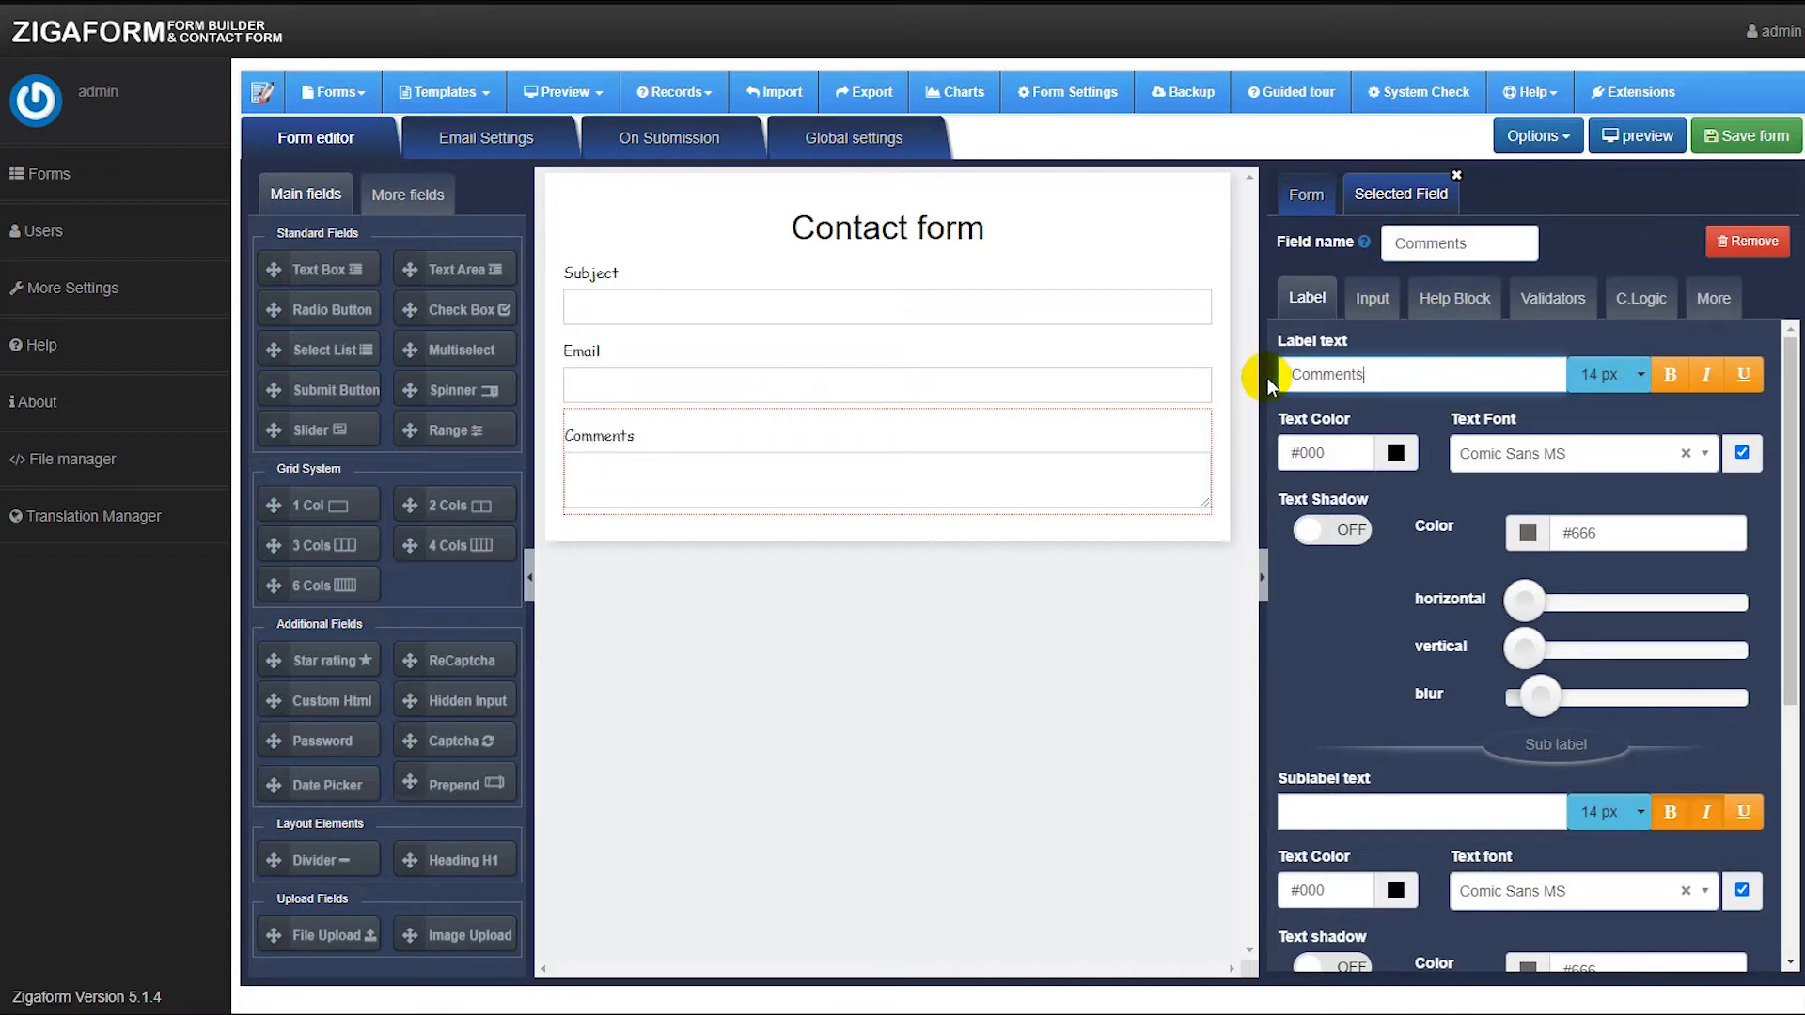
{"action": "left_click", "coordinate": [1560, 312]}
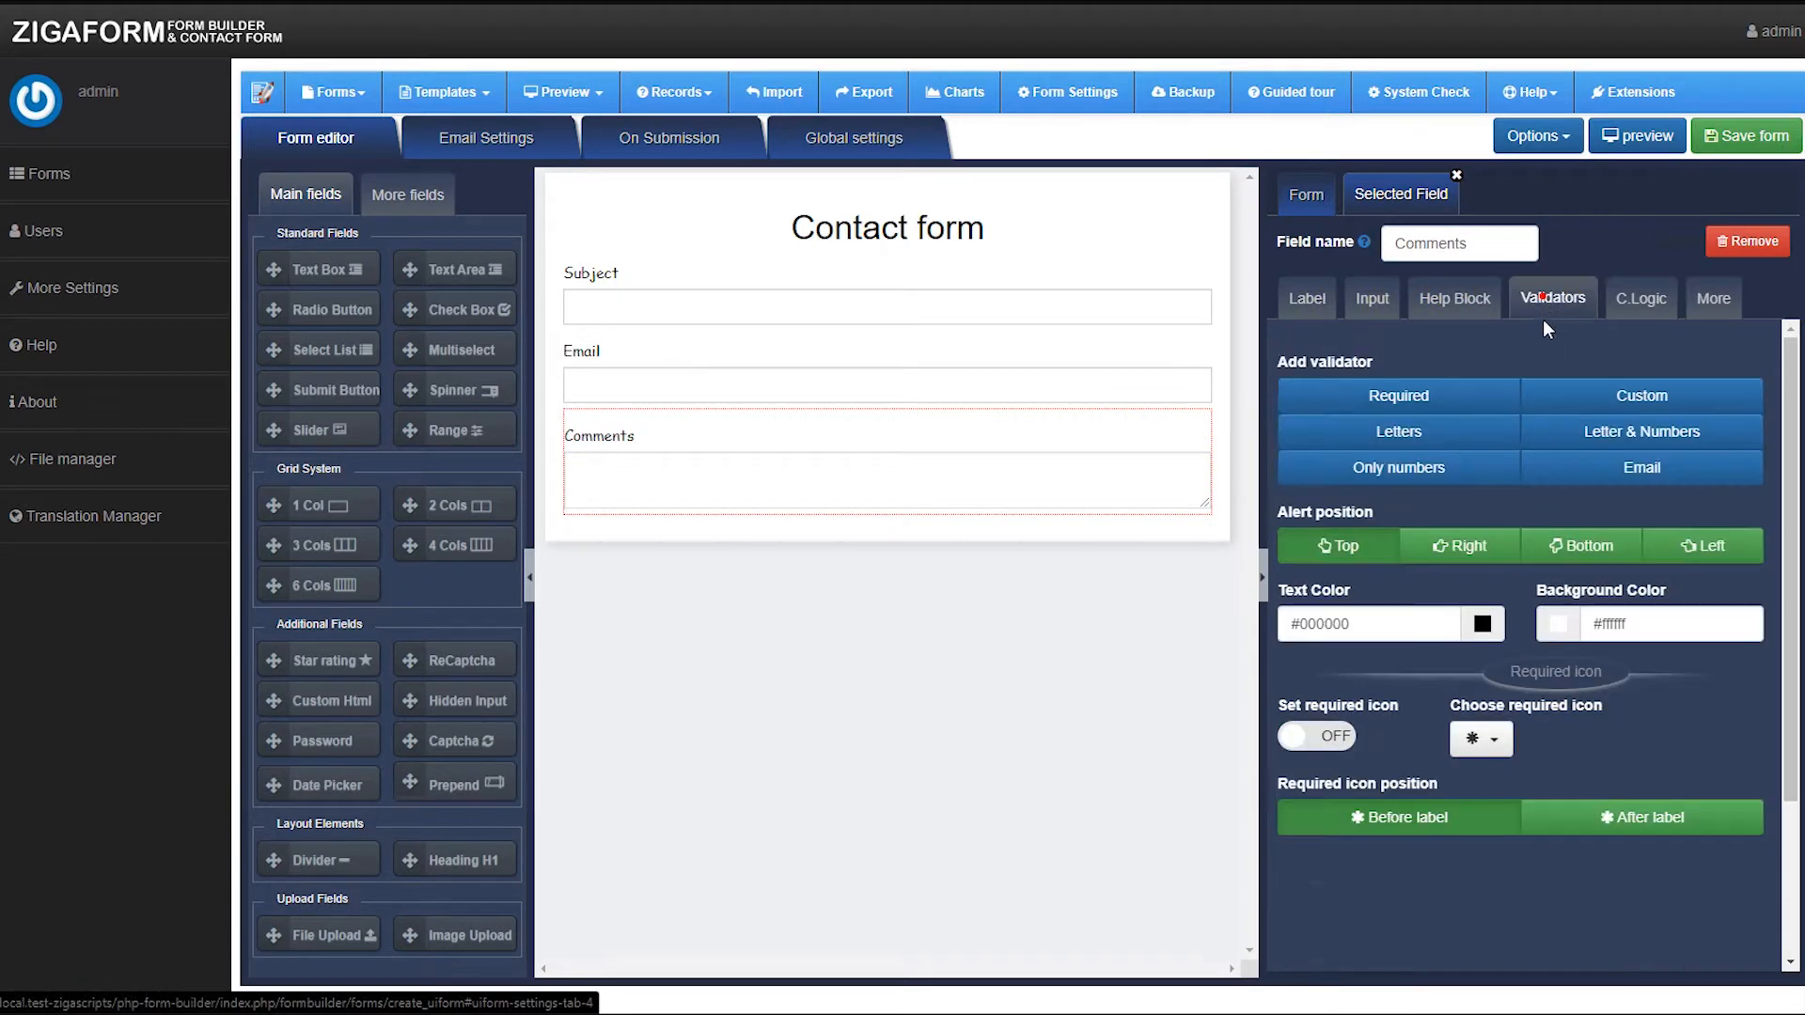
{"action": "left_click", "coordinate": [1487, 402]}
{"action": "left_click", "coordinate": [1458, 310]}
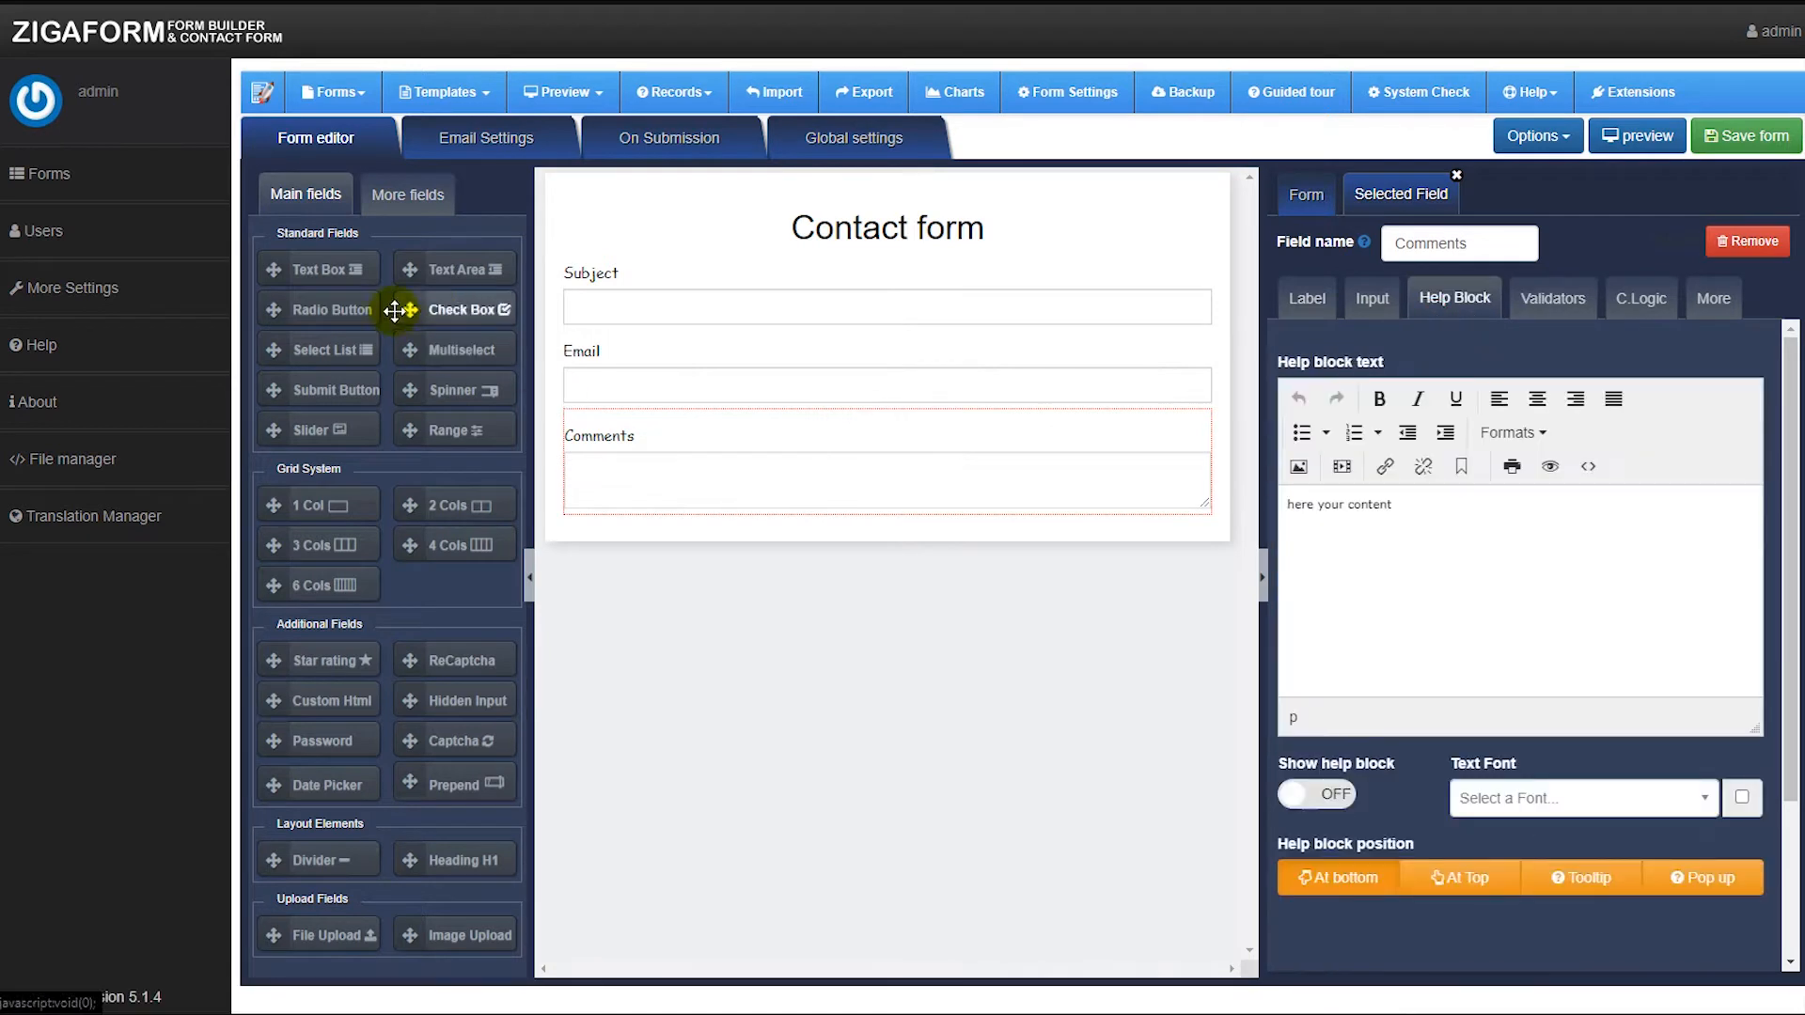
Add a submit button with text "Send" at 24 px, centered.
{"action": "left_click_drag", "start_coordinate": [275, 390], "coordinate": [789, 532]}
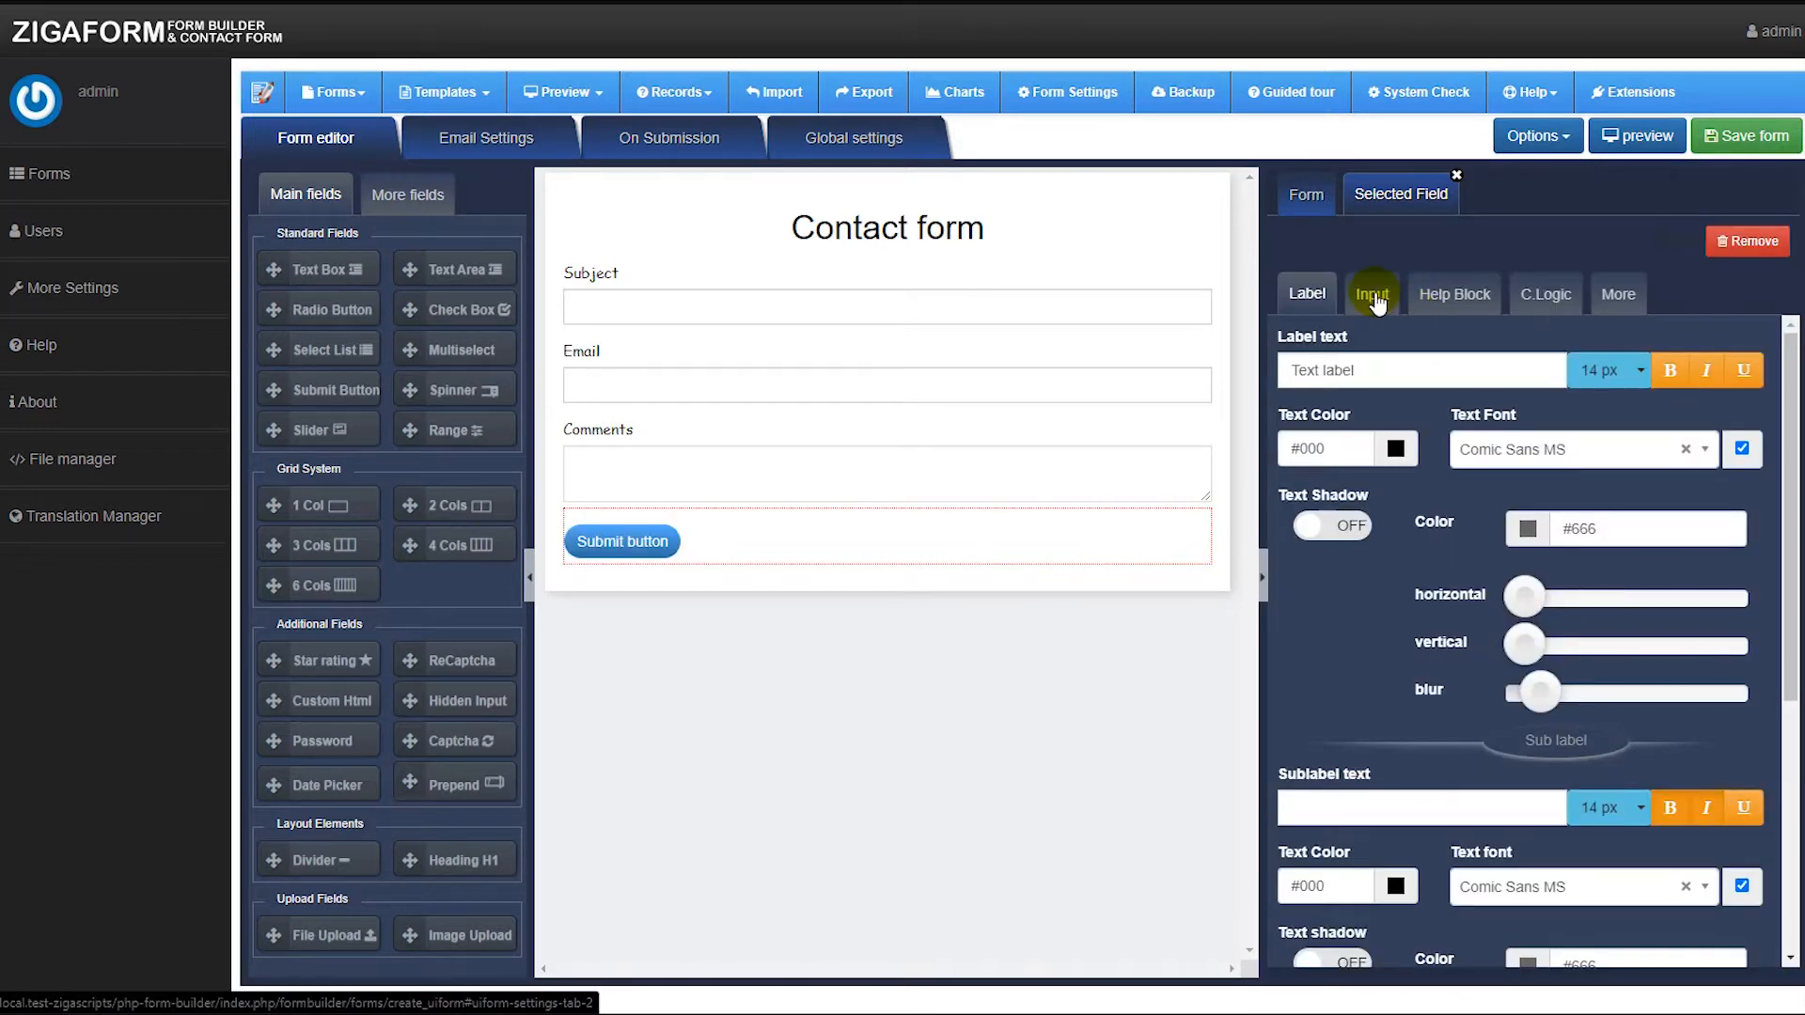
{"action": "left_click", "coordinate": [1371, 294]}
{"action": "triple_click", "coordinate": [1344, 407]}
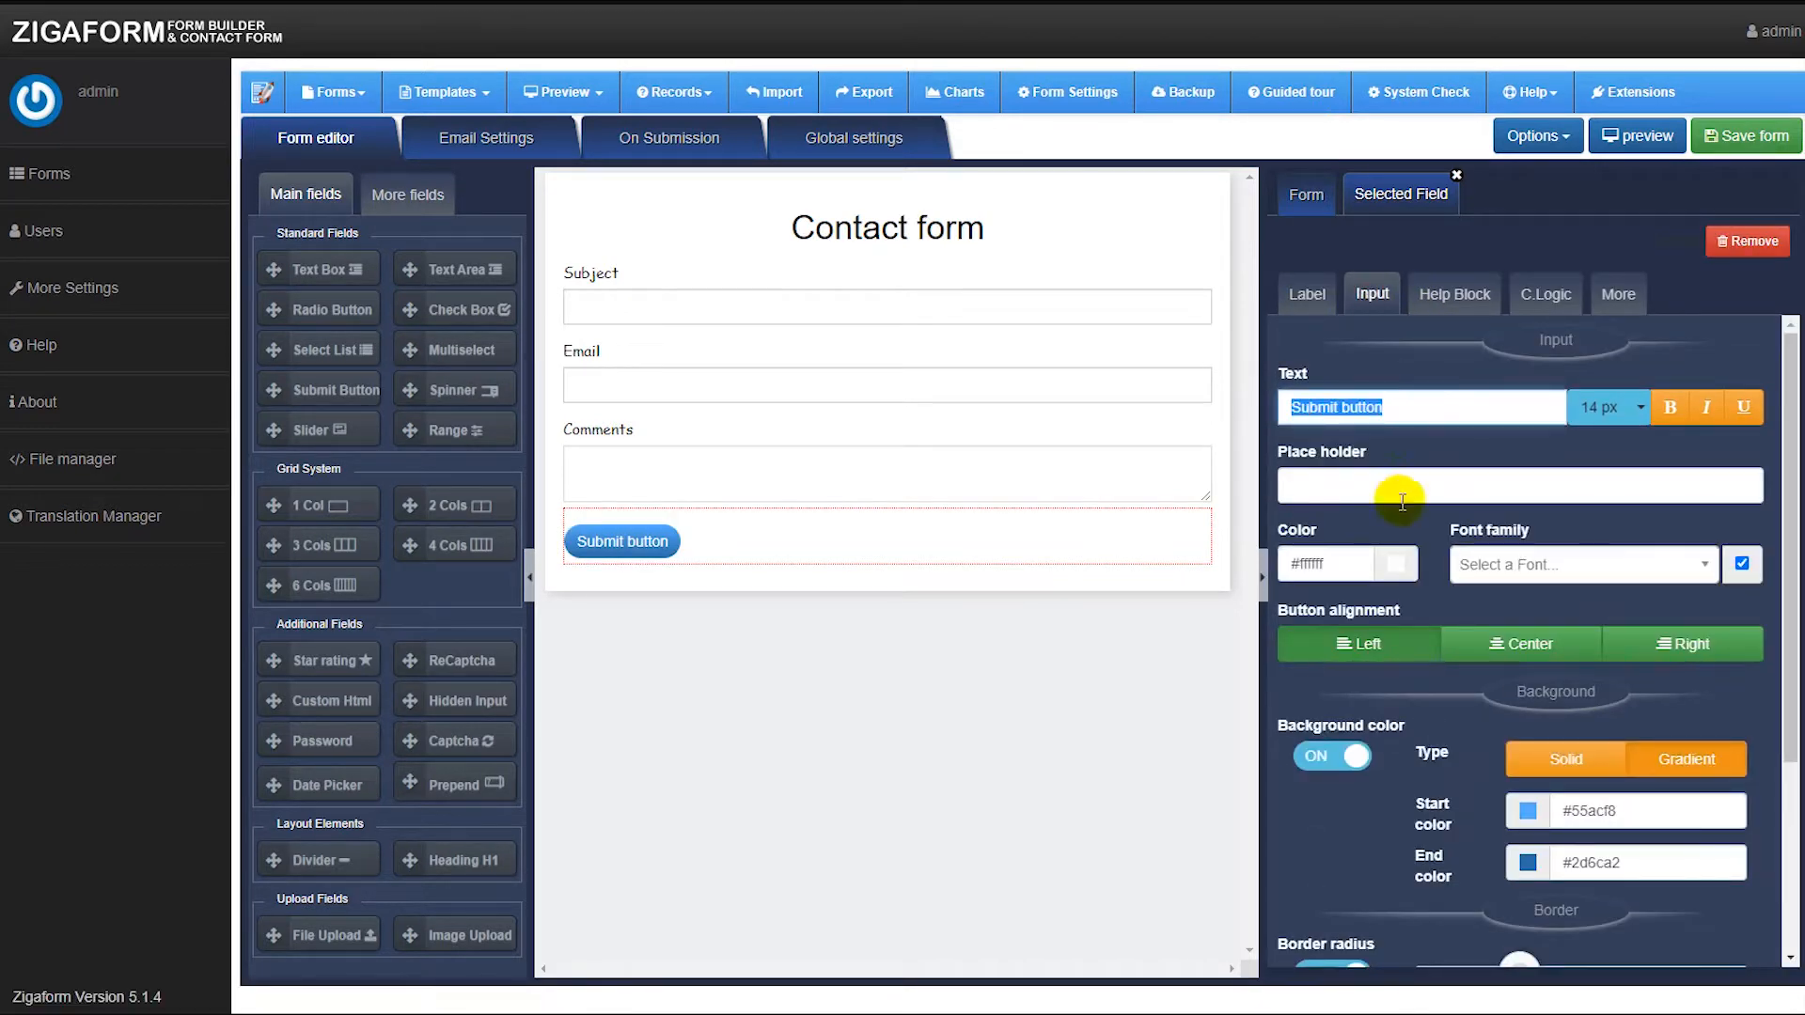
{"action": "type", "text": "Send"}
{"action": "left_click", "coordinate": [1603, 407]}
{"action": "left_click", "coordinate": [1613, 543]}
{"action": "left_click", "coordinate": [1526, 647]}
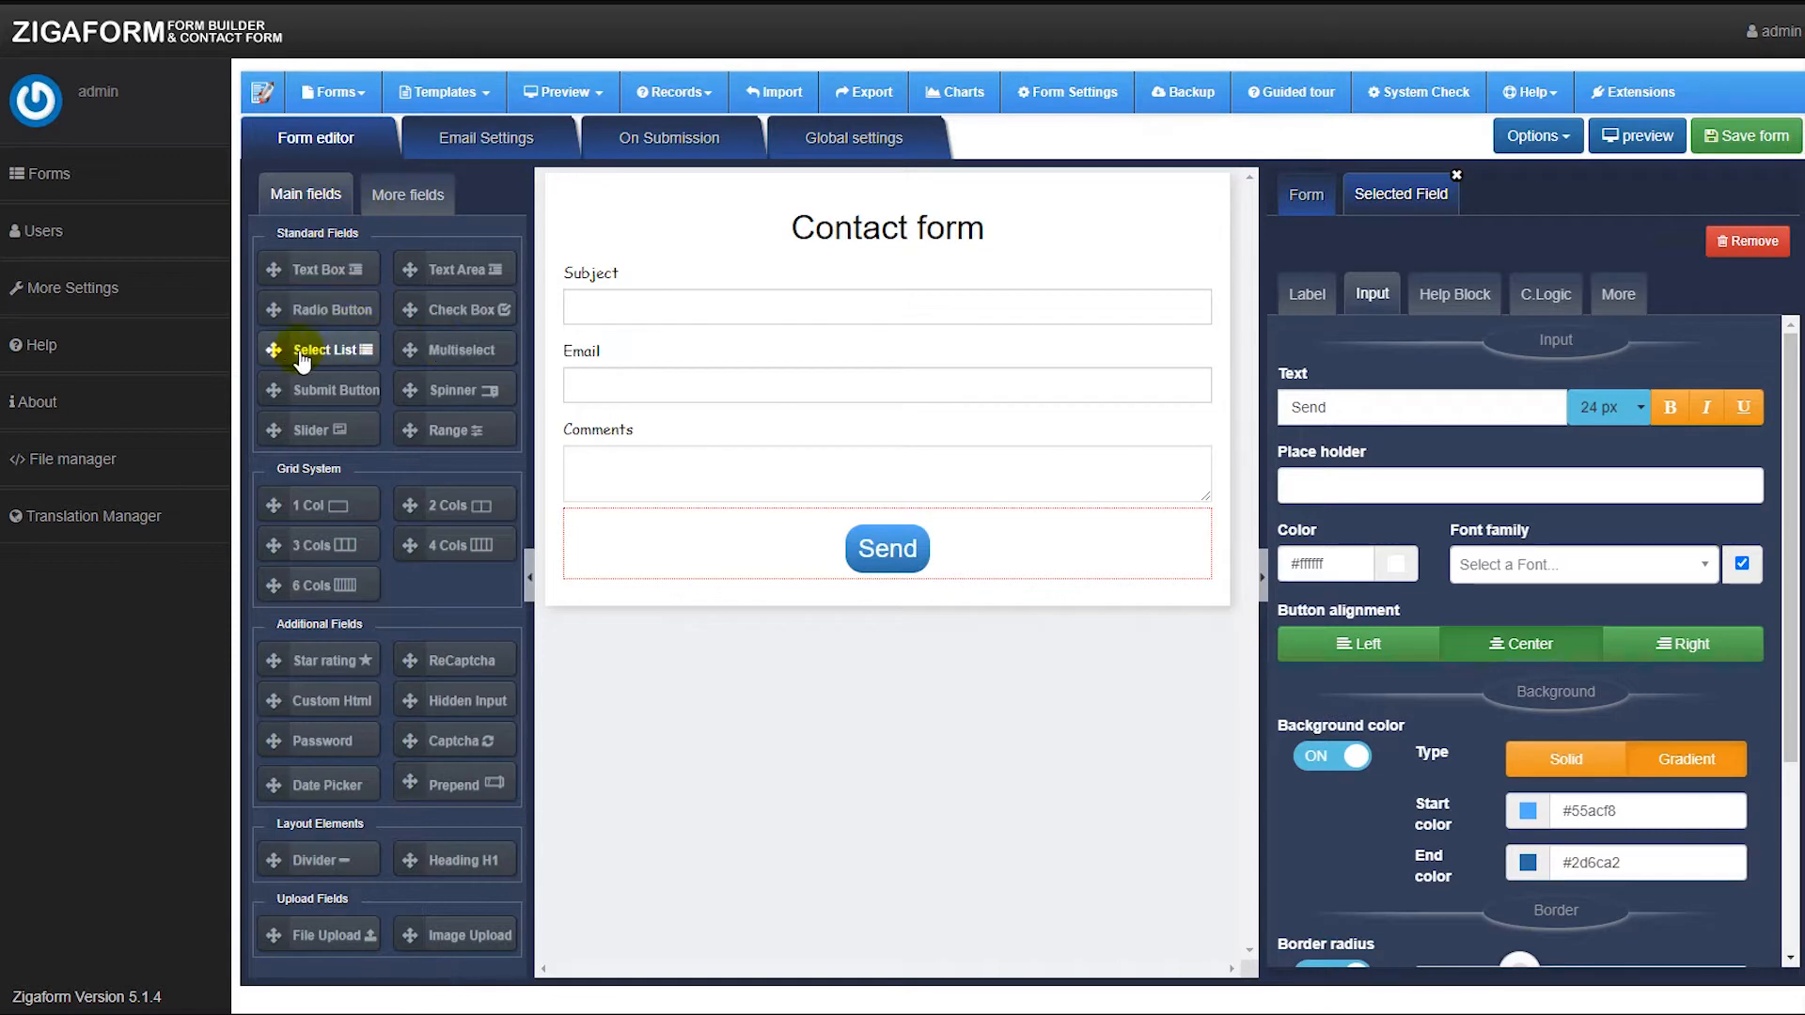
Add a select list below the comments with field name and label "Services".
{"action": "left_click_drag", "start_coordinate": [272, 340], "coordinate": [717, 528]}
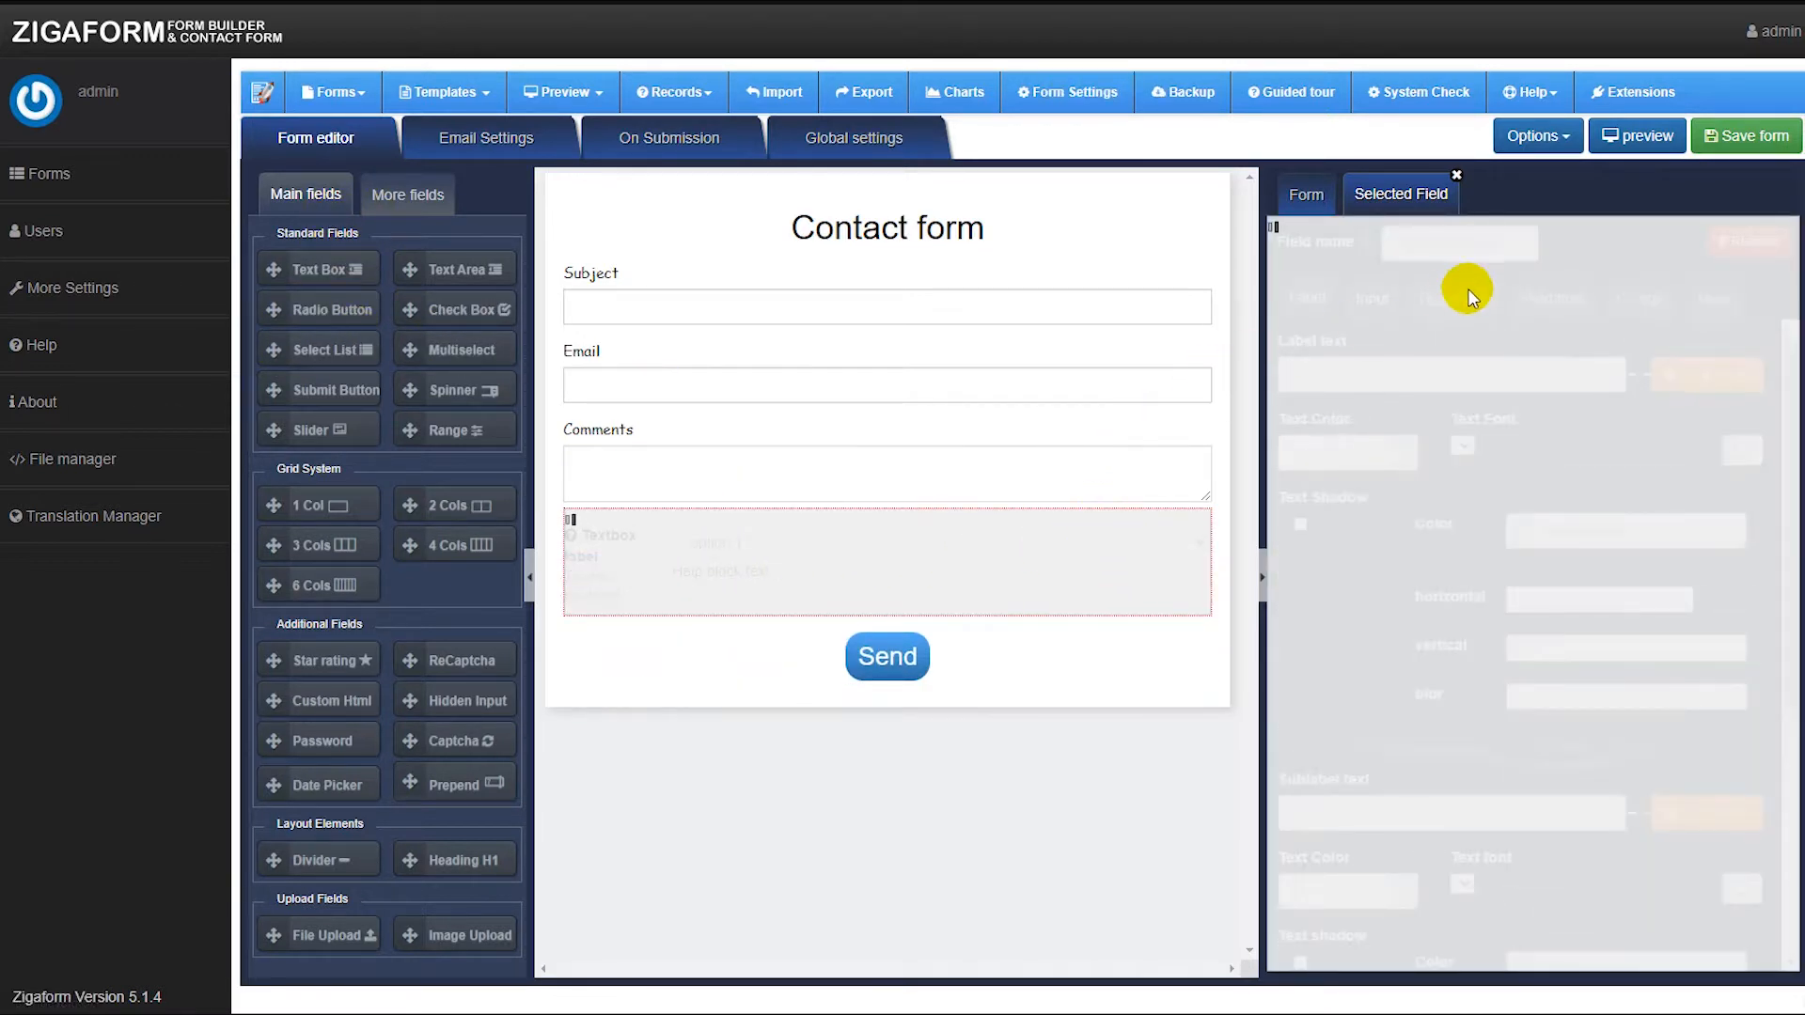
{"action": "double_click", "coordinate": [1458, 242]}
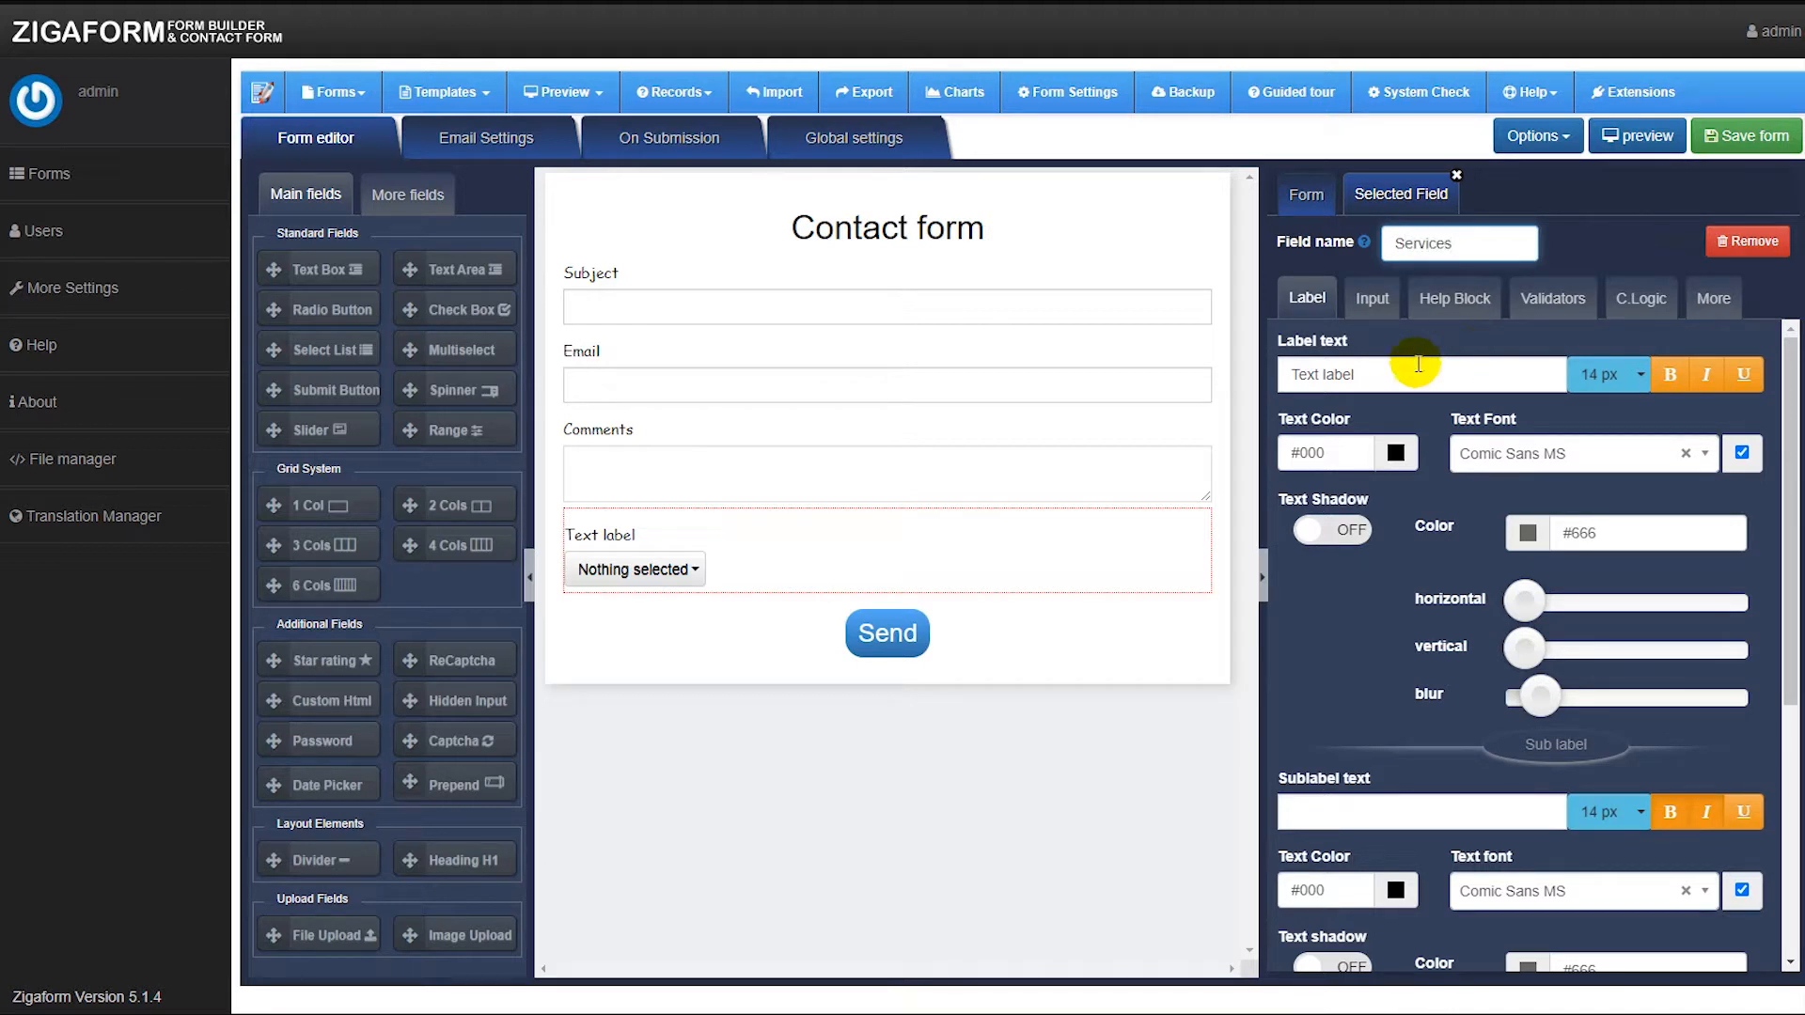
{"action": "left_click_drag", "start_coordinate": [1396, 387], "coordinate": [1301, 390]}
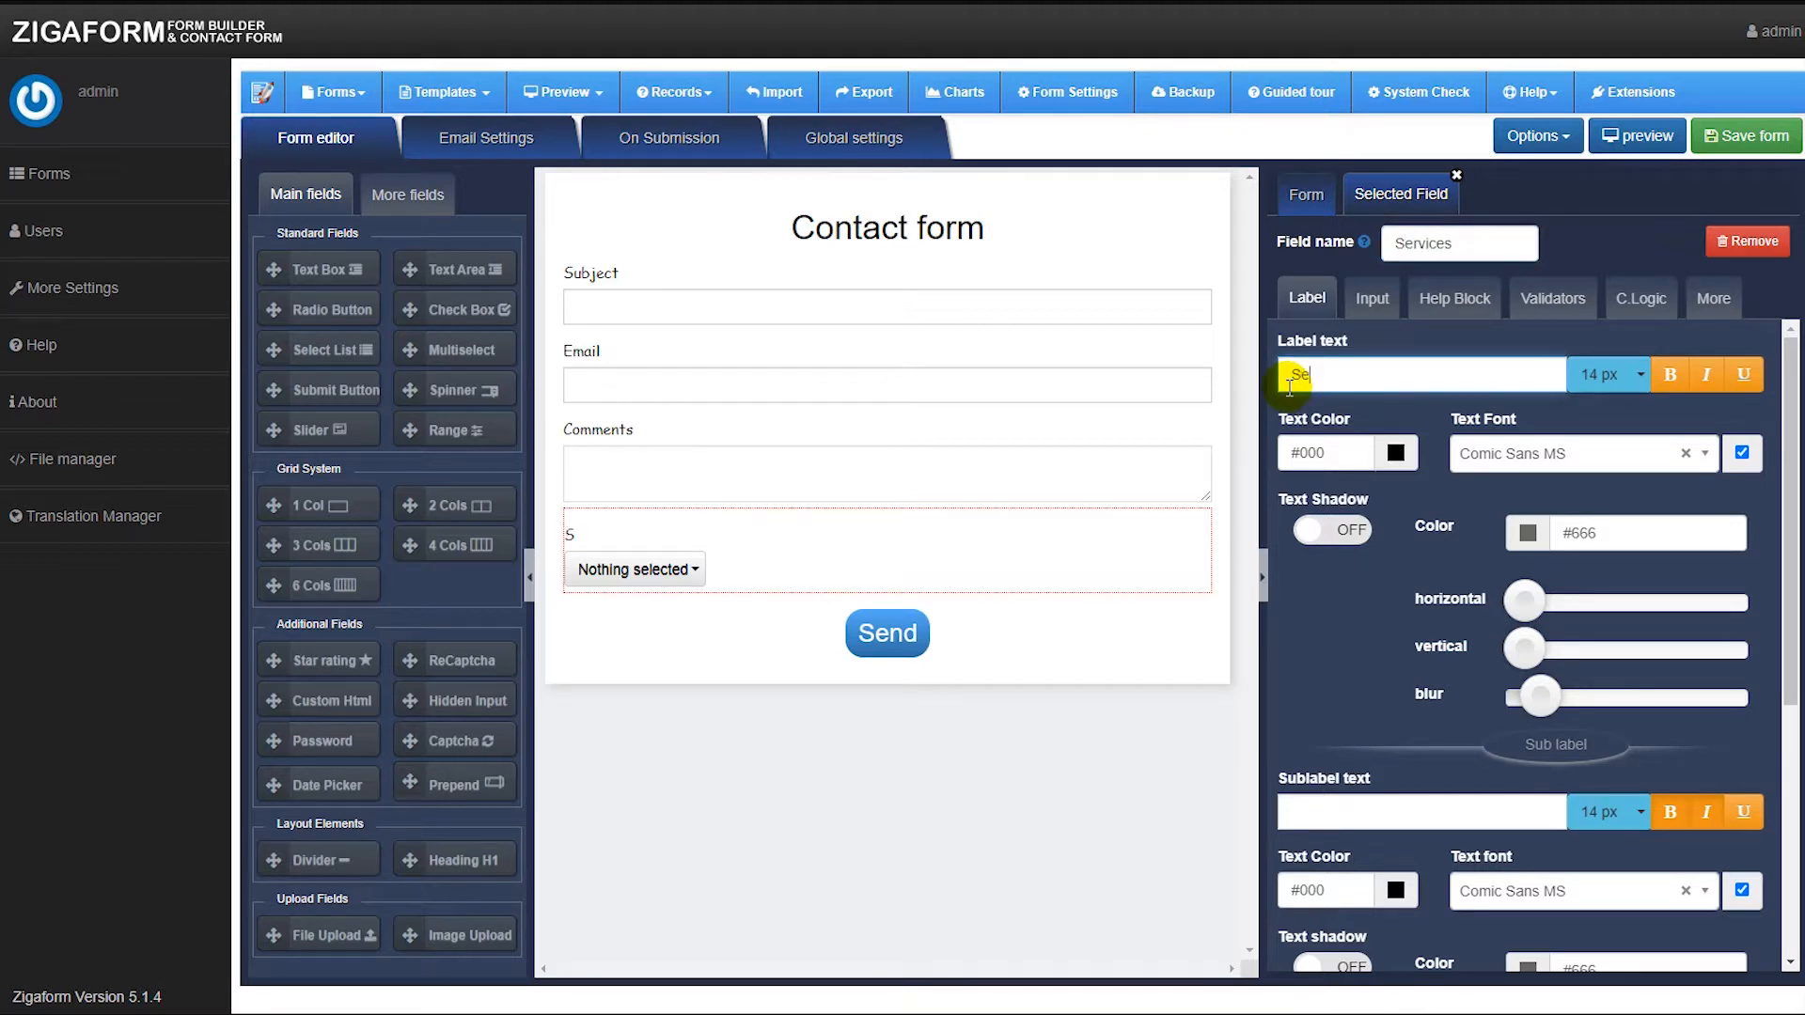
Name the Services options Service 1, Service 2 and Service 3 and copy the labels to their values.
{"action": "left_click", "coordinate": [1371, 298]}
{"action": "left_click", "coordinate": [1339, 594]}
{"action": "left_click", "coordinate": [1338, 594]}
{"action": "left_click", "coordinate": [1339, 594]}
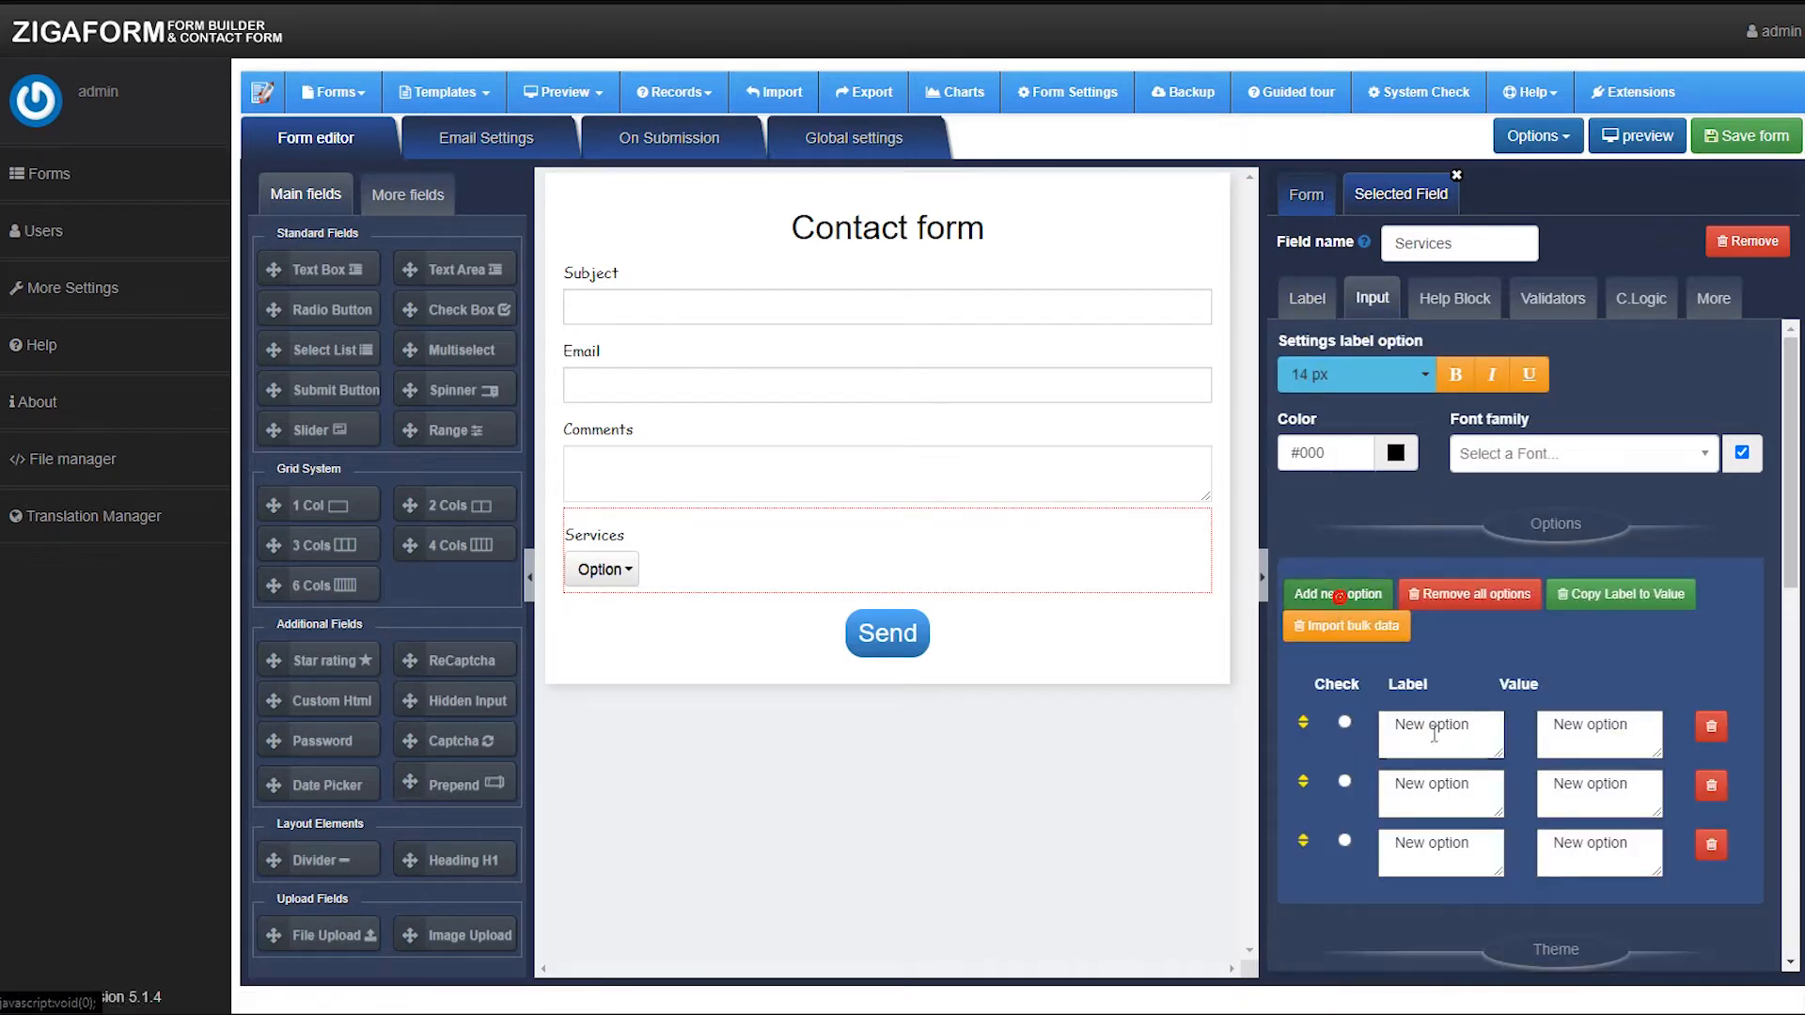
{"action": "left_click_drag", "start_coordinate": [1464, 731], "coordinate": [1384, 735]}
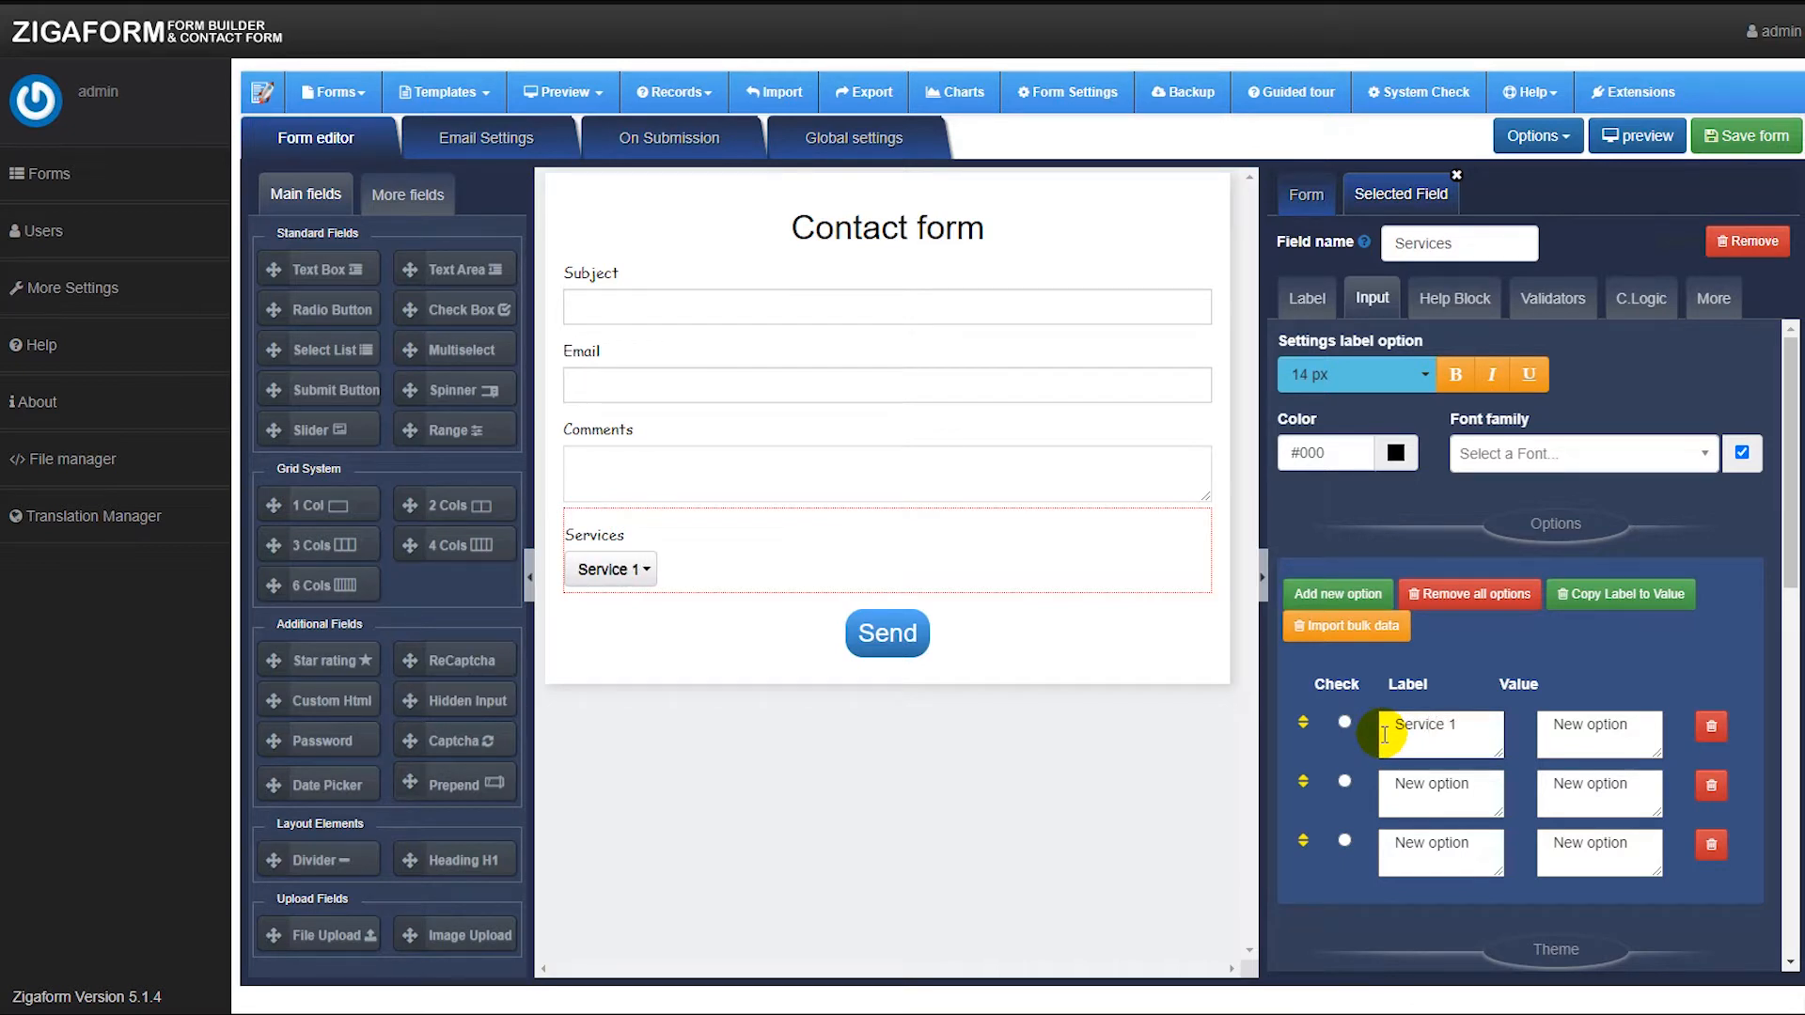
{"action": "left_click_drag", "start_coordinate": [1495, 786], "coordinate": [1407, 794]}
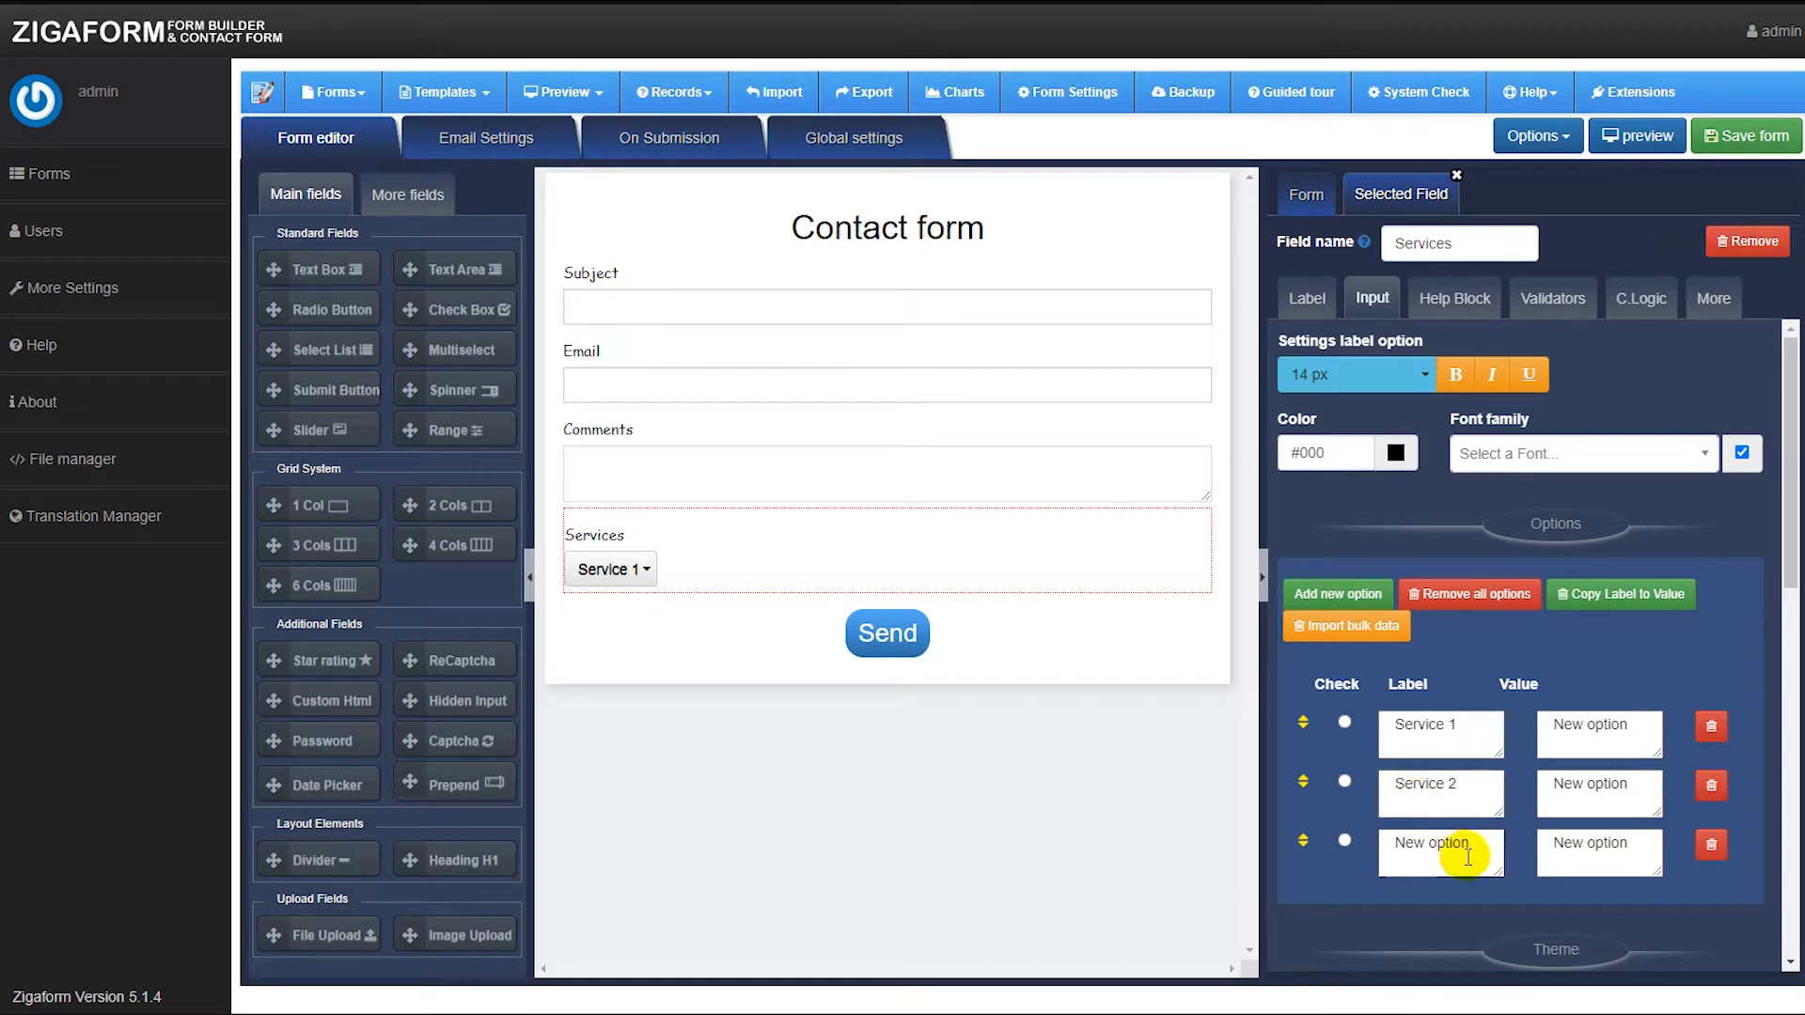
{"action": "left_click_drag", "start_coordinate": [1482, 855], "coordinate": [1393, 856]}
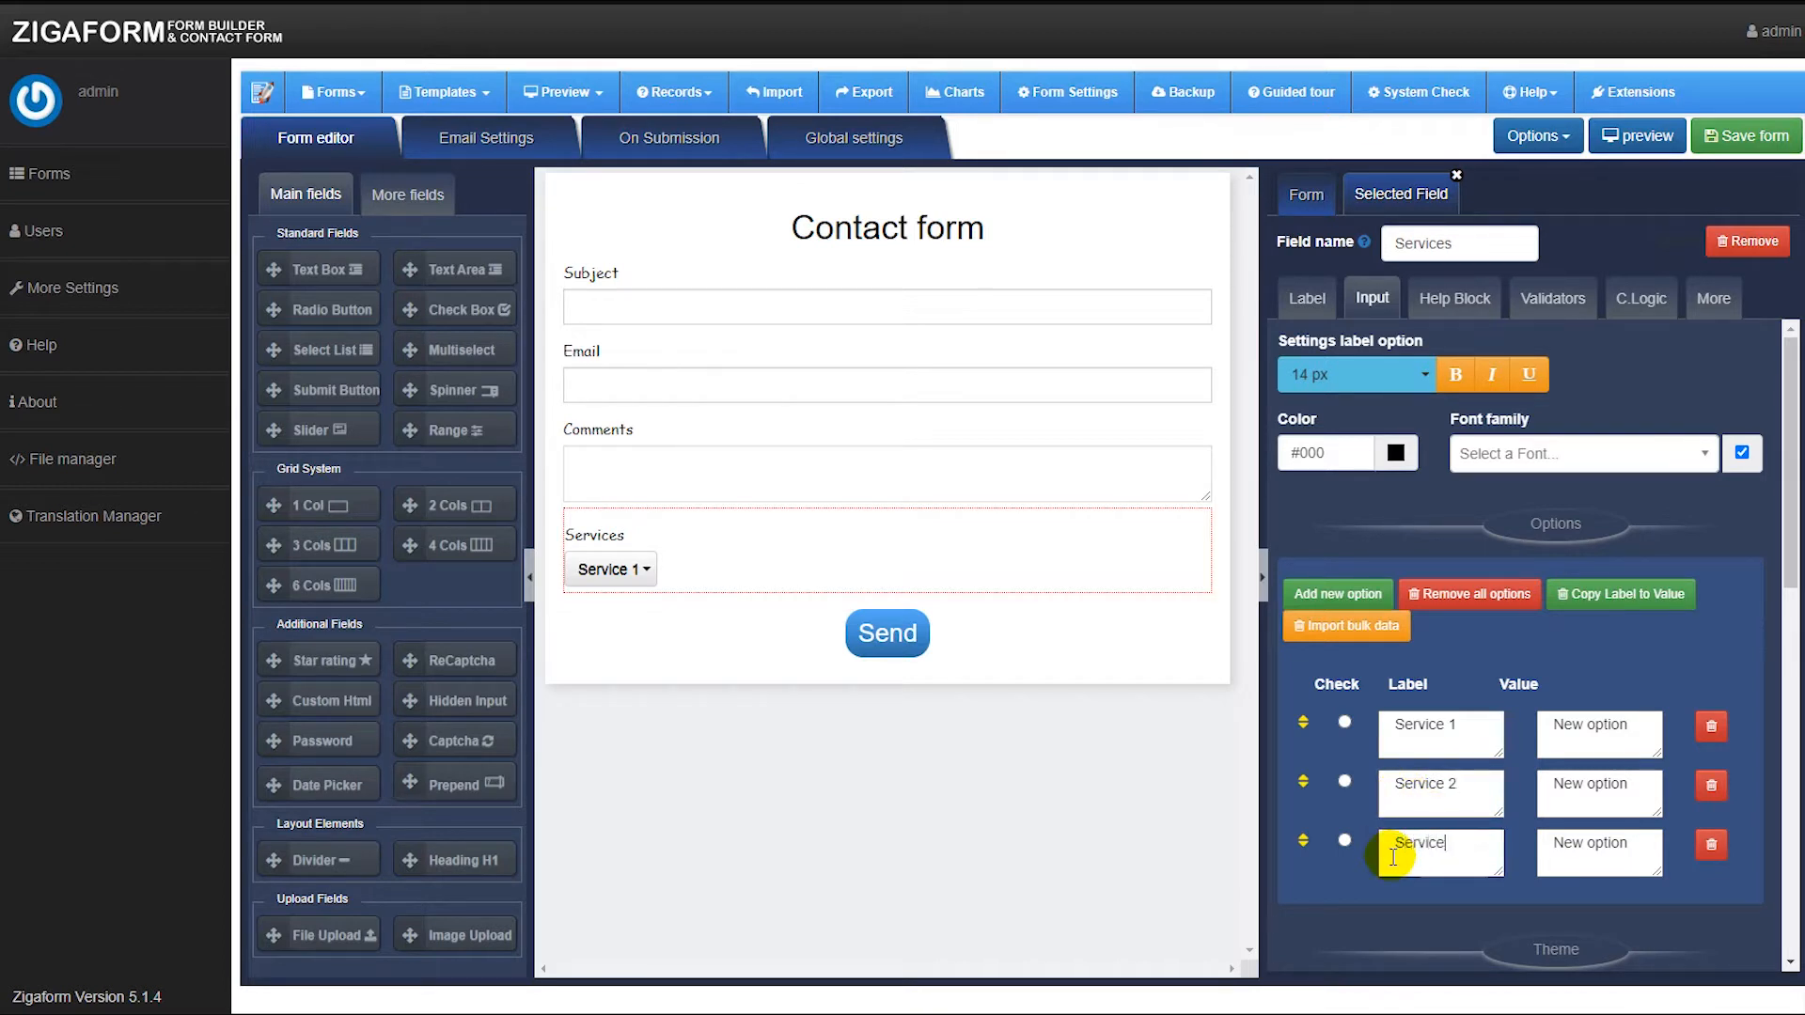
{"action": "left_click", "coordinate": [1568, 594]}
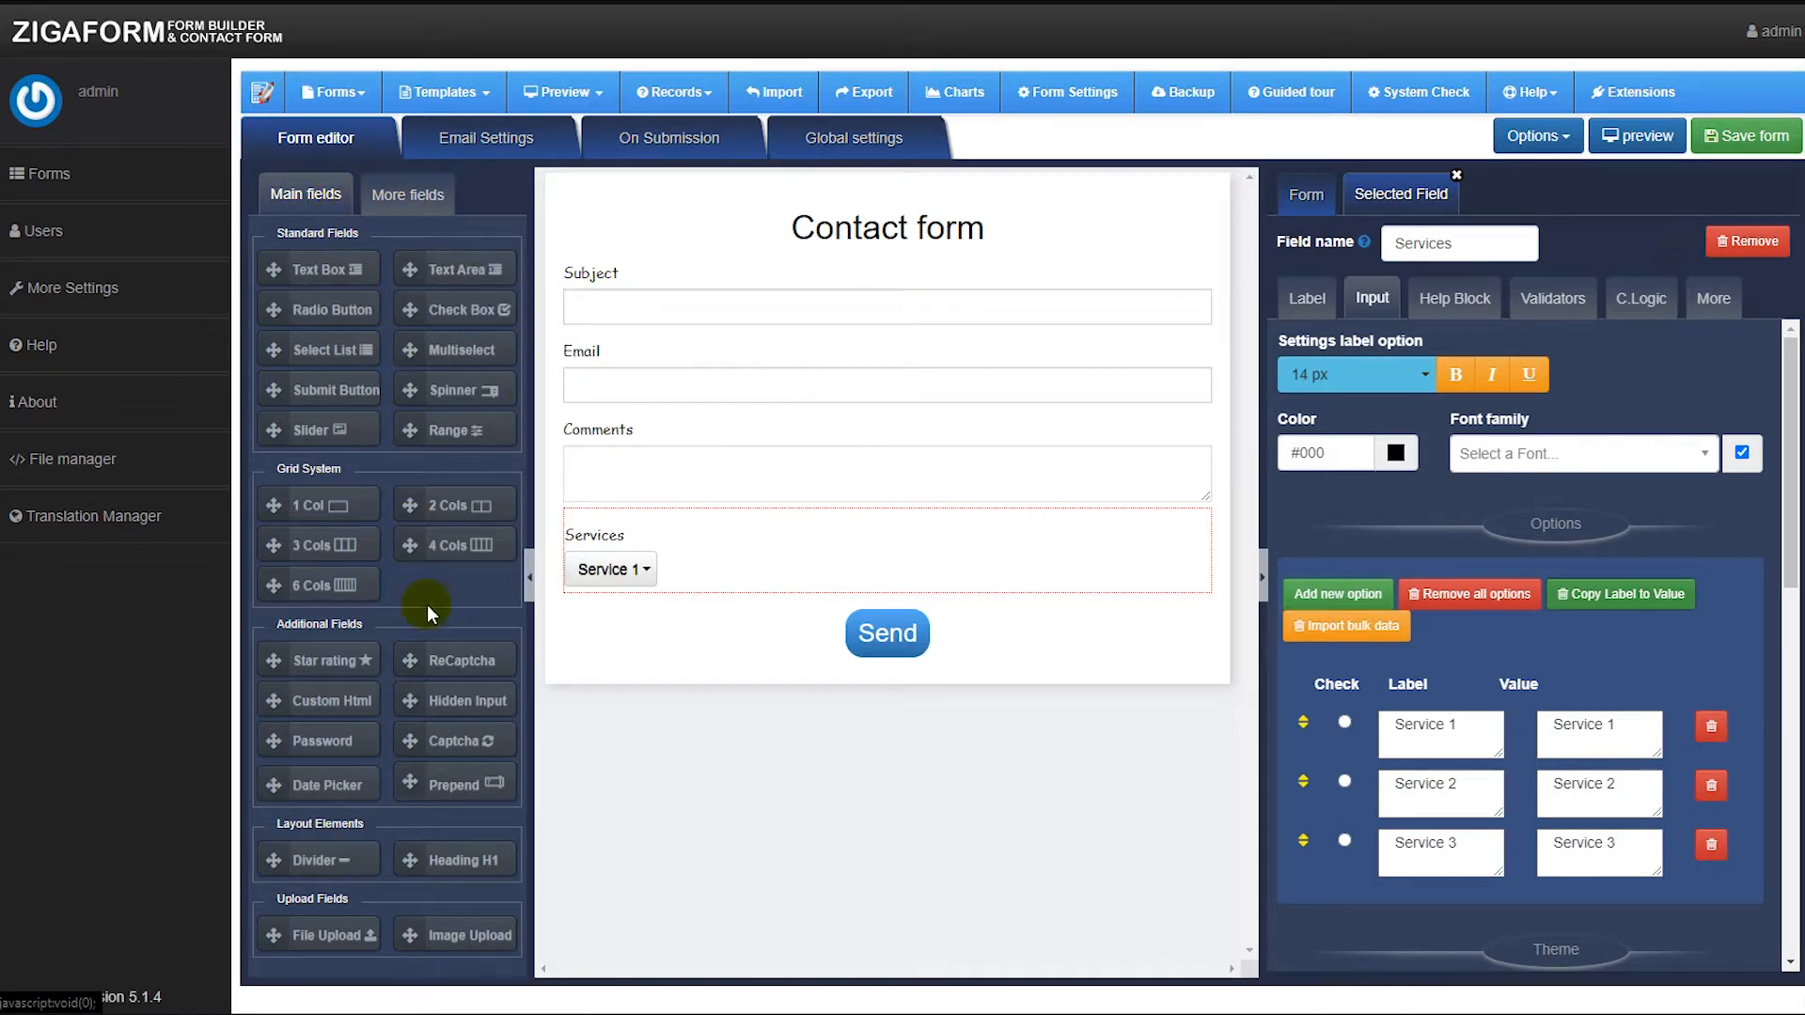
Insert a two-column grid below Subject and move the Email and Comments fields into its two columns.
{"action": "left_click", "coordinate": [393, 194]}
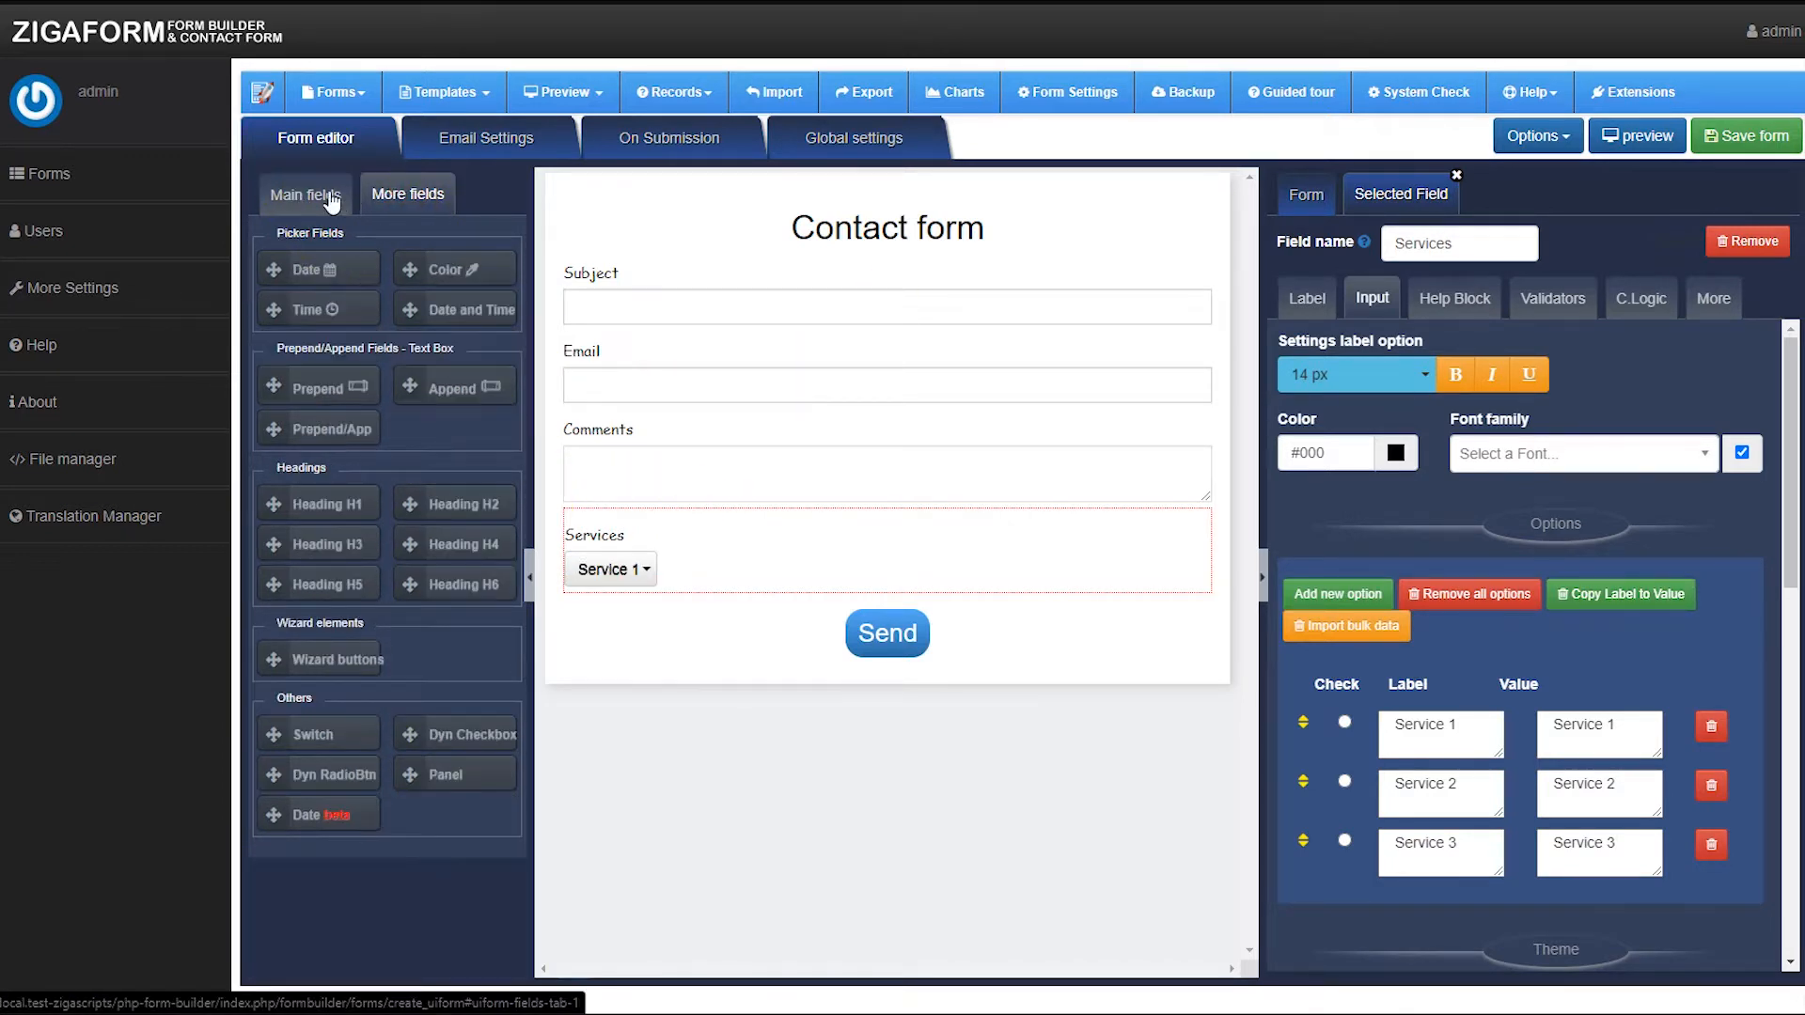
{"action": "left_click", "coordinate": [291, 194]}
{"action": "left_click_drag", "start_coordinate": [410, 505], "coordinate": [719, 358]}
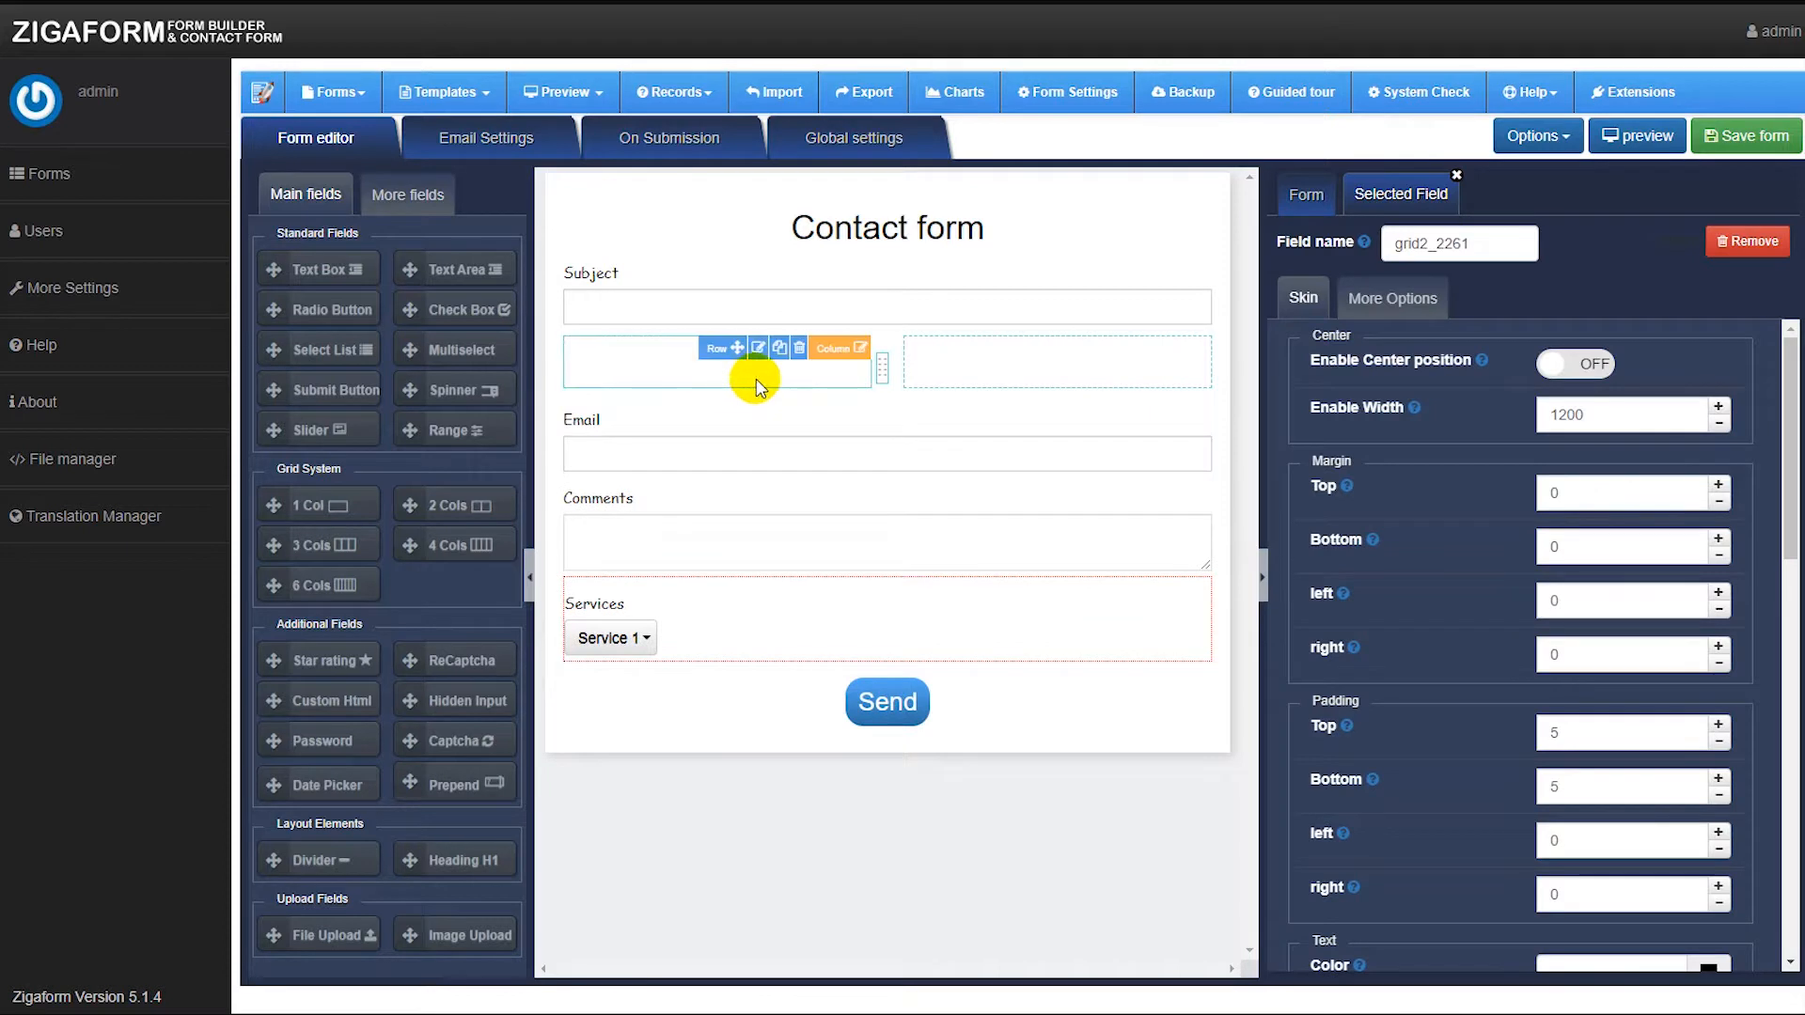
{"action": "left_click_drag", "start_coordinate": [598, 454], "coordinate": [628, 364]}
{"action": "left_click_drag", "start_coordinate": [602, 489], "coordinate": [977, 365]}
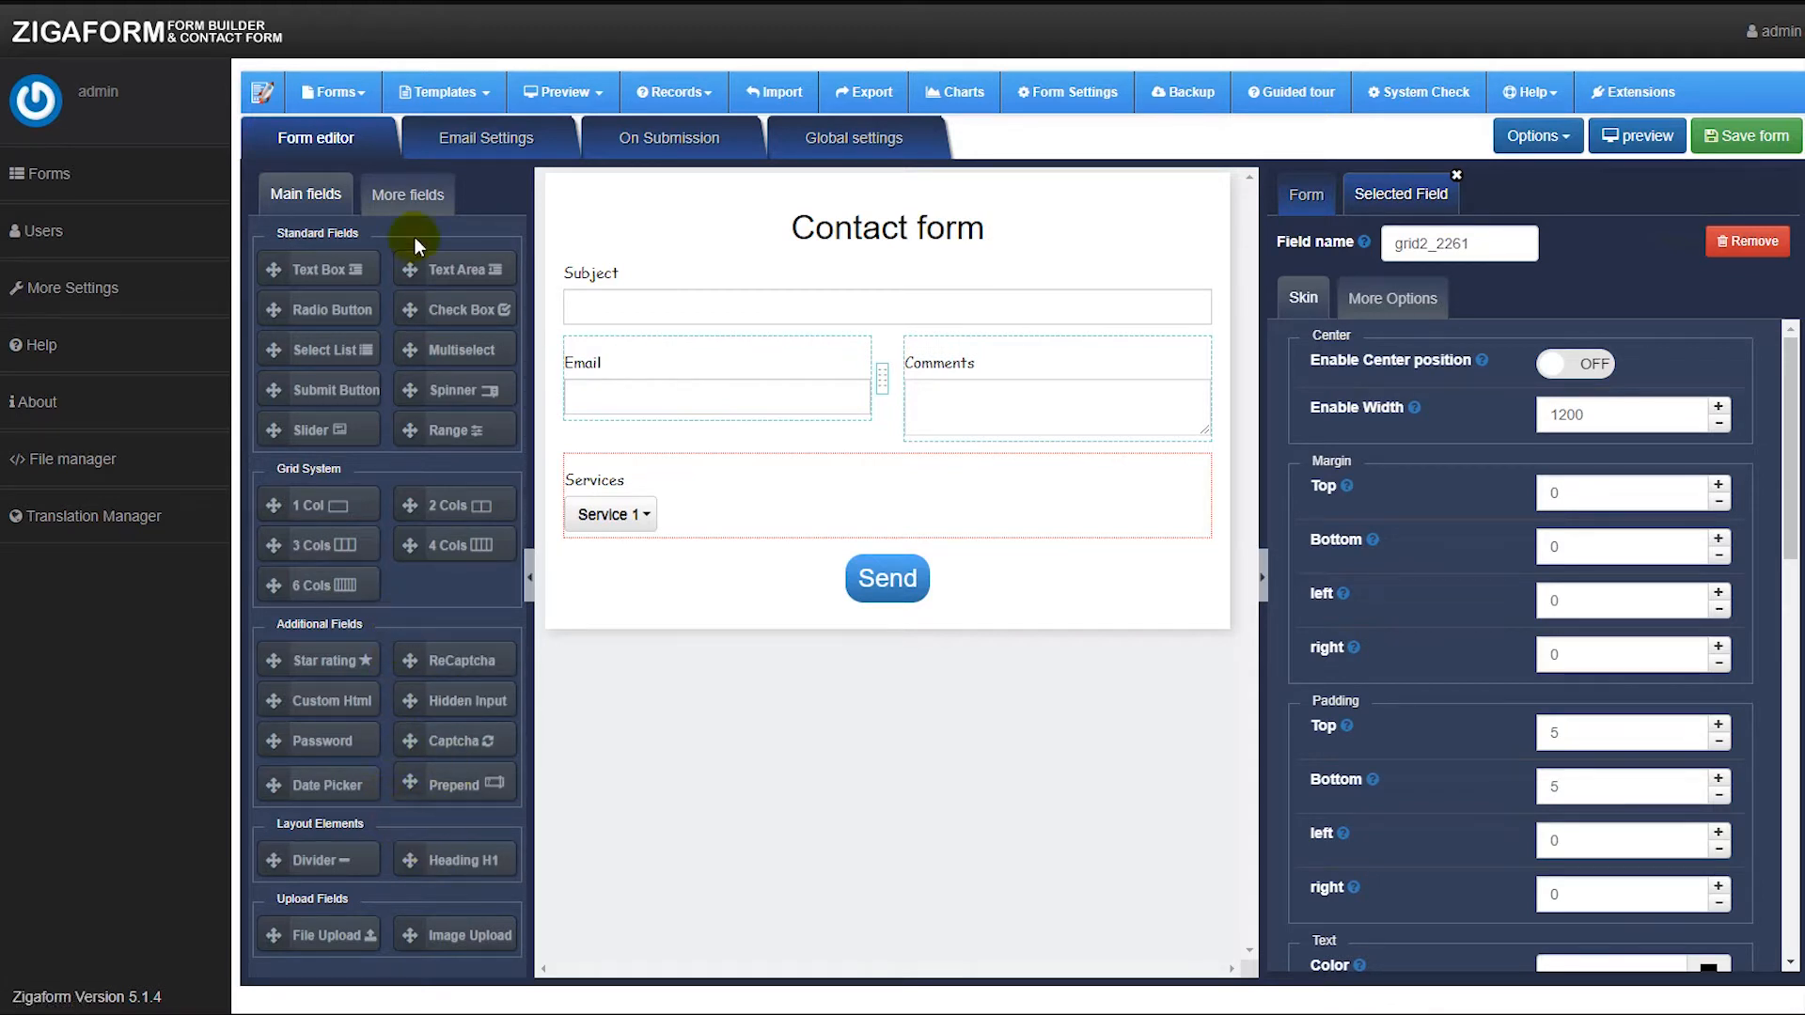
{"action": "left_click", "coordinate": [400, 192]}
{"action": "left_click", "coordinate": [306, 193]}
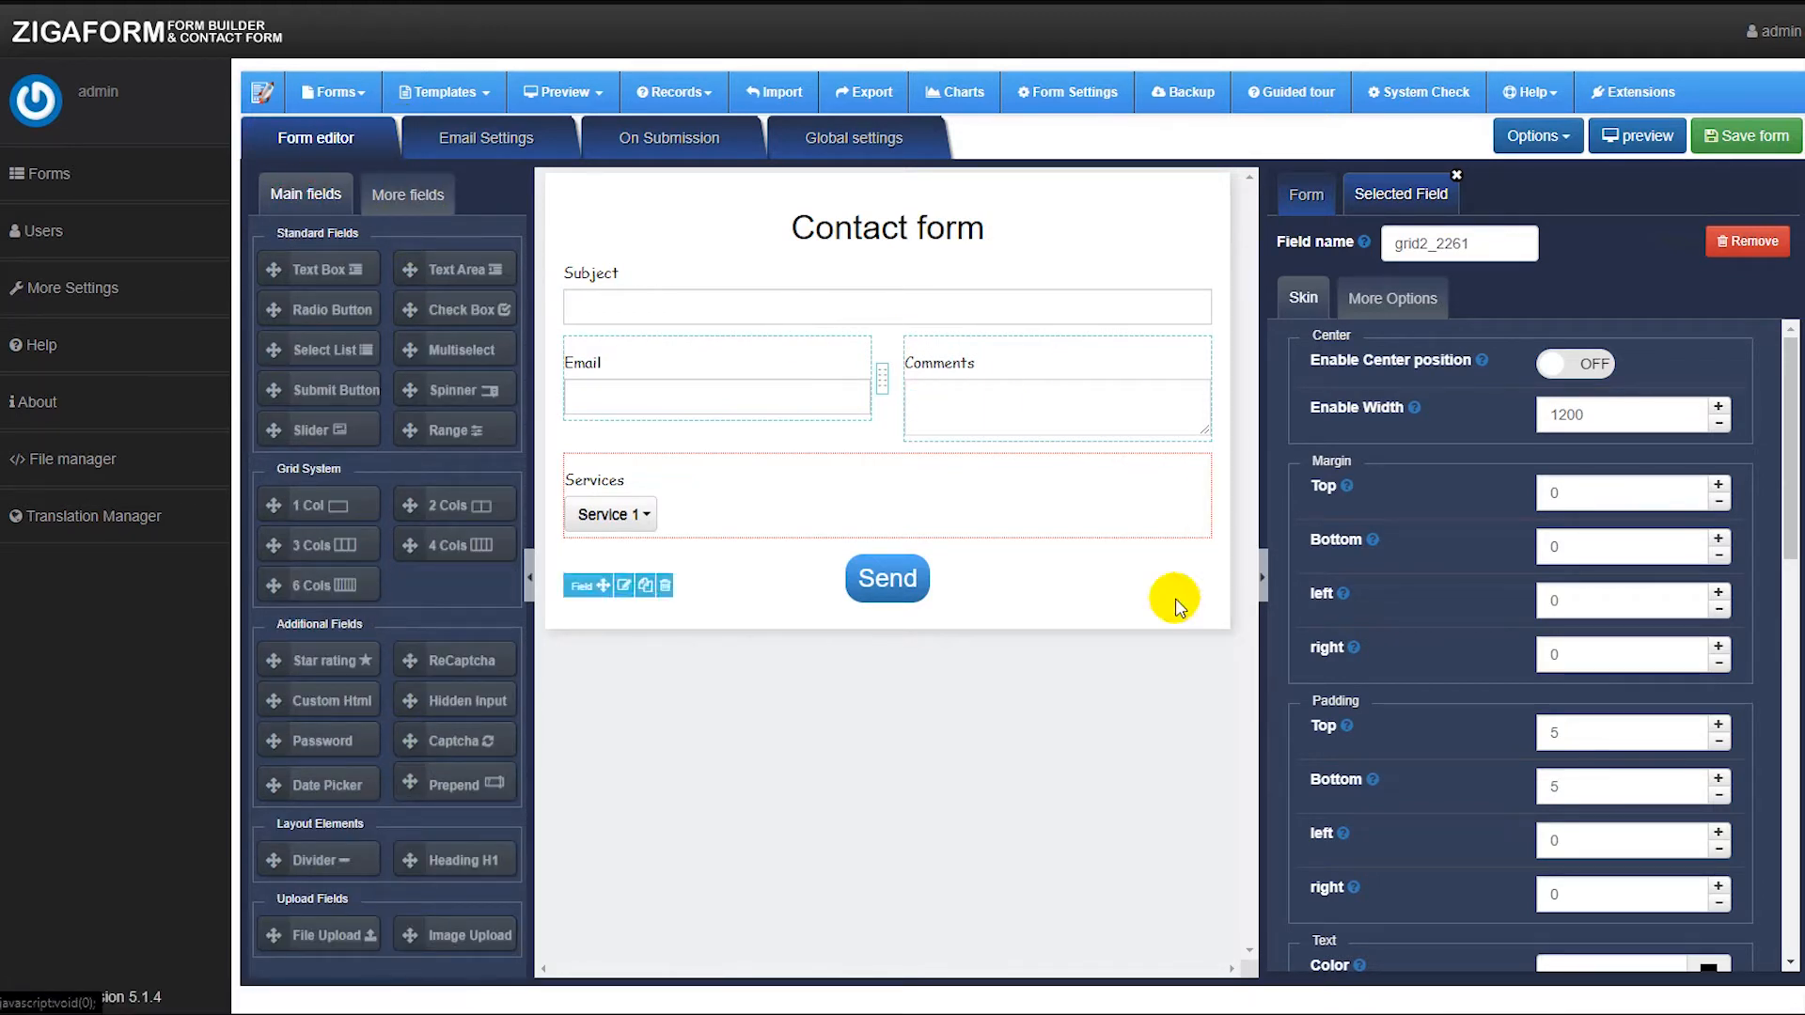
{"action": "left_click", "coordinate": [420, 195]}
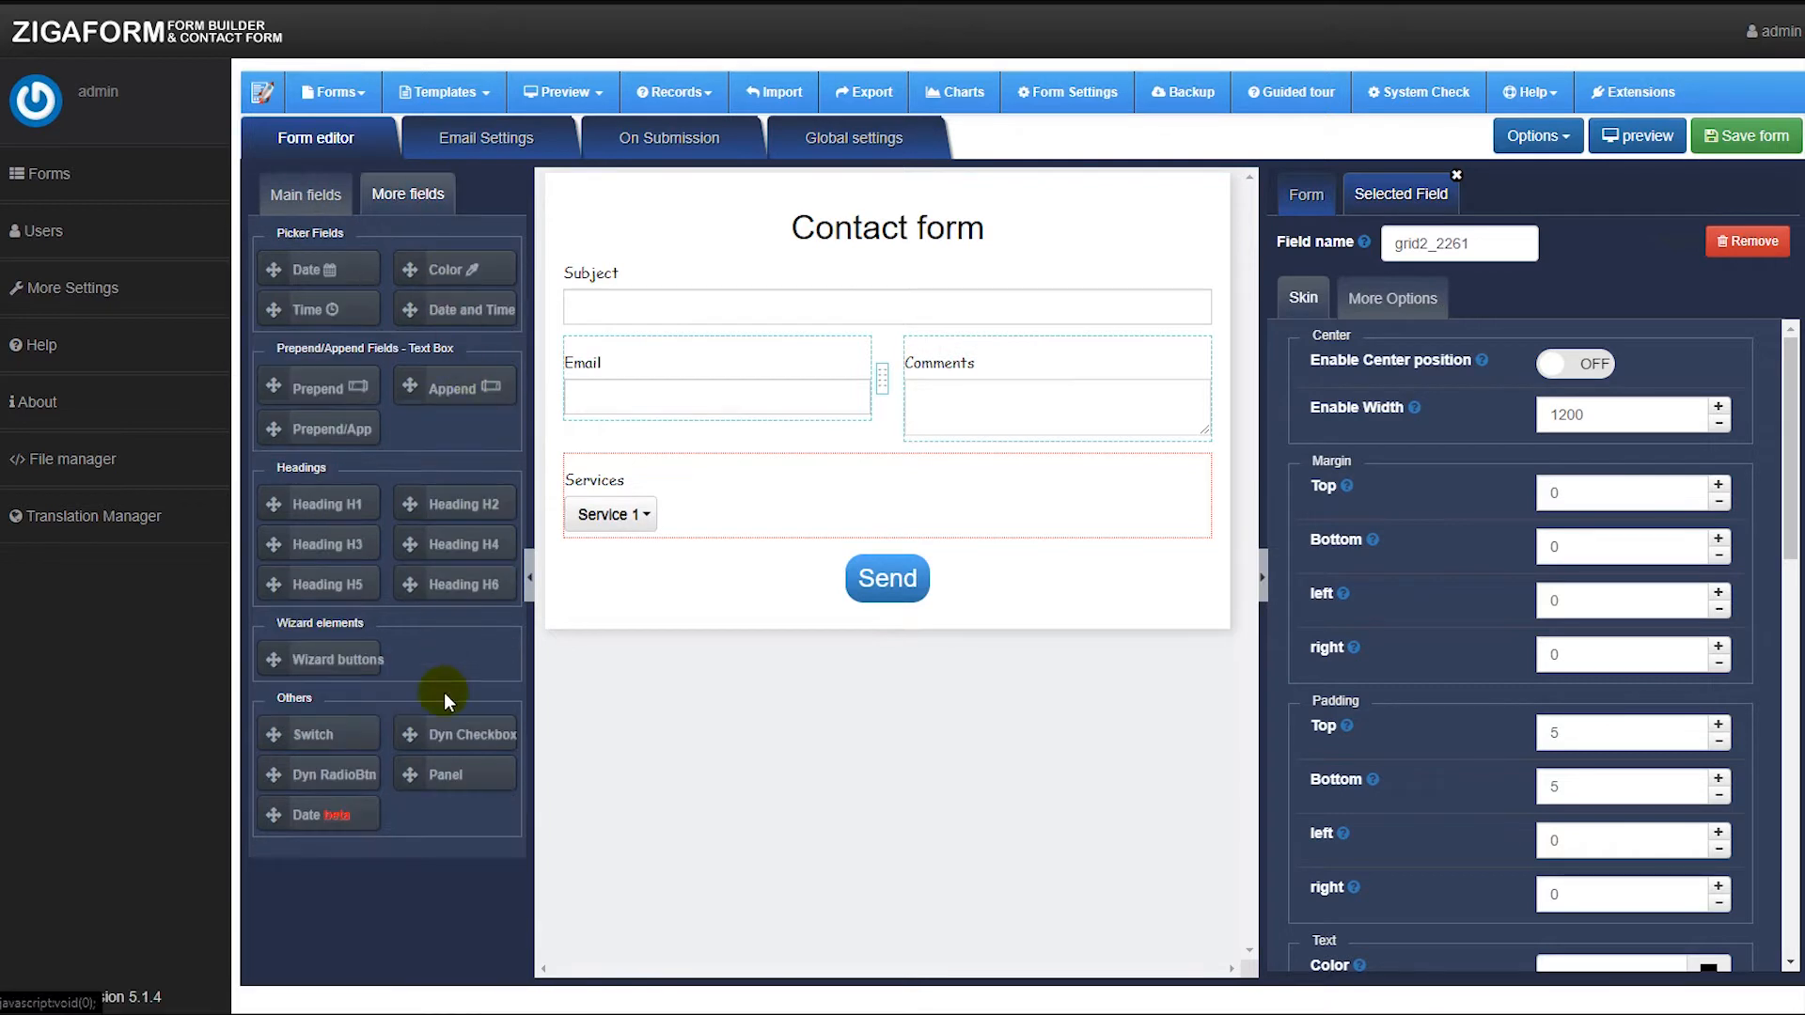
{"action": "left_click", "coordinate": [307, 192]}
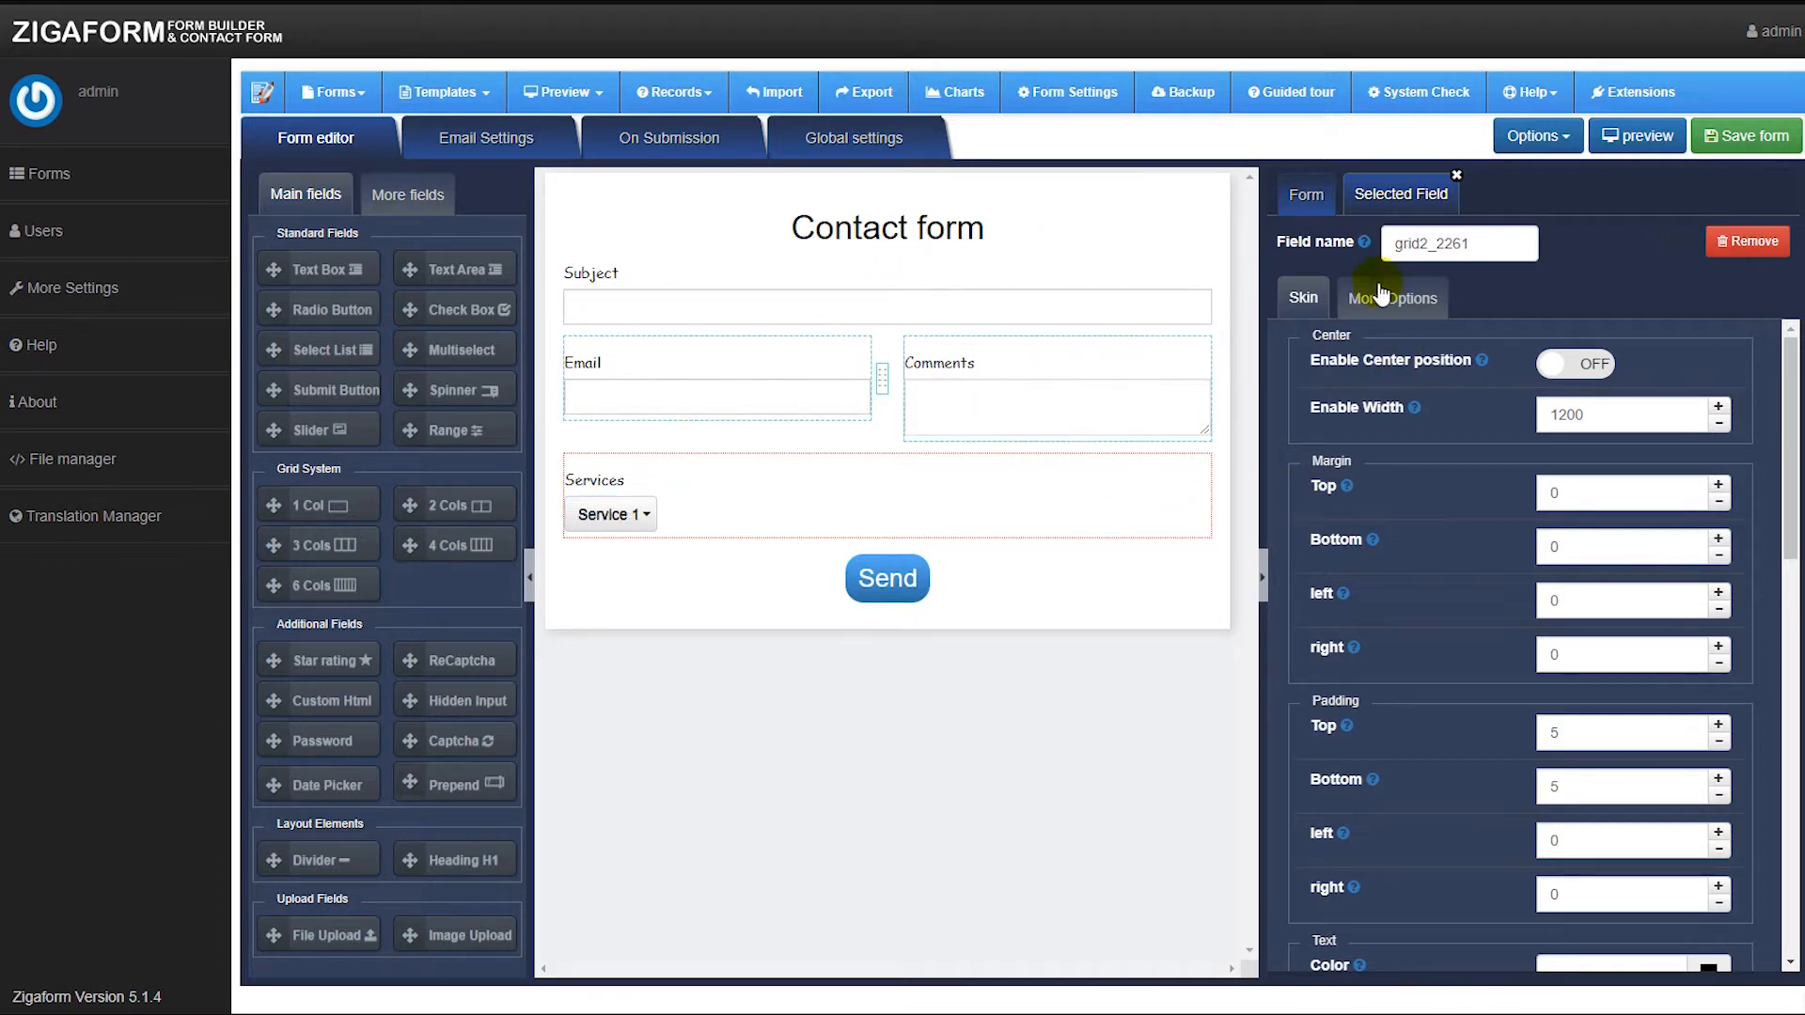
Set the form's background color to the light yellow #fff7c0.
{"action": "left_click", "coordinate": [1302, 207]}
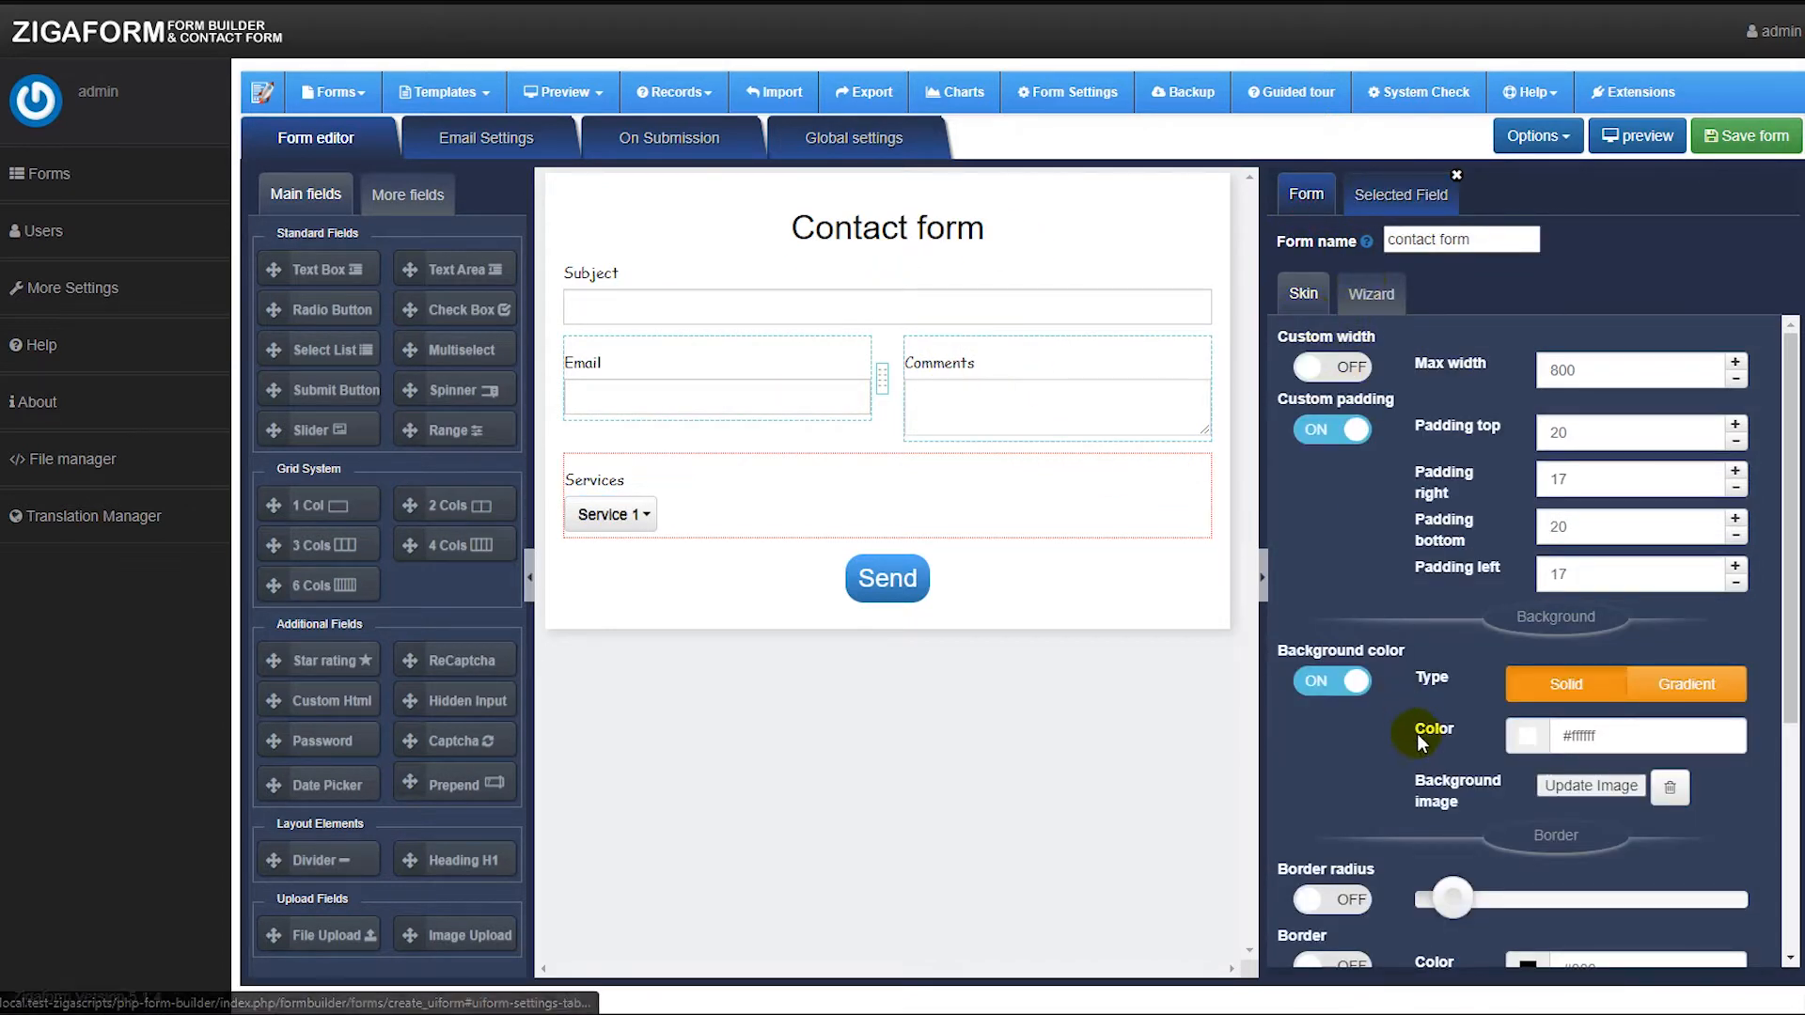
{"action": "left_click", "coordinate": [1528, 735]}
{"action": "left_click", "coordinate": [1473, 802]}
{"action": "left_click", "coordinate": [1508, 820]}
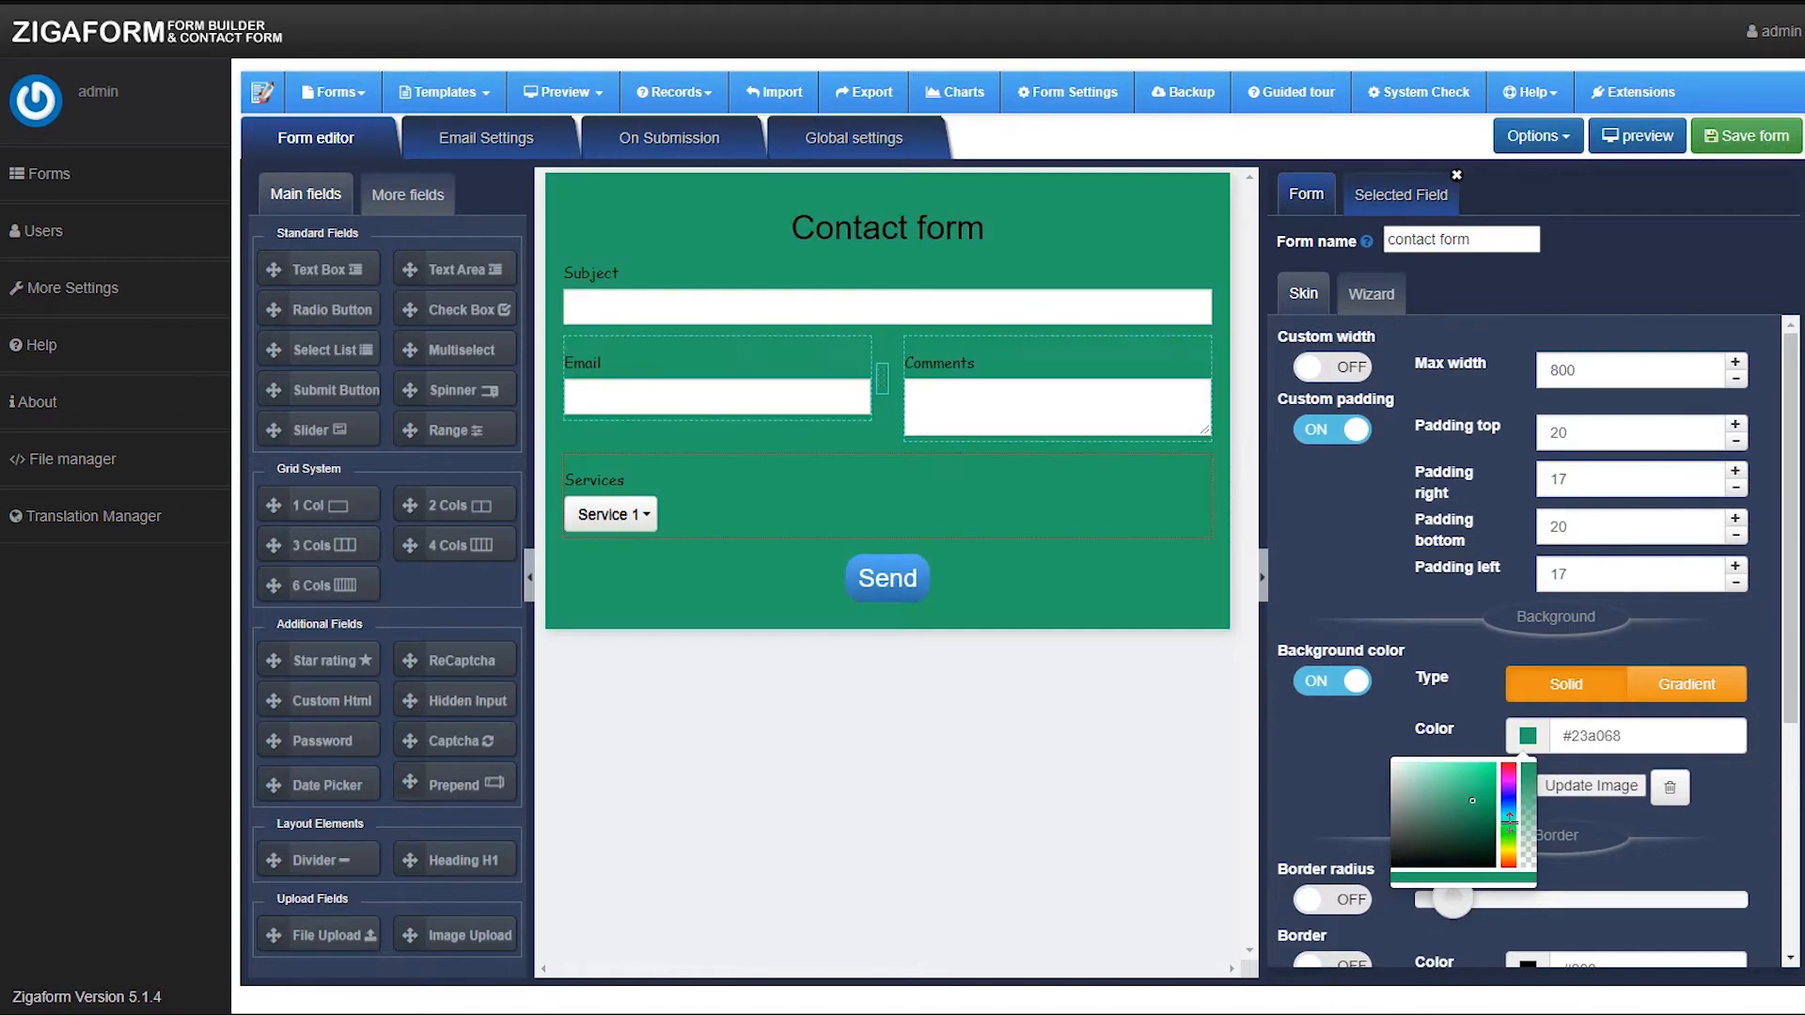
{"action": "left_click_drag", "start_coordinate": [1510, 827], "coordinate": [1513, 846]}
{"action": "mouse_move", "coordinate": [1457, 770]}
{"action": "left_mouse_down"}
{"action": "mouse_move", "coordinate": [1500, 759]}
{"action": "mouse_move", "coordinate": [1465, 762]}
{"action": "mouse_move", "coordinate": [1493, 780]}
{"action": "mouse_move", "coordinate": [1459, 760]}
{"action": "left_mouse_up"}
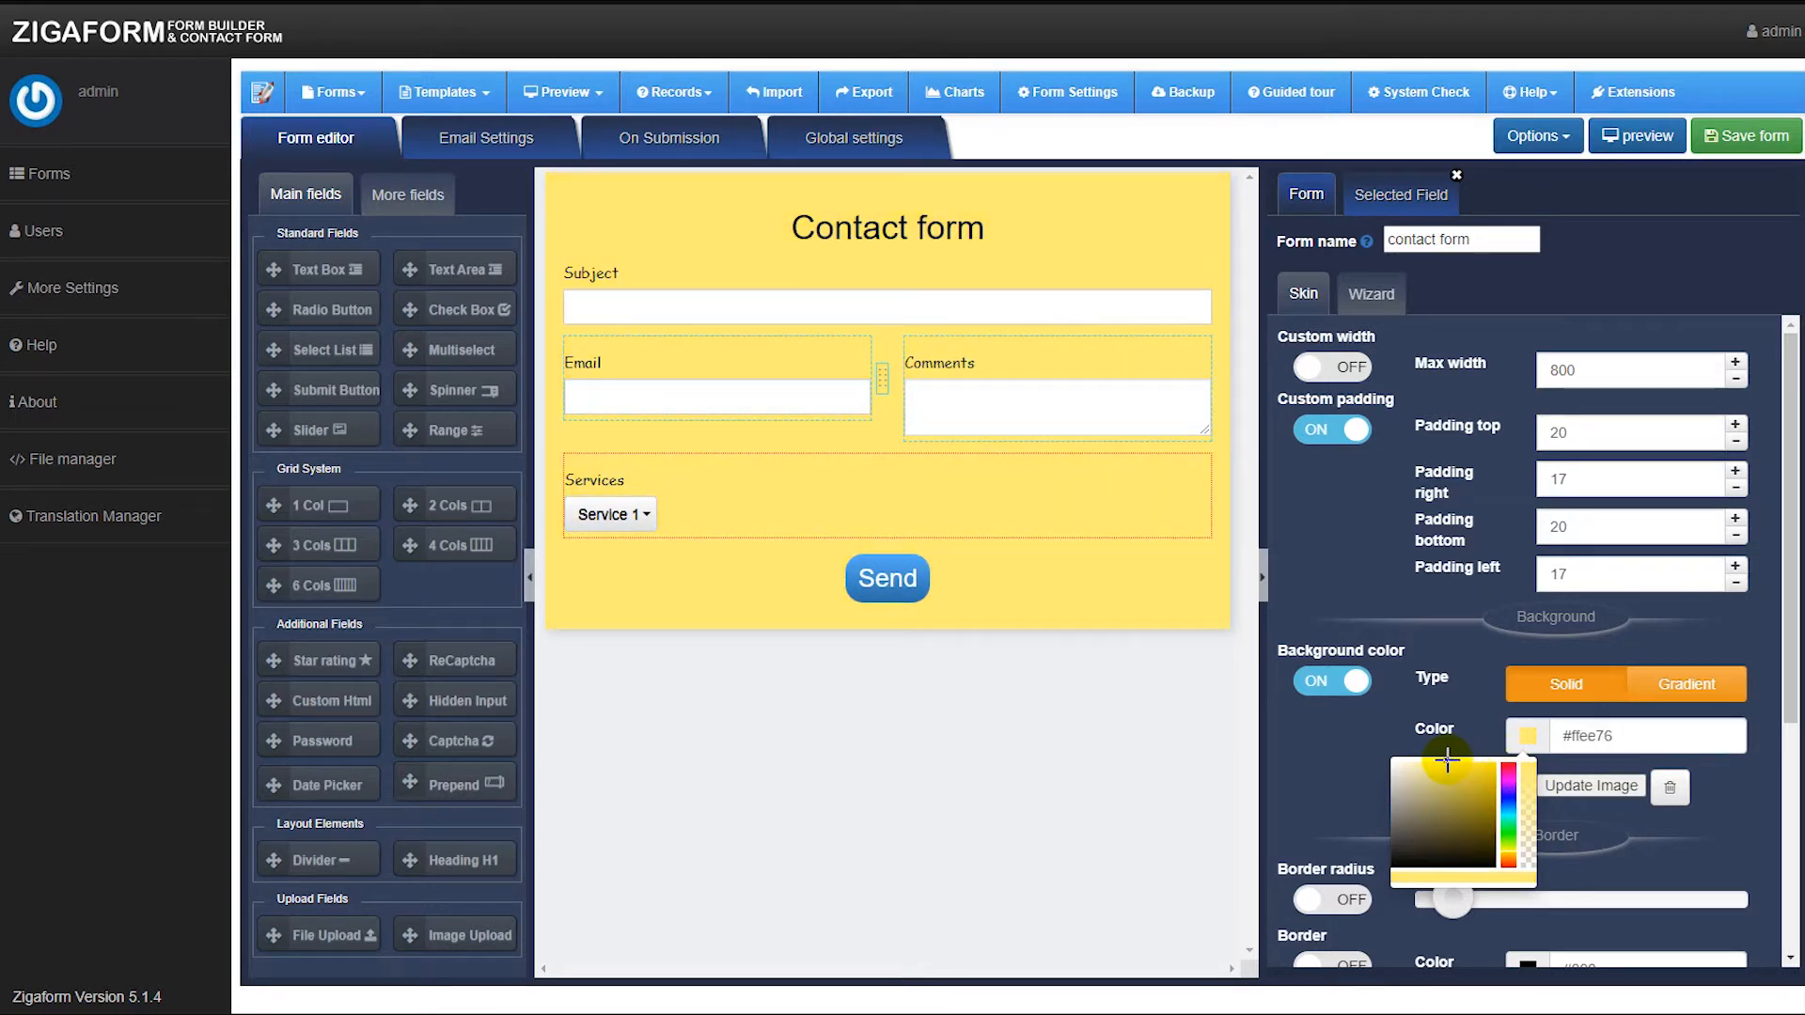
{"action": "left_click_drag", "start_coordinate": [1448, 760], "coordinate": [1420, 760]}
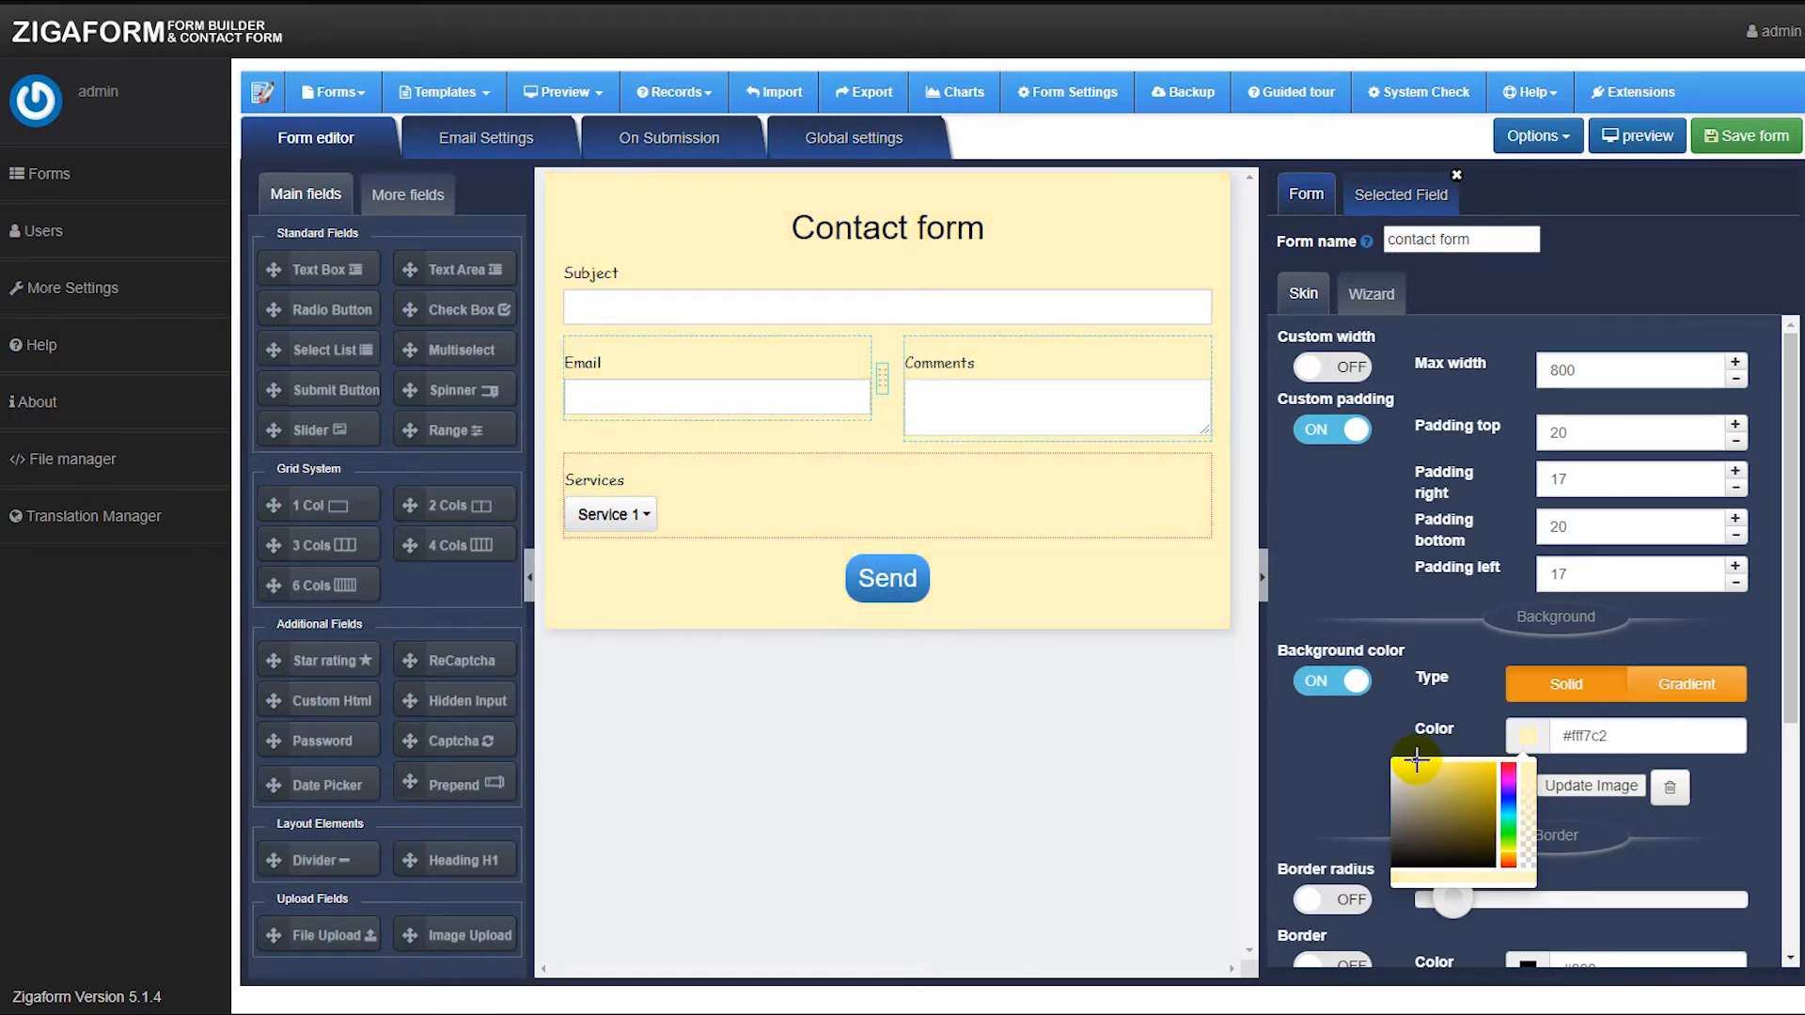
{"action": "left_click", "coordinate": [1114, 696]}
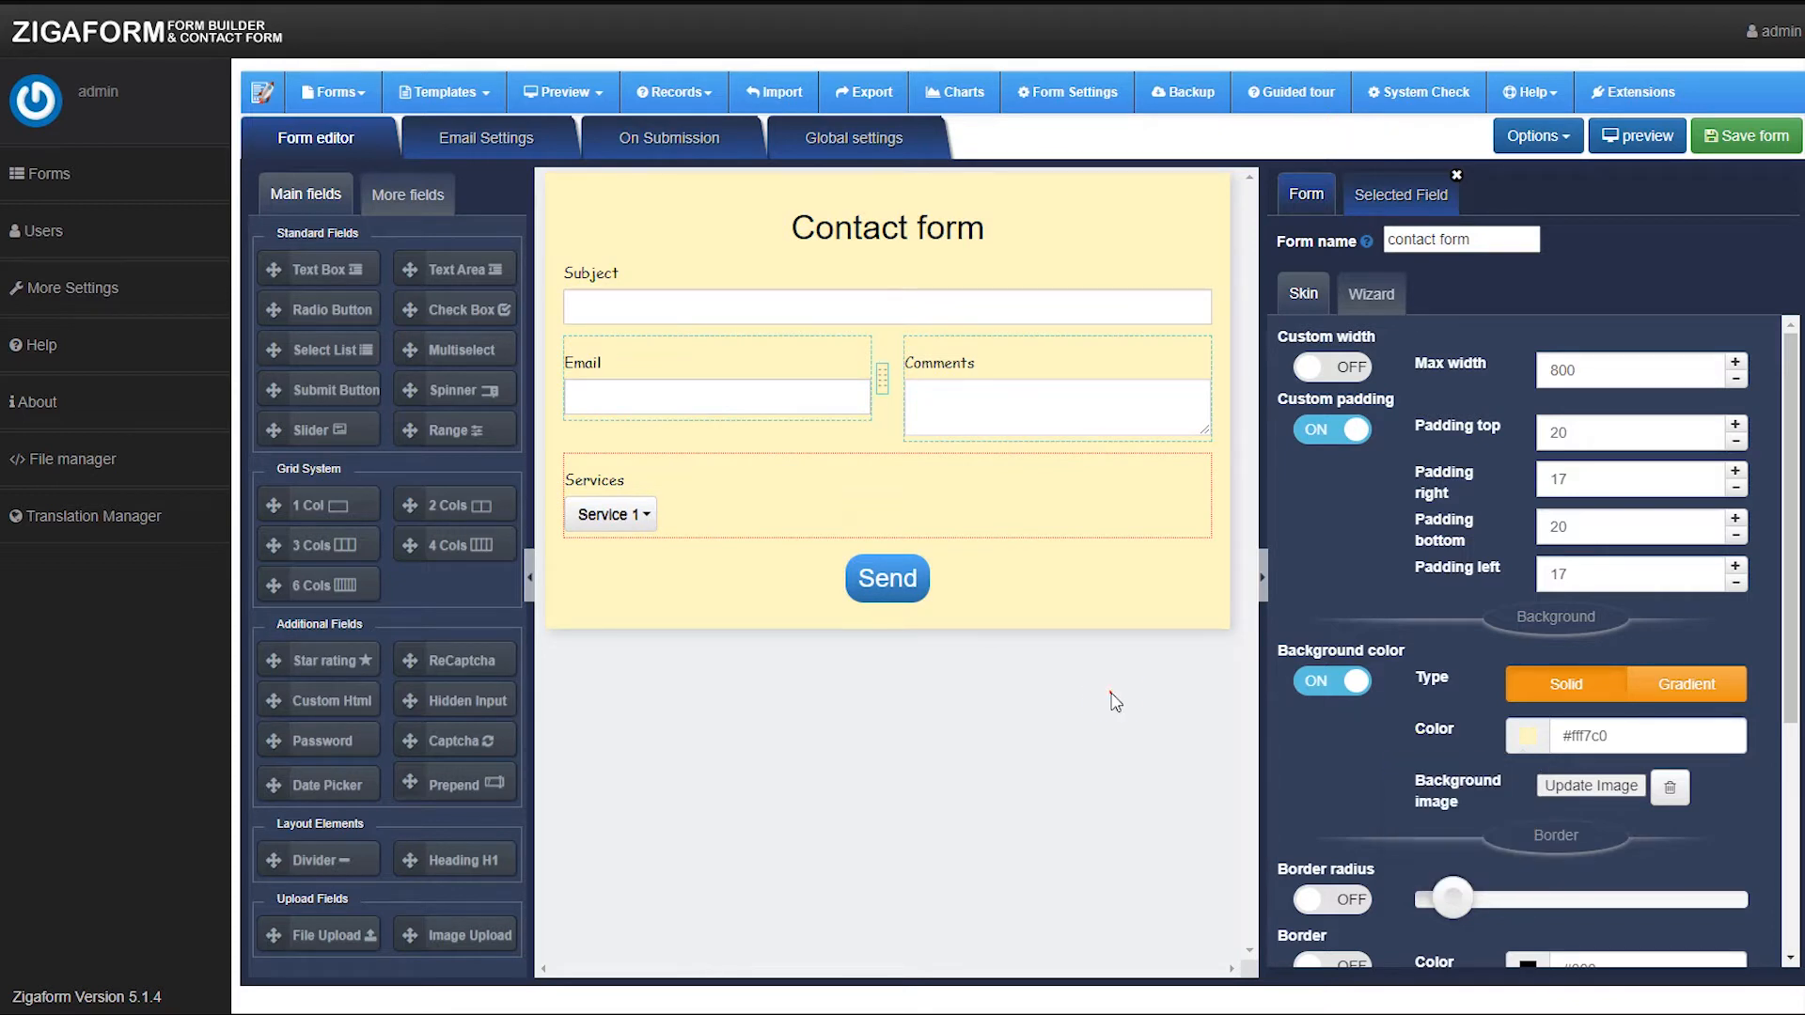
Turn on the form's border radius and increase it to round the form's corners.
{"action": "scroll", "coordinate": [1429, 536], "scroll_direction": "down", "scroll_amount": 4}
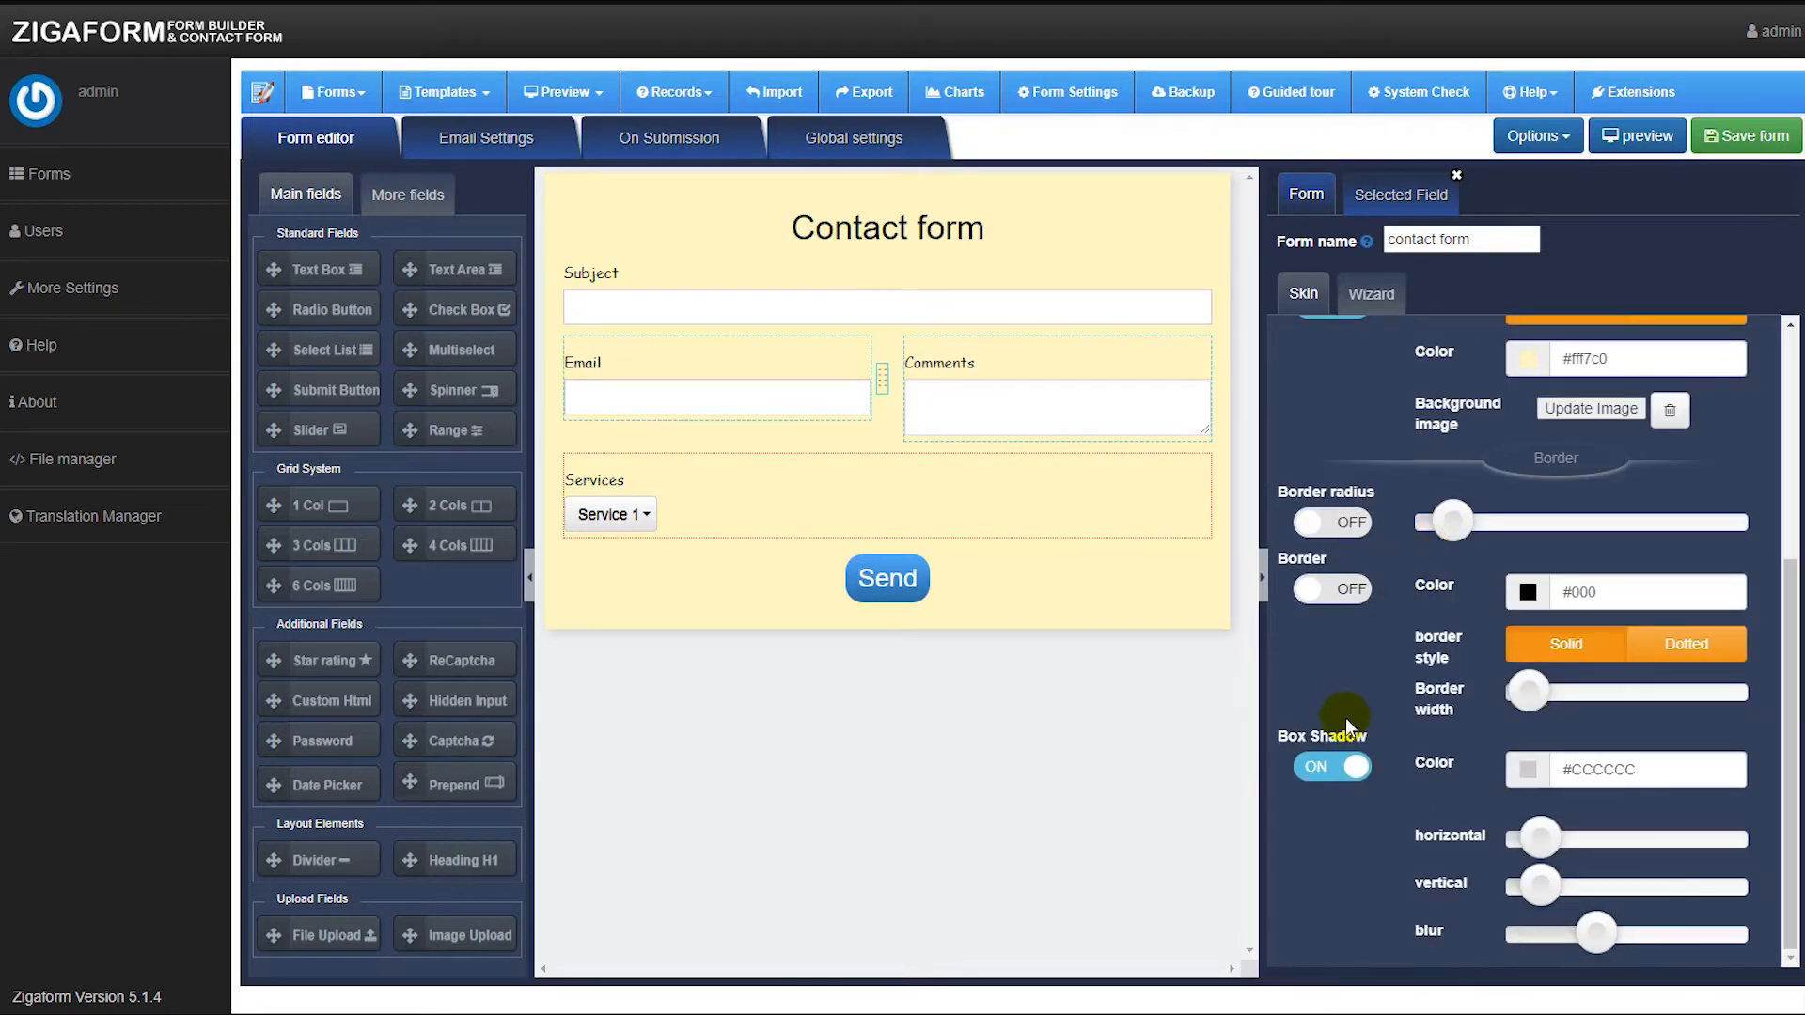
{"action": "left_click", "coordinate": [1341, 533]}
{"action": "left_click", "coordinate": [1313, 536]}
{"action": "left_click", "coordinate": [1354, 545]}
{"action": "left_click", "coordinate": [1348, 525]}
{"action": "left_click", "coordinate": [1350, 525]}
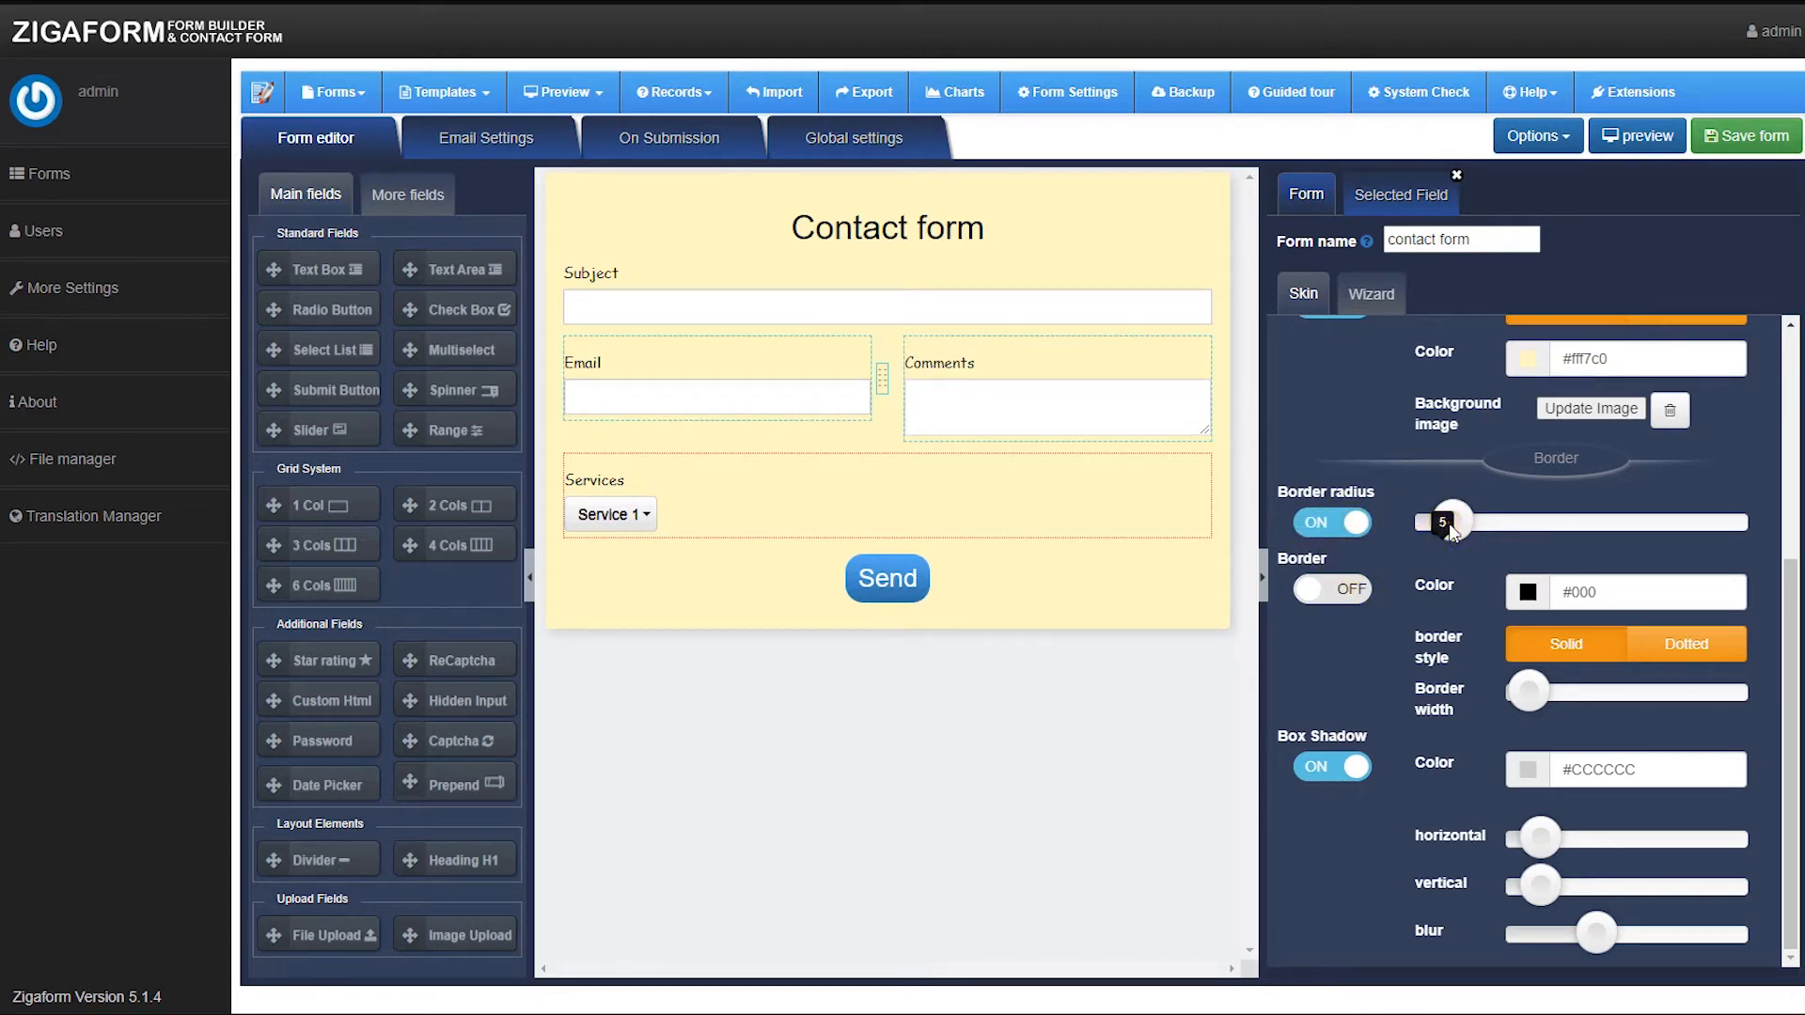
{"action": "left_click_drag", "start_coordinate": [1594, 538], "coordinate": [1652, 541]}
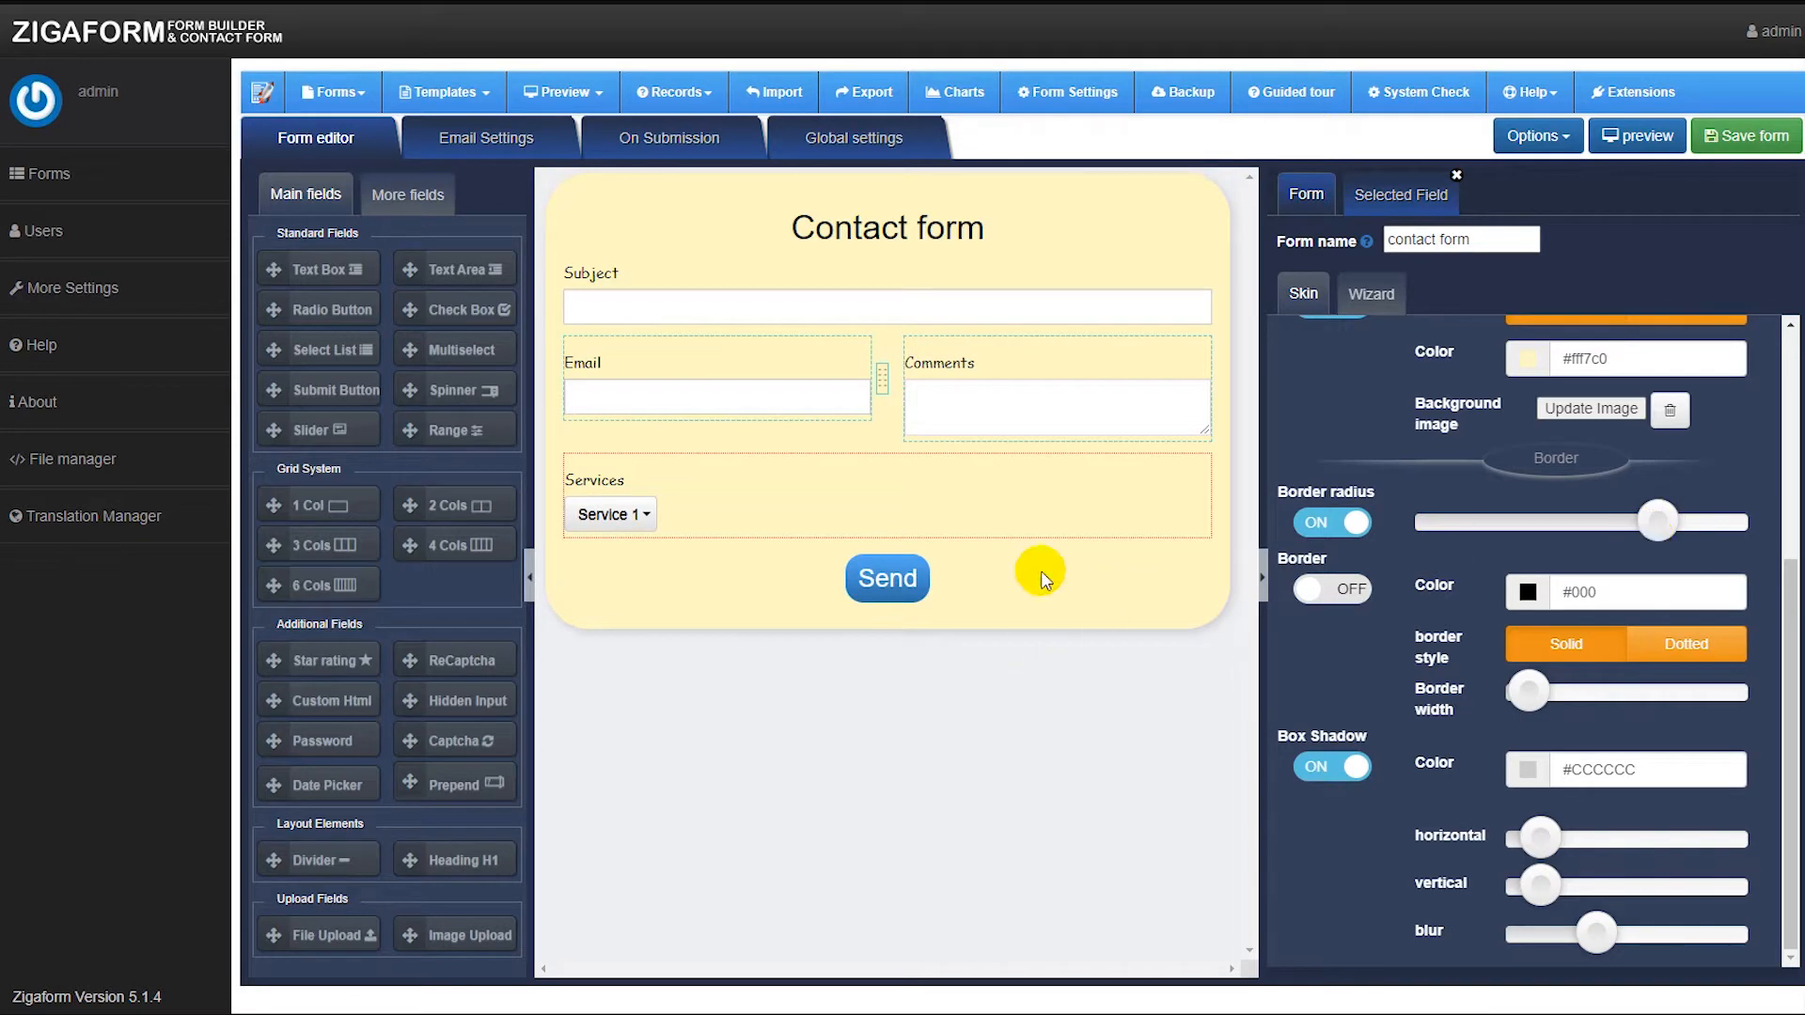
{"action": "scroll", "coordinate": [1436, 628], "scroll_direction": "up", "scroll_amount": 4}
{"action": "scroll", "coordinate": [1438, 617], "scroll_direction": "down", "scroll_amount": 4}
{"action": "scroll", "coordinate": [1438, 617], "scroll_direction": "up", "scroll_amount": 4}
{"action": "scroll", "coordinate": [1420, 489], "scroll_direction": "down", "scroll_amount": 4}
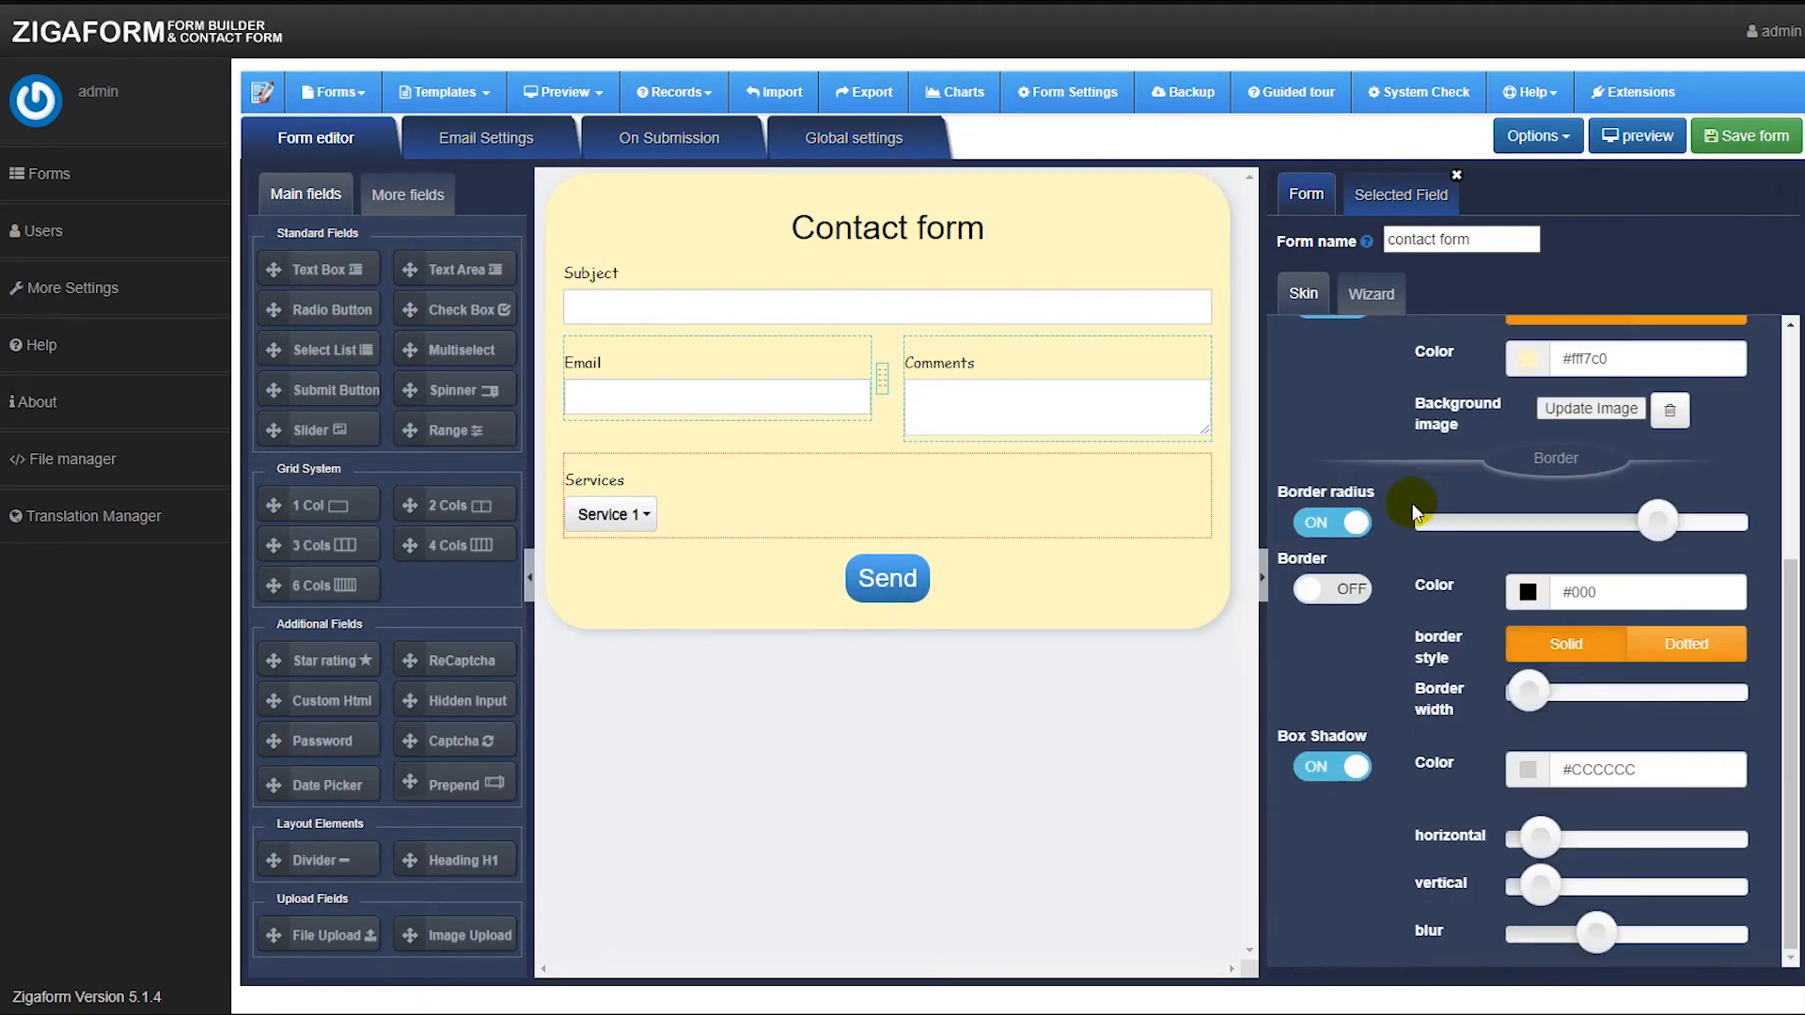
{"action": "scroll", "coordinate": [1406, 521], "scroll_direction": "up", "scroll_amount": 4}
{"action": "scroll", "coordinate": [1396, 545], "scroll_direction": "down", "scroll_amount": 3}
{"action": "scroll", "coordinate": [1396, 544], "scroll_direction": "up", "scroll_amount": 2}
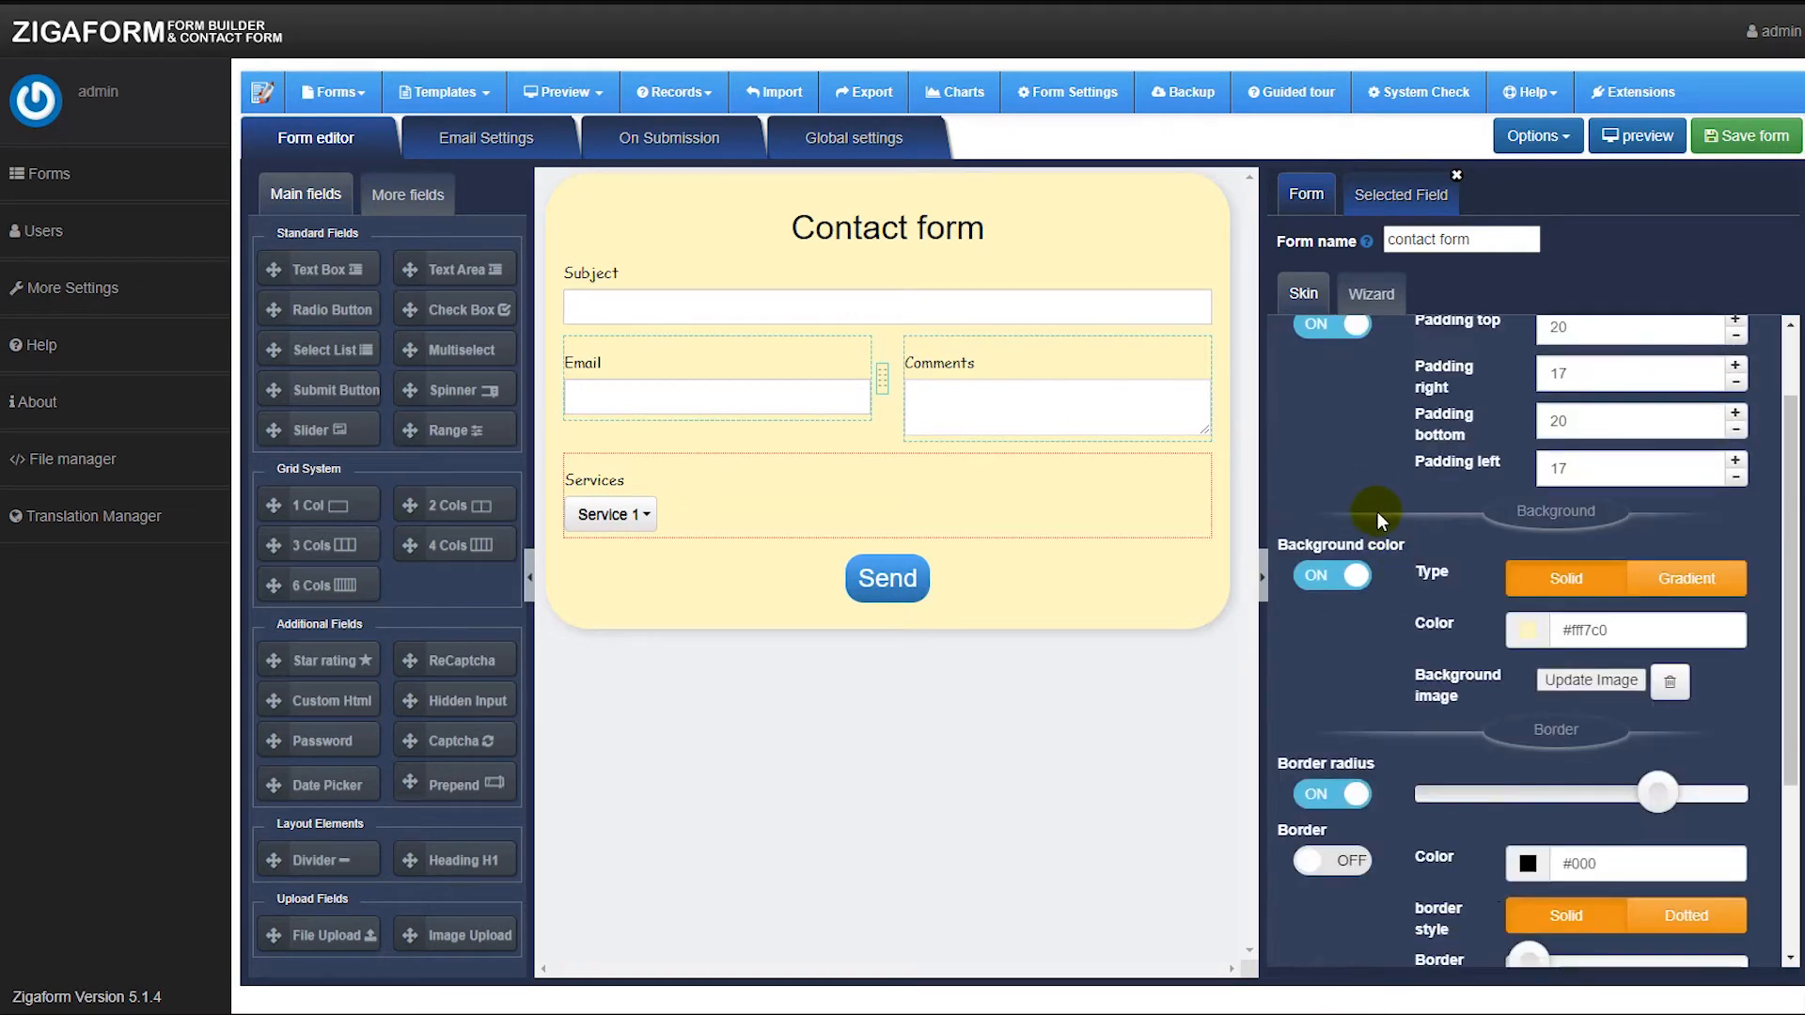
{"action": "left_click", "coordinate": [1364, 292]}
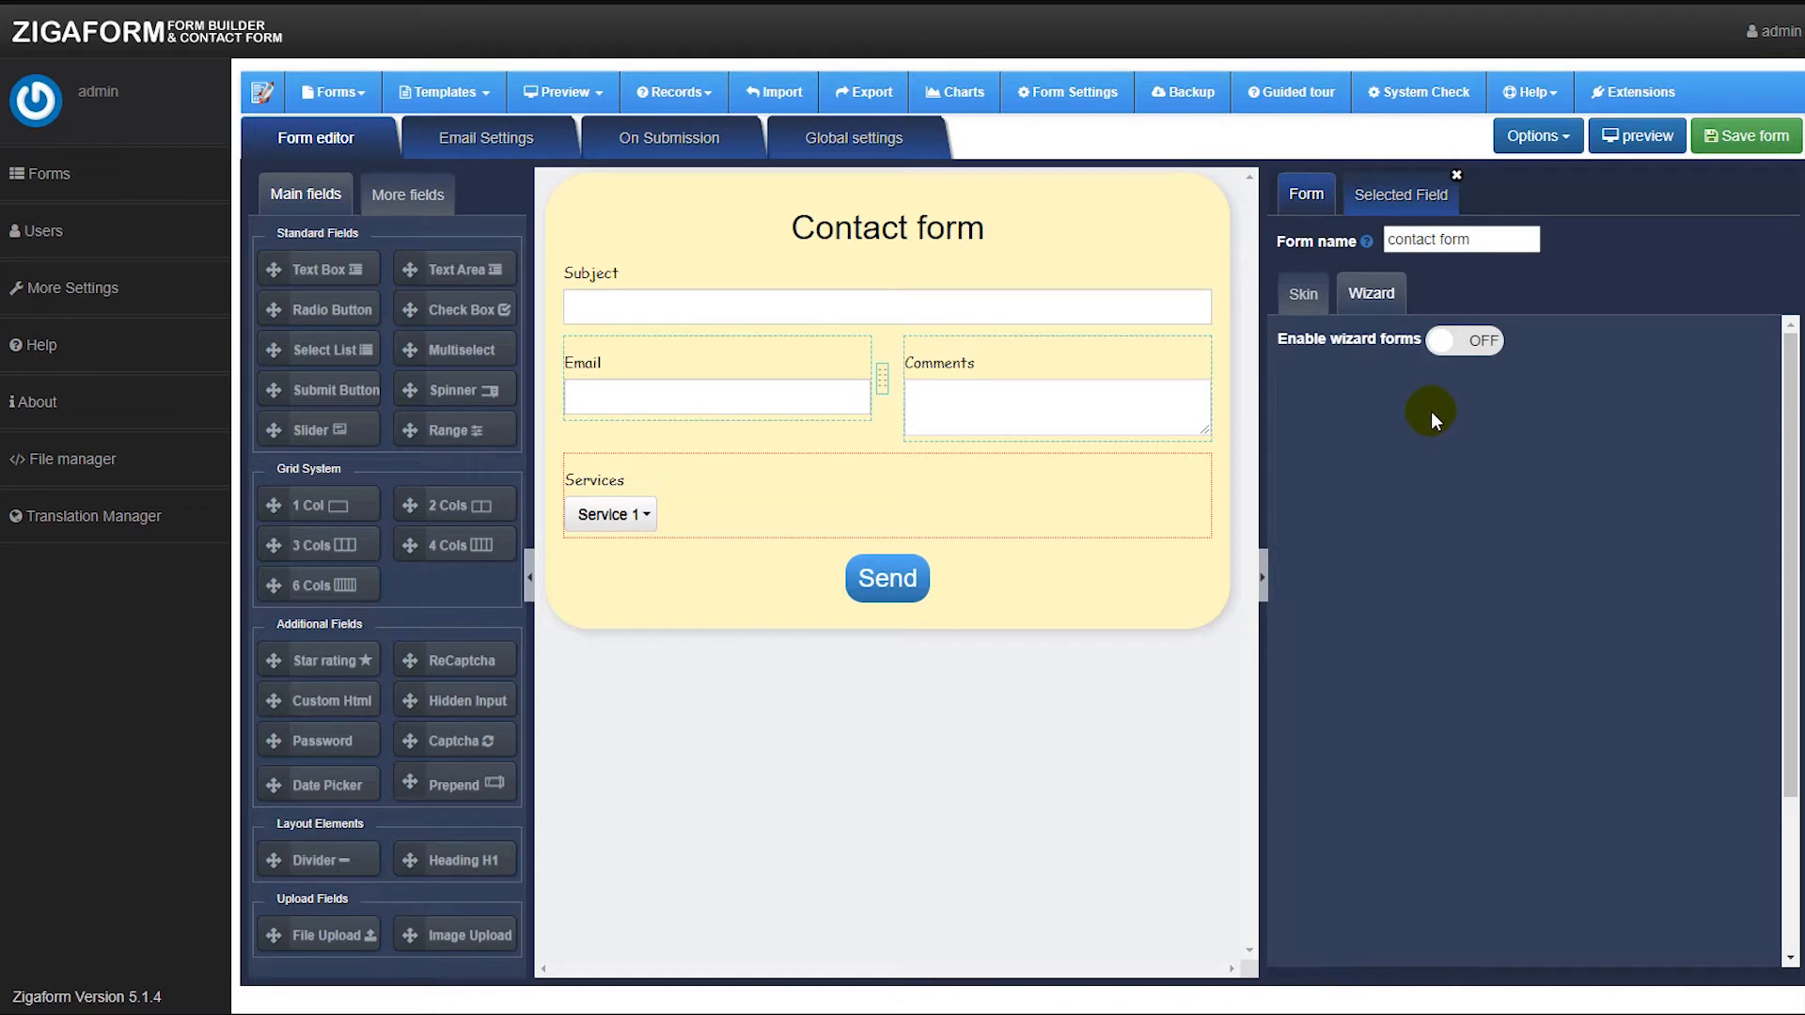
{"action": "left_click", "coordinate": [1313, 301]}
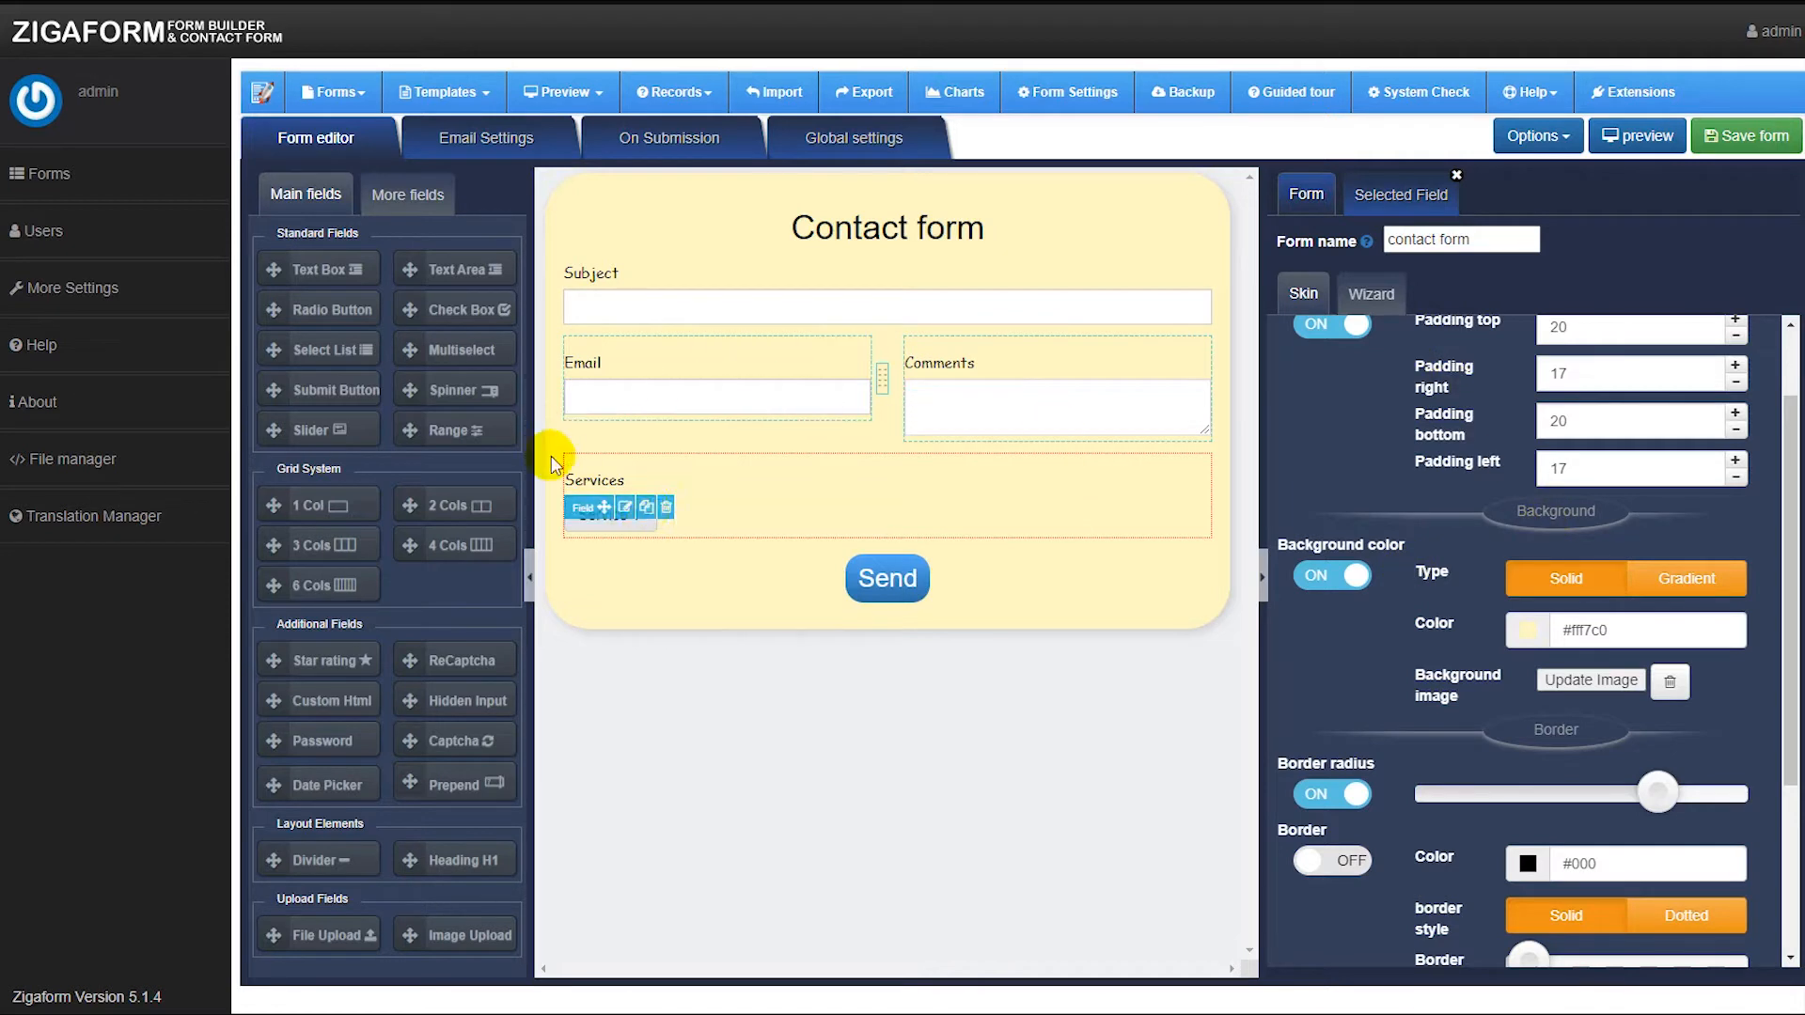
{"action": "left_click", "coordinate": [383, 193]}
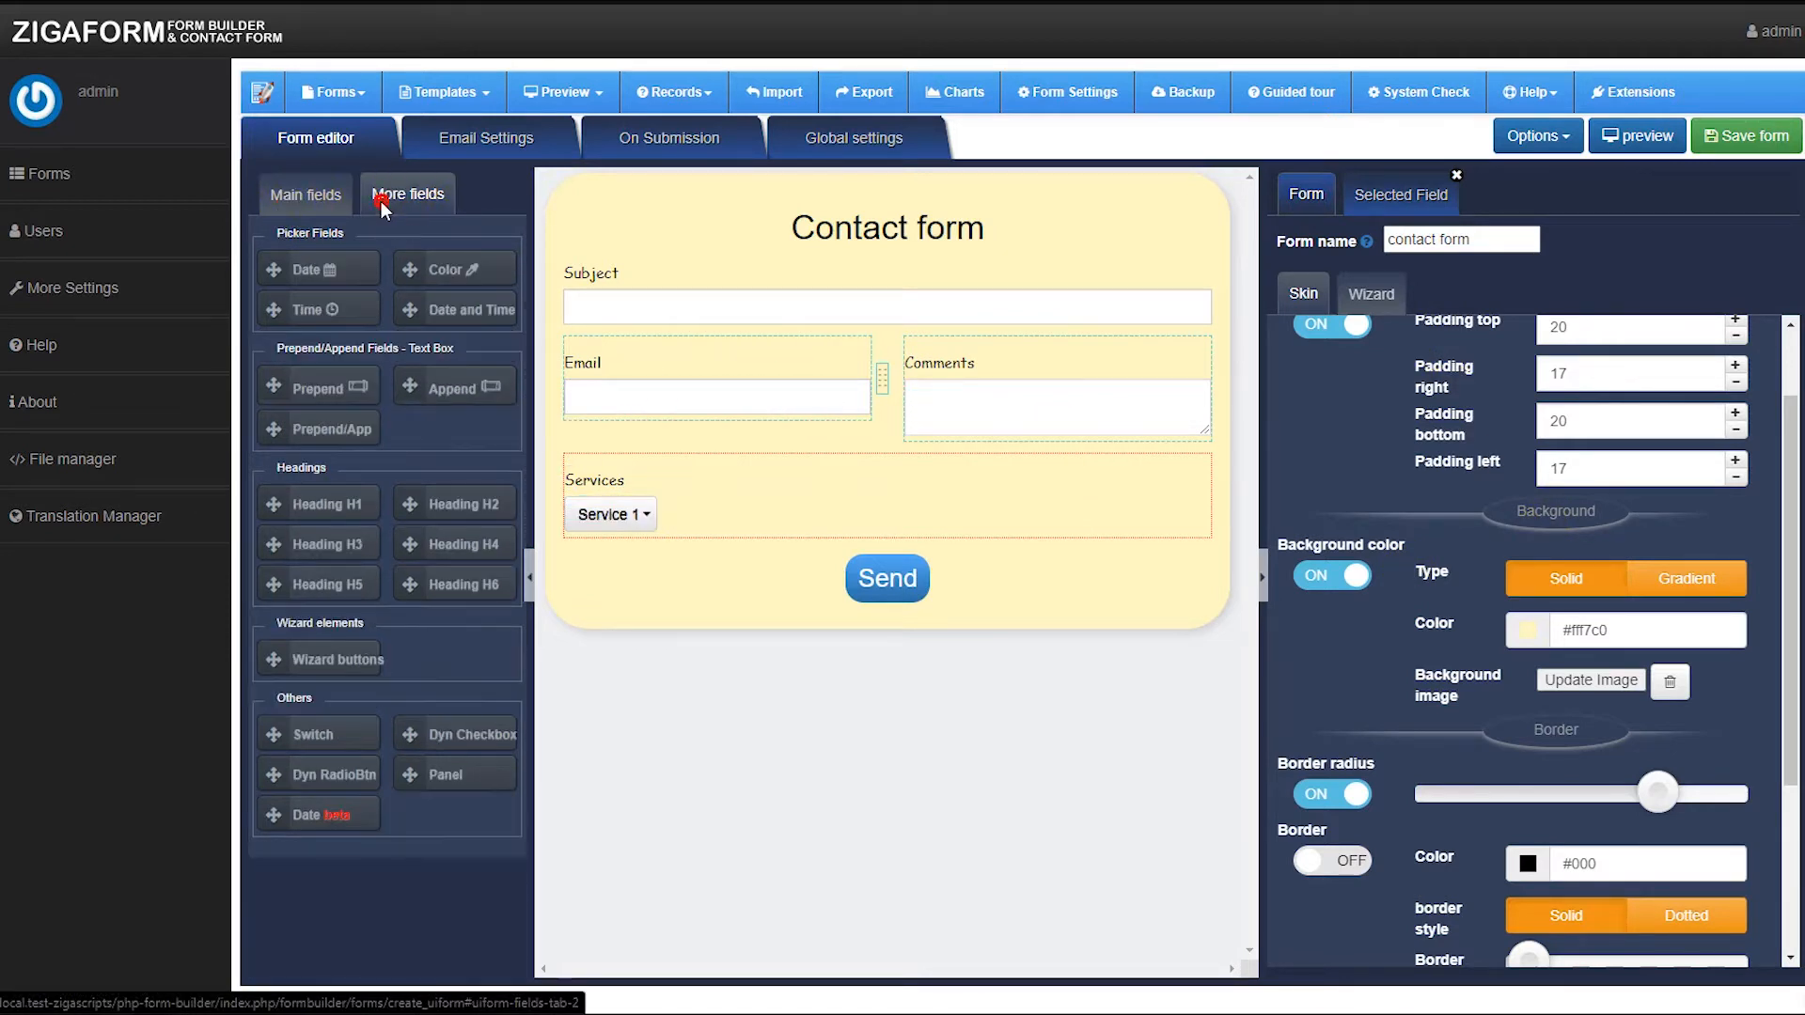
{"action": "left_click", "coordinate": [327, 207]}
{"action": "left_click", "coordinate": [1400, 193]}
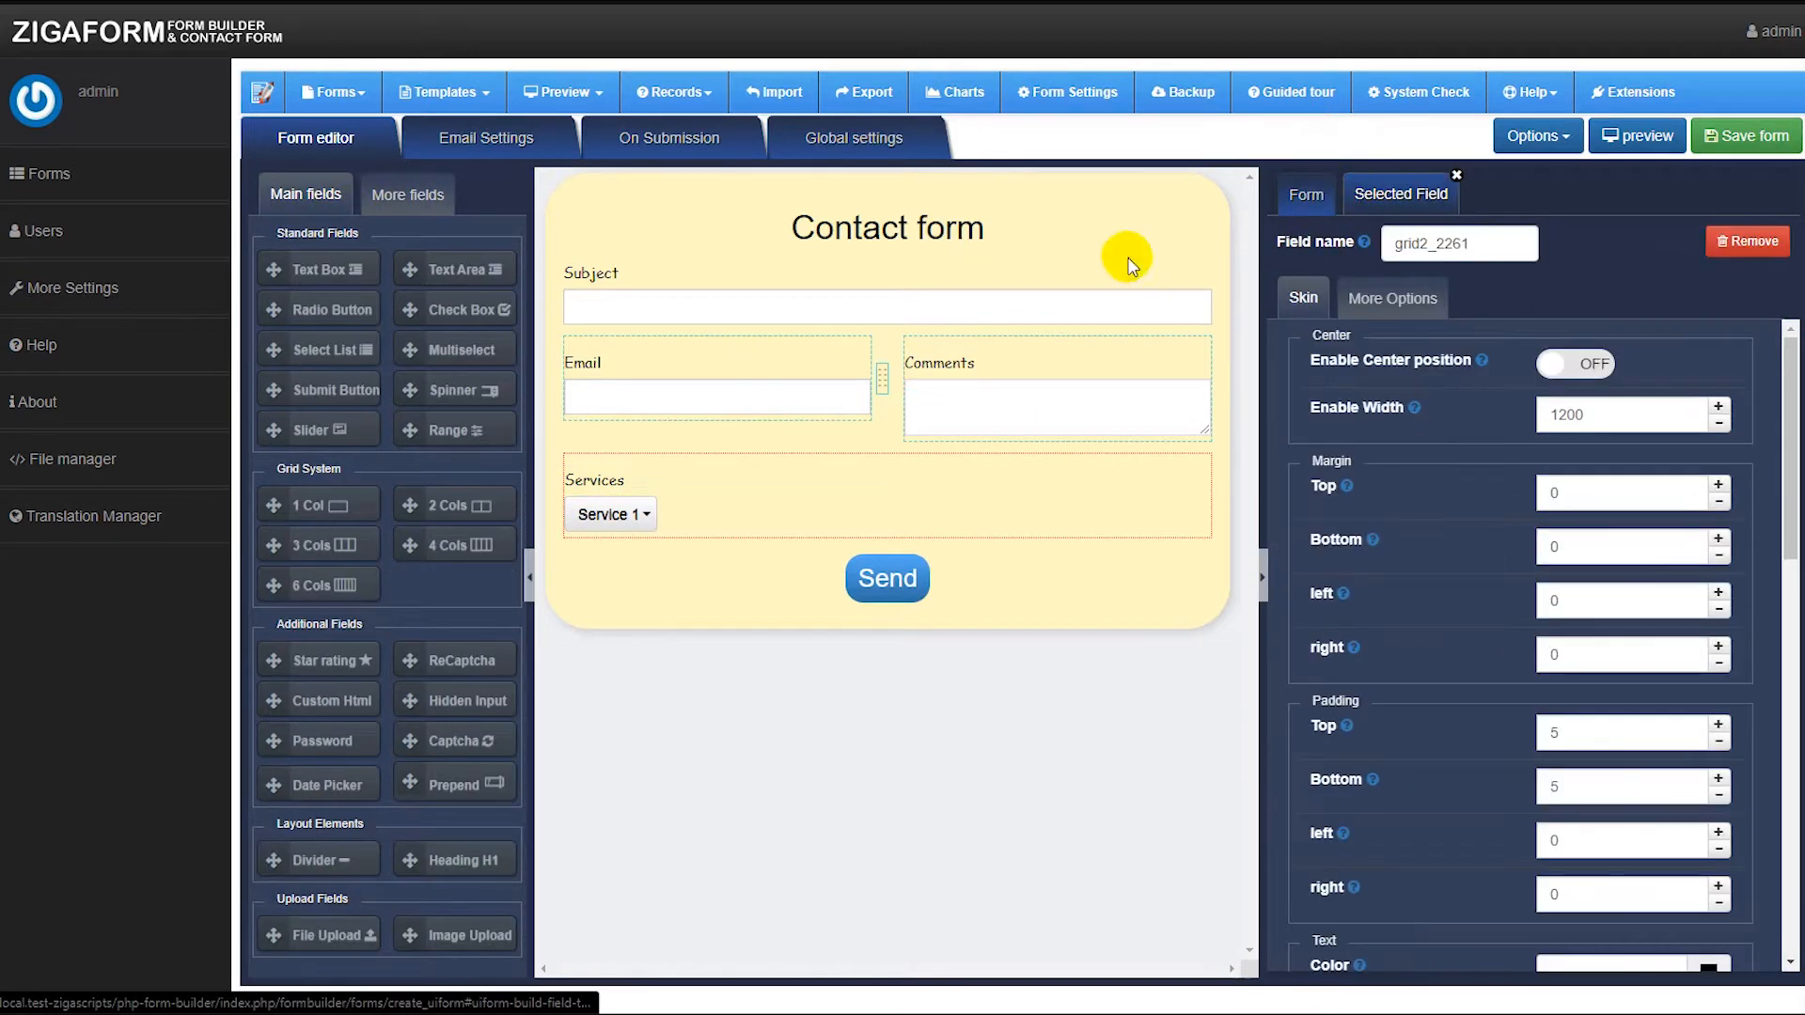
Open the Subject field's settings and remove stray characters from its label so it reads Subject.
{"action": "left_click", "coordinate": [655, 367]}
{"action": "mouse_move", "coordinate": [631, 302]}
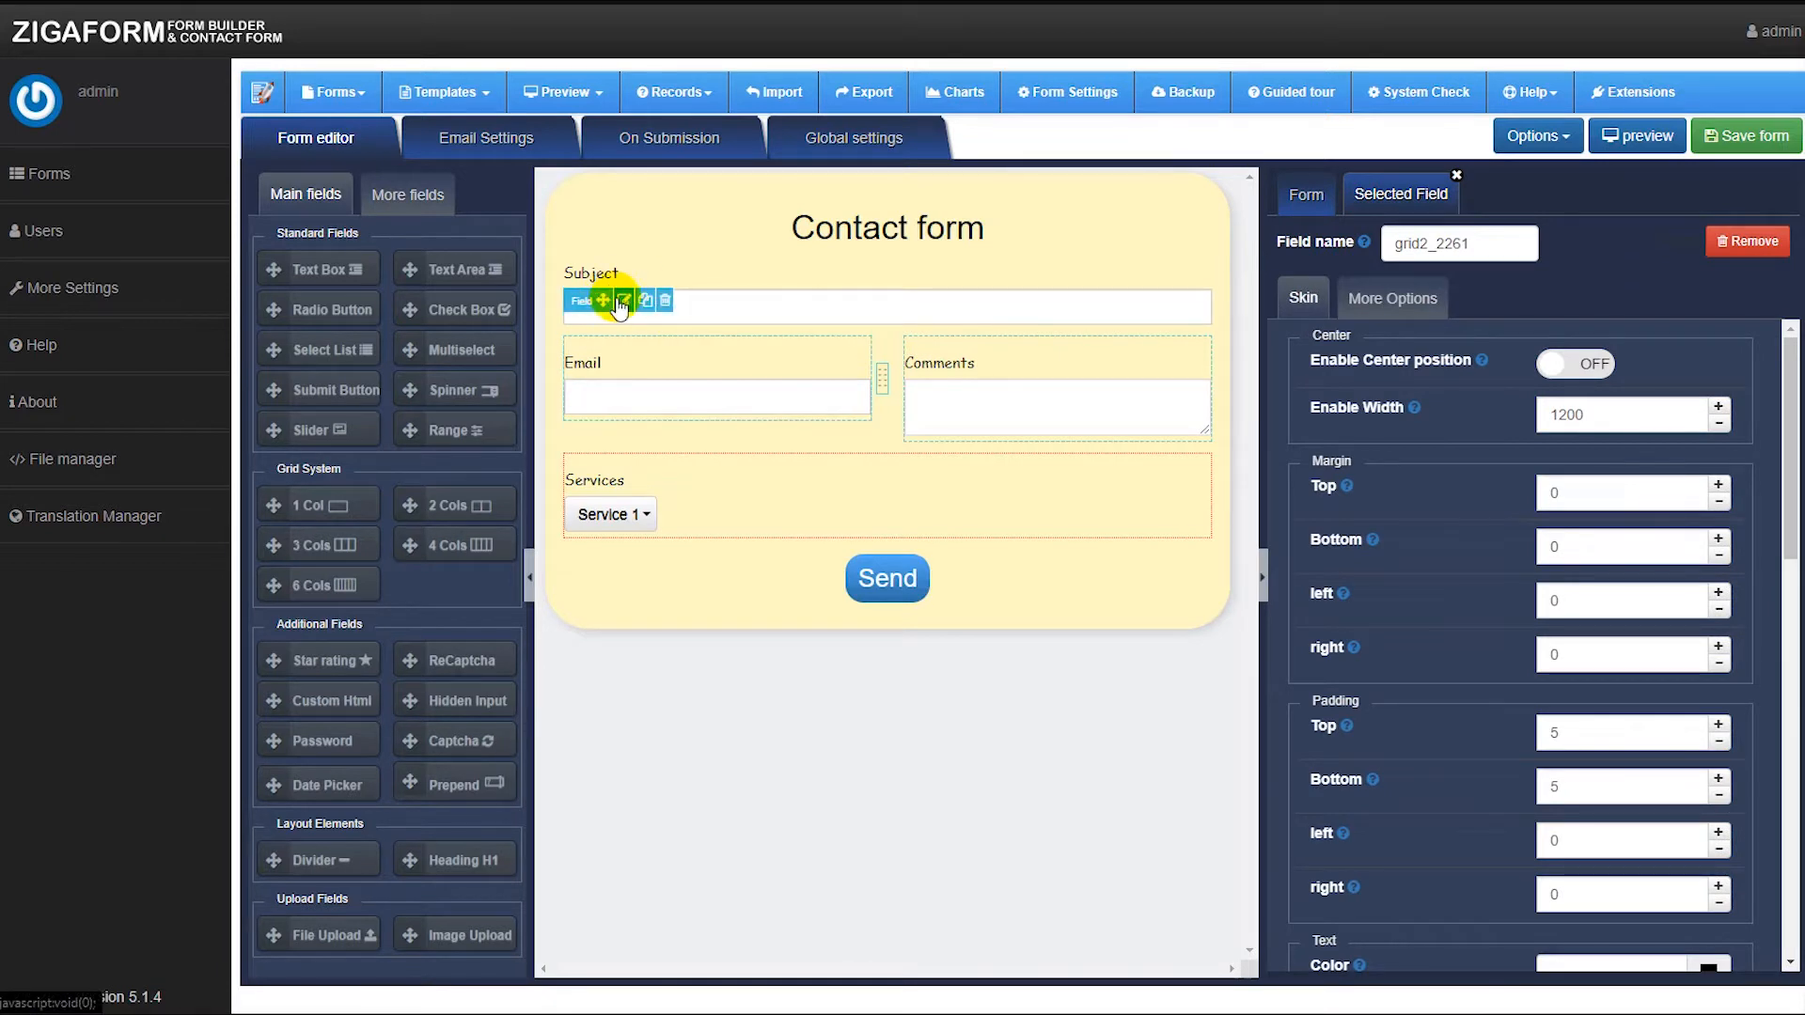
{"action": "left_click", "coordinate": [625, 302]}
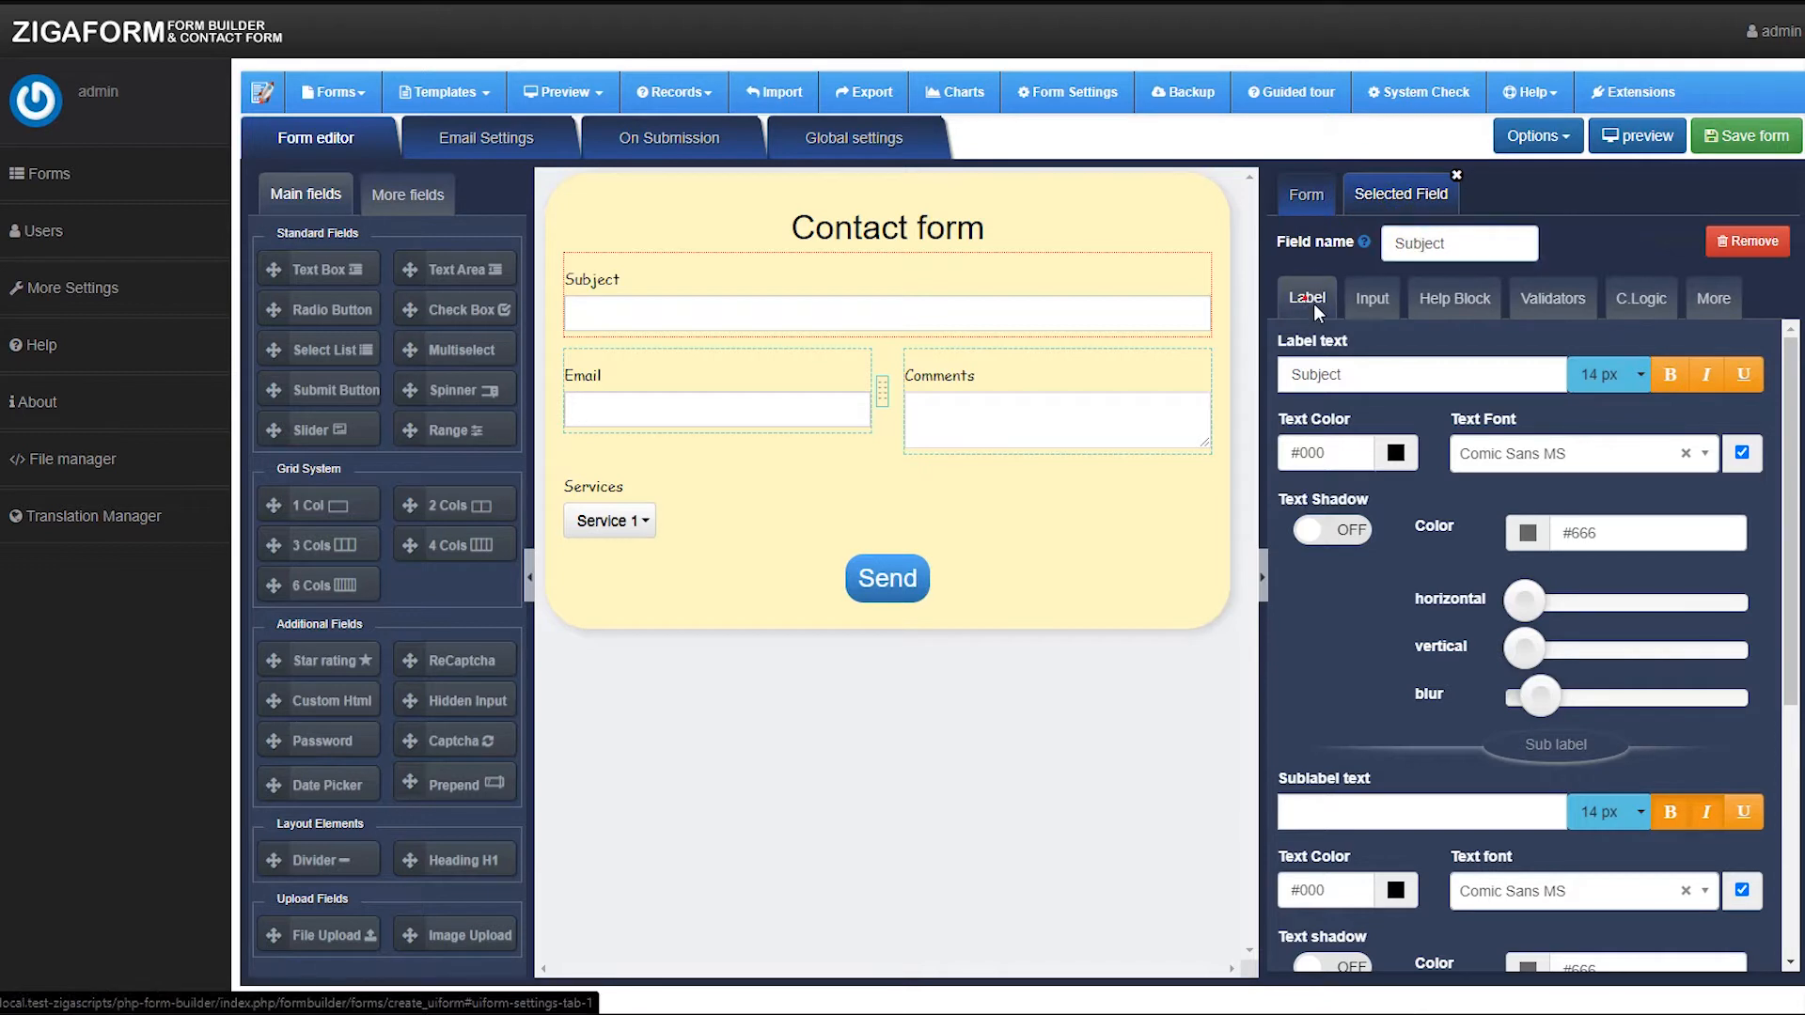
{"action": "double_click", "coordinate": [1373, 373]}
{"action": "left_click", "coordinate": [1379, 383]}
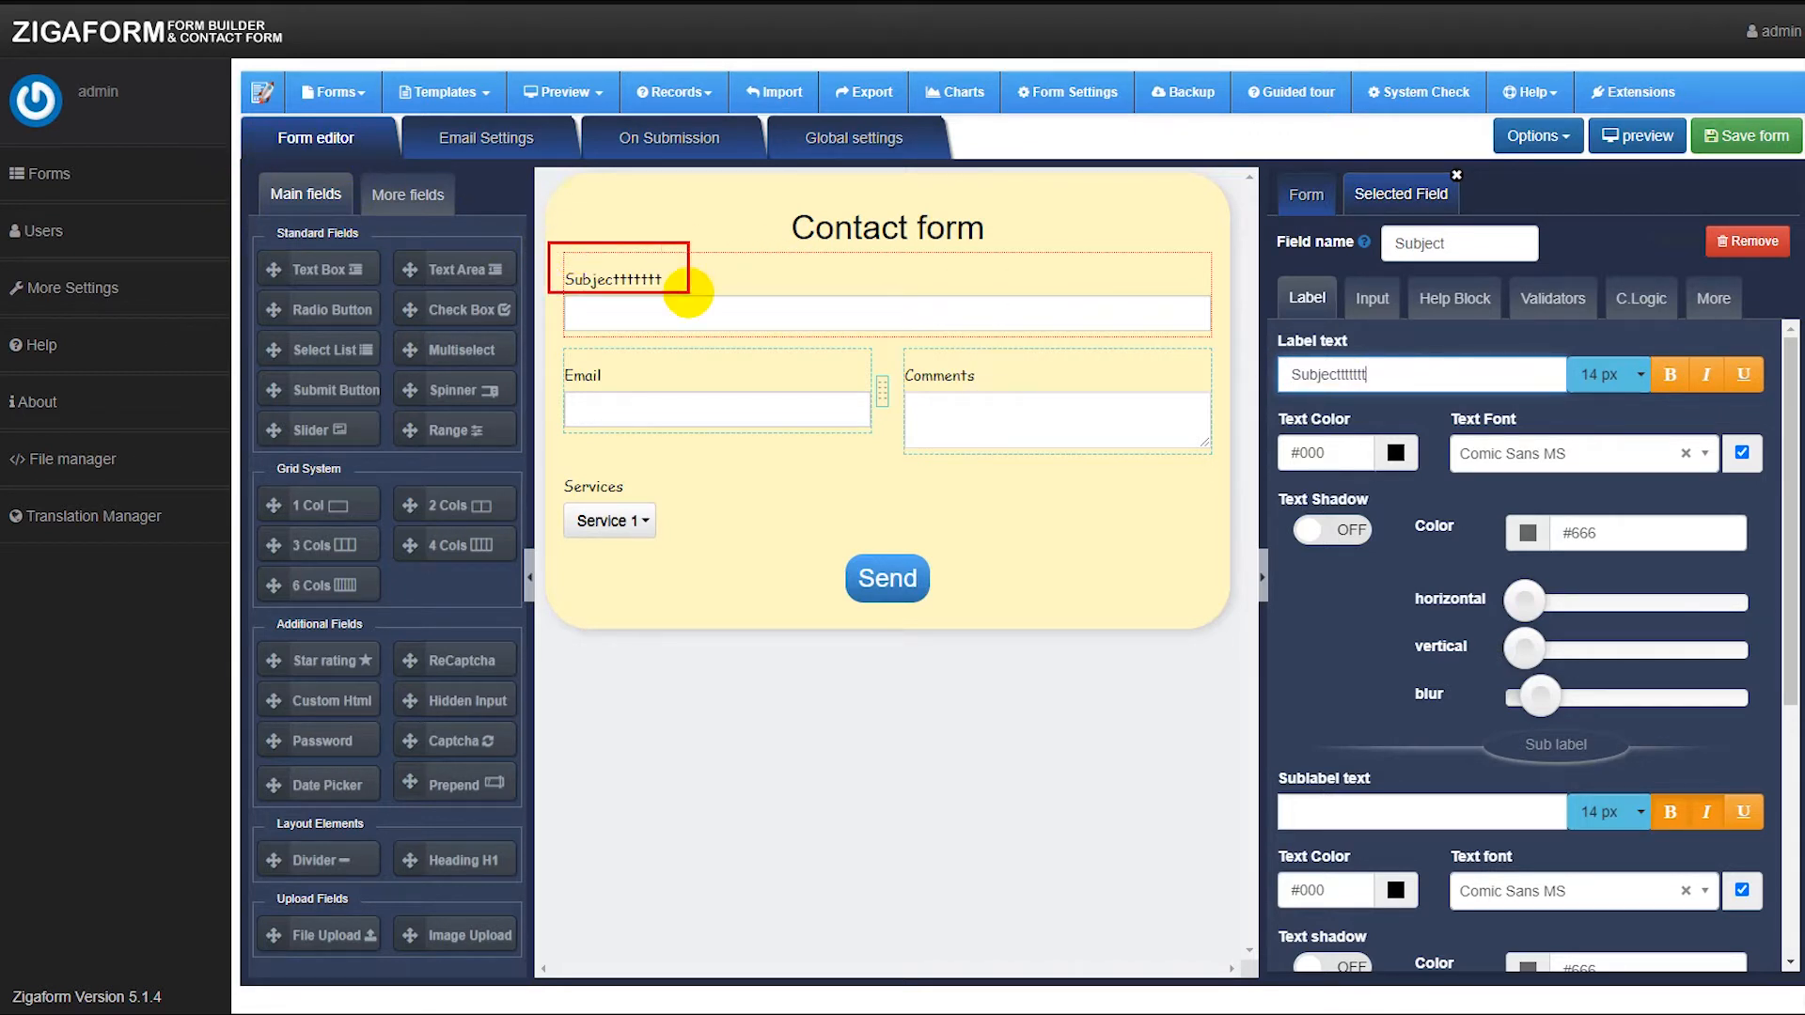
{"action": "left_click_drag", "start_coordinate": [1267, 354], "coordinate": [1399, 391]}
{"action": "key", "text": "Escape"}
{"action": "left_click", "coordinate": [1406, 382]}
{"action": "key", "text": "BackSpace"}
{"action": "key", "text": "BackSpace"}
{"action": "key", "text": "BackSpace"}
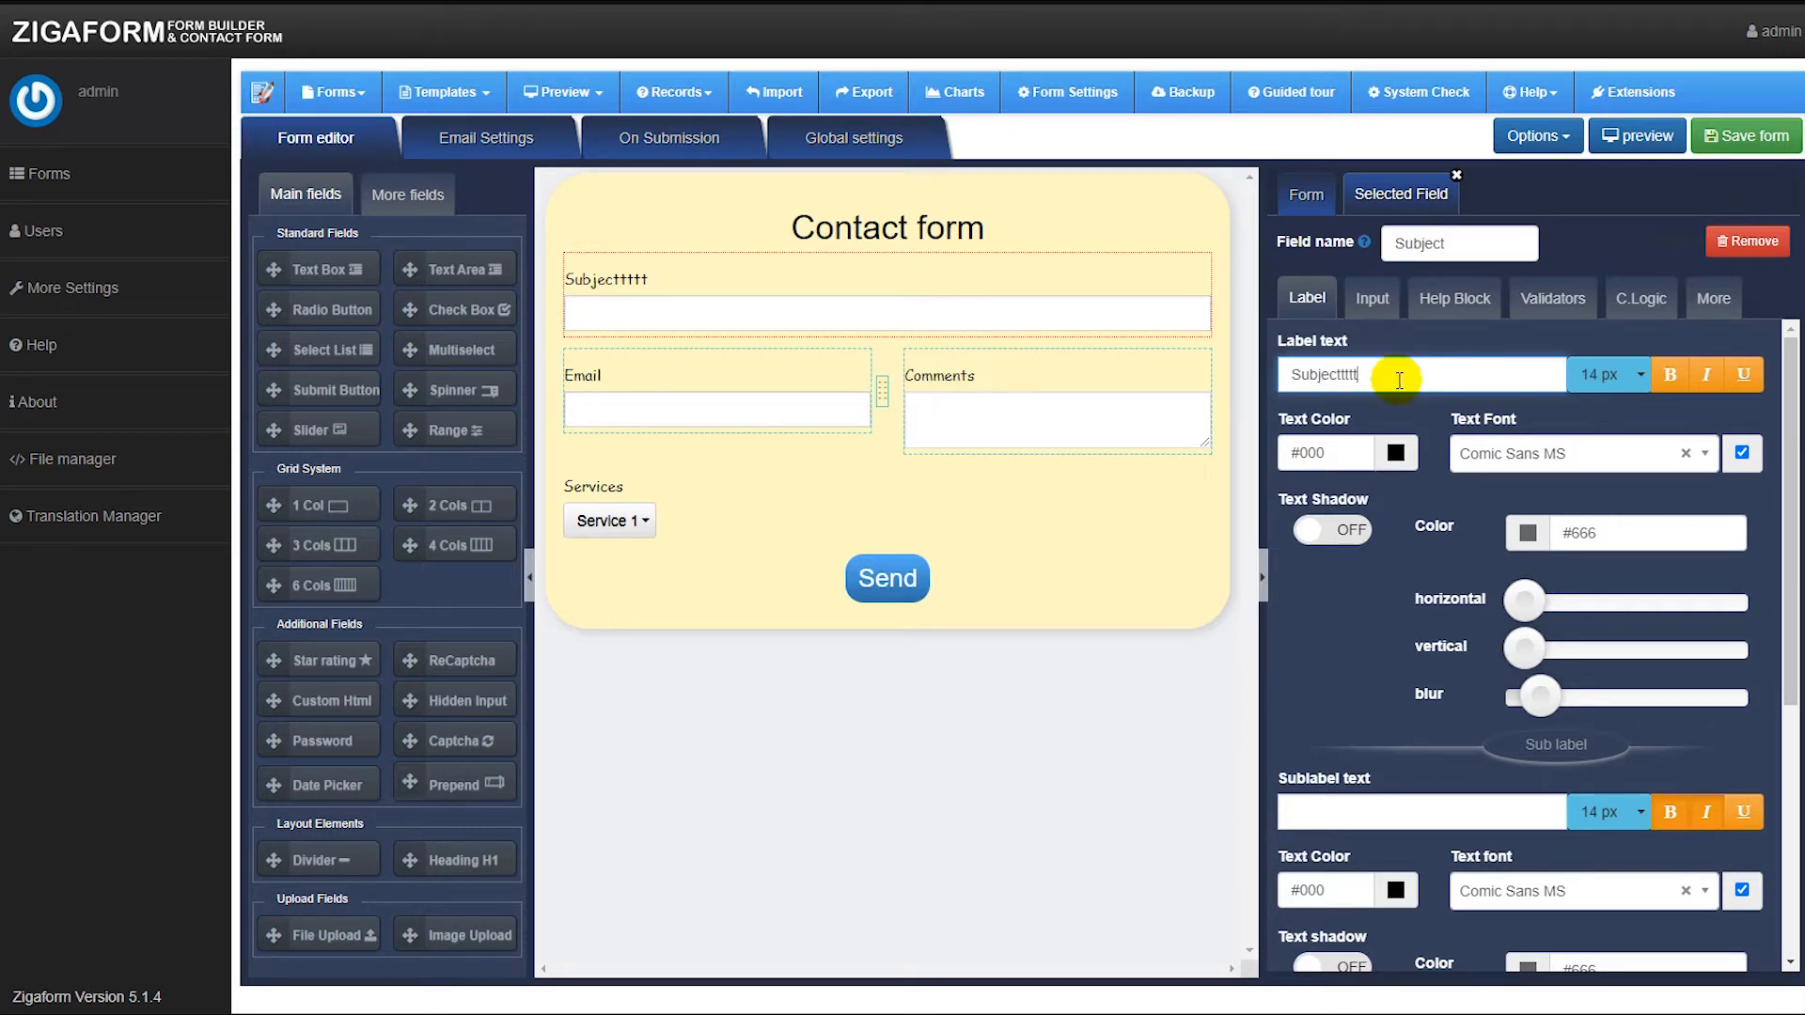
Set the Subject input's placeholder to "here type your subject" with left value alignment.
{"action": "left_click", "coordinate": [1356, 303]}
{"action": "left_click", "coordinate": [1348, 407]}
{"action": "left_click", "coordinate": [1377, 487]}
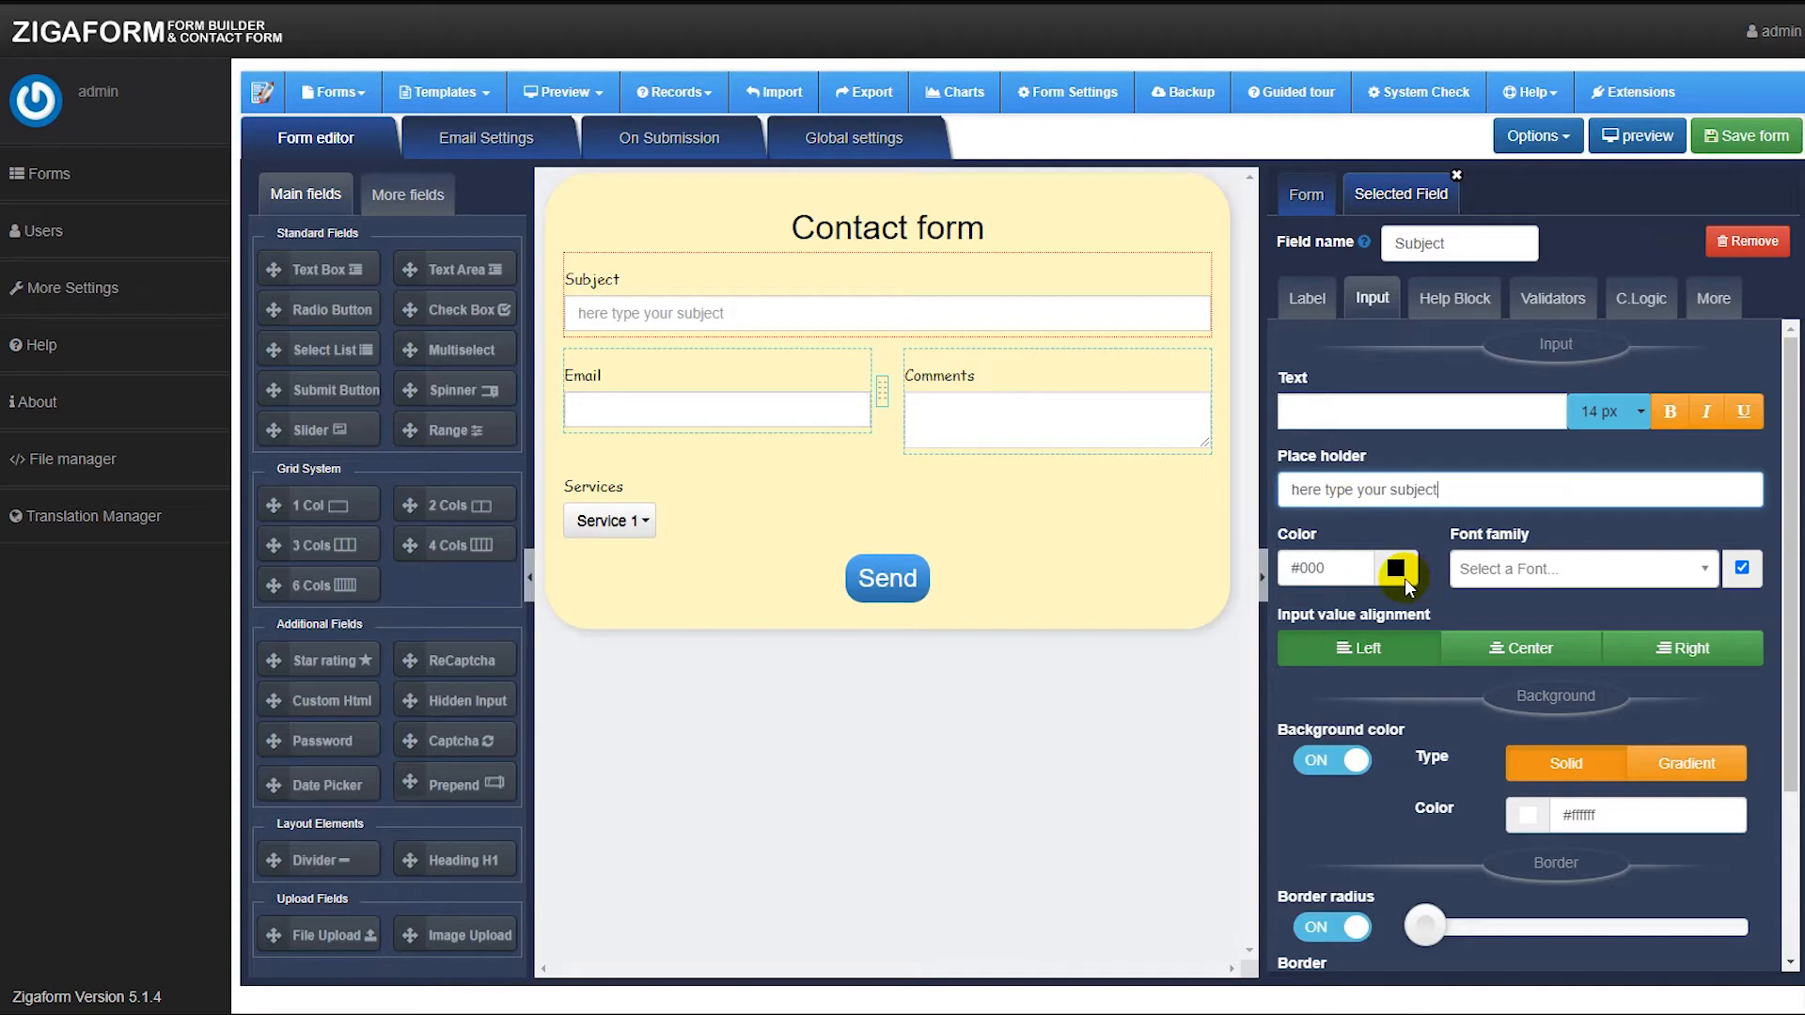
{"action": "left_click", "coordinate": [1522, 651]}
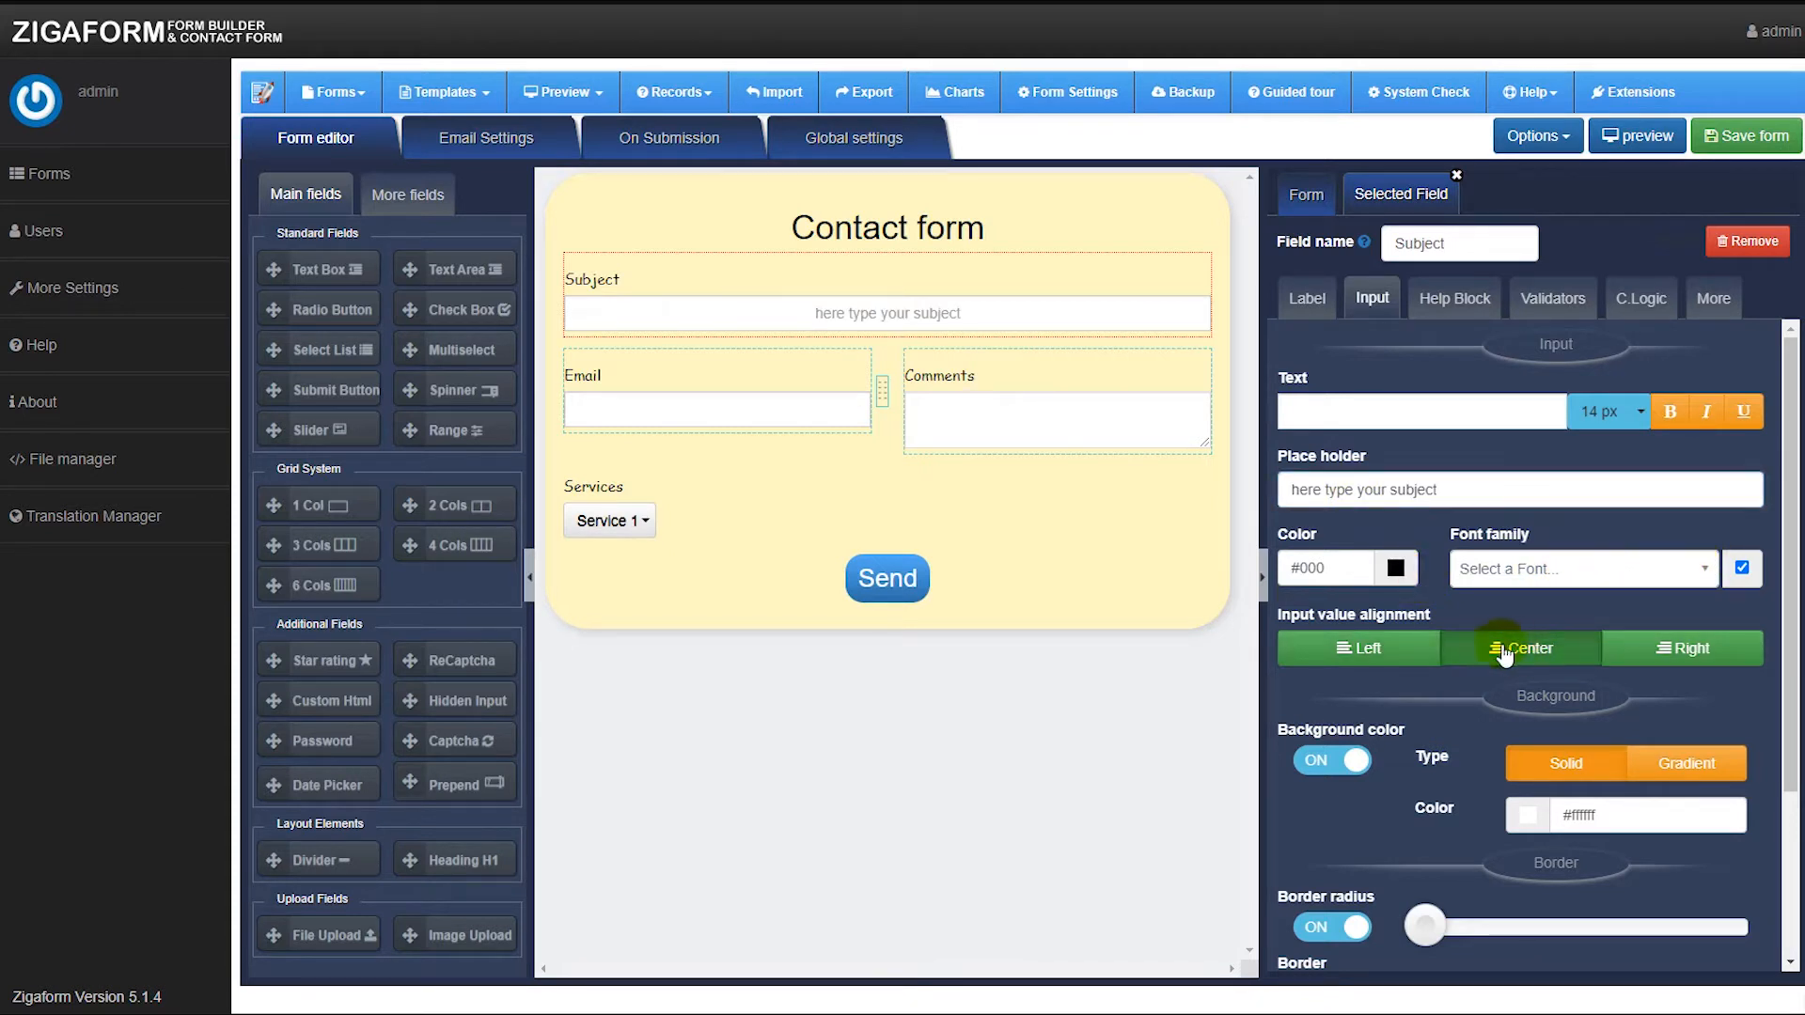
{"action": "left_click", "coordinate": [1372, 650]}
Turn on the help block for the Subject field.
{"action": "scroll", "coordinate": [1419, 693], "scroll_direction": "down", "scroll_amount": 2}
{"action": "scroll", "coordinate": [1448, 672], "scroll_direction": "up", "scroll_amount": 2}
{"action": "scroll", "coordinate": [1481, 711], "scroll_direction": "down", "scroll_amount": 2}
{"action": "scroll", "coordinate": [1509, 742], "scroll_direction": "up", "scroll_amount": 2}
{"action": "left_click", "coordinate": [1473, 299]}
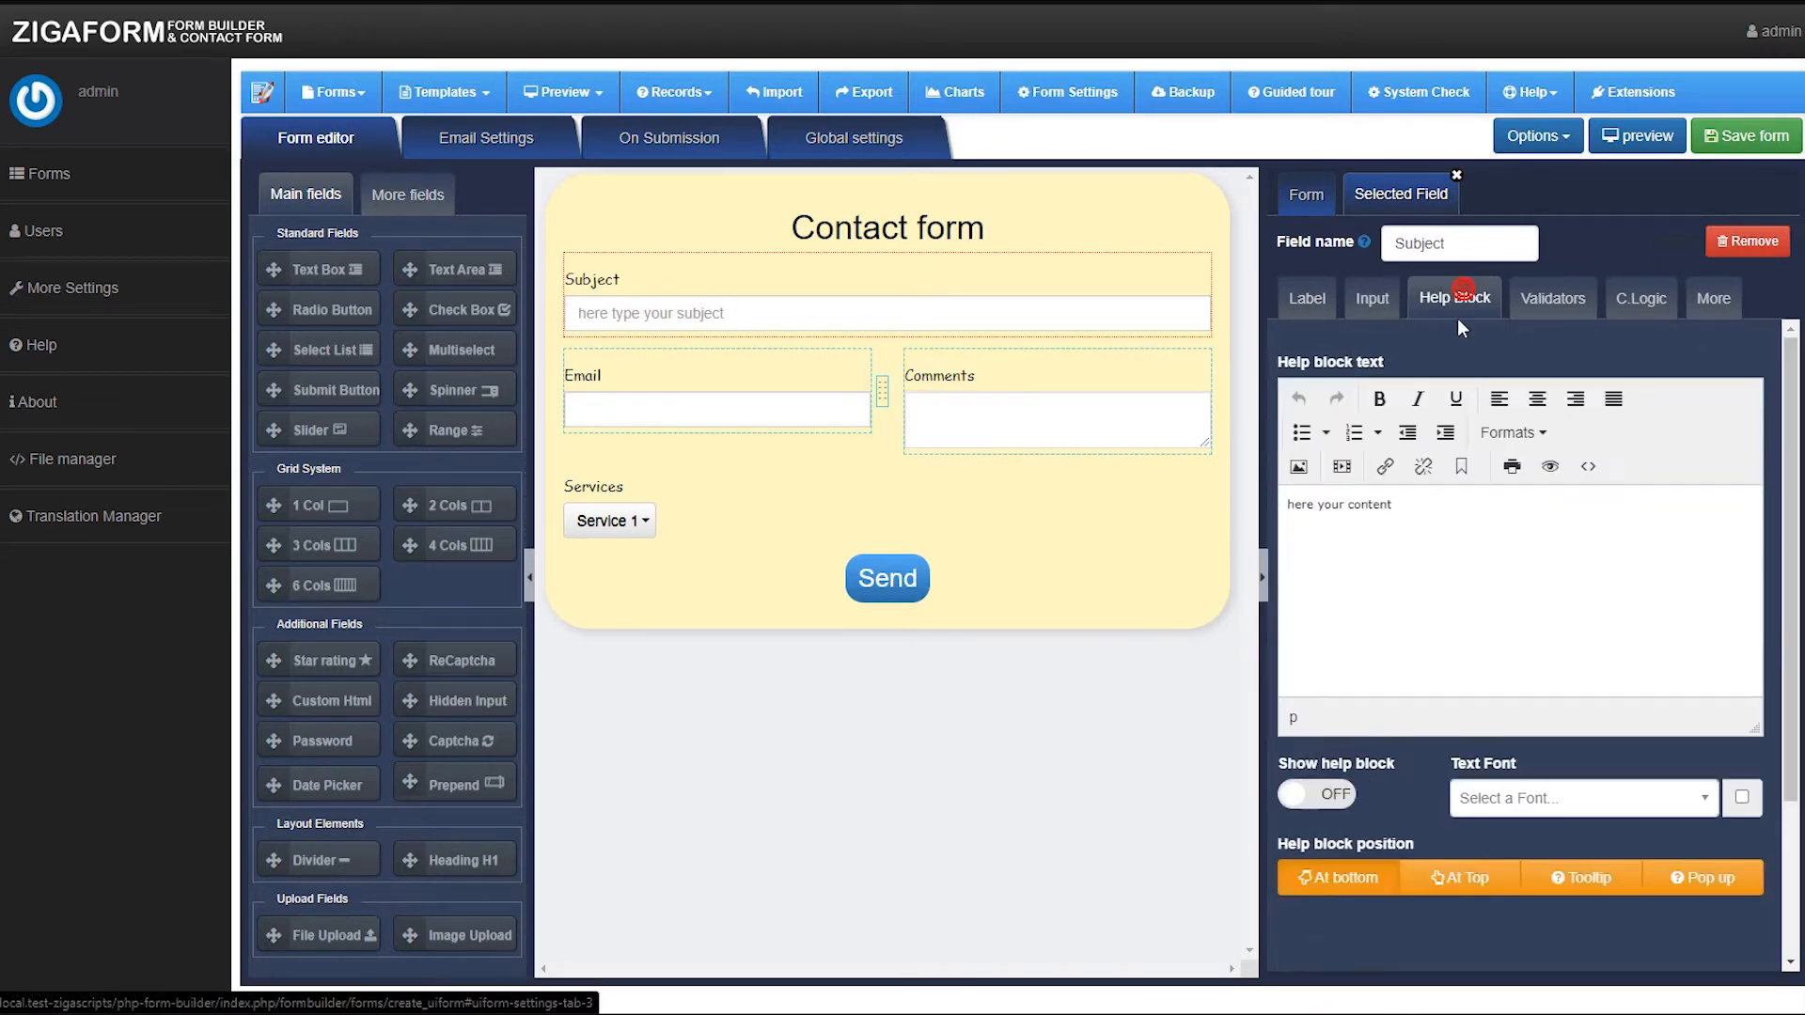
{"action": "scroll", "coordinate": [1396, 705], "scroll_direction": "down", "scroll_amount": 3}
{"action": "left_click", "coordinate": [1330, 585]}
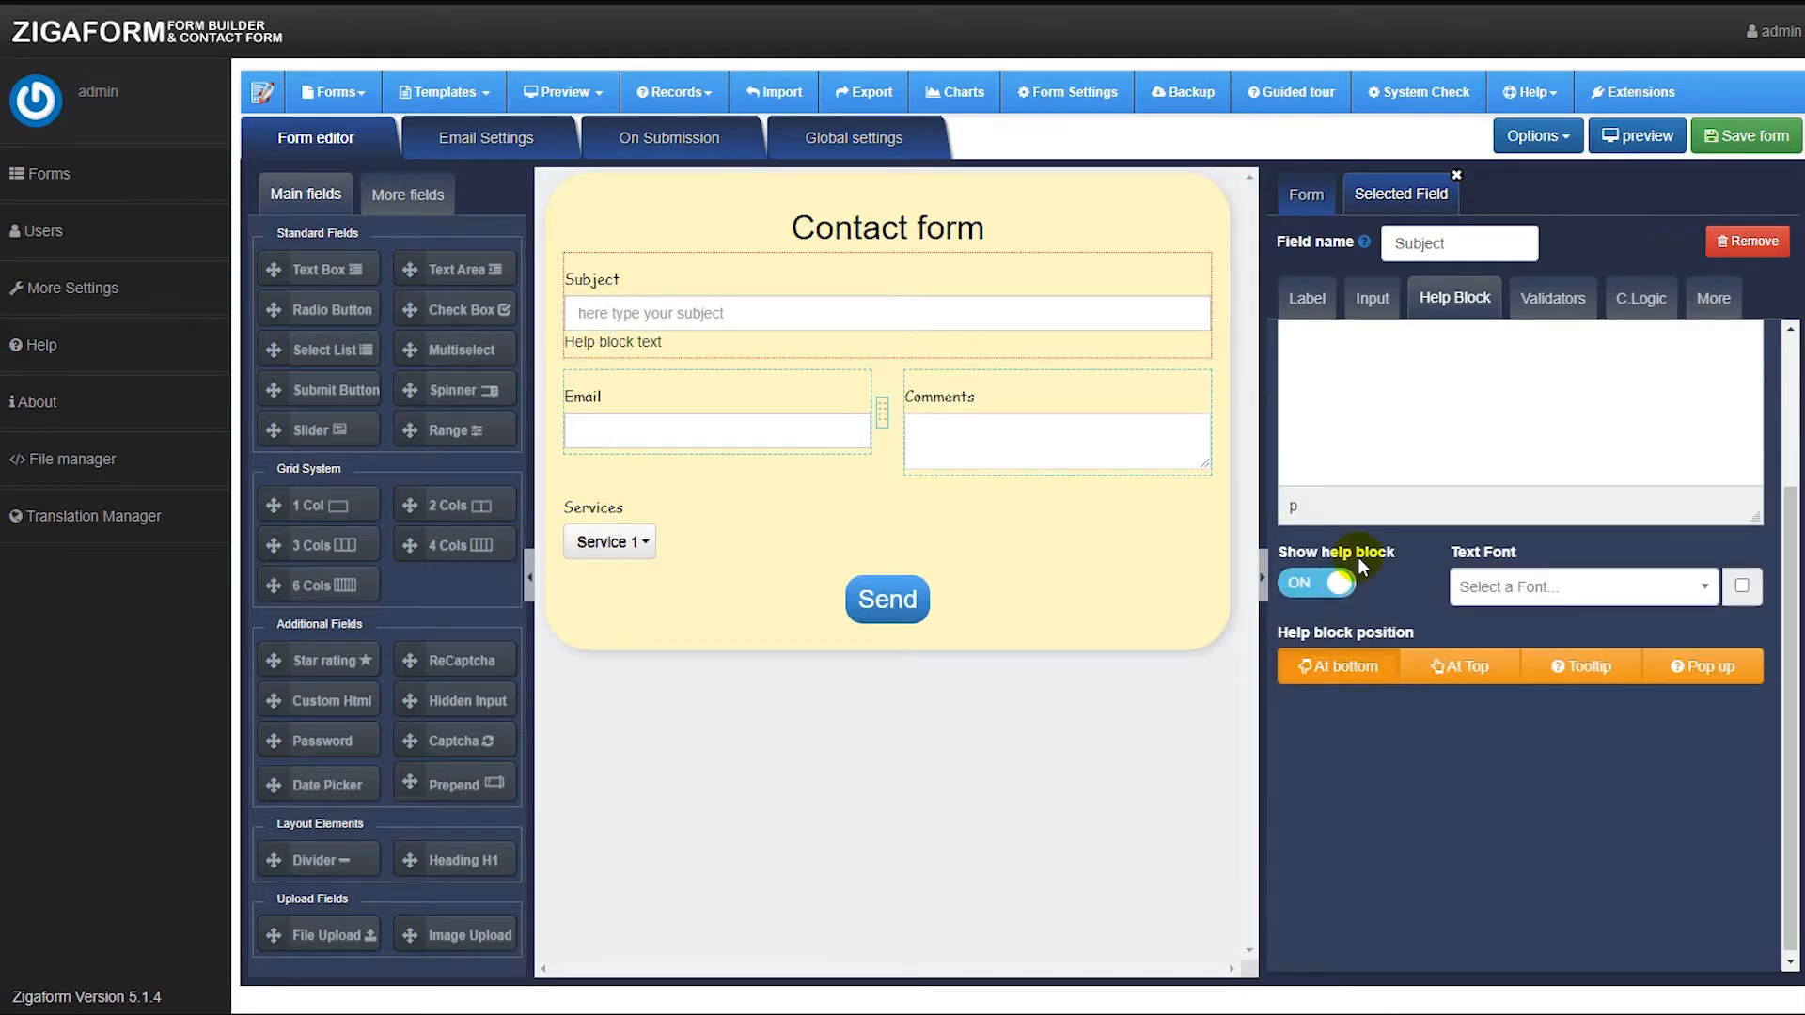
Set the Subject field's help block text to "Add your subject bla bla" and make it italic.
{"action": "scroll", "coordinate": [1414, 547], "scroll_direction": "up", "scroll_amount": 3}
{"action": "scroll", "coordinate": [1419, 544], "scroll_direction": "down", "scroll_amount": 2}
{"action": "scroll", "coordinate": [1422, 419], "scroll_direction": "up", "scroll_amount": 2}
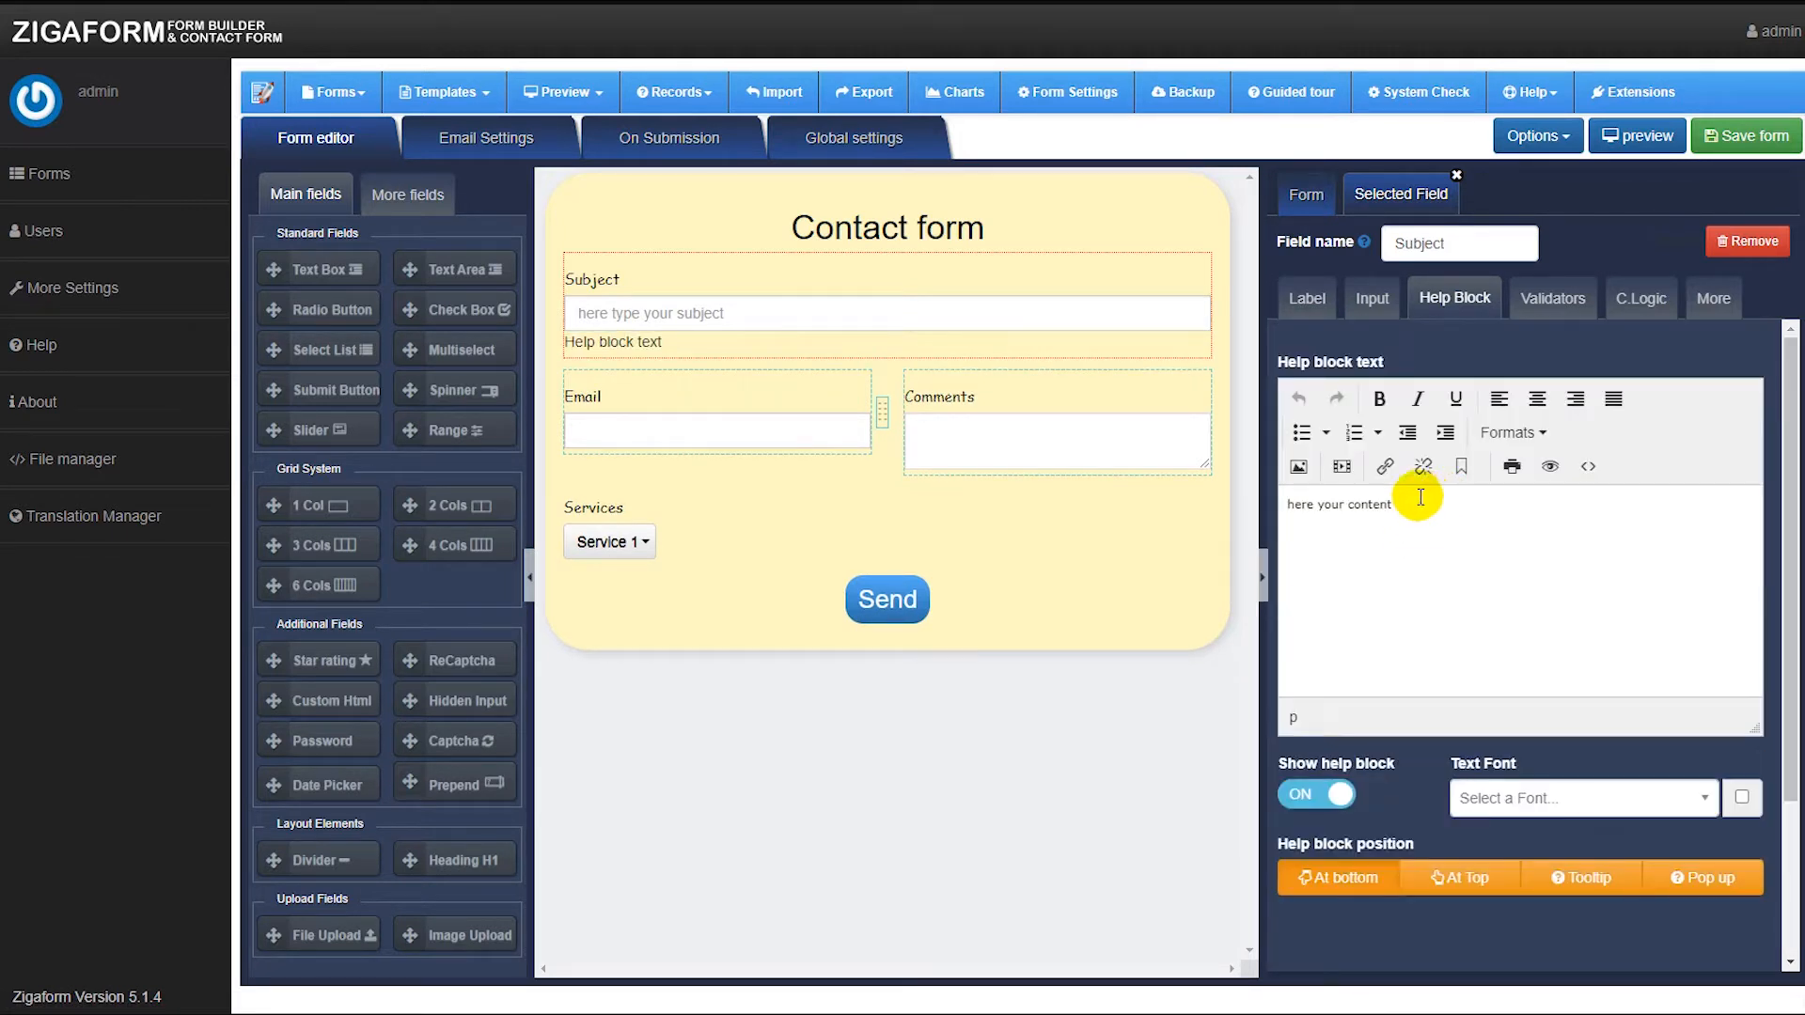
{"action": "left_click_drag", "start_coordinate": [1393, 504], "coordinate": [1286, 505]}
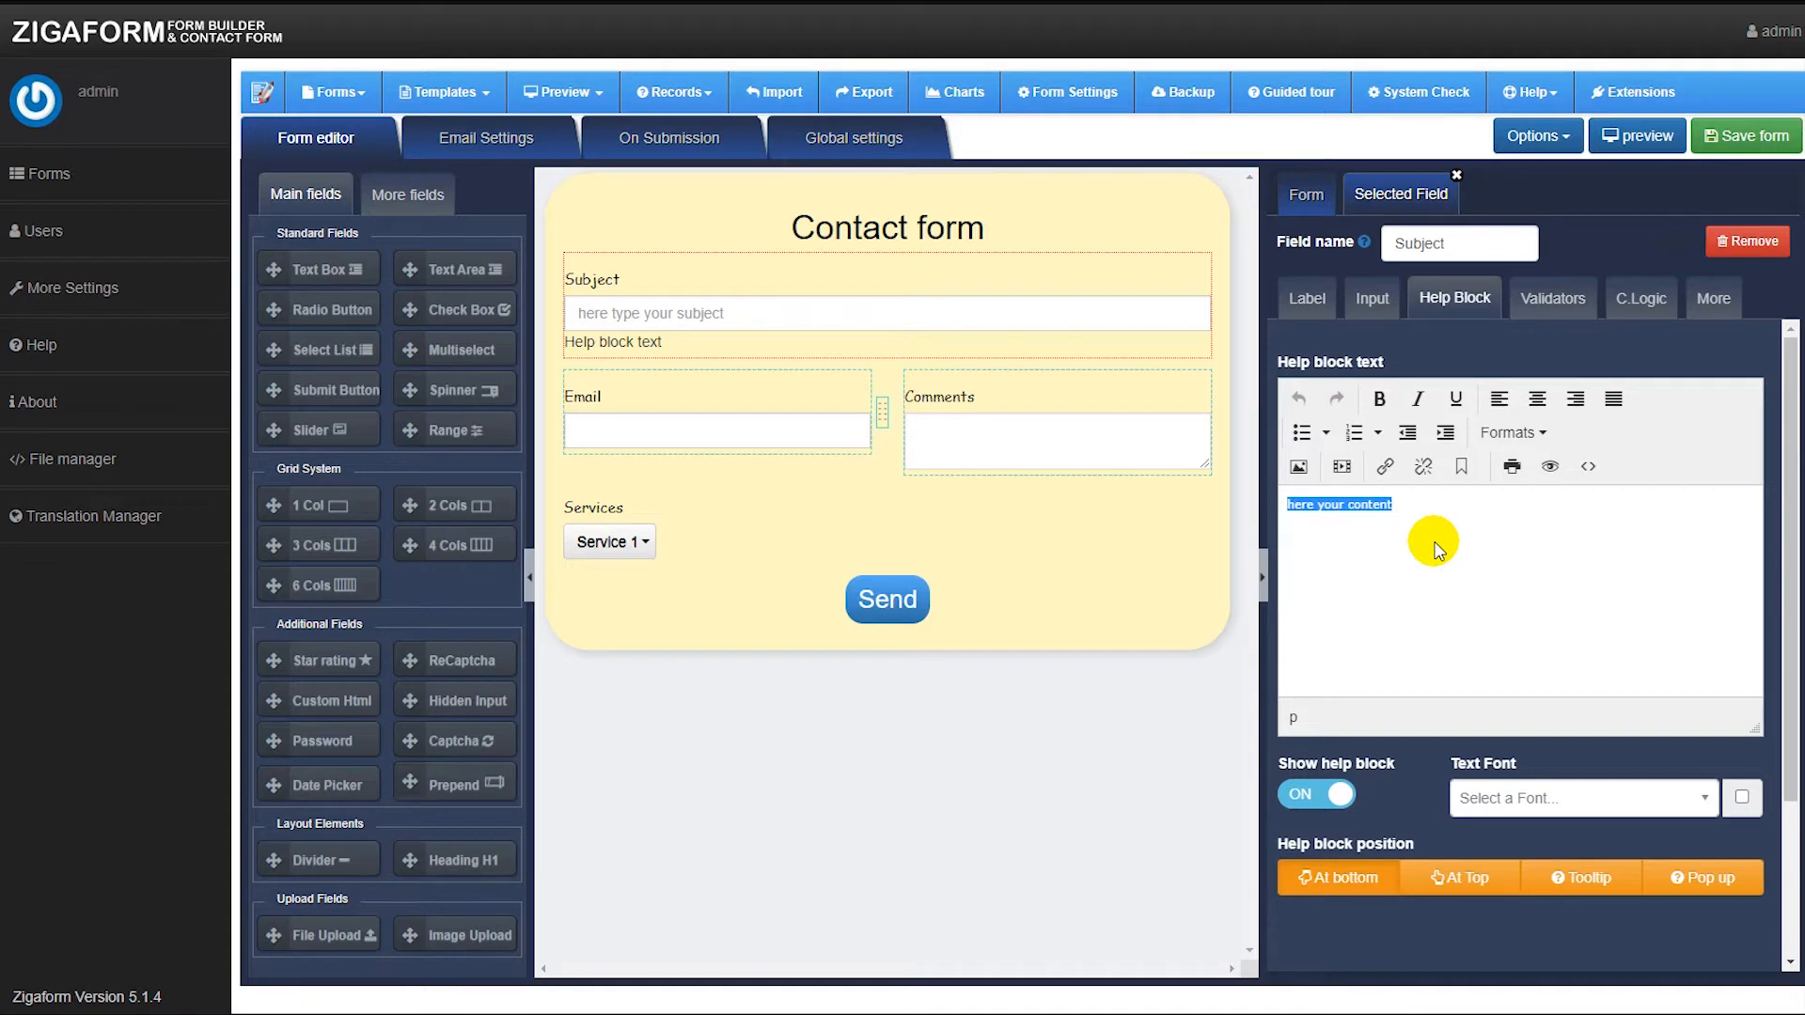
{"action": "type", "text": "Add your subject"}
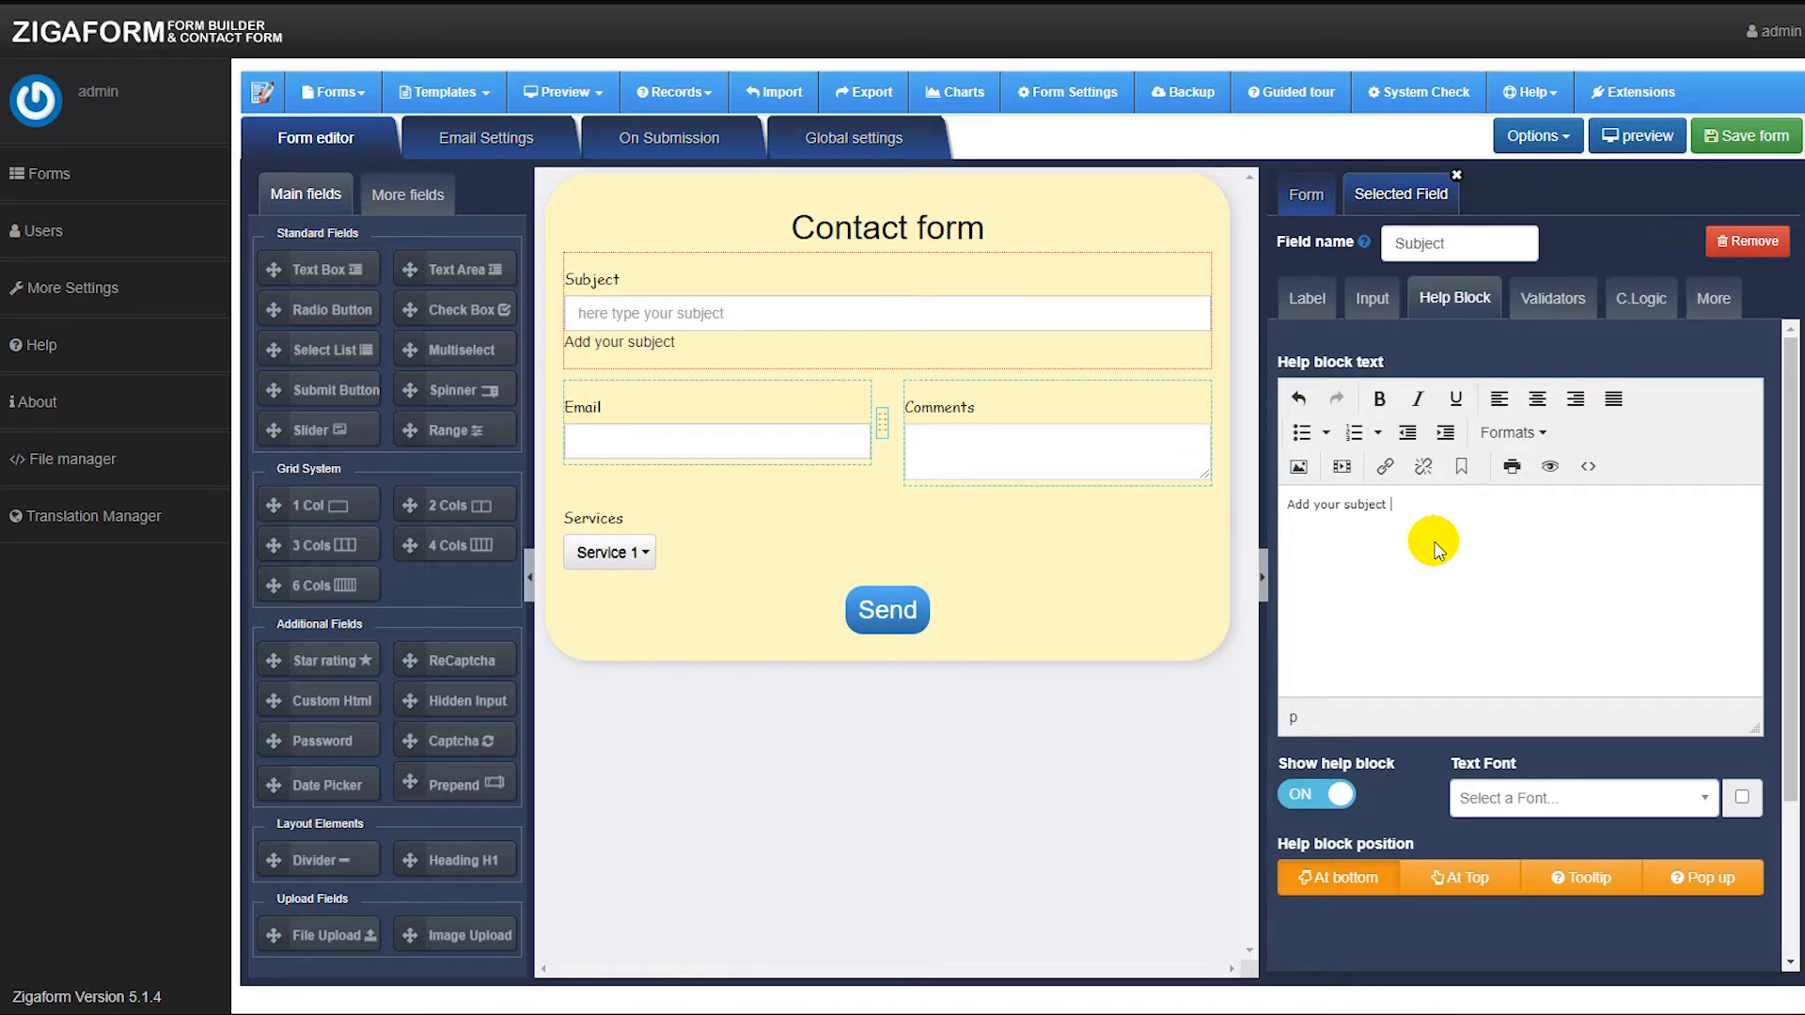
{"action": "key", "text": "ctrl+a"}
{"action": "left_click", "coordinate": [1434, 550]}
{"action": "type", "text": "bla bla"}
{"action": "key", "text": "ctrl+a"}
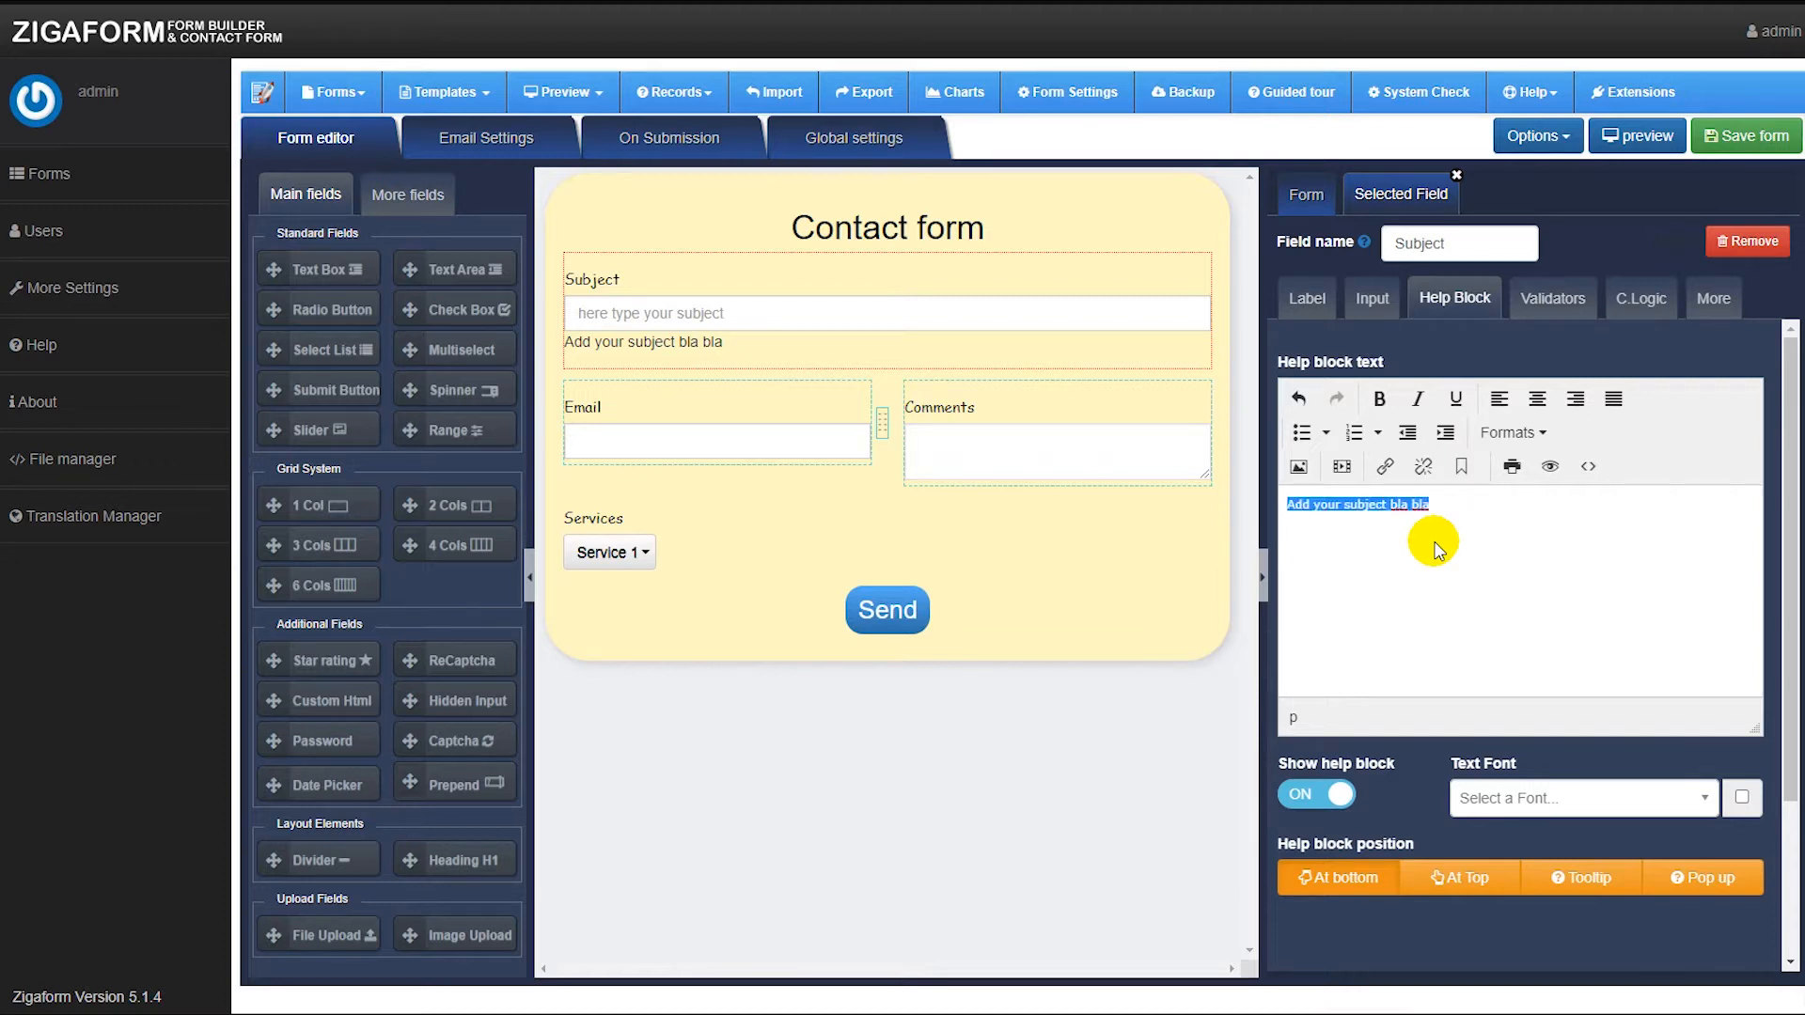
{"action": "left_click", "coordinate": [1418, 398]}
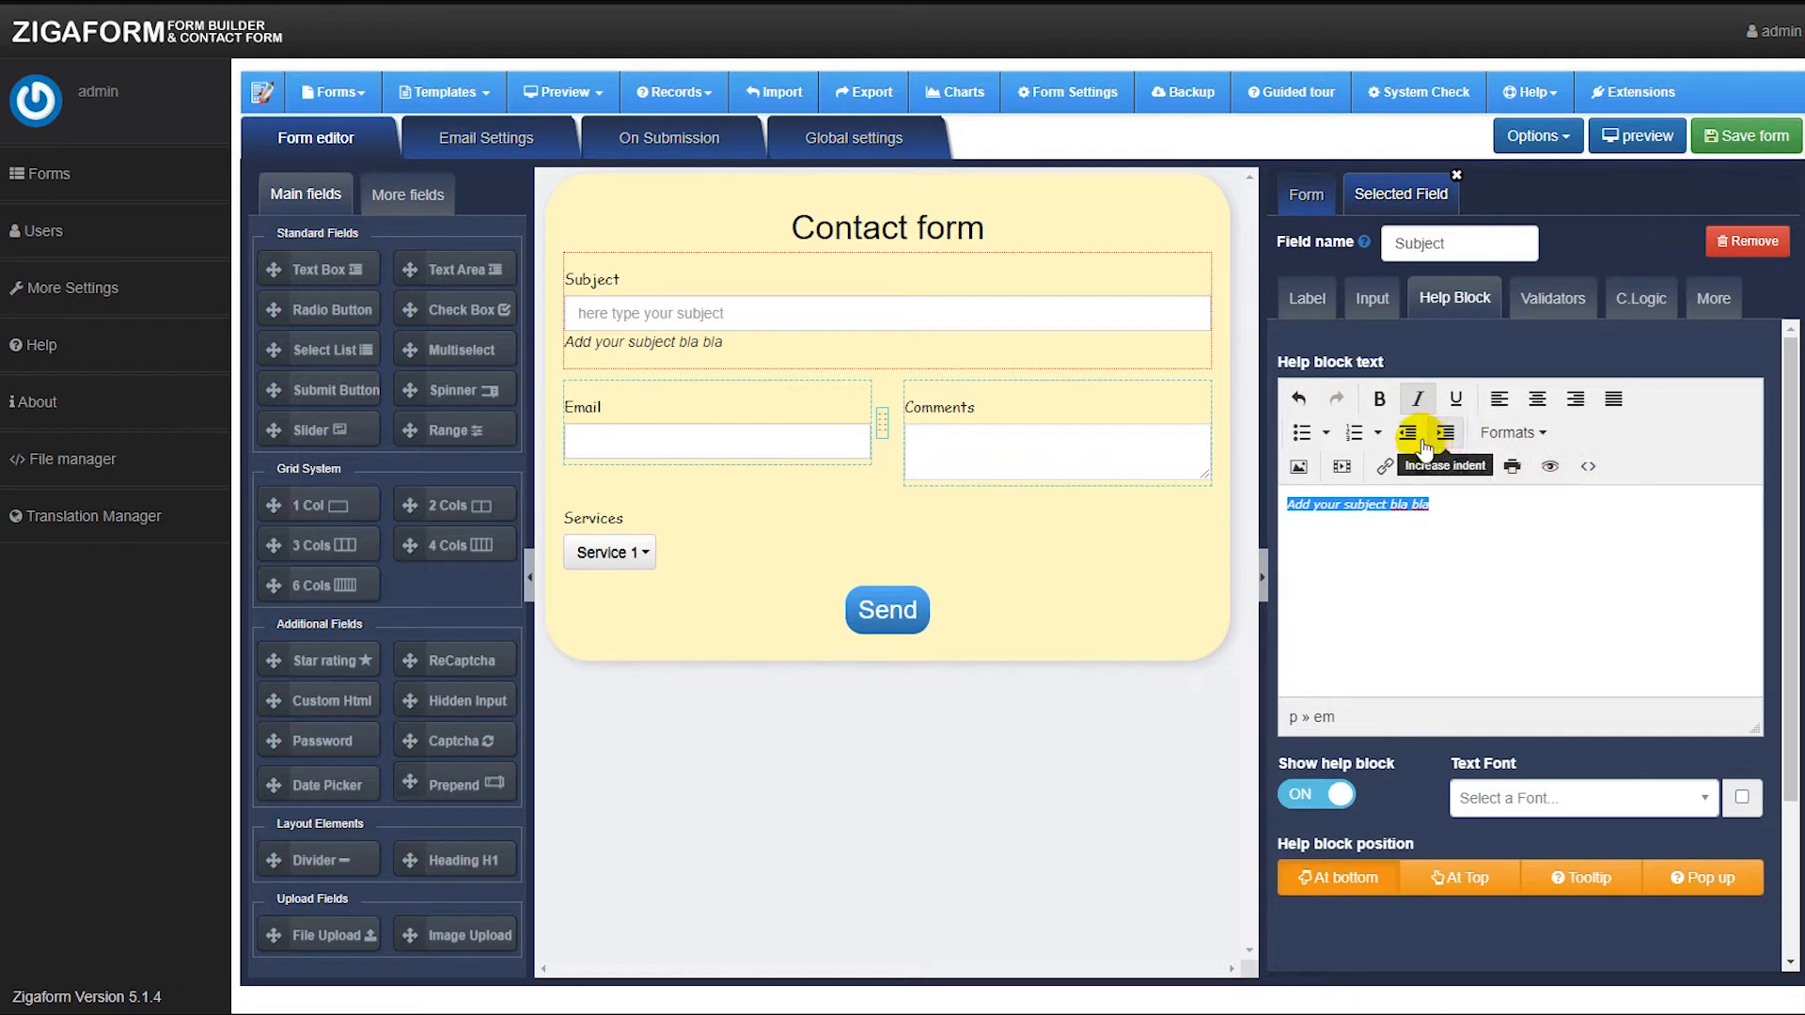
{"action": "left_click", "coordinate": [1424, 545]}
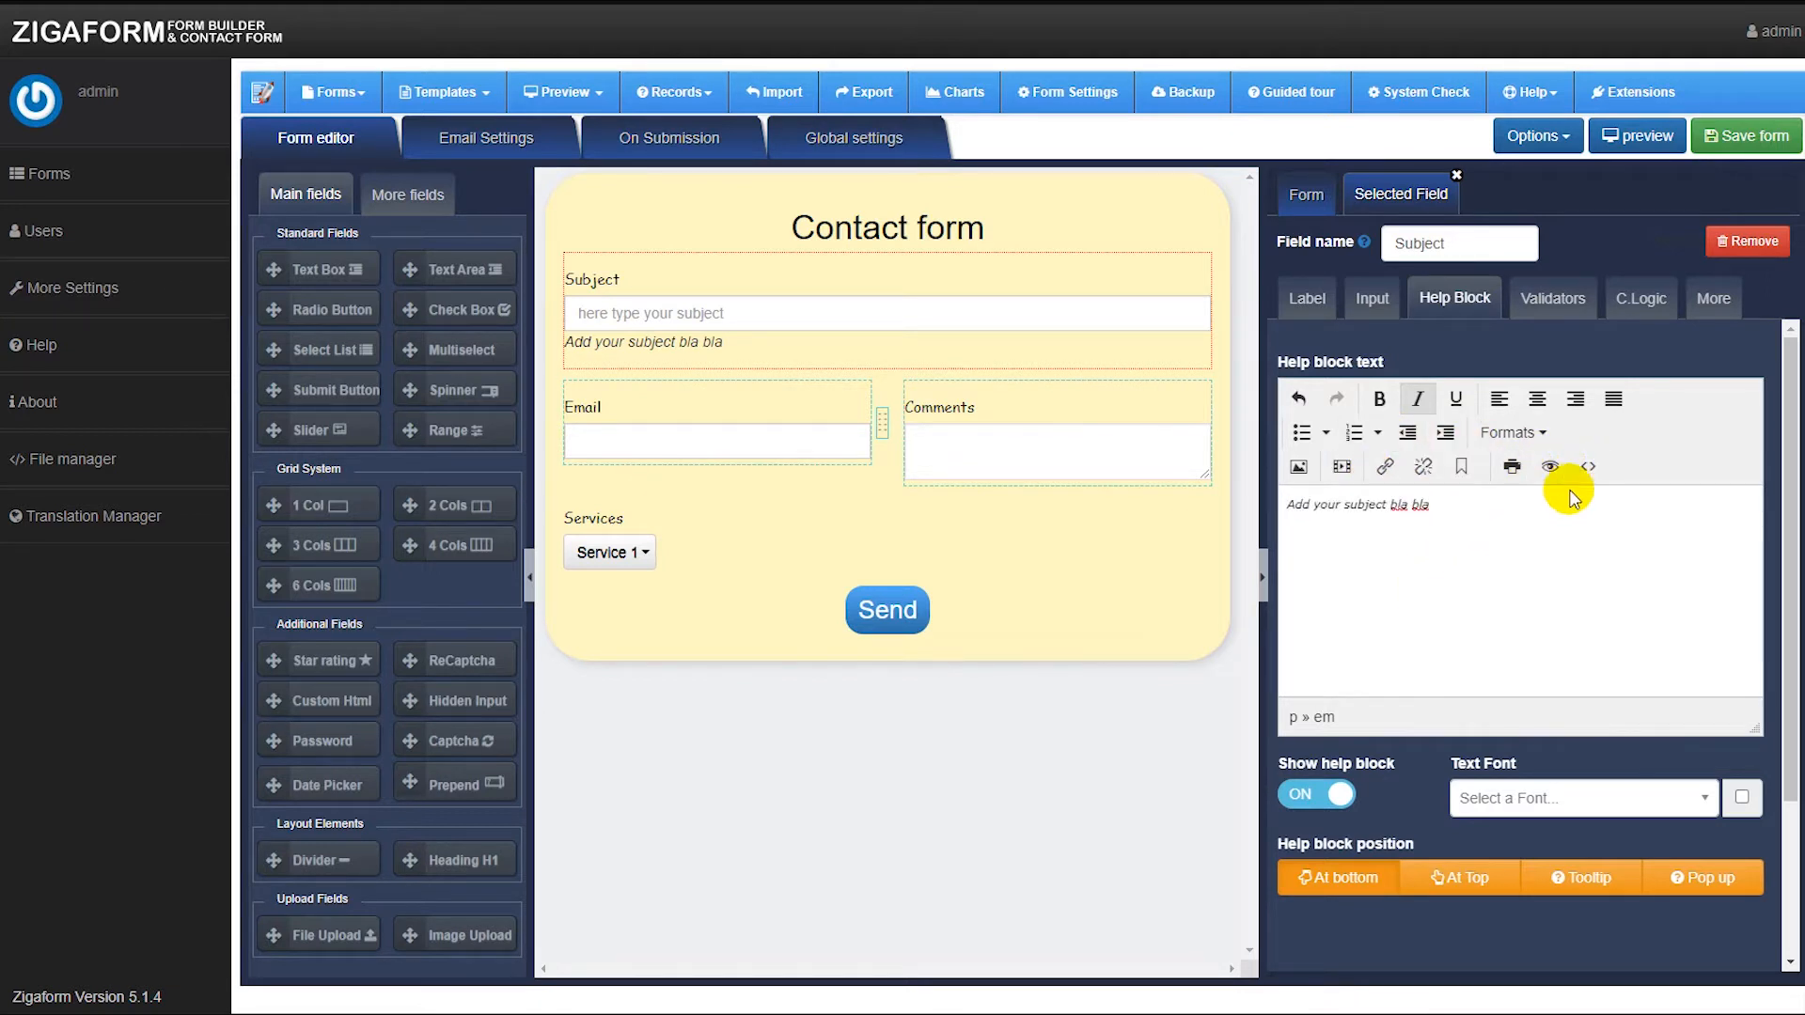
Review the Subject field's Validators and conditional logic settings.
{"action": "mouse_move", "coordinate": [929, 427]}
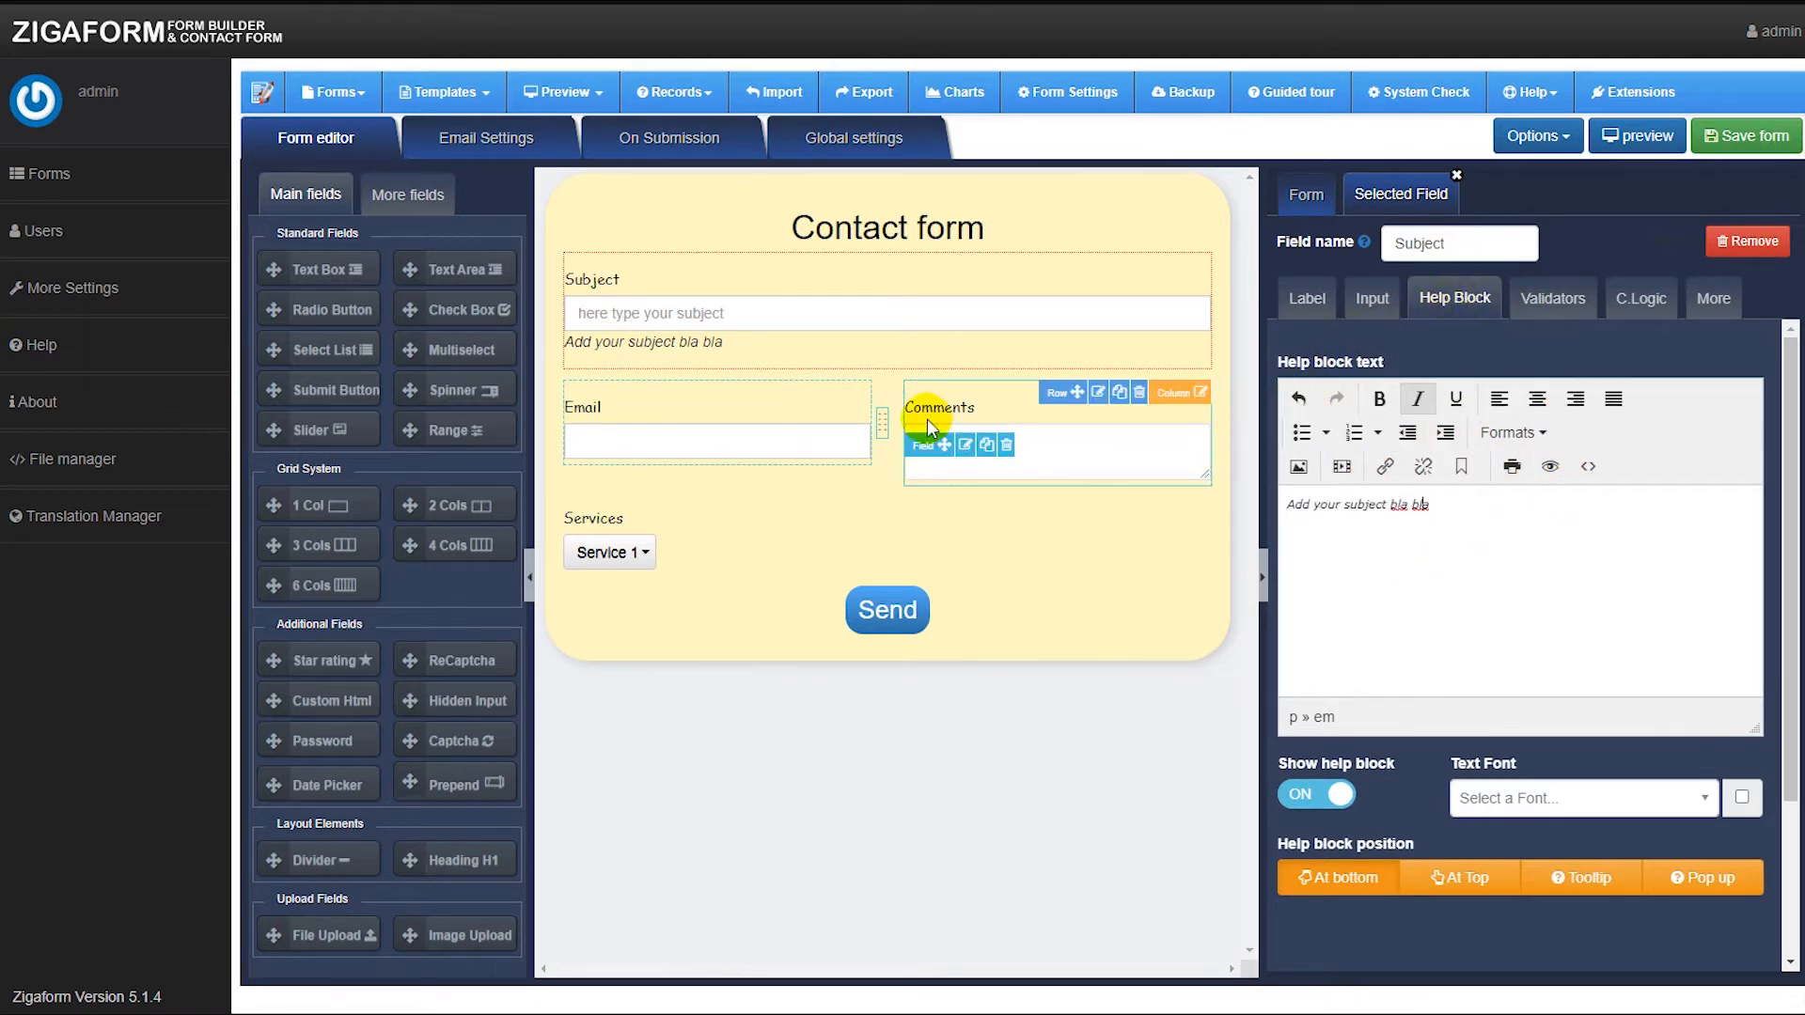
{"action": "left_click", "coordinate": [1551, 299]}
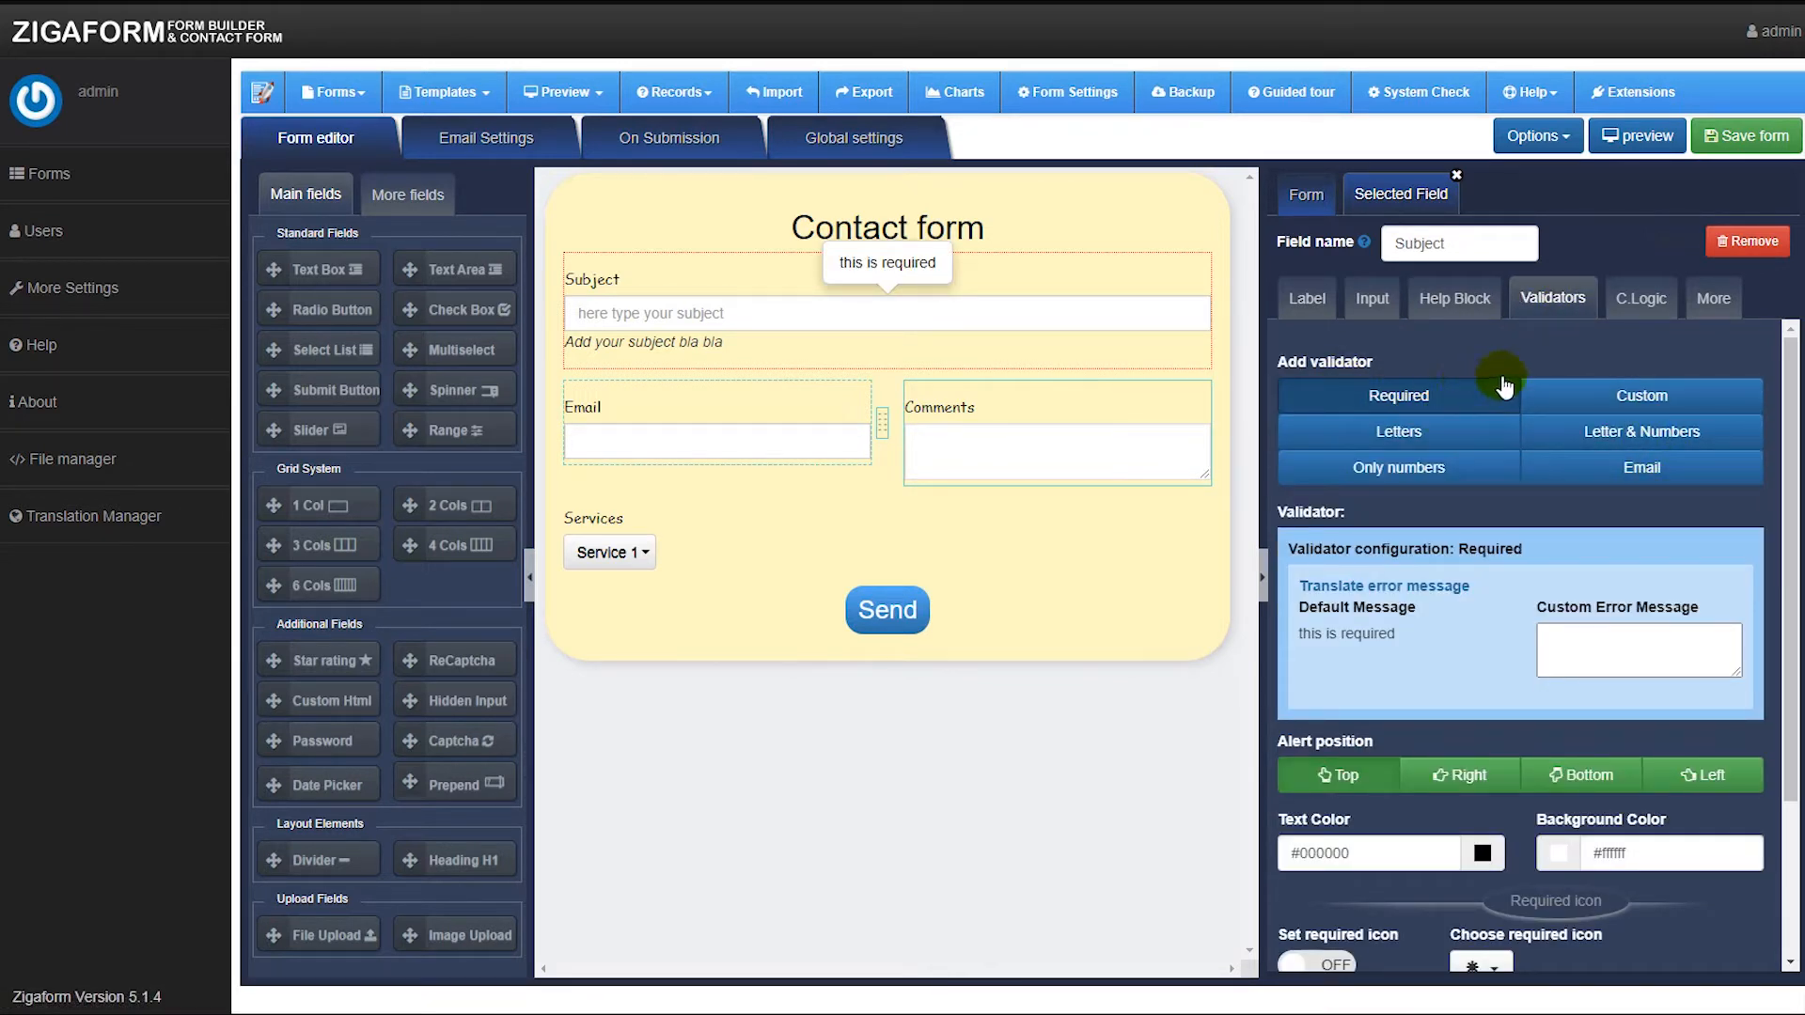
{"action": "scroll", "coordinate": [1518, 602], "scroll_direction": "down", "scroll_amount": 2}
{"action": "scroll", "coordinate": [1527, 616], "scroll_direction": "up", "scroll_amount": 2}
{"action": "left_click", "coordinate": [1647, 303]}
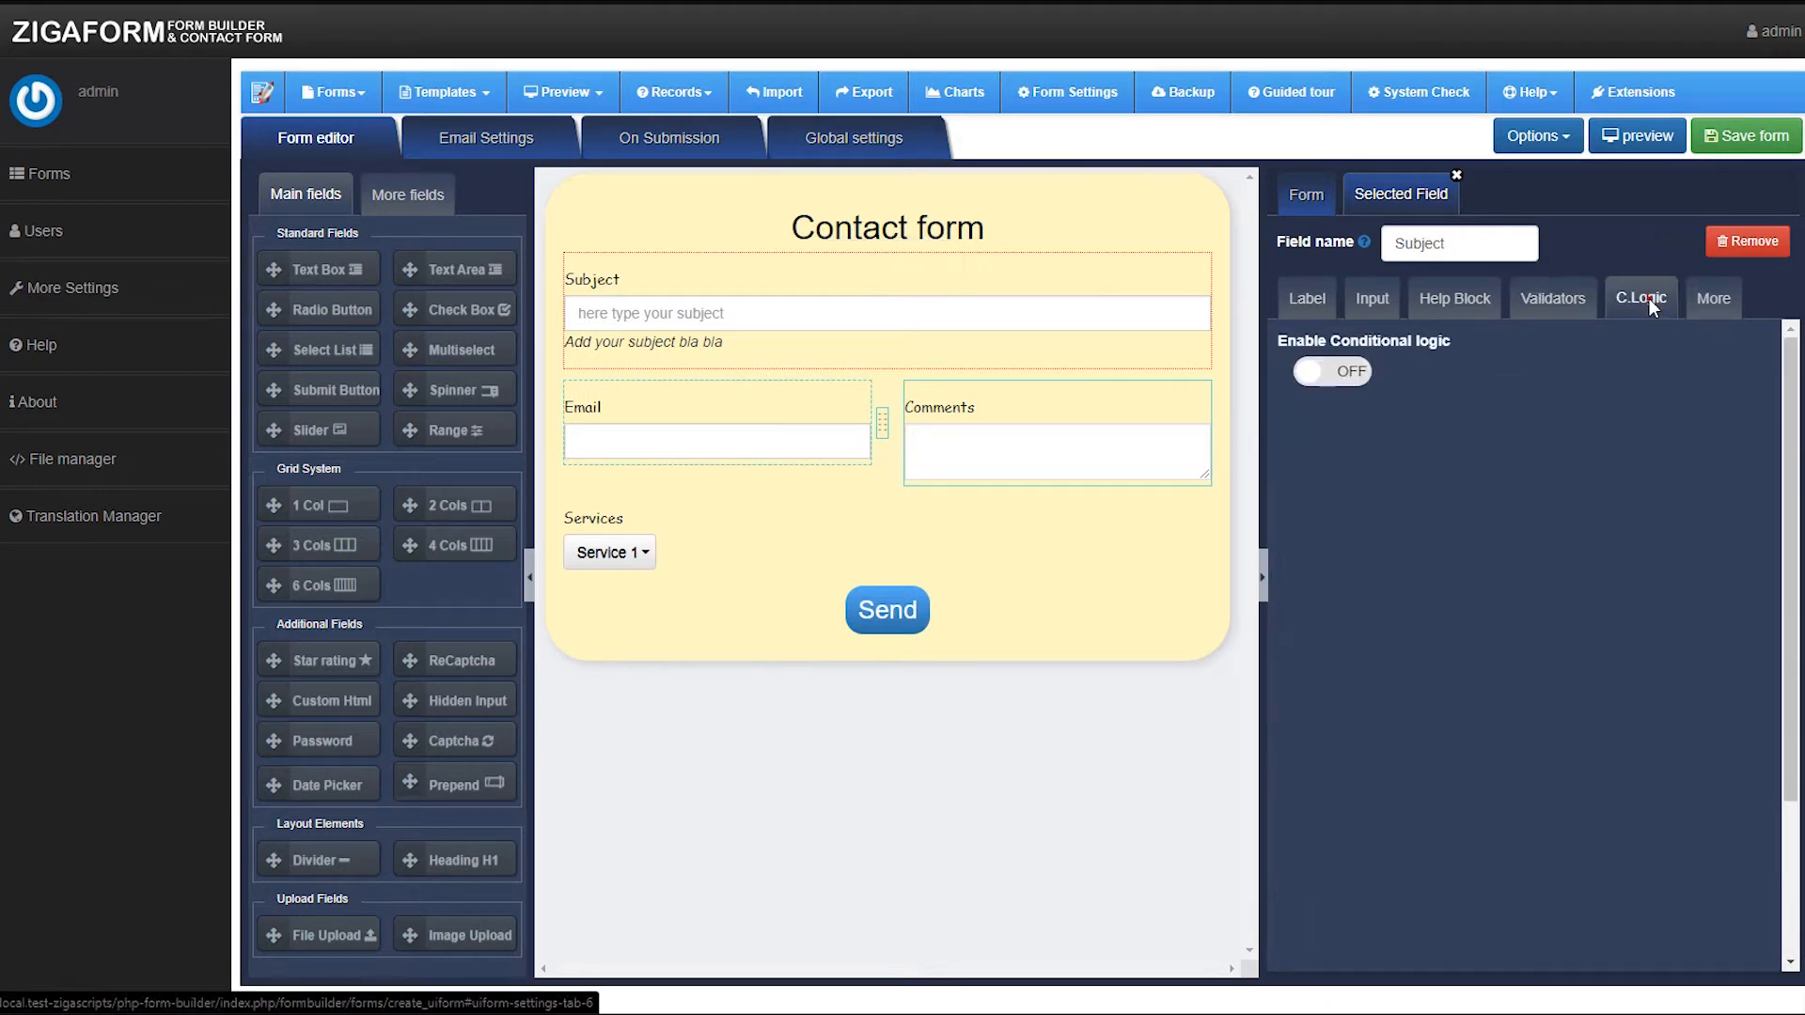
Set the Subject field's bottom margin to 20.
{"action": "left_click", "coordinate": [1713, 306]}
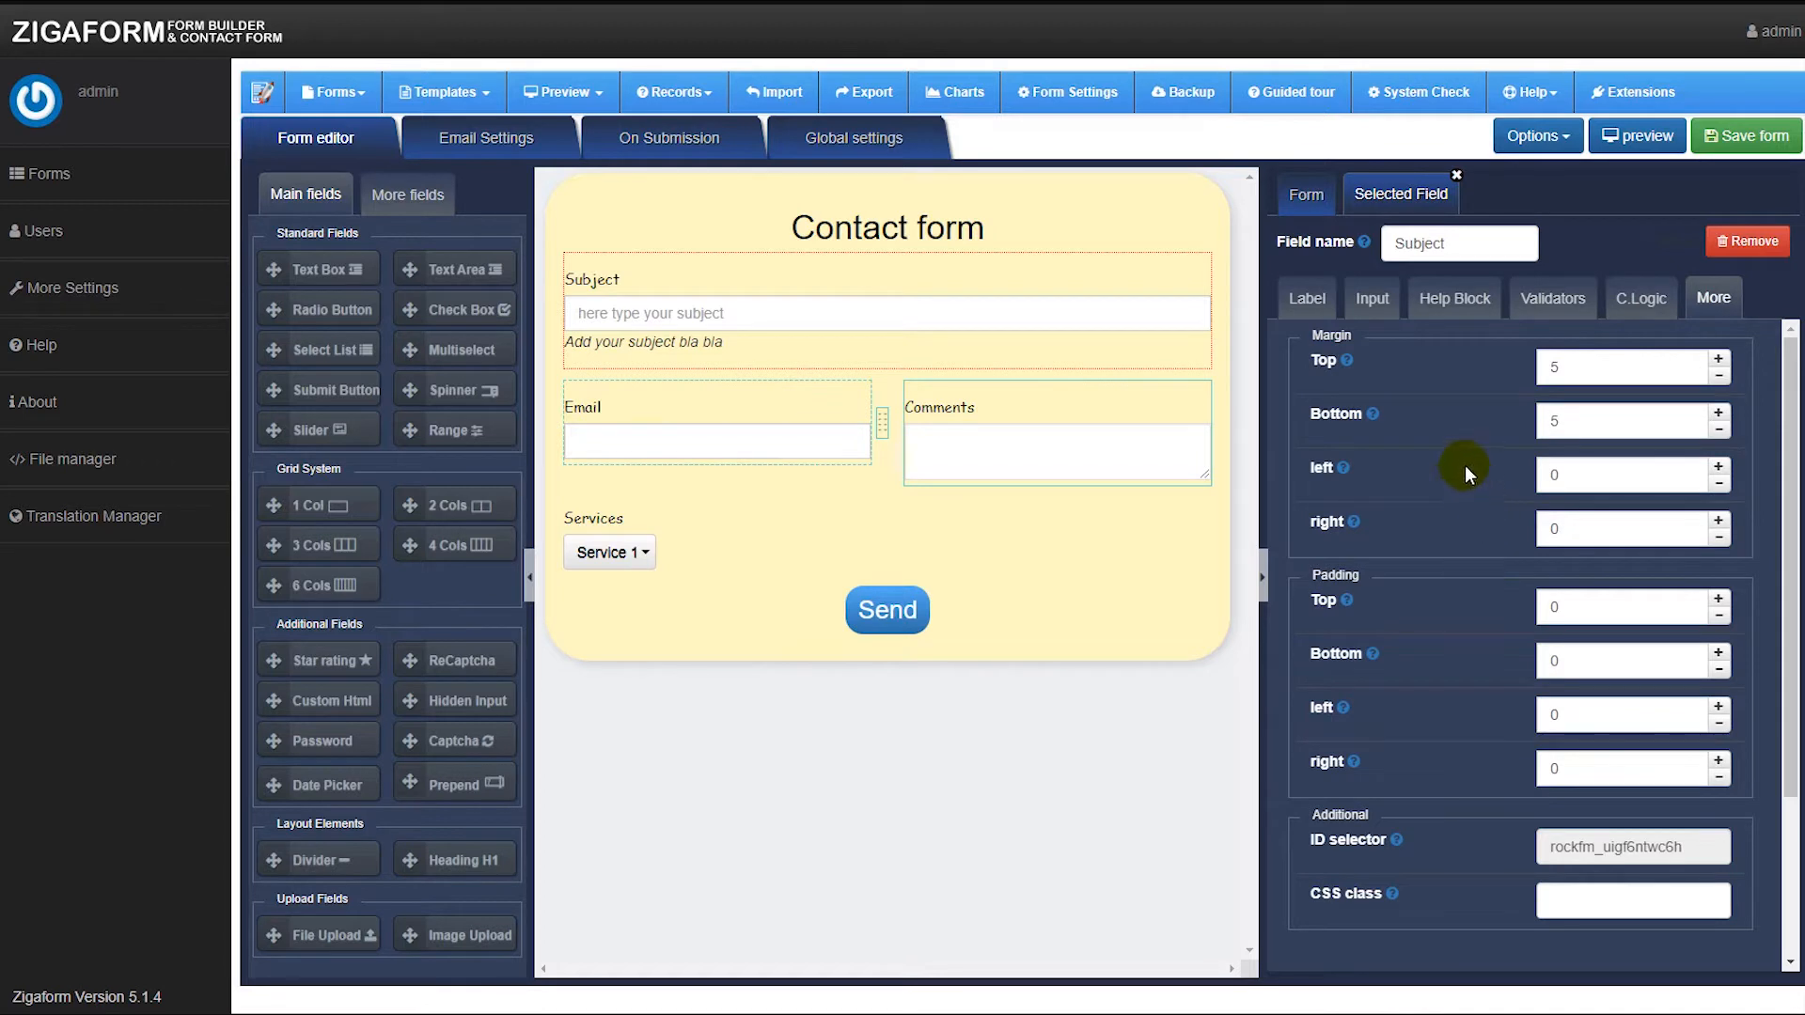
{"action": "mouse_move", "coordinate": [1131, 399]}
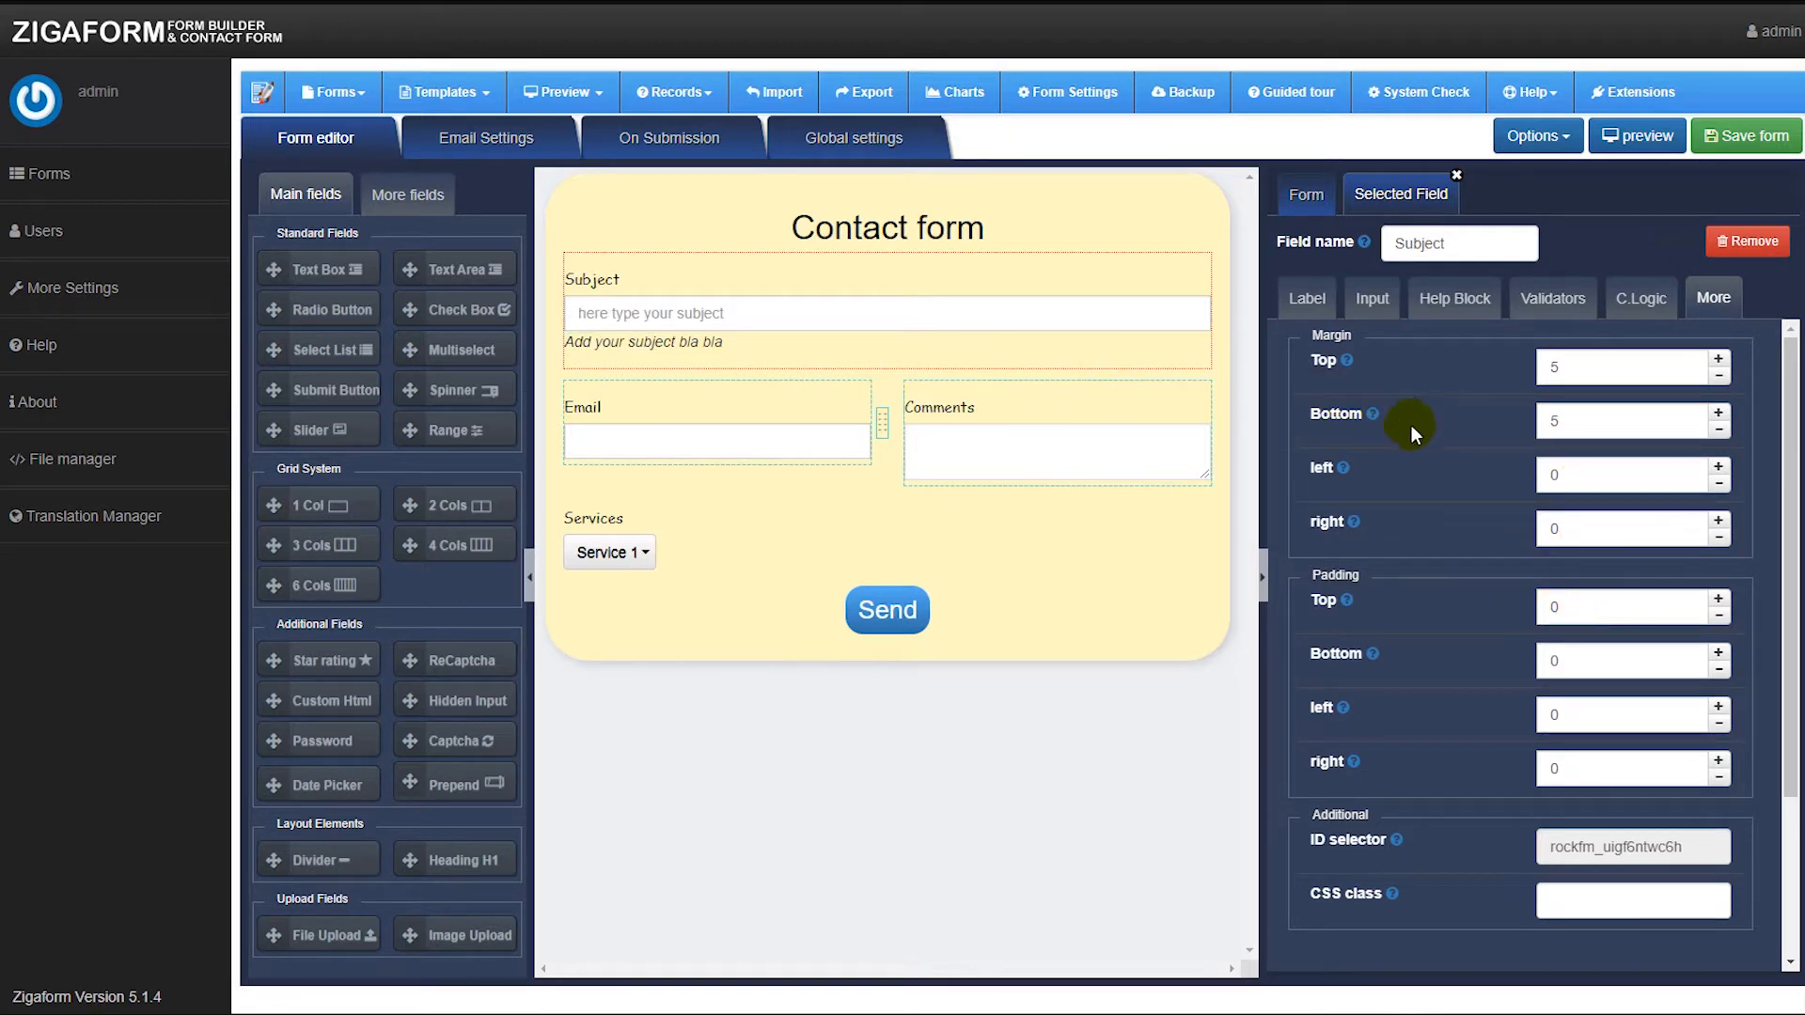
{"action": "double_click", "coordinate": [1641, 422]}
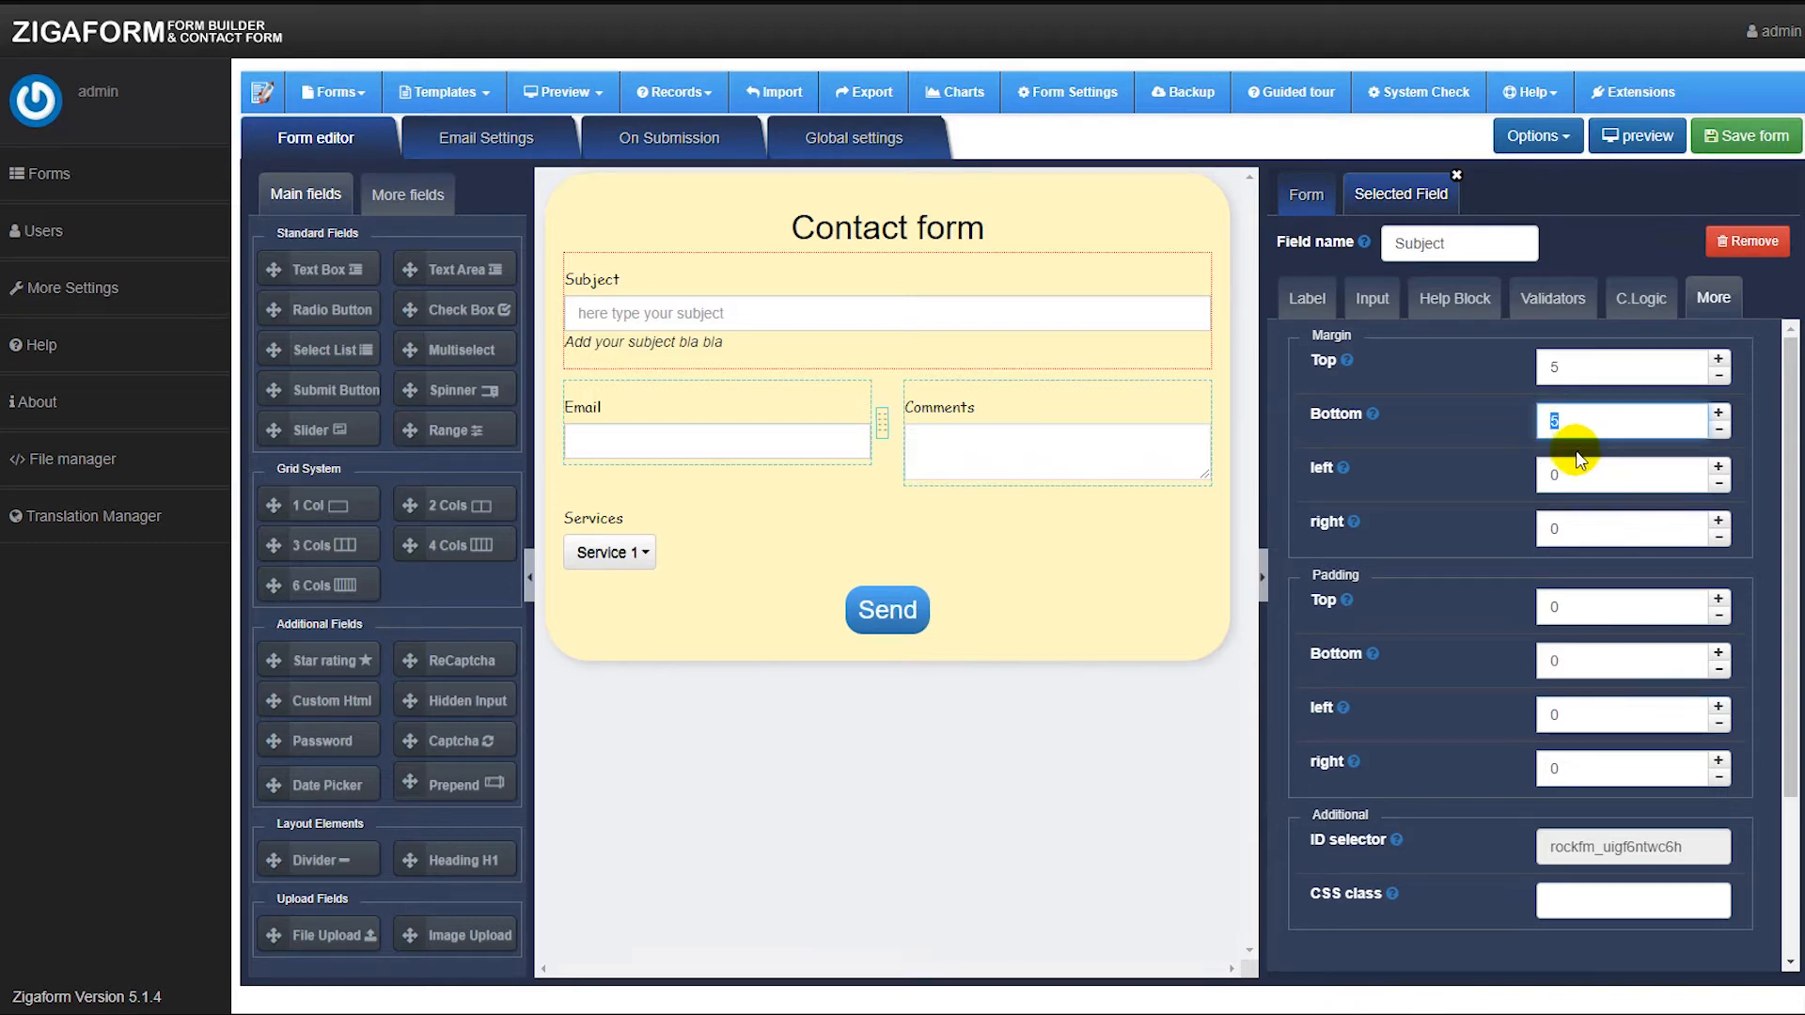
{"action": "type", "text": "20"}
{"action": "key", "text": "BackSpace"}
{"action": "key", "text": "BackSpace"}
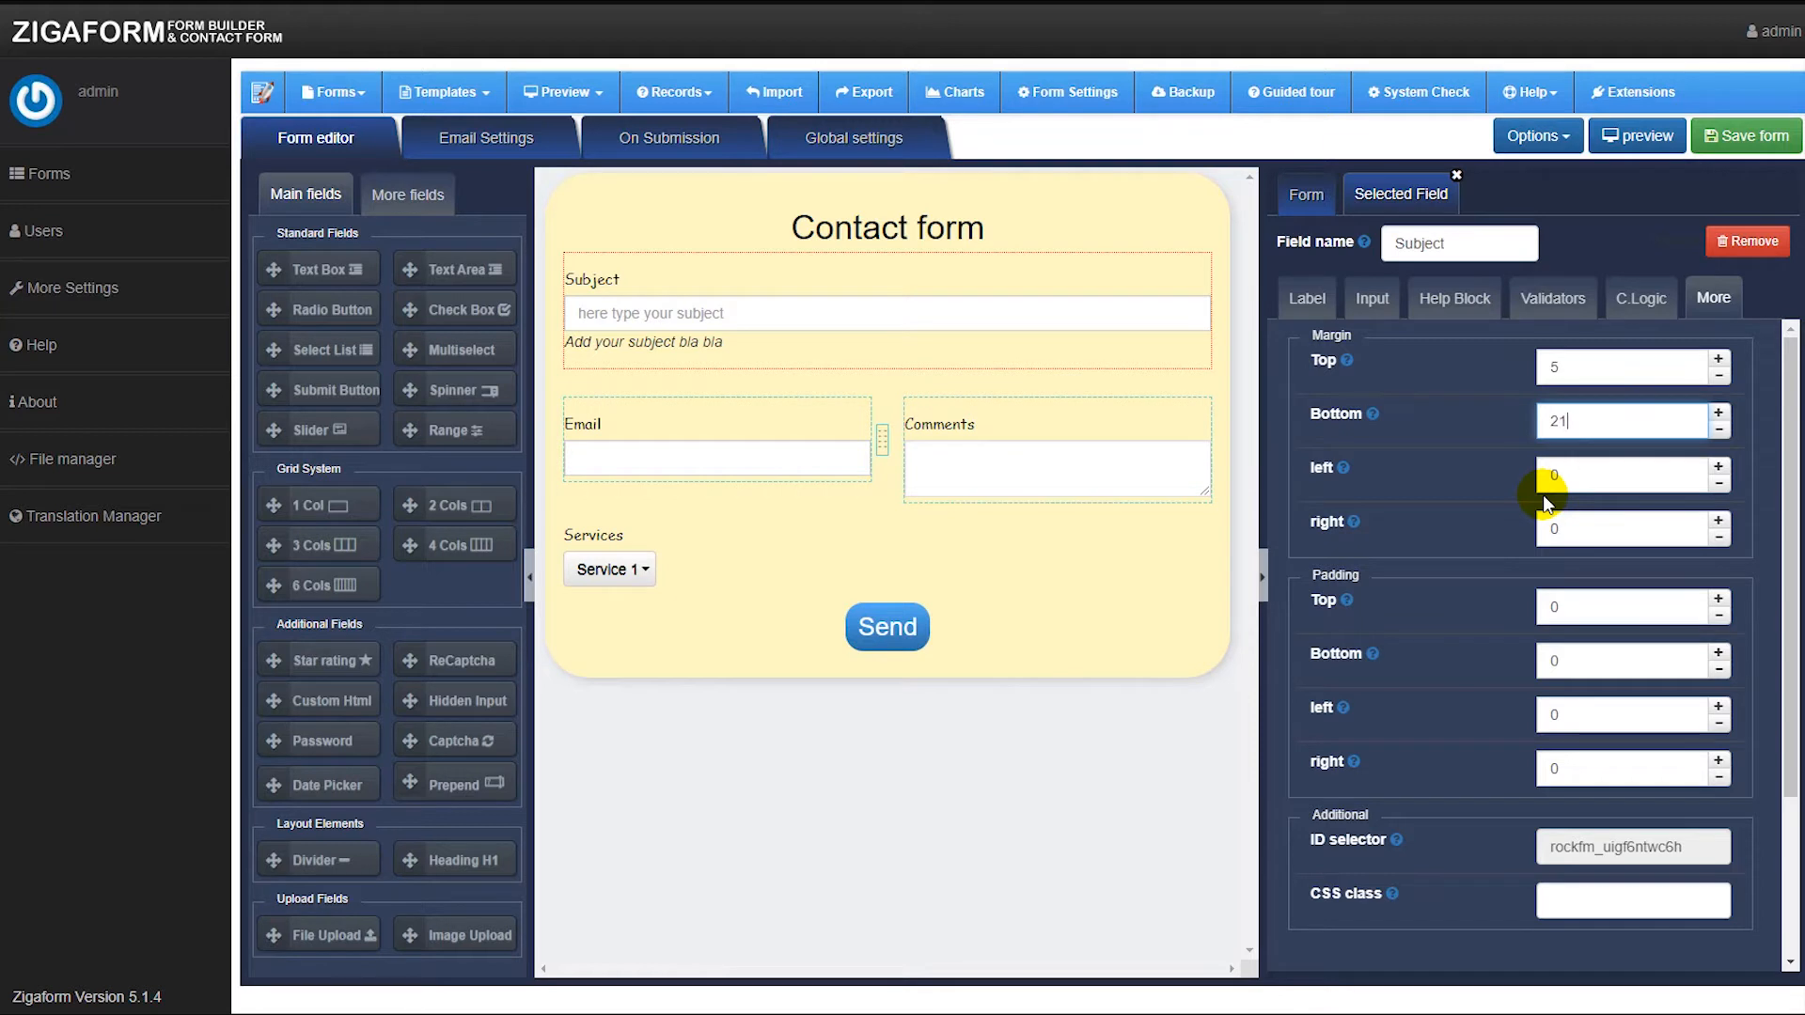
{"action": "type", "text": "66"}
{"action": "key", "text": "Up"}
{"action": "key", "text": "Up"}
{"action": "key", "text": "Up"}
{"action": "key", "text": "Up"}
{"action": "key", "text": "Up"}
{"action": "key", "text": "Up"}
{"action": "key", "text": "Up"}
{"action": "key", "text": "Up"}
{"action": "key", "text": "Up"}
{"action": "key", "text": "Up"}
{"action": "key", "text": "Down"}
{"action": "key", "text": "Down"}
{"action": "key", "text": "Down"}
{"action": "key", "text": "Down"}
{"action": "key", "text": "Down"}
{"action": "key", "text": "Down"}
{"action": "key", "text": "Down"}
{"action": "key", "text": "Down"}
{"action": "key", "text": "Down"}
{"action": "key", "text": "Down"}
{"action": "key", "text": "BackSpace"}
{"action": "key", "text": "BackSpace"}
{"action": "key", "text": "BackSpace"}
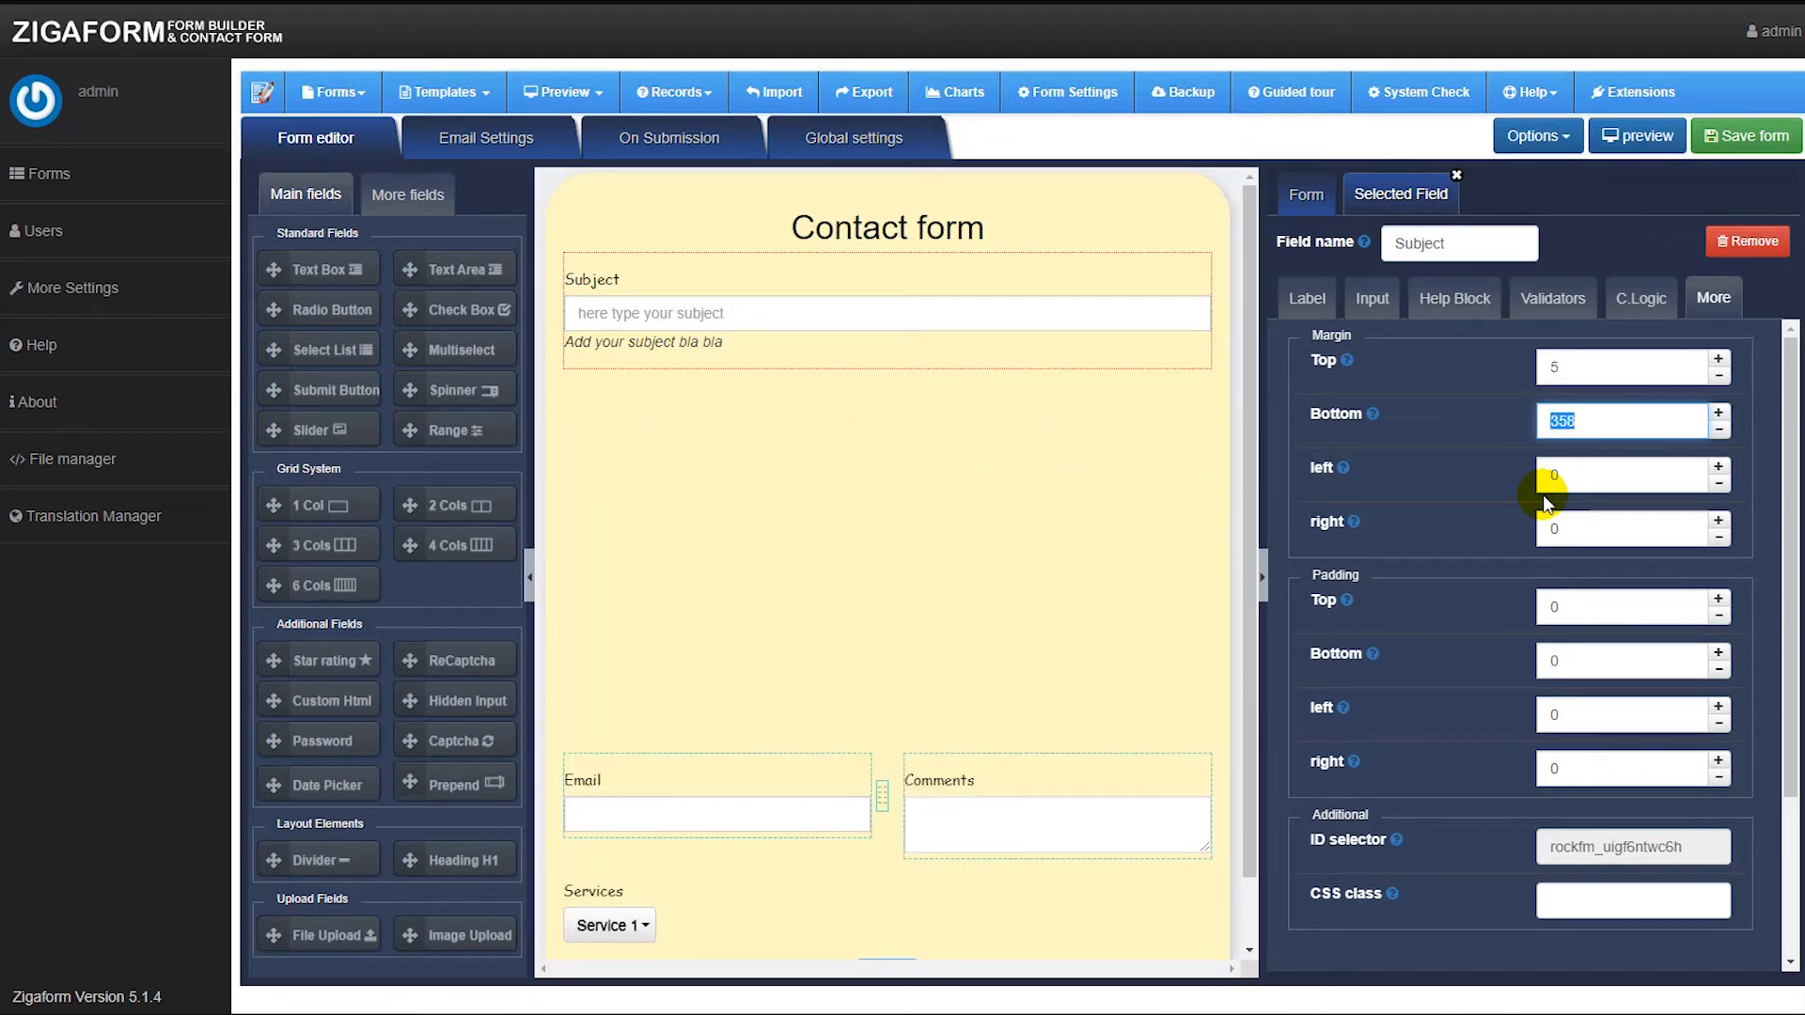
{"action": "type", "text": "20"}
{"action": "left_click", "coordinate": [1492, 478]}
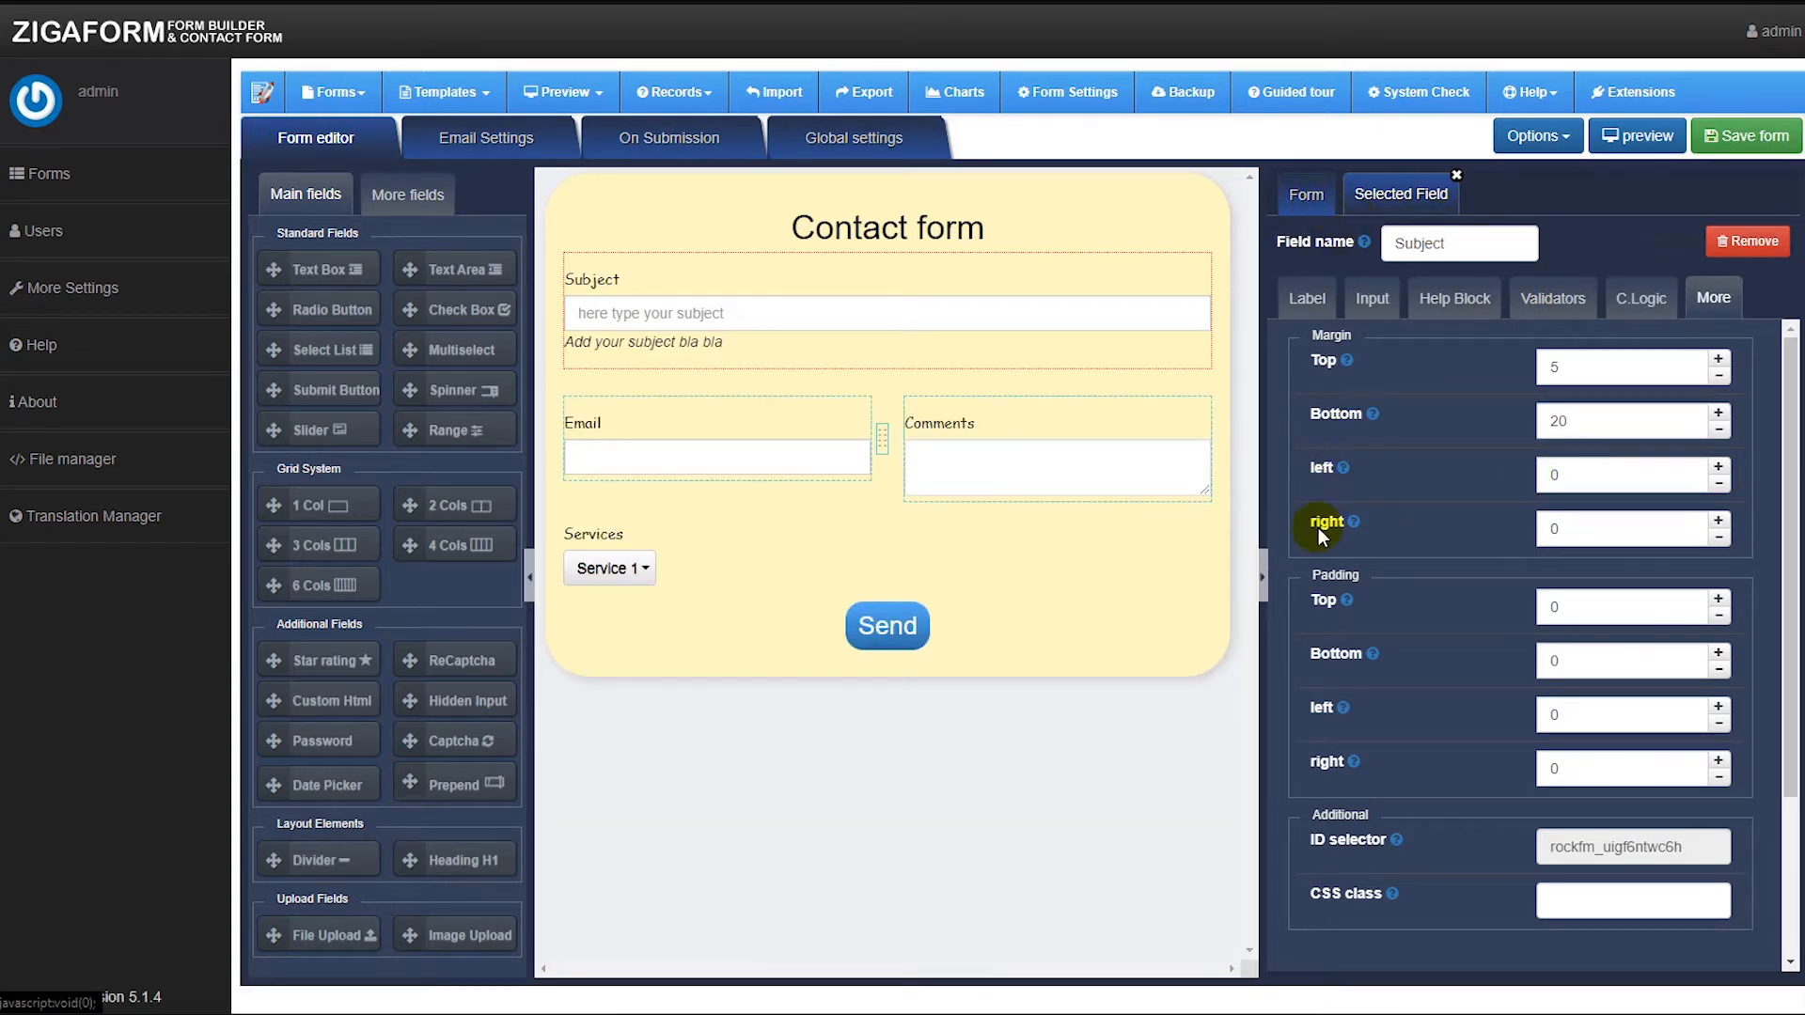
Review the form's skin settings and the field palette tabs.
{"action": "left_click", "coordinate": [1310, 199]}
{"action": "scroll", "coordinate": [1421, 447], "scroll_direction": "down", "scroll_amount": 4}
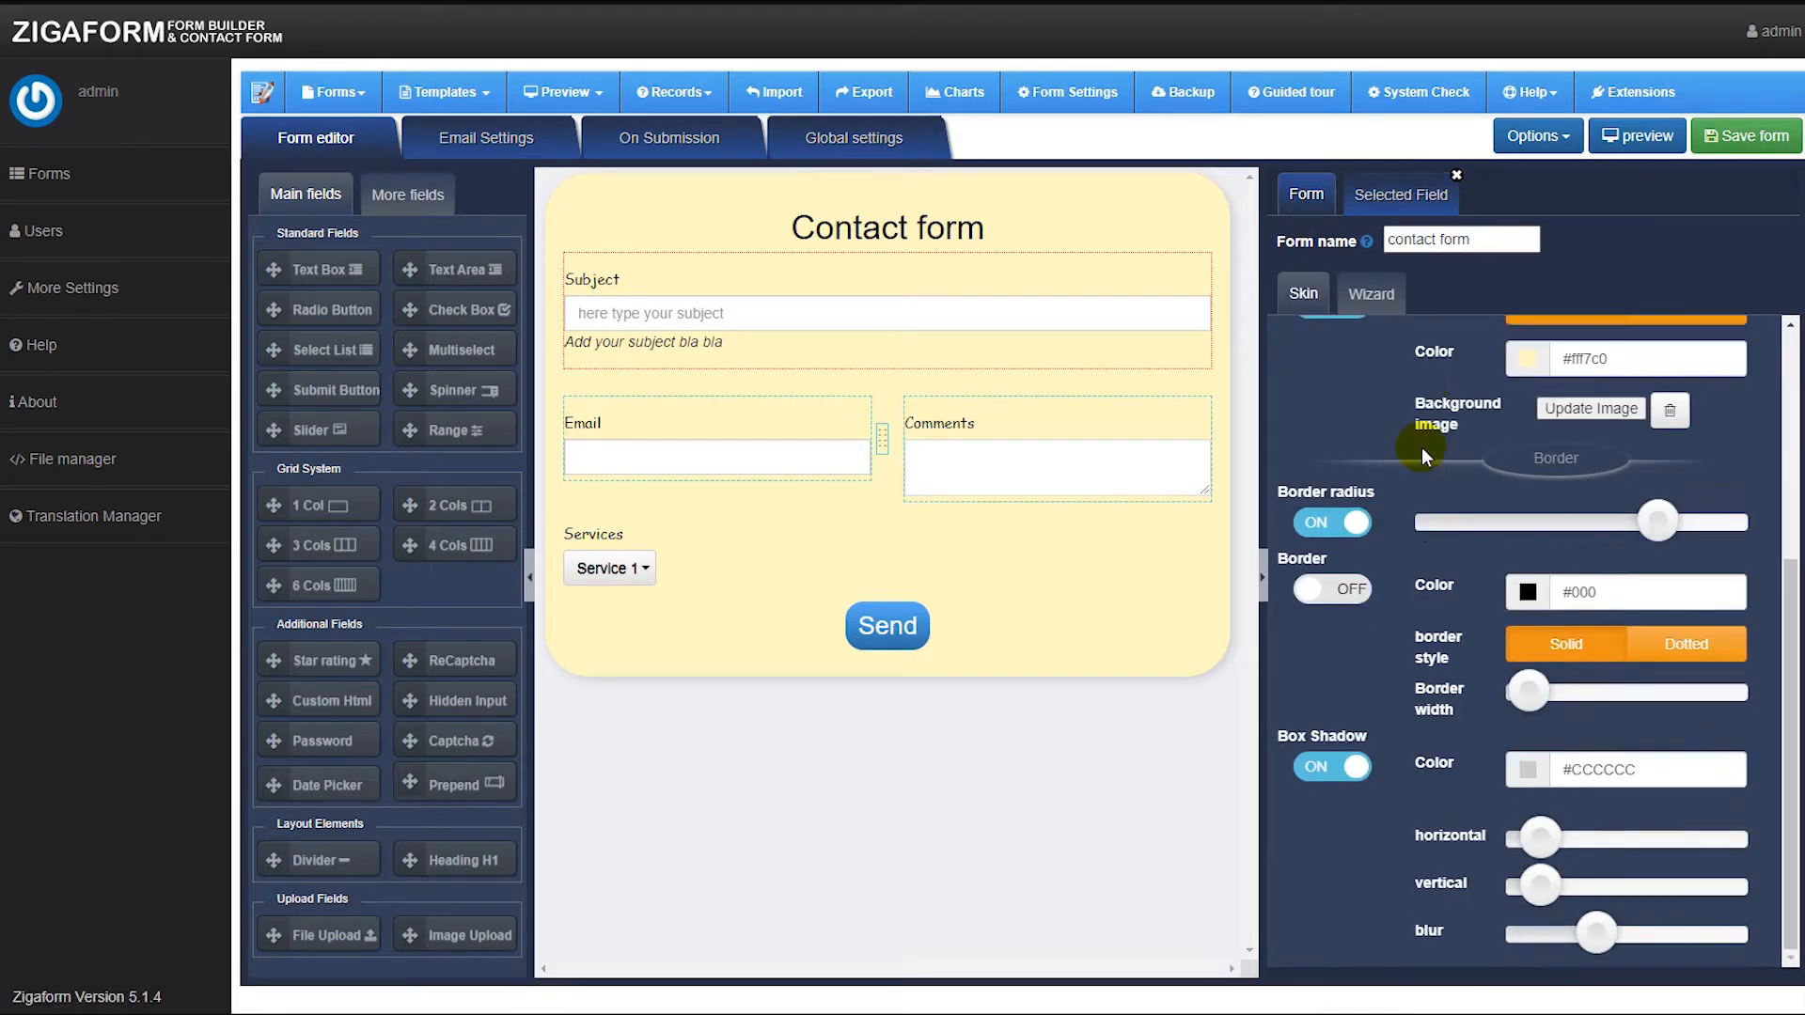
{"action": "scroll", "coordinate": [1421, 447], "scroll_direction": "up", "scroll_amount": 5}
{"action": "left_click", "coordinate": [406, 195]}
{"action": "left_click", "coordinate": [326, 200]}
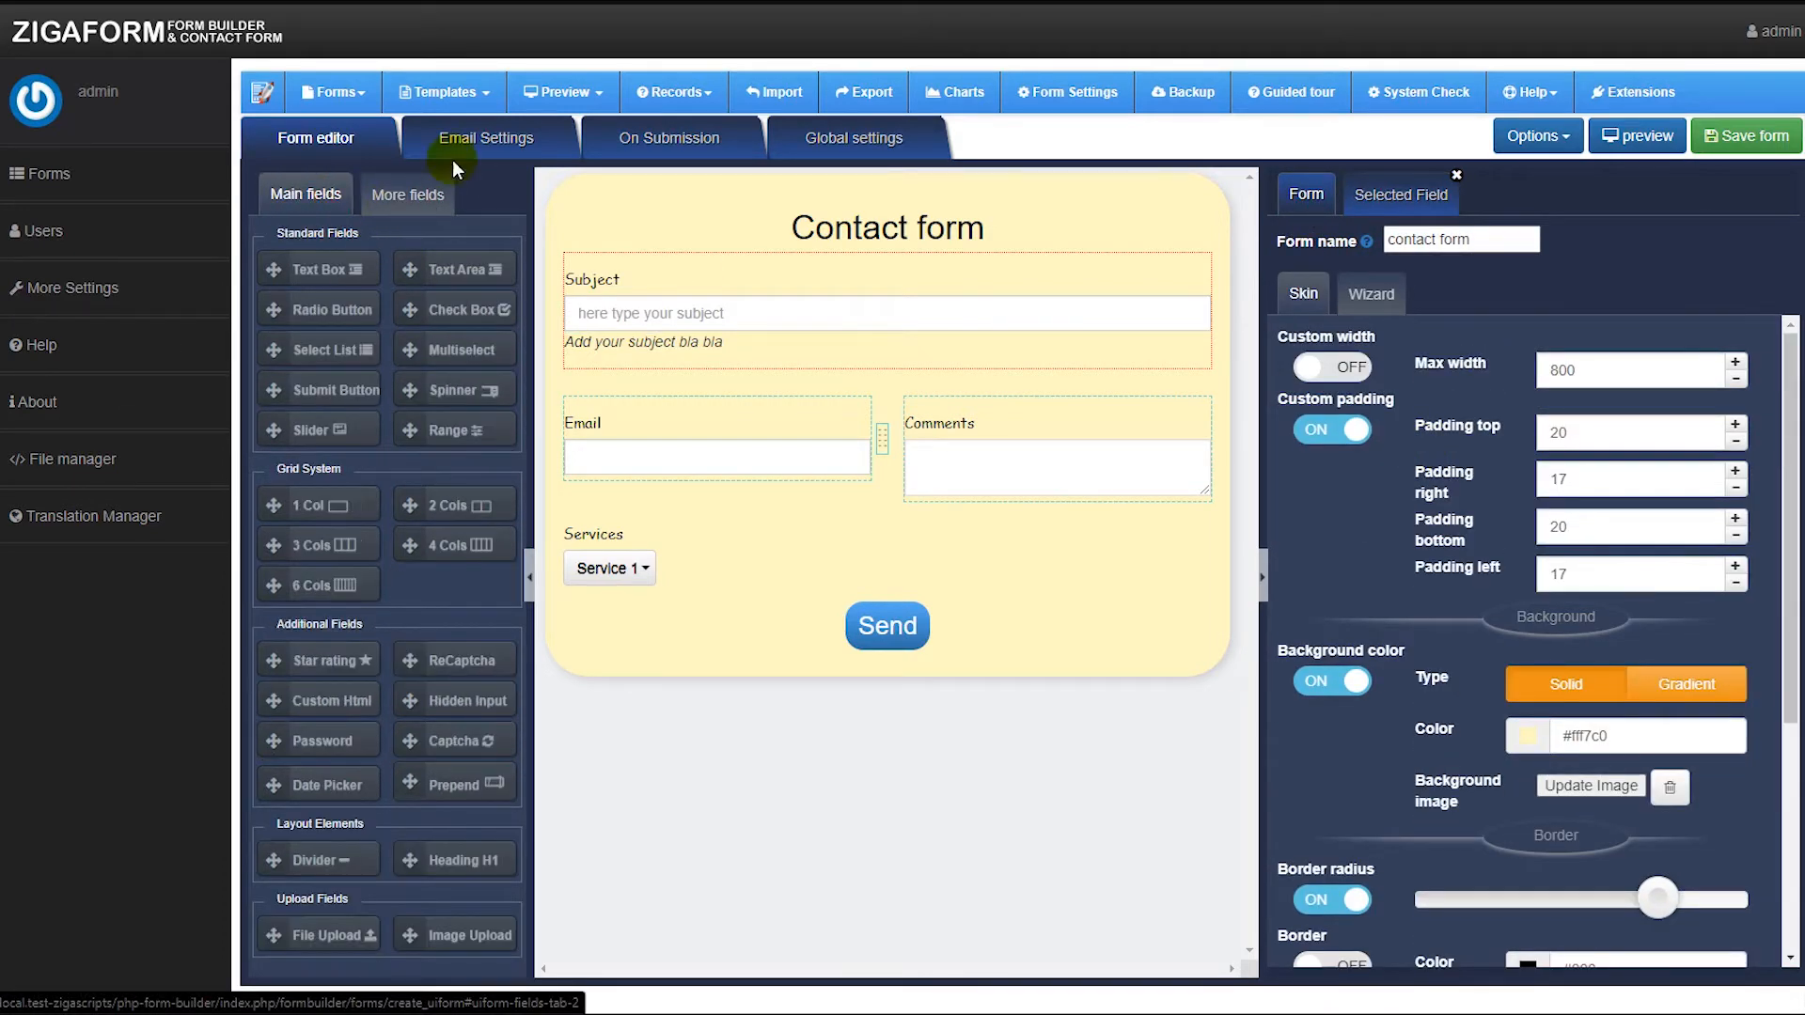
In Email Settings, replace the admin template's summary variable with lines subject:, email:, comments: and services:.
{"action": "left_click", "coordinate": [455, 143]}
{"action": "scroll", "coordinate": [471, 657], "scroll_direction": "down", "scroll_amount": 3}
{"action": "scroll", "coordinate": [471, 648], "scroll_direction": "up", "scroll_amount": 3}
{"action": "scroll", "coordinate": [488, 652], "scroll_direction": "down", "scroll_amount": 4}
{"action": "left_click", "coordinate": [484, 810]}
{"action": "triple_click", "coordinate": [484, 808]}
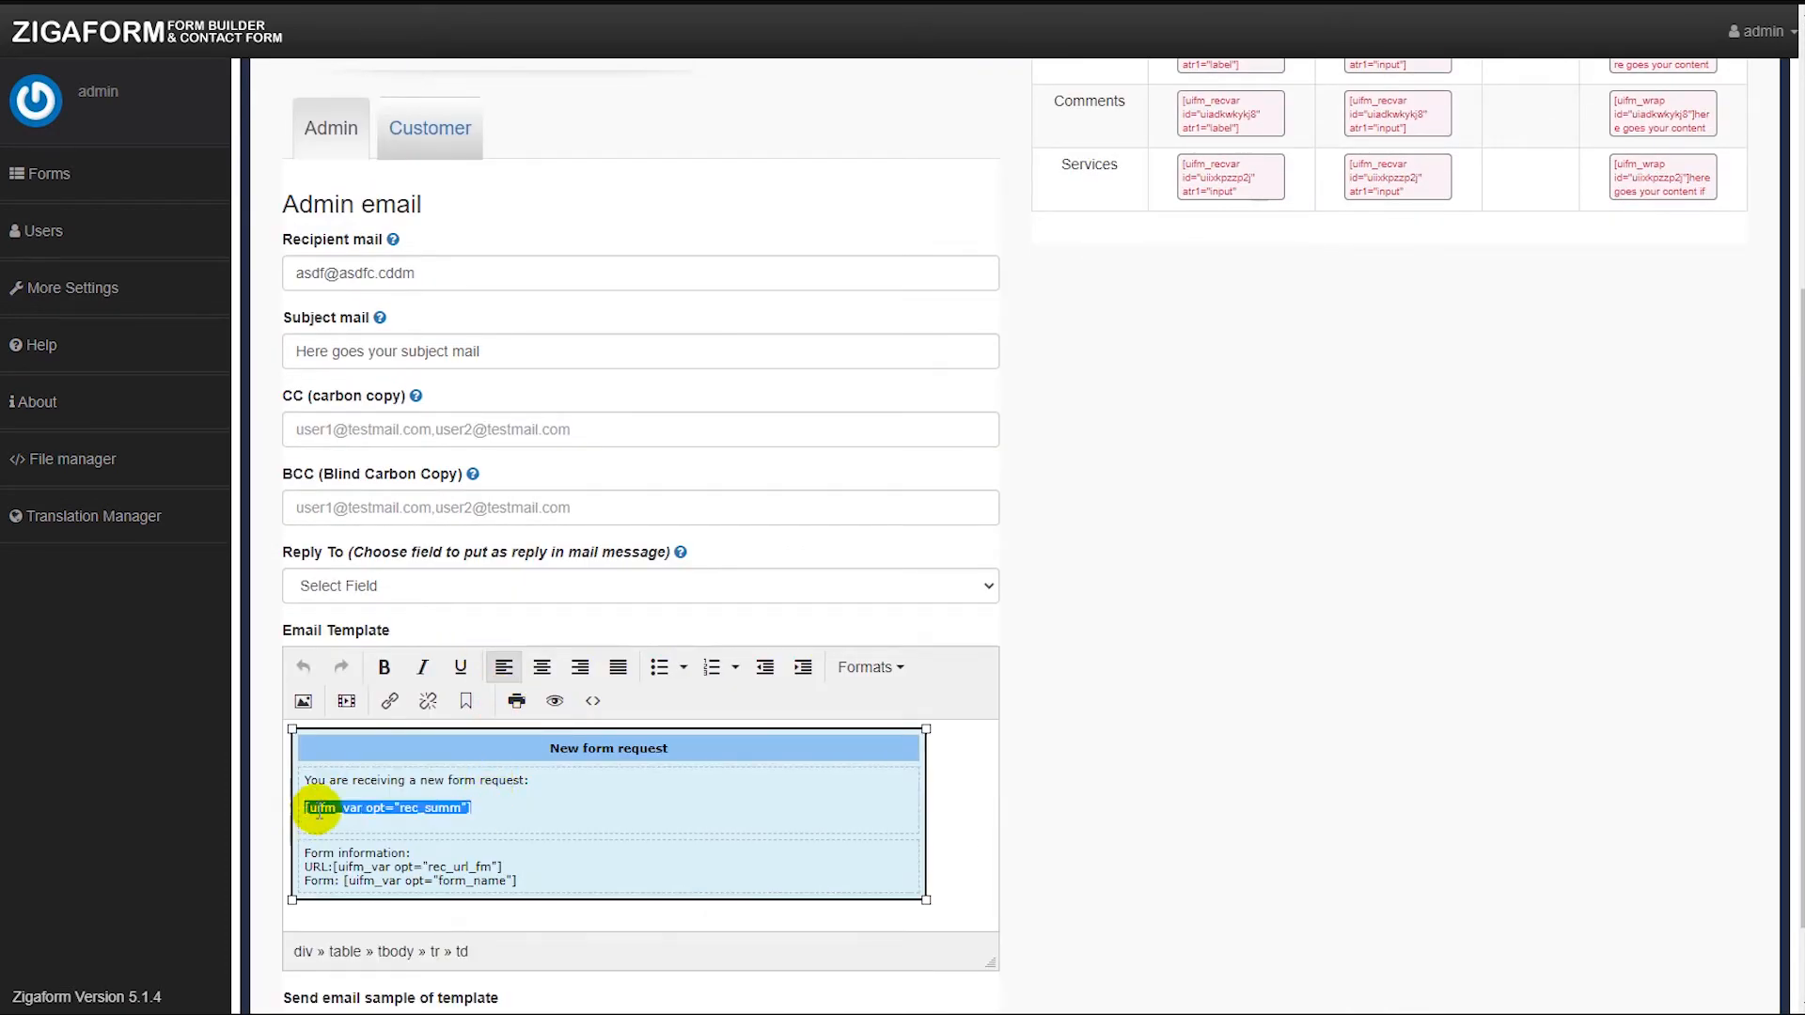
{"action": "left_click_drag", "start_coordinate": [478, 810], "coordinate": [302, 806]}
{"action": "left_click", "coordinate": [401, 808]}
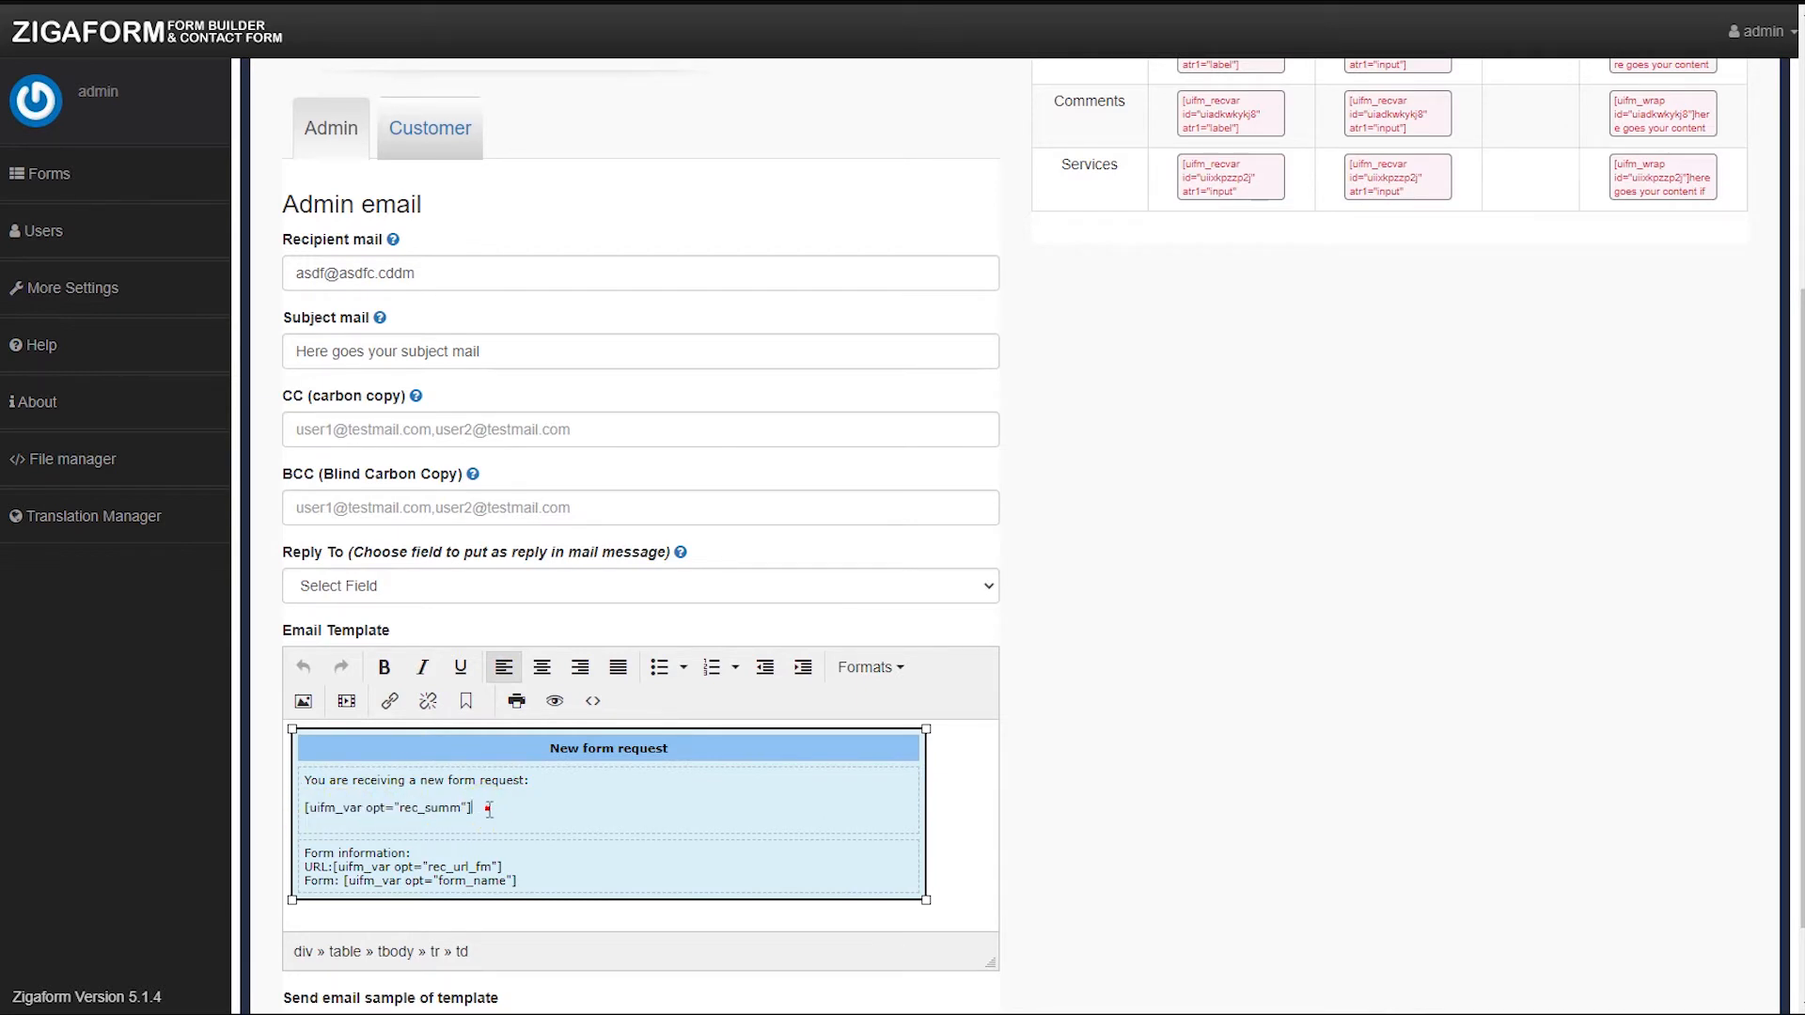
{"action": "left_click_drag", "start_coordinate": [475, 808], "coordinate": [302, 805]}
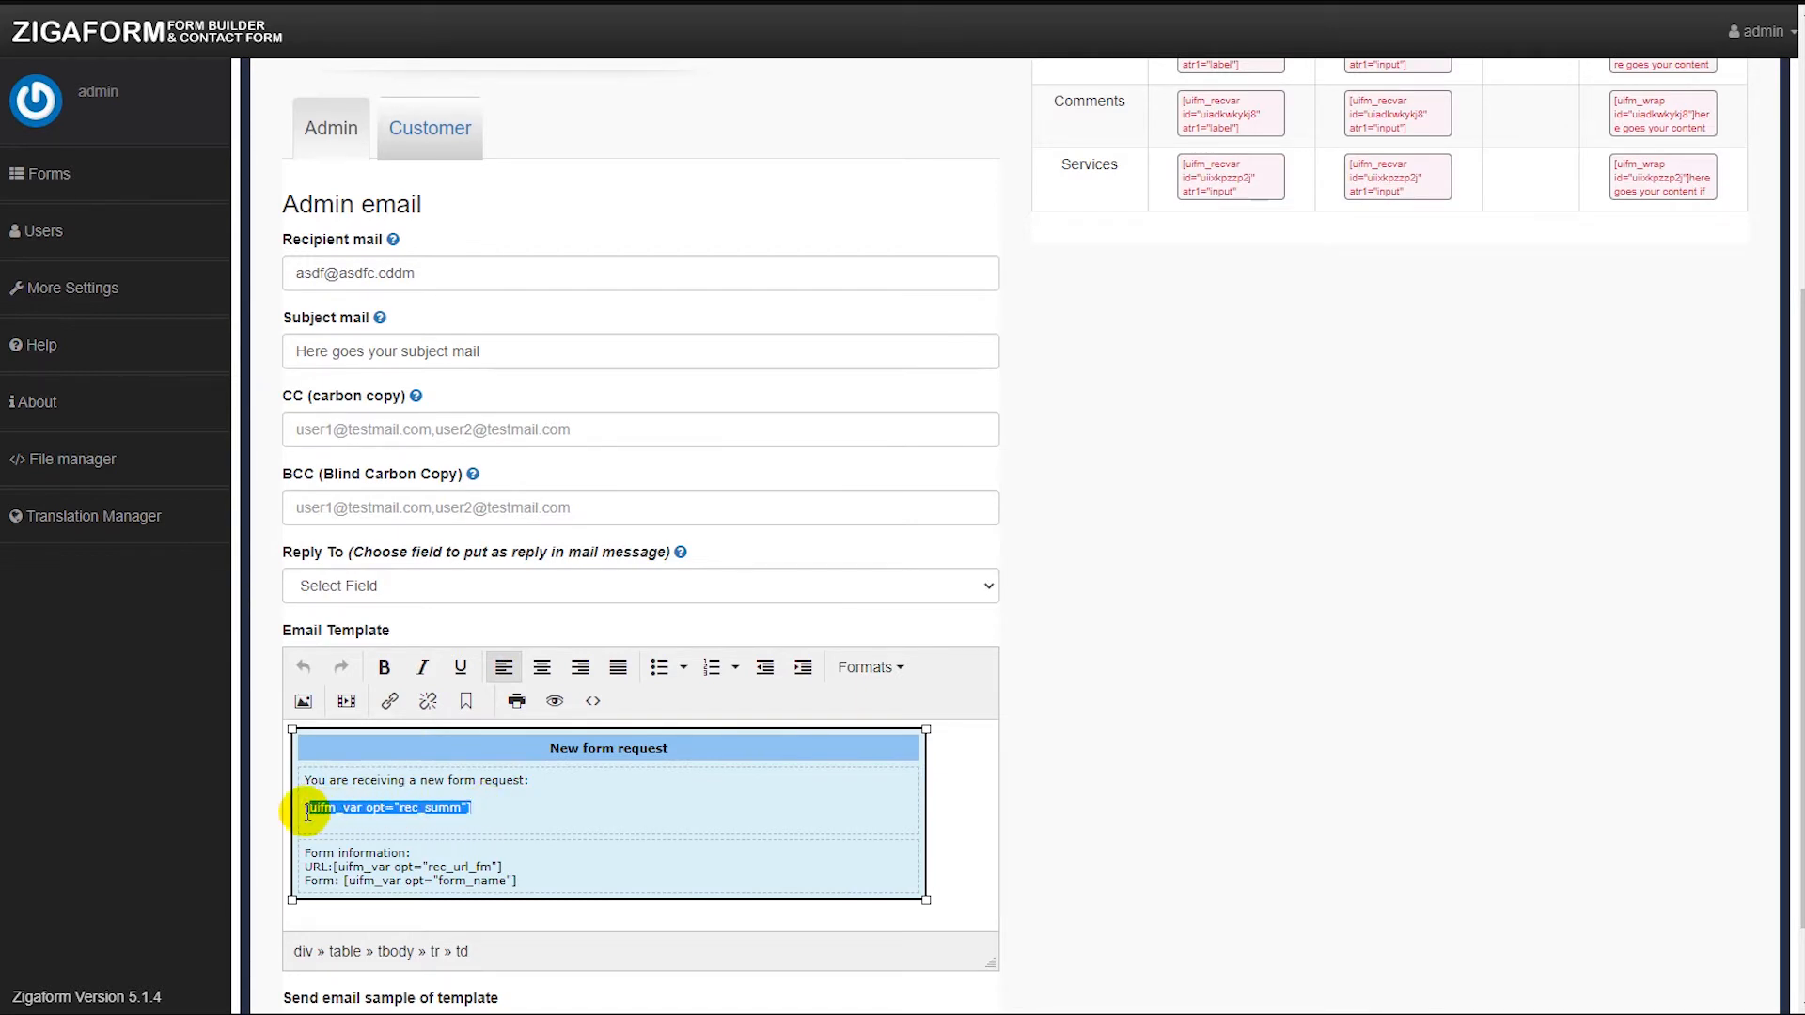
{"action": "scroll", "coordinate": [886, 714], "scroll_direction": "up", "scroll_amount": 1}
{"action": "scroll", "coordinate": [885, 714], "scroll_direction": "down", "scroll_amount": 1}
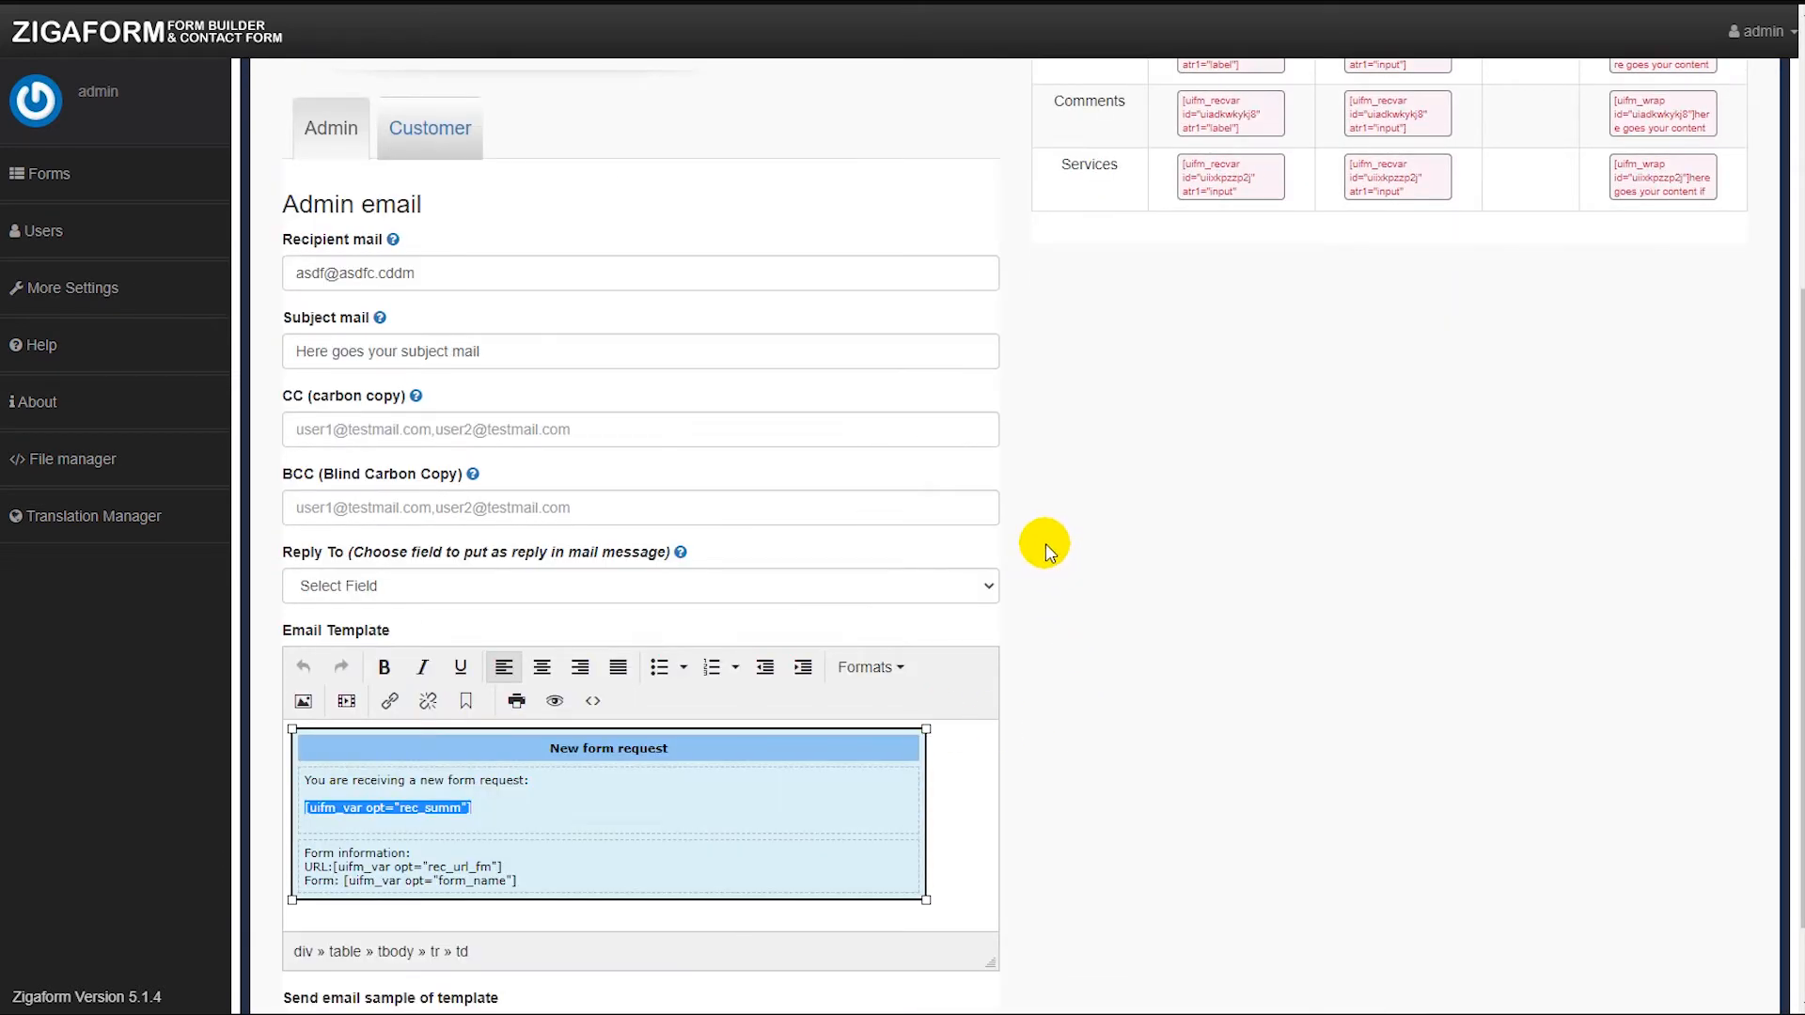
{"action": "left_click", "coordinate": [496, 819]}
{"action": "left_click_drag", "start_coordinate": [473, 809], "coordinate": [301, 805]}
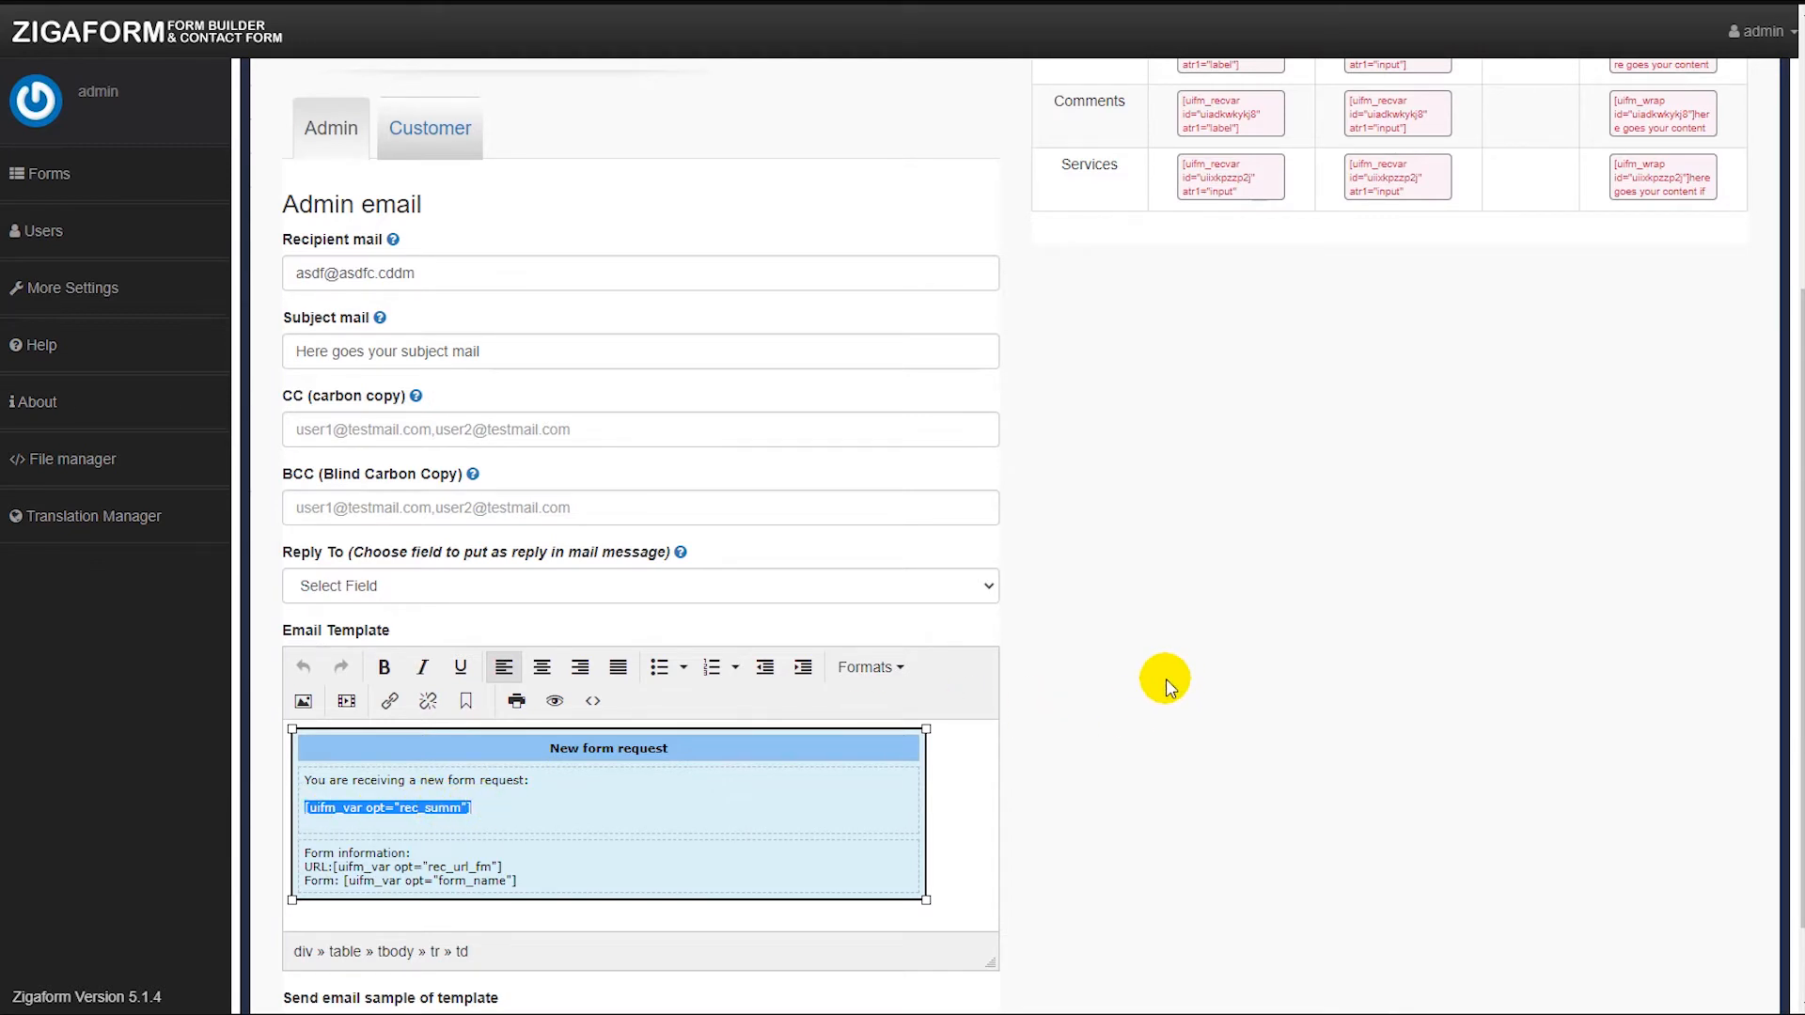
{"action": "type", "text": "subject:"}
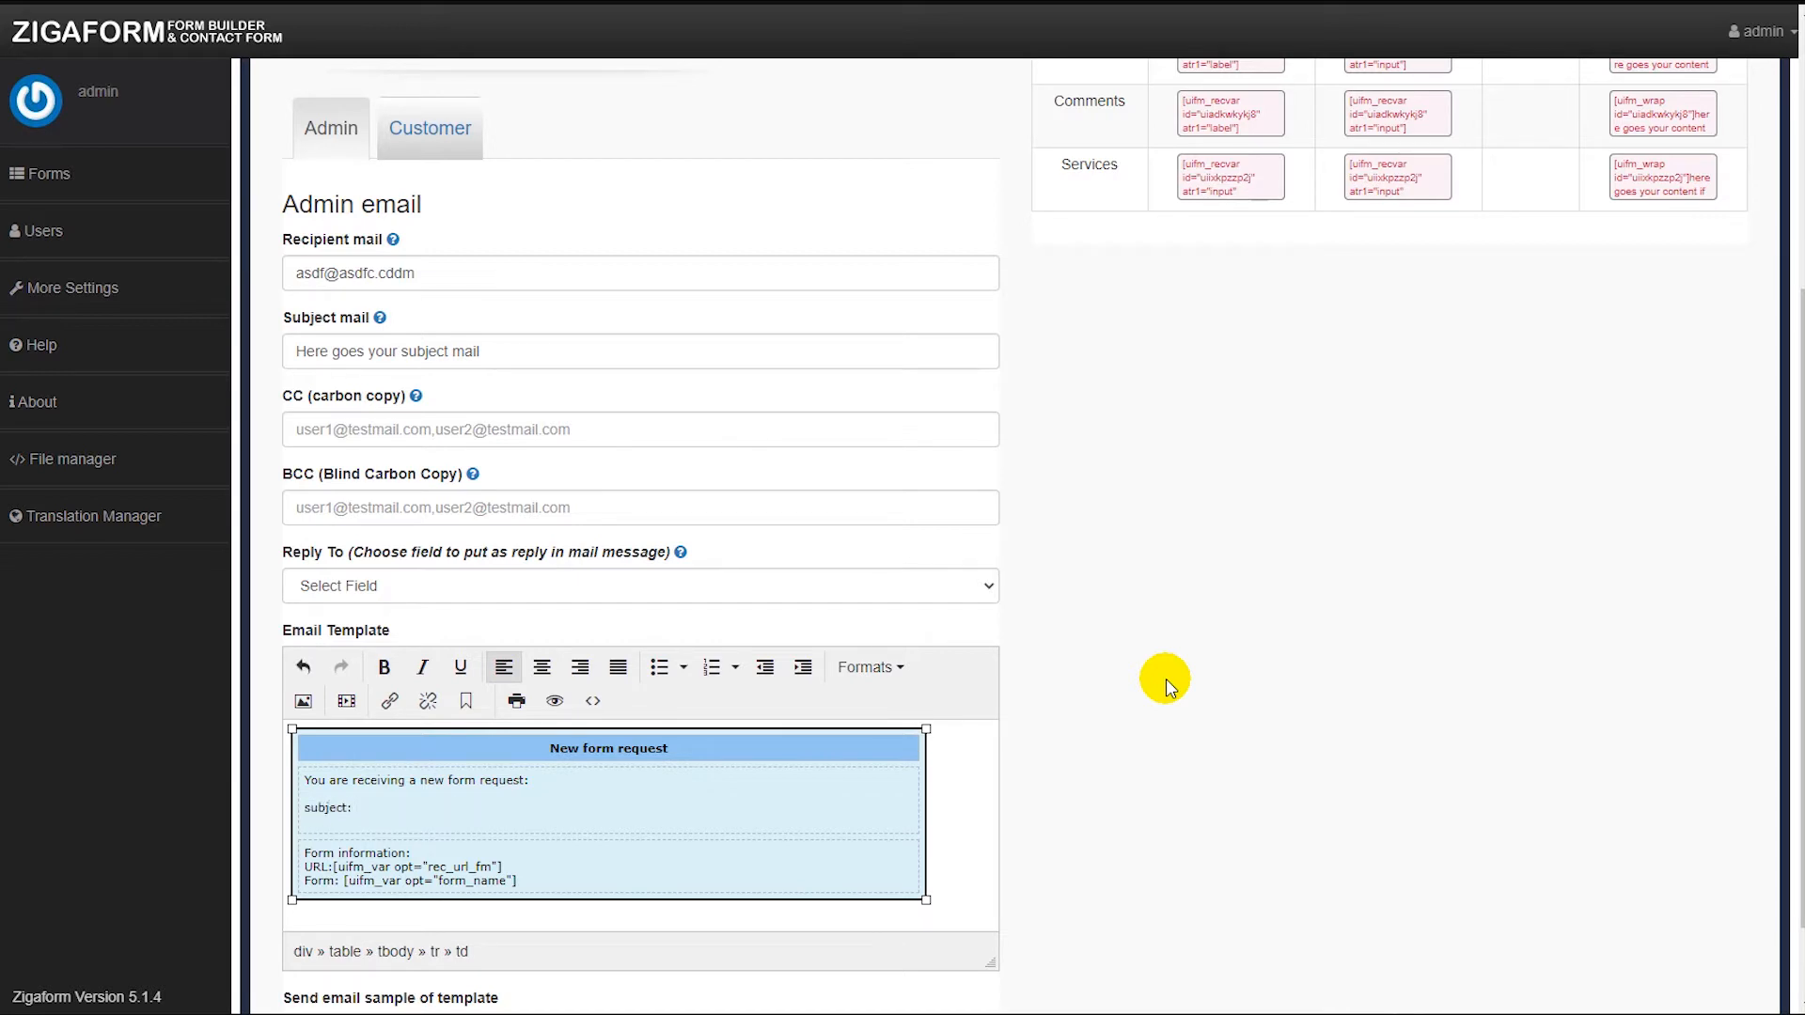
{"action": "key", "text": "Return"}
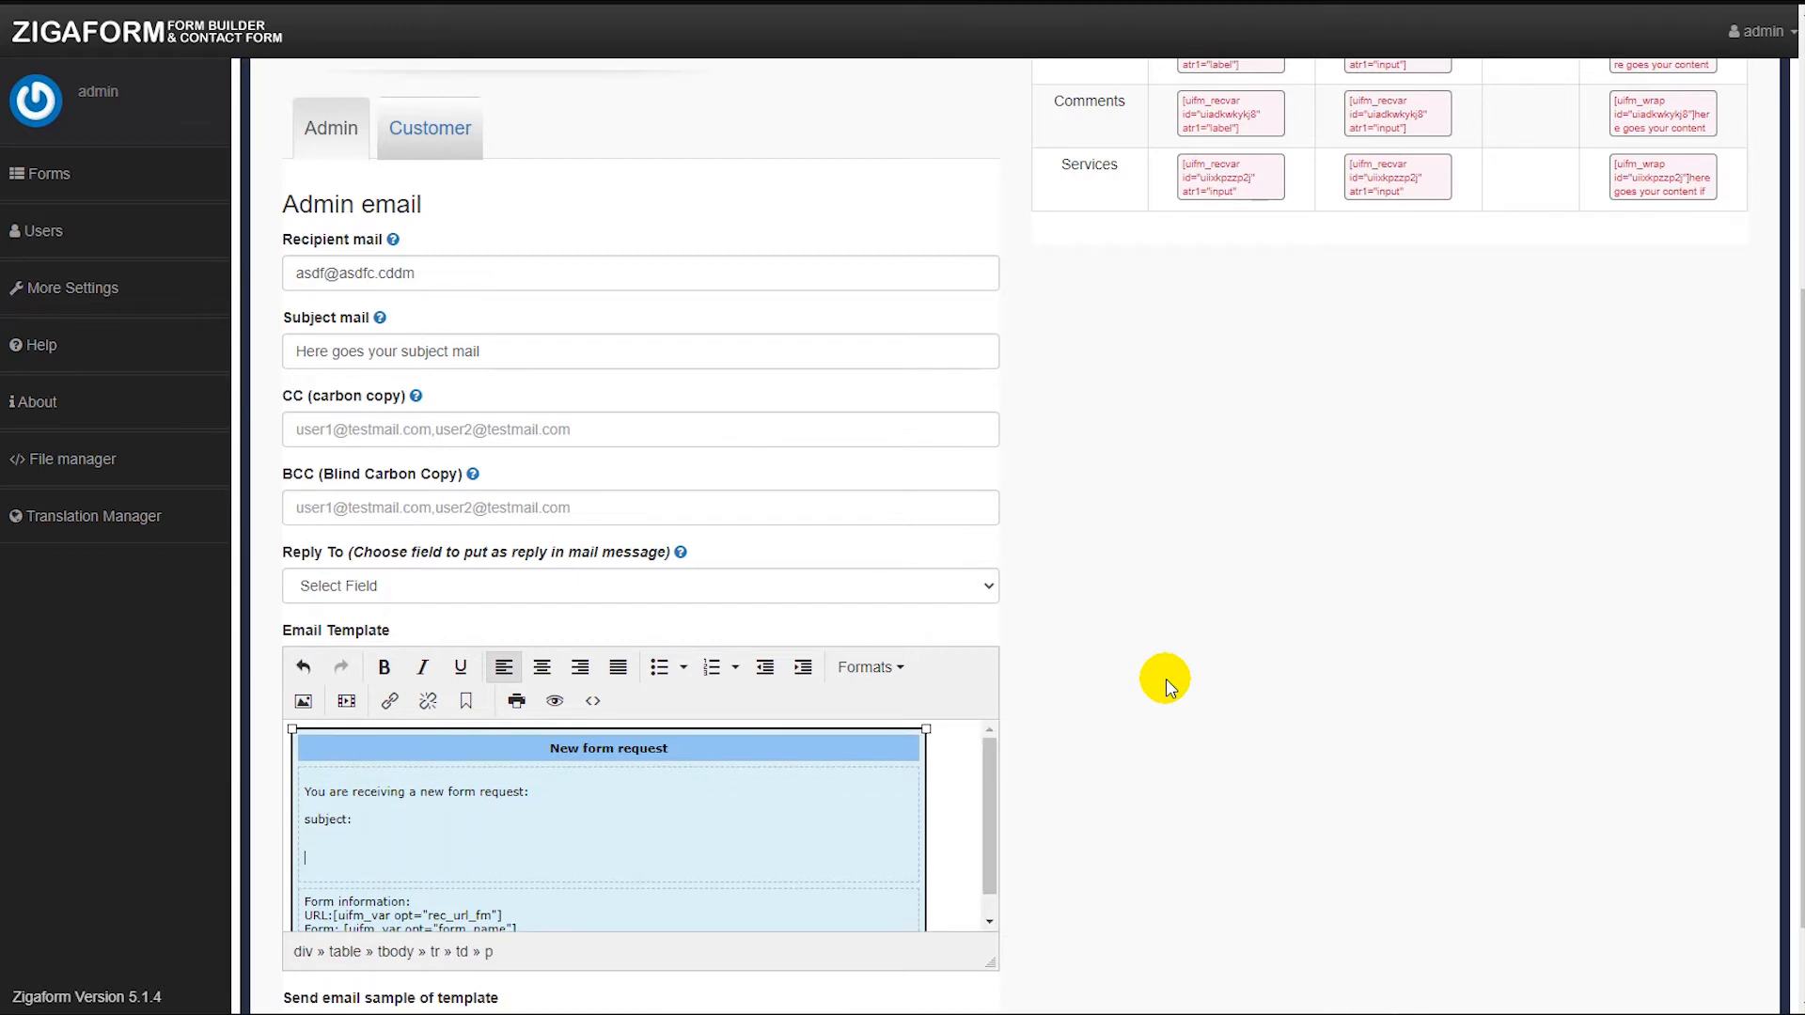
{"action": "type", "text": "email:"}
{"action": "key", "text": "Return"}
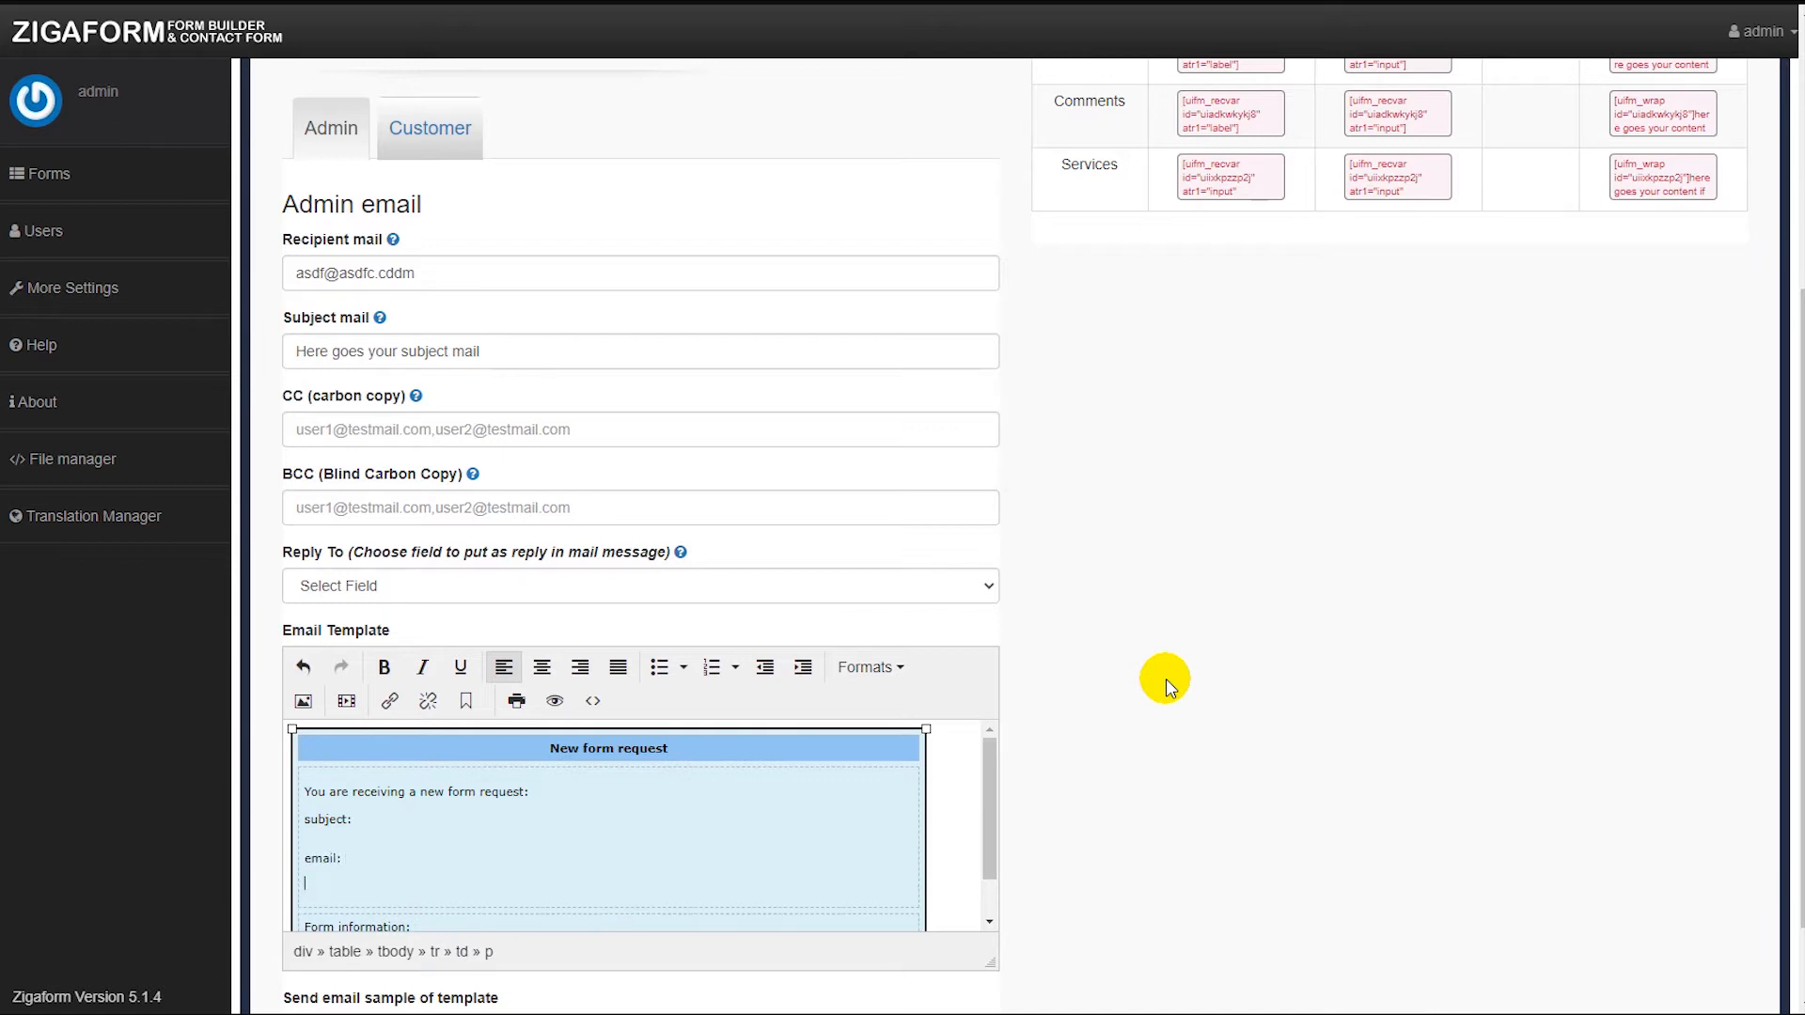
{"action": "type", "text": "comments:"}
{"action": "key", "text": "Return"}
{"action": "type", "text": "services:"}
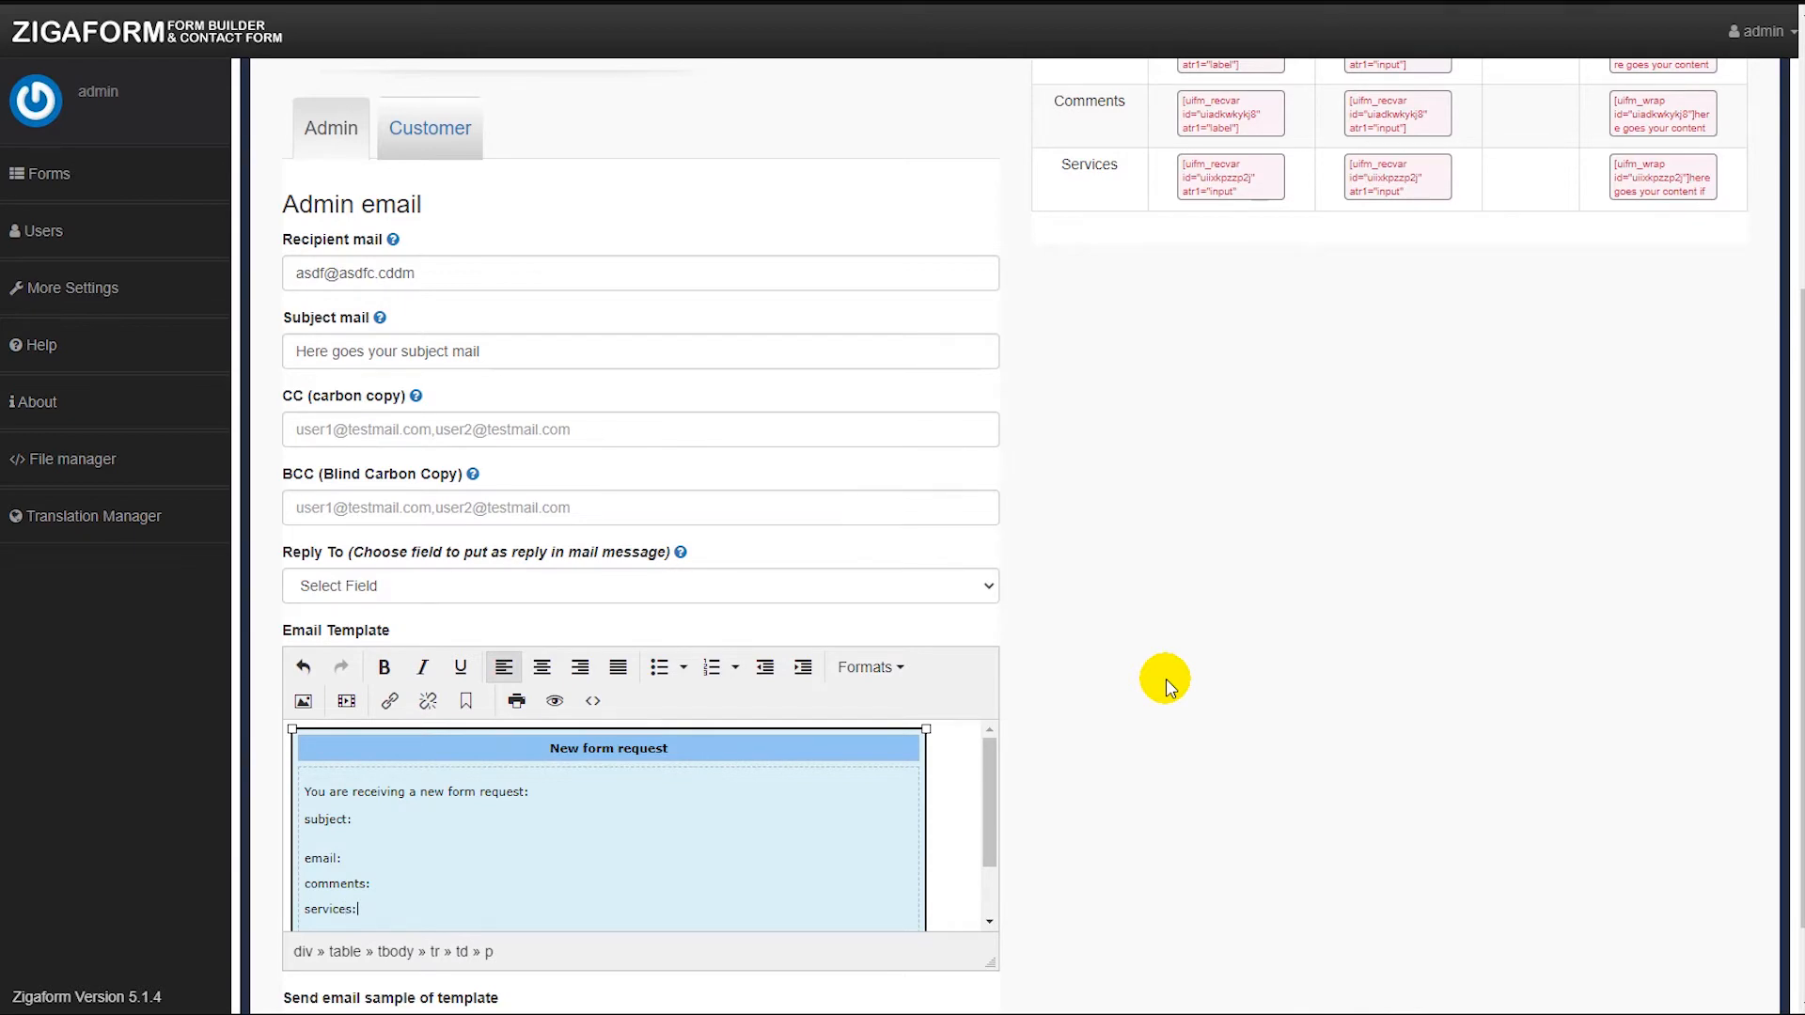
{"action": "scroll", "coordinate": [1166, 679], "scroll_direction": "up", "scroll_amount": 5}
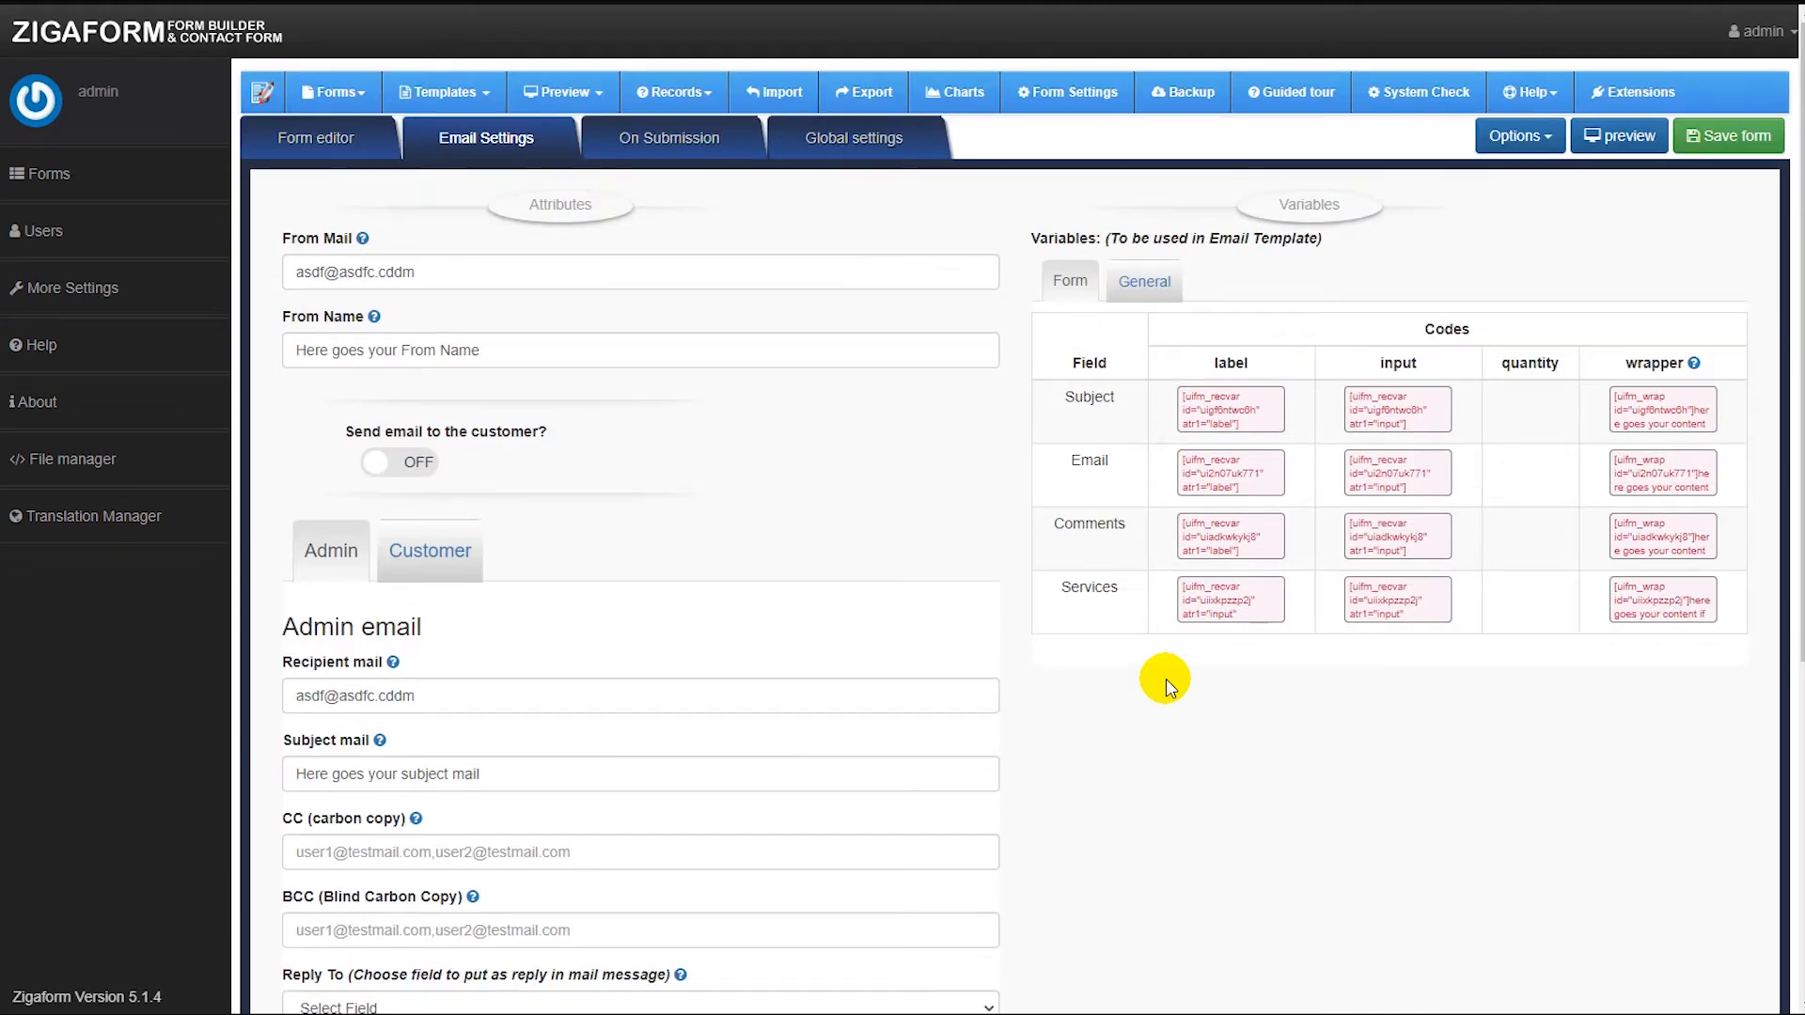
{"action": "scroll", "coordinate": [1165, 679], "scroll_direction": "down", "scroll_amount": 3}
{"action": "scroll", "coordinate": [1378, 526], "scroll_direction": "up", "scroll_amount": 3}
{"action": "scroll", "coordinate": [1218, 446], "scroll_direction": "down", "scroll_amount": 4}
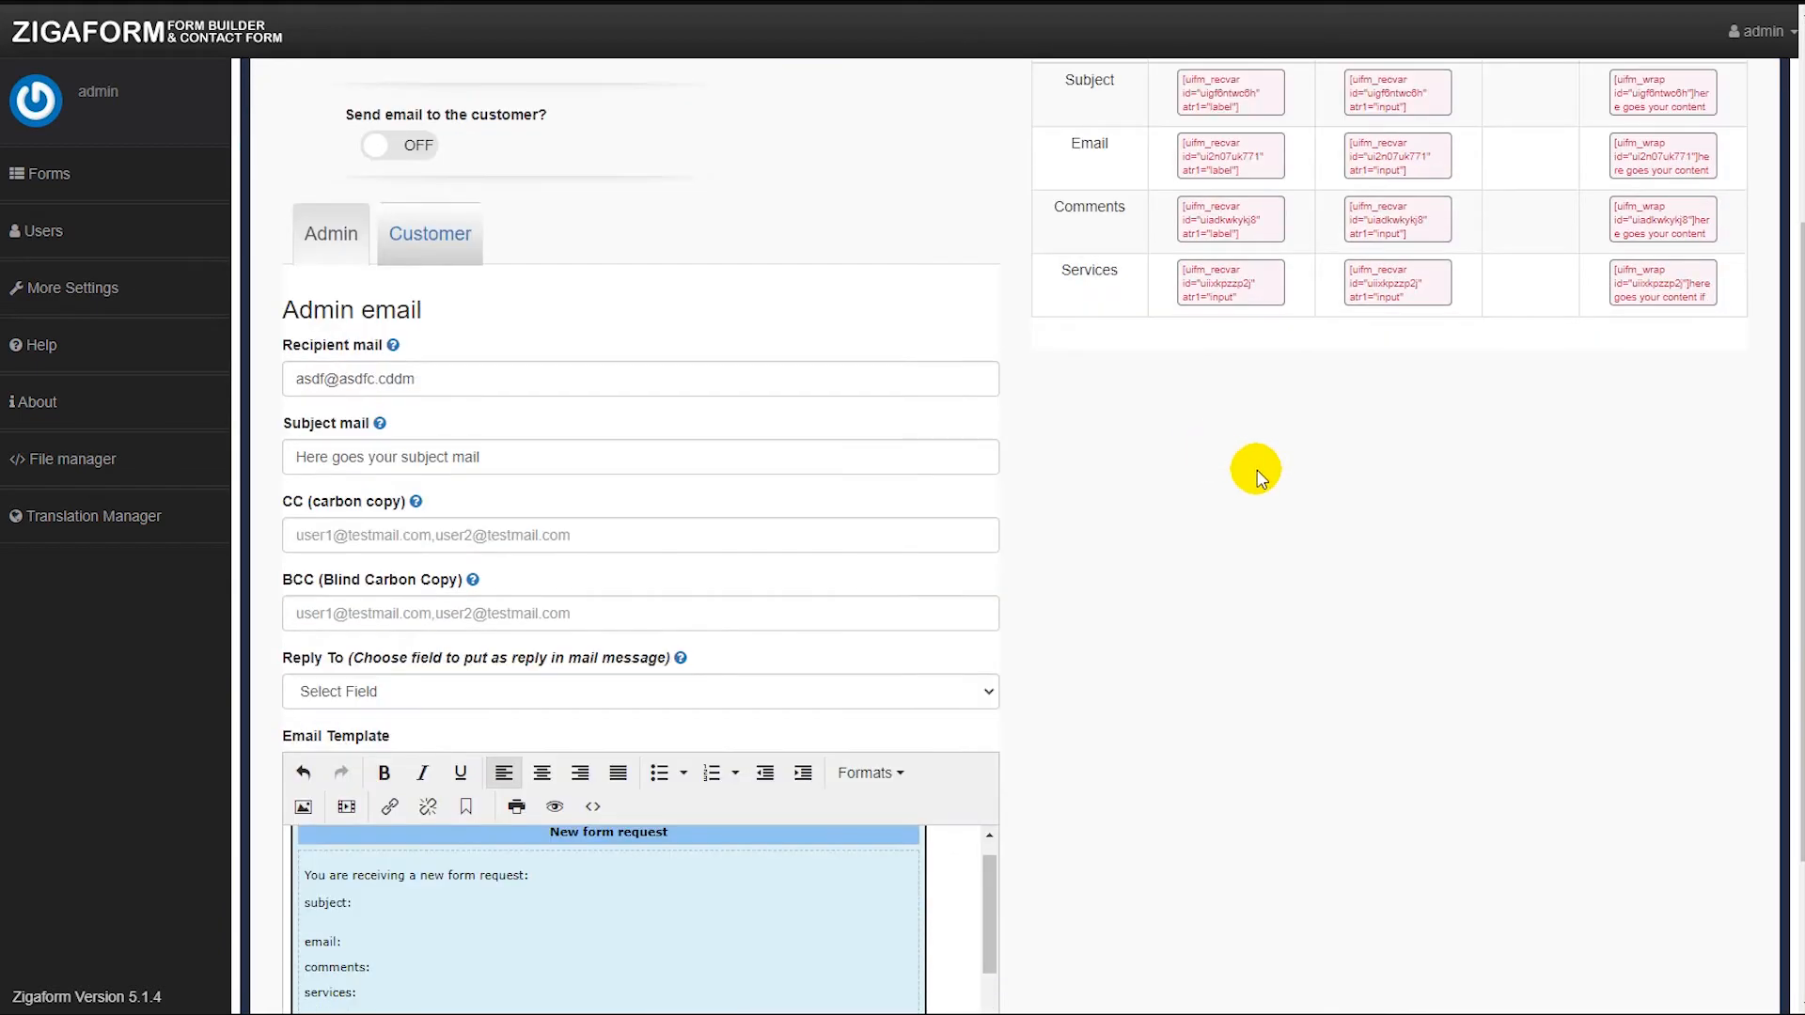
{"action": "scroll", "coordinate": [1283, 423], "scroll_direction": "up", "scroll_amount": 2}
{"action": "scroll", "coordinate": [1354, 376], "scroll_direction": "up", "scroll_amount": 2}
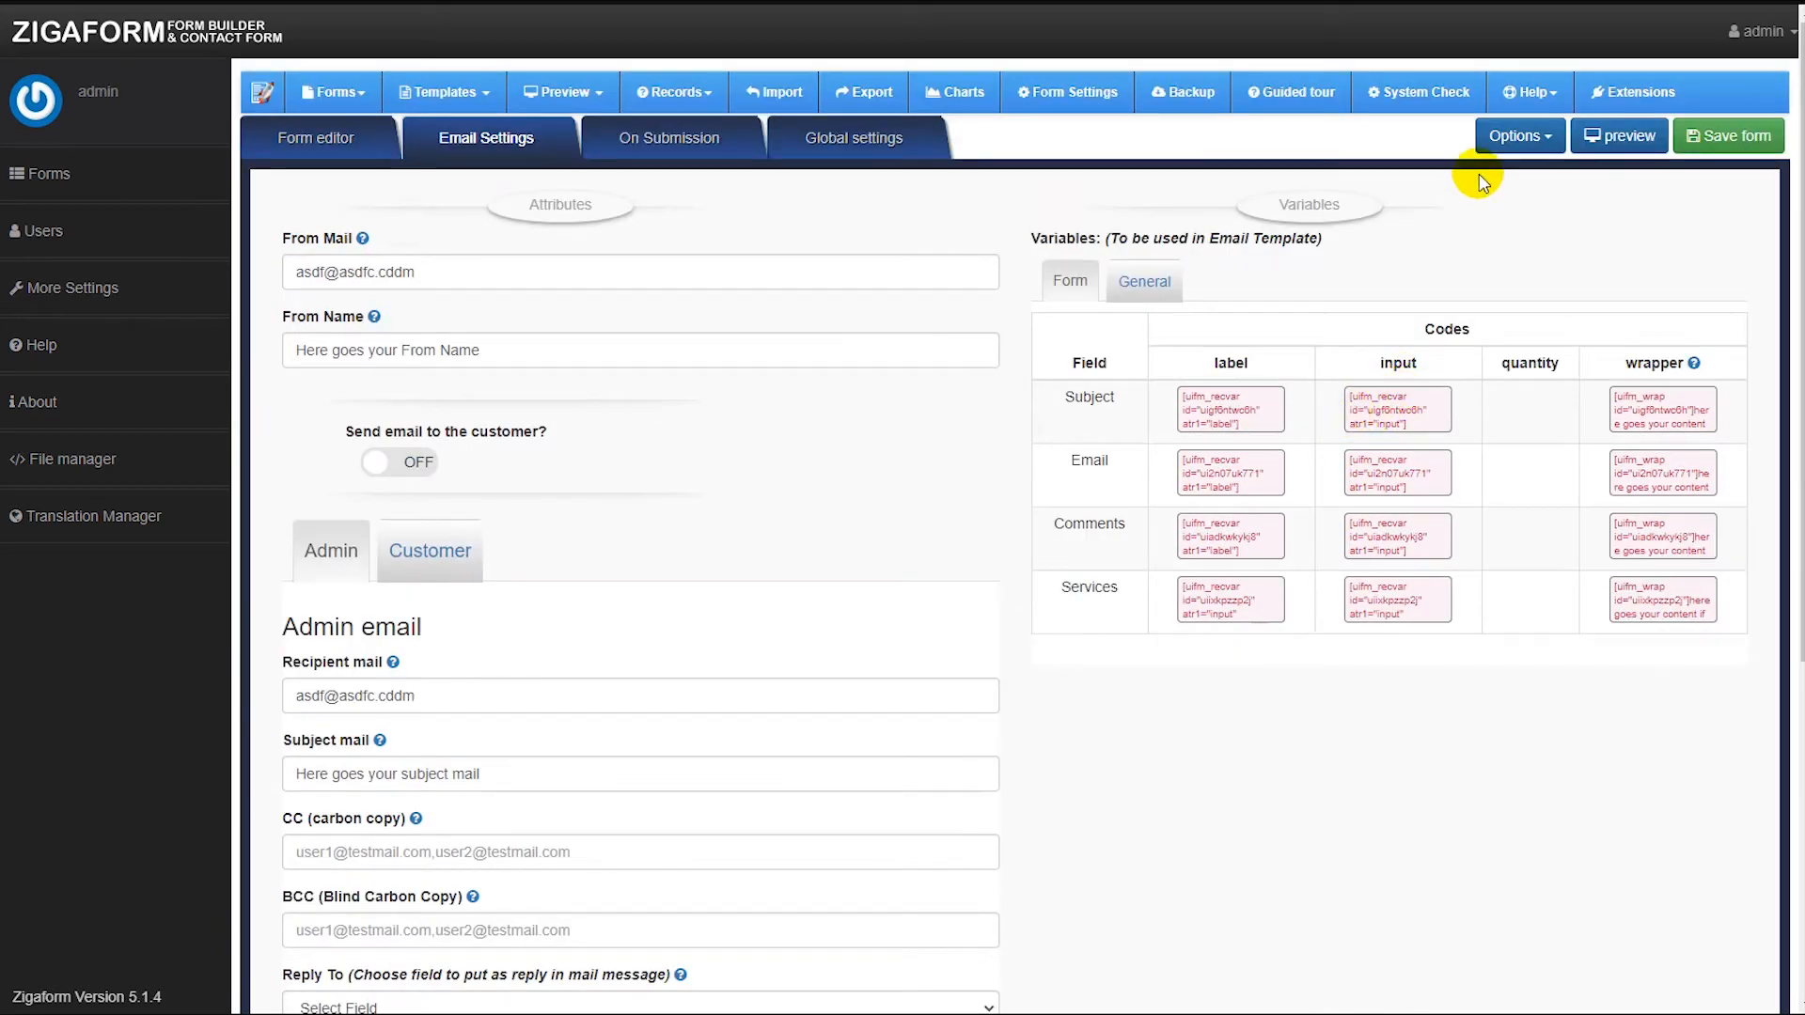
{"action": "left_click", "coordinate": [1516, 137]}
{"action": "left_click", "coordinate": [1521, 201]}
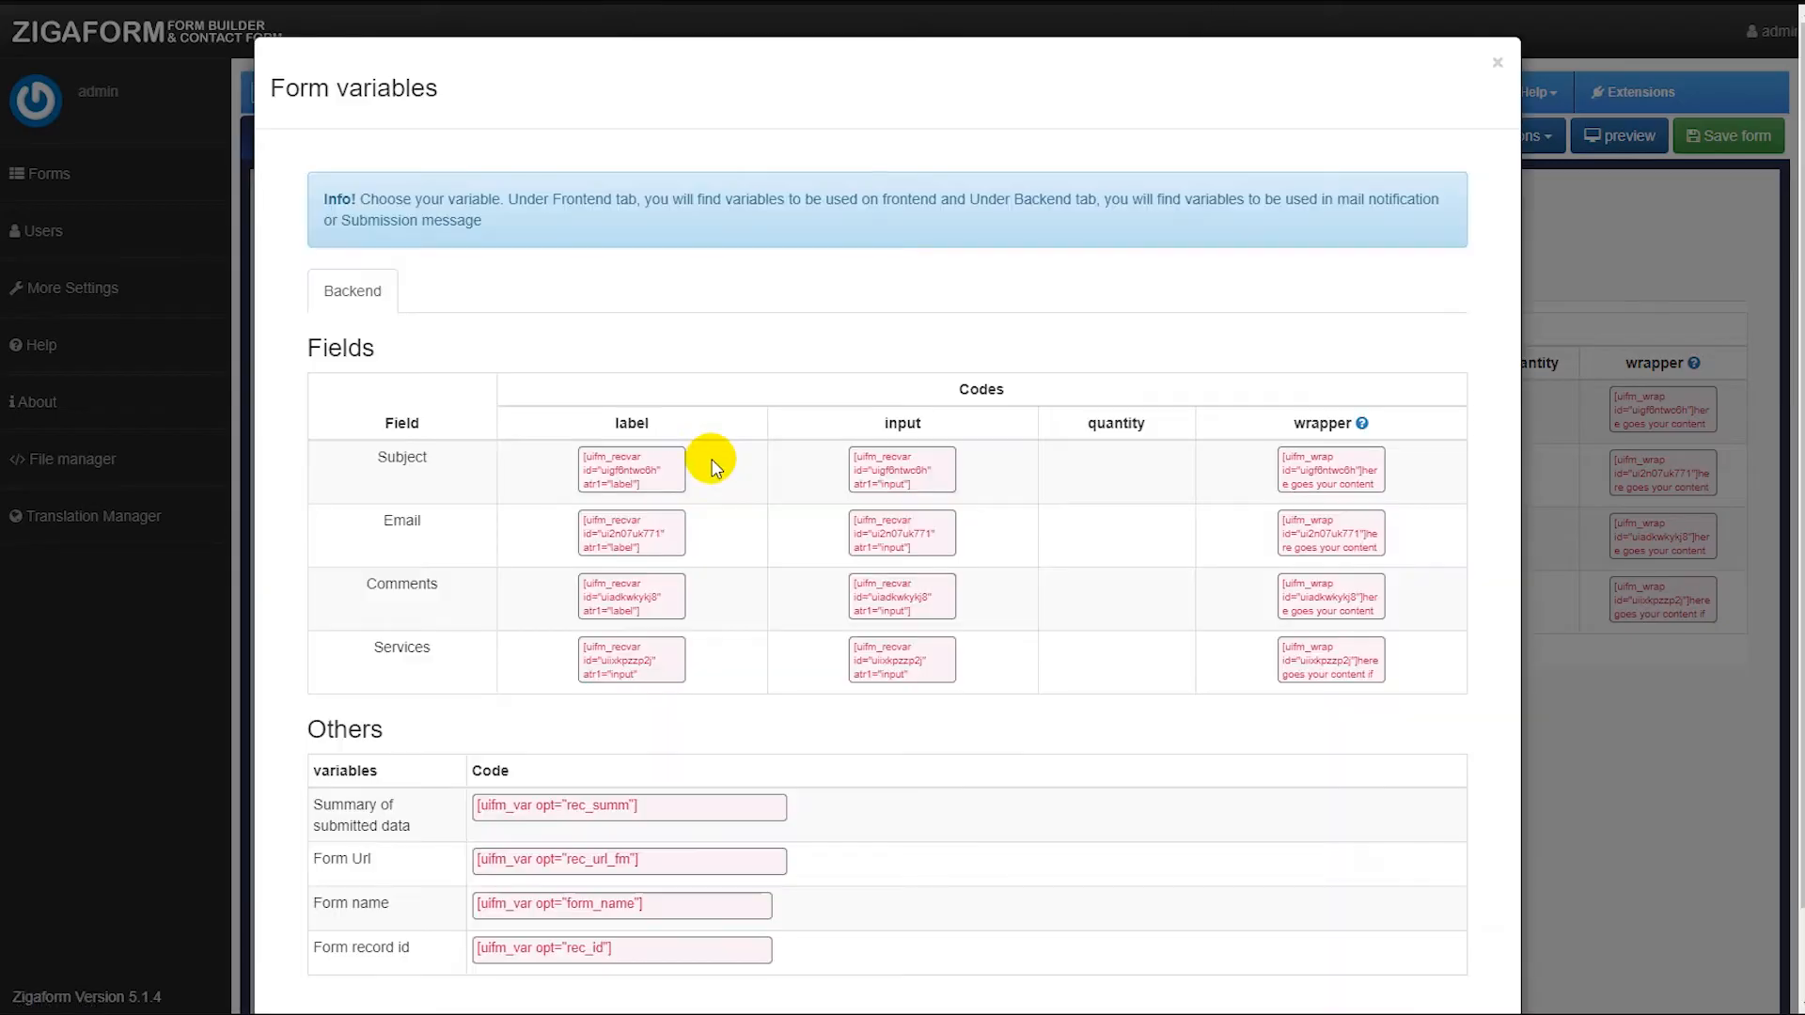
{"action": "left_click", "coordinate": [1551, 214]}
{"action": "left_click", "coordinate": [1520, 136]}
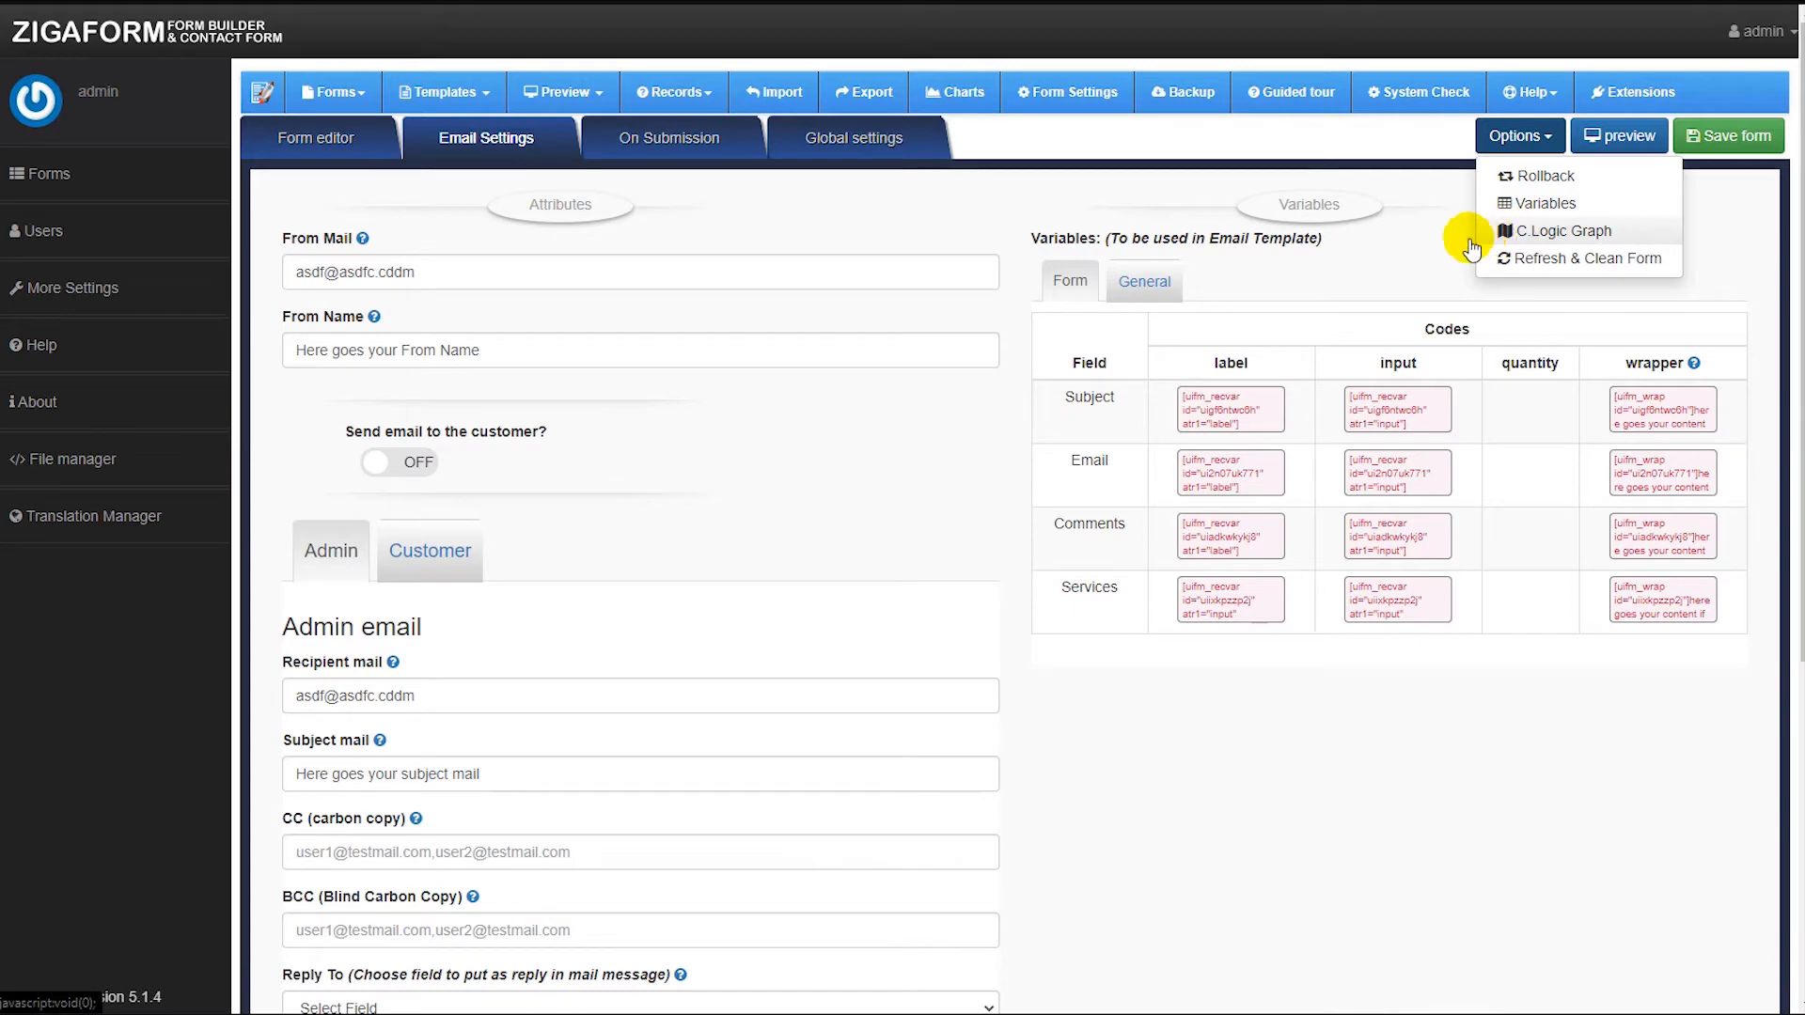
{"action": "left_click", "coordinate": [1445, 231]}
Insert the Subject field's input variable after "subject:" in the admin email template.
{"action": "left_click", "coordinate": [1519, 135]}
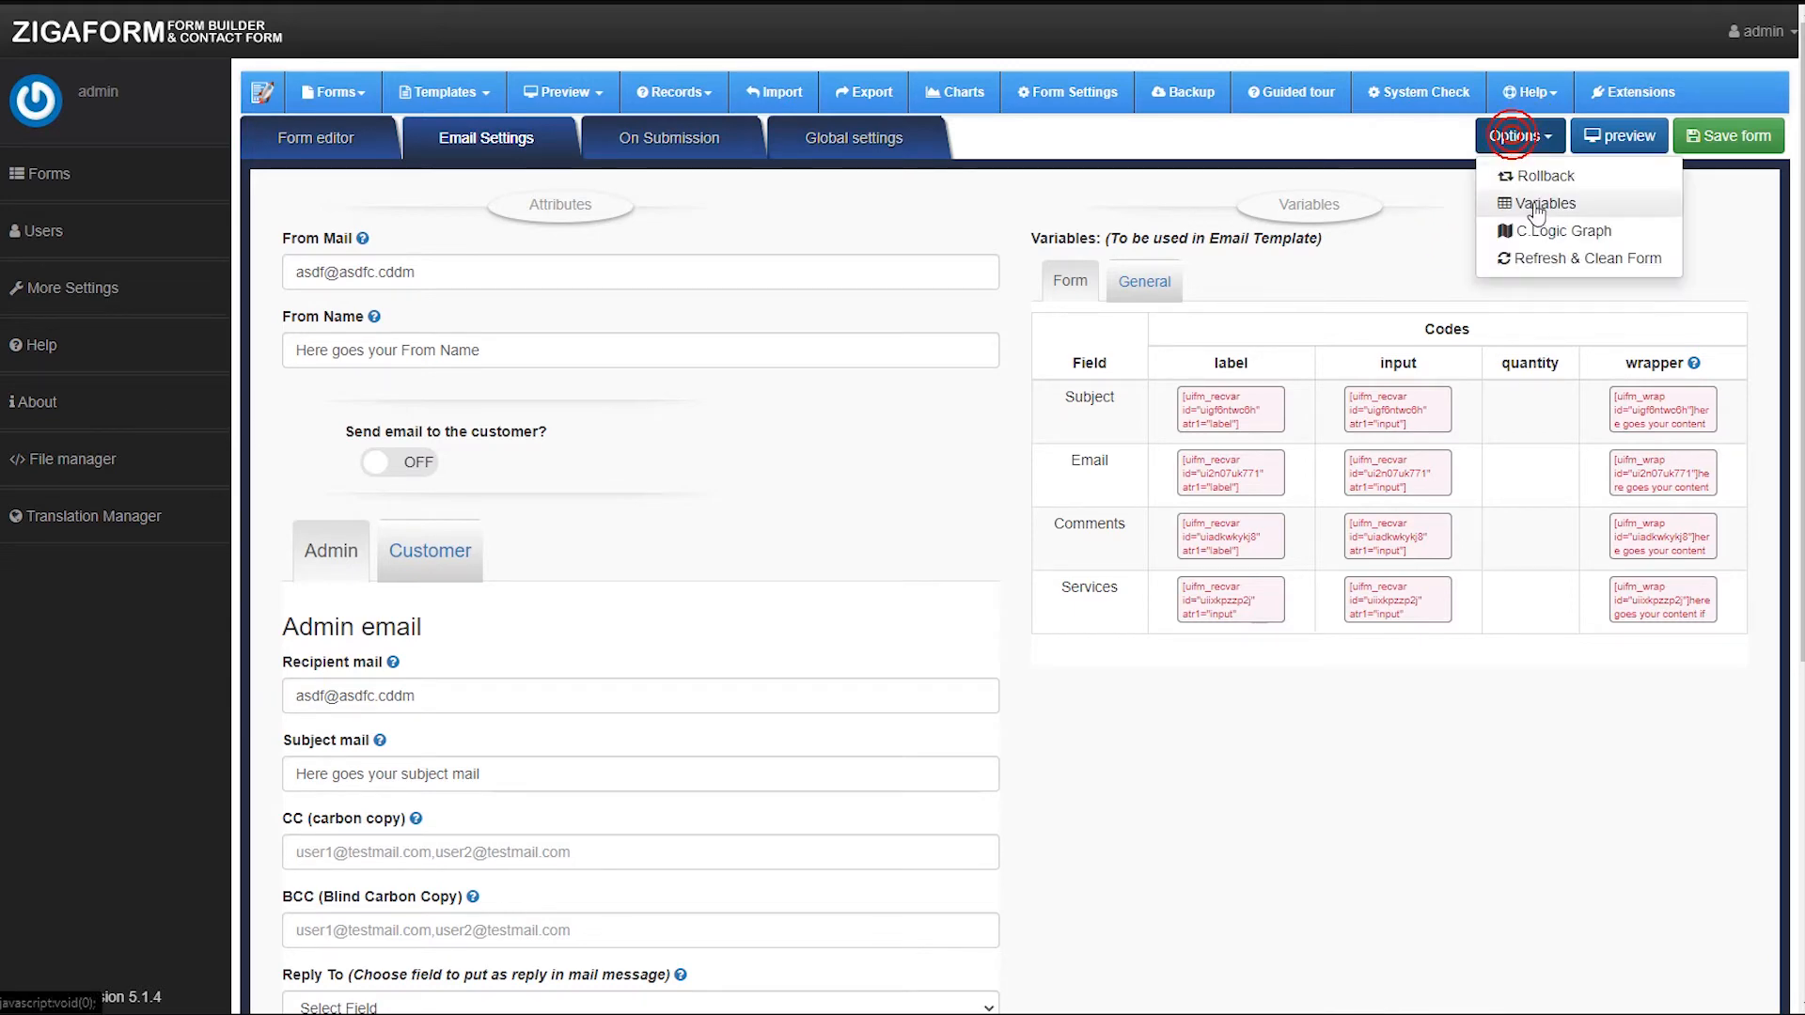
{"action": "left_click", "coordinate": [1556, 199]}
{"action": "scroll", "coordinate": [544, 584], "scroll_direction": "down", "scroll_amount": 2}
{"action": "scroll", "coordinate": [906, 382], "scroll_direction": "up", "scroll_amount": 2}
{"action": "left_click", "coordinate": [904, 477]}
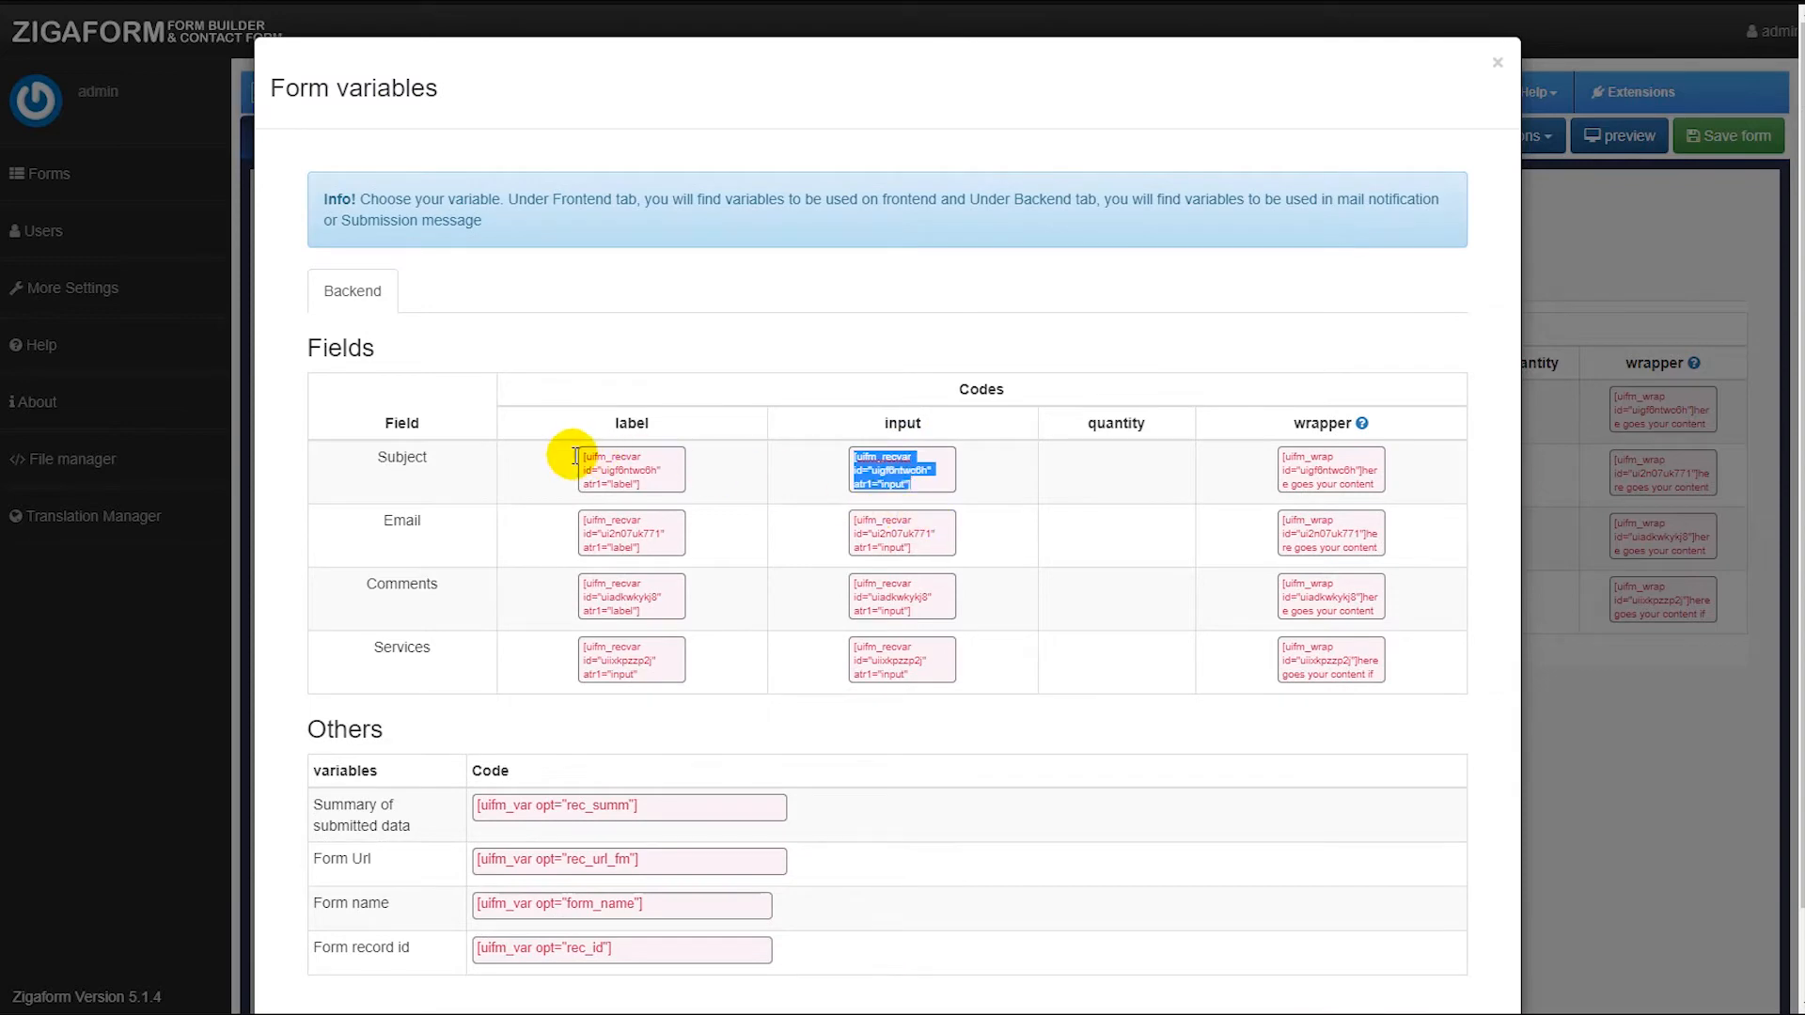
{"action": "left_click", "coordinate": [1665, 598]}
{"action": "scroll", "coordinate": [894, 733], "scroll_direction": "down", "scroll_amount": 5}
{"action": "left_click", "coordinate": [452, 714]}
{"action": "type", "text": "[uifm_recvar id=\"uigf6ntwo6h\" atr1=\"input\"]"}
{"action": "scroll", "coordinate": [1331, 356], "scroll_direction": "up", "scroll_amount": 5}
{"action": "scroll", "coordinate": [1438, 230], "scroll_direction": "down", "scroll_amount": 1}
{"action": "scroll", "coordinate": [1530, 188], "scroll_direction": "up", "scroll_amount": 1}
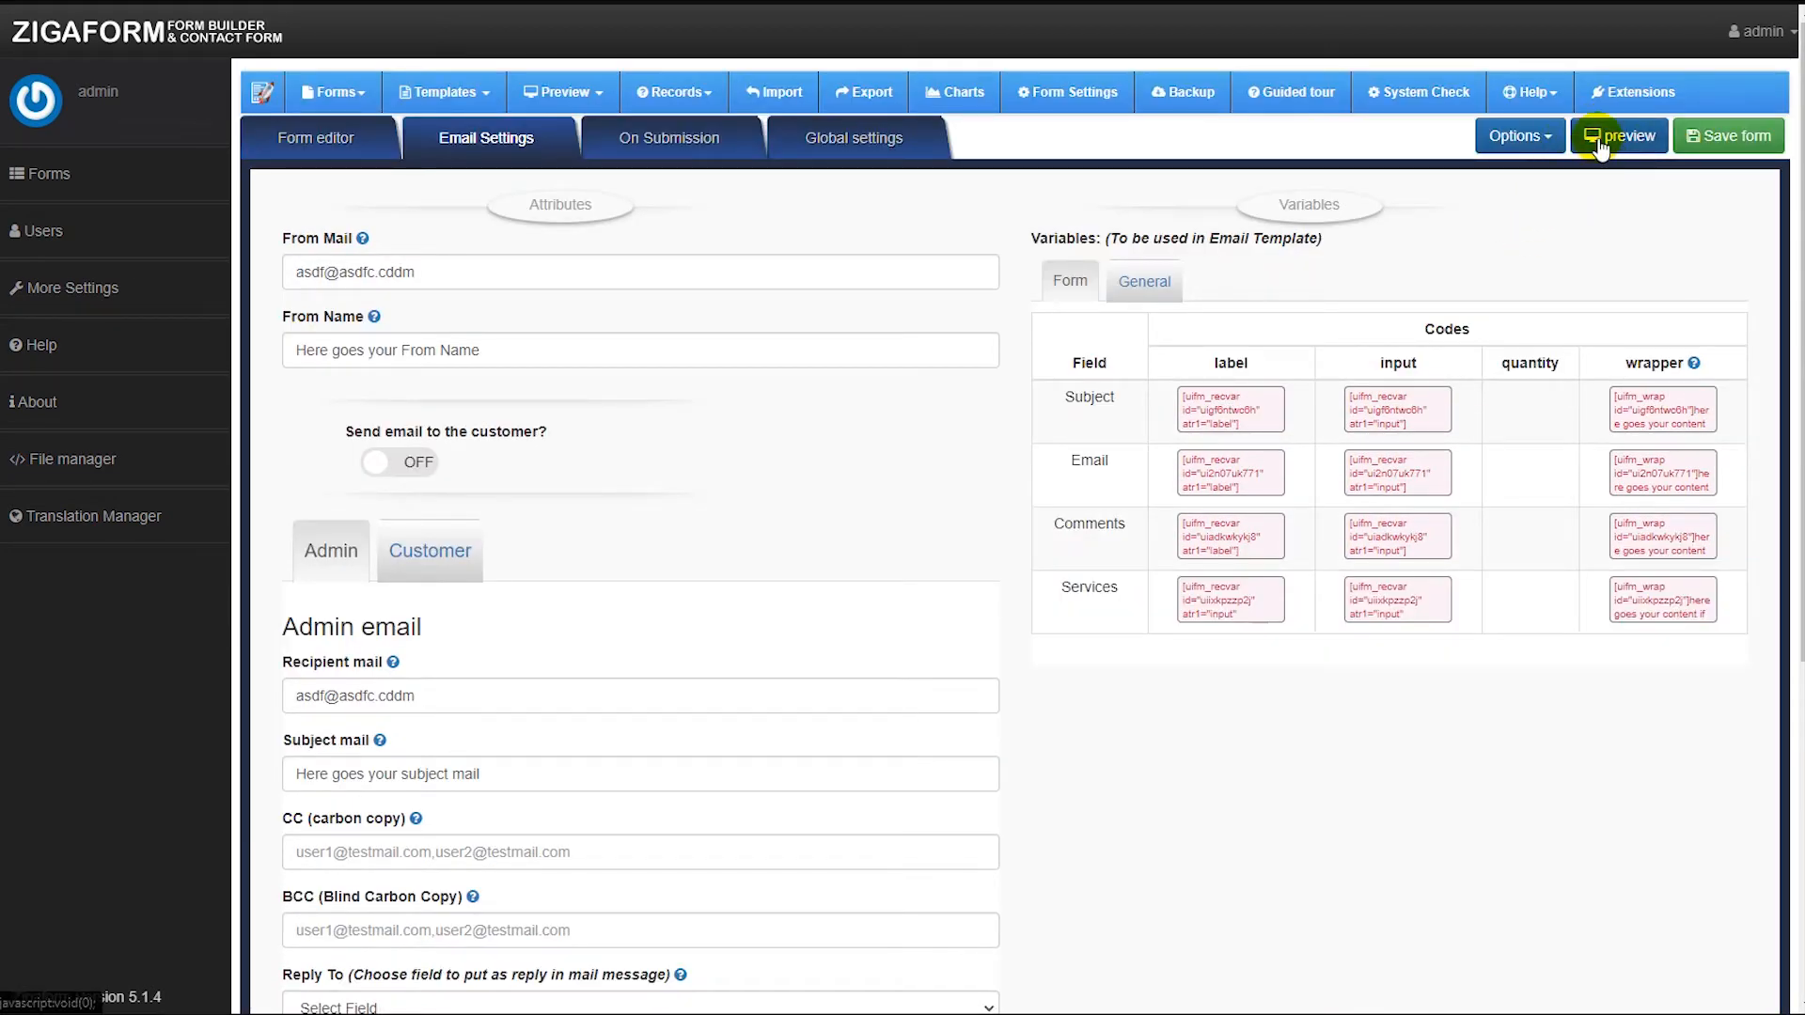
Insert the Email field's input variable after "email:" in the admin email template.
{"action": "left_click", "coordinate": [1519, 135]}
{"action": "left_click", "coordinate": [1603, 203]}
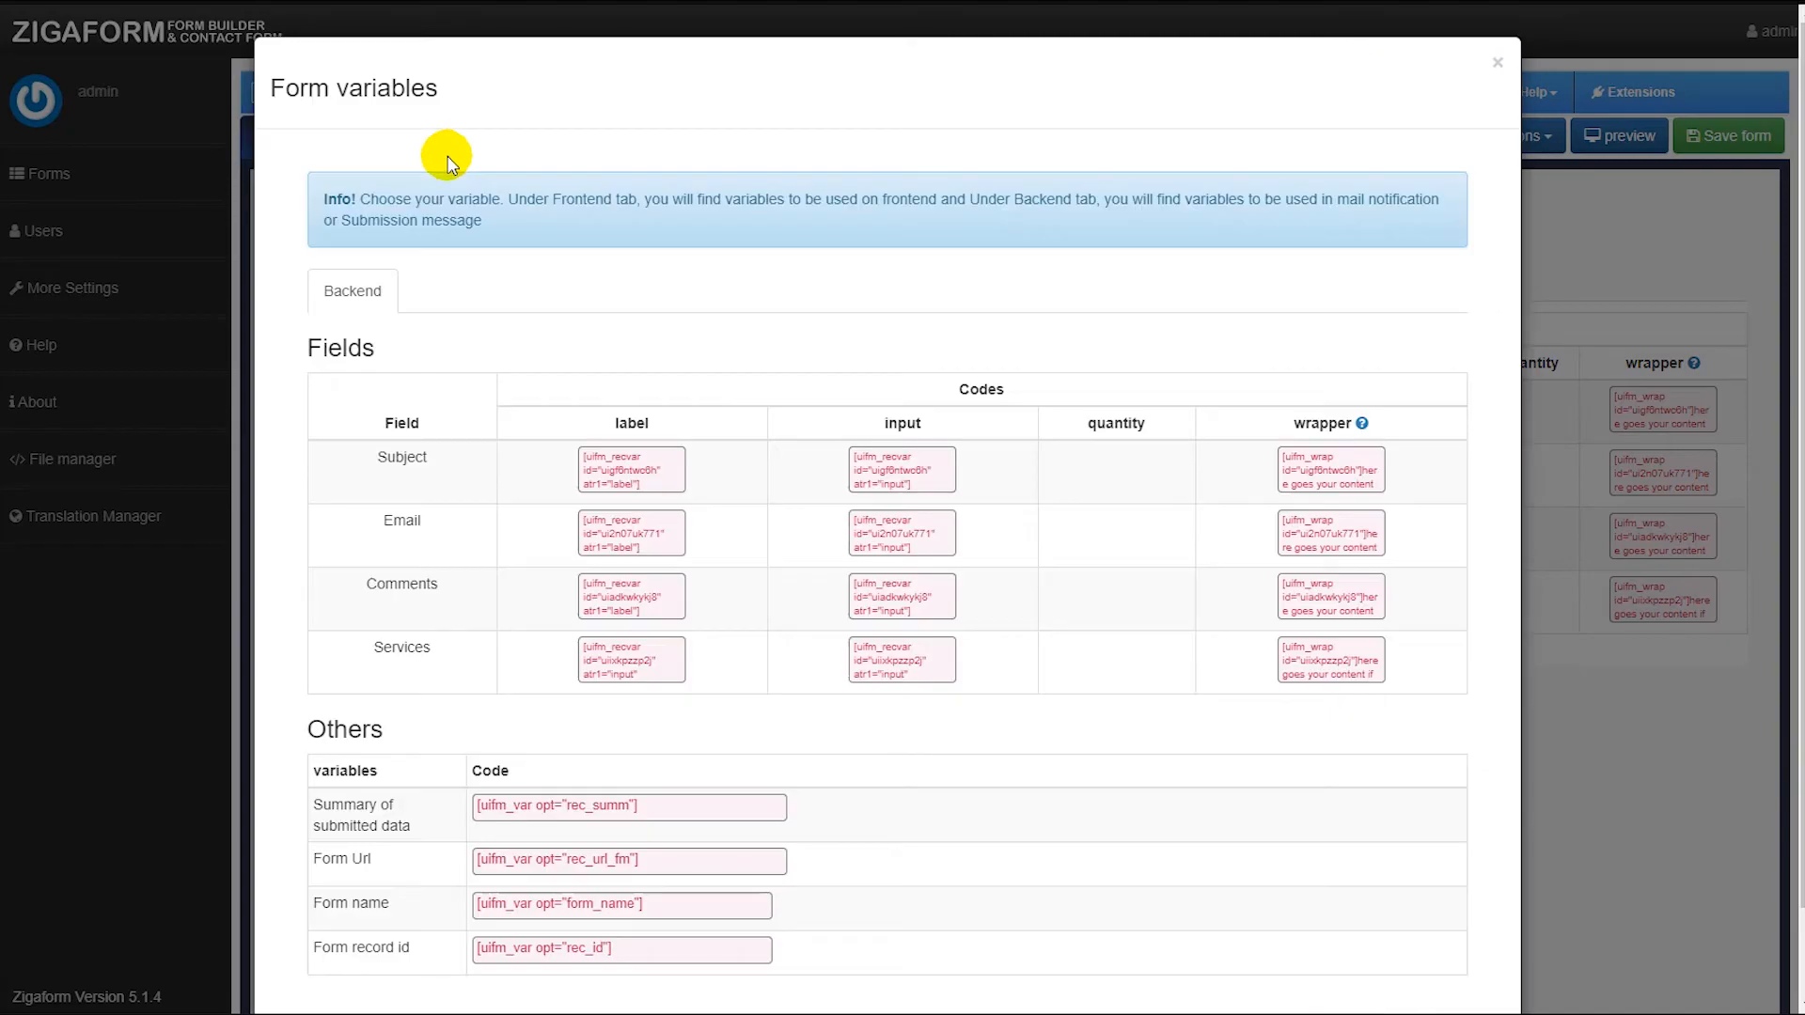
{"action": "left_click", "coordinate": [870, 525]}
{"action": "key", "text": "ctrl+c"}
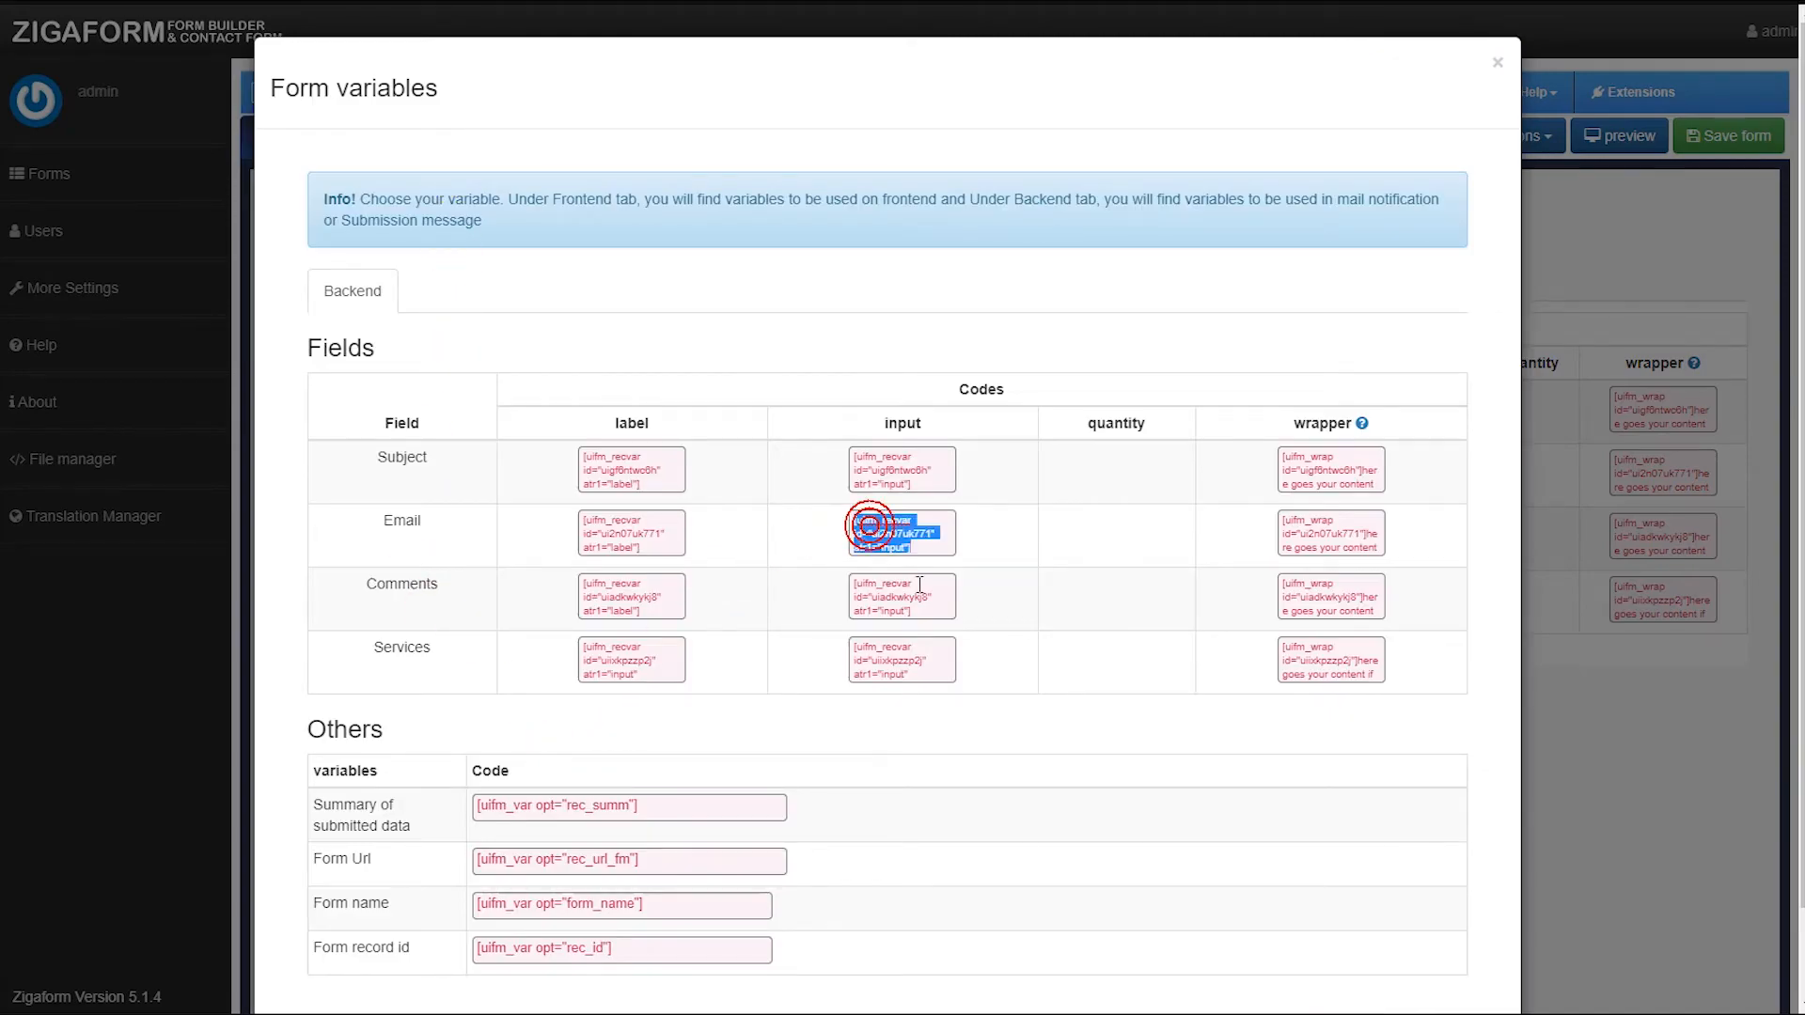
{"action": "left_click", "coordinate": [1536, 538]}
{"action": "scroll", "coordinate": [737, 724], "scroll_direction": "down", "scroll_amount": 5}
{"action": "left_click", "coordinate": [399, 749]}
{"action": "key", "text": "ctrl+v"}
{"action": "scroll", "coordinate": [1250, 435], "scroll_direction": "up", "scroll_amount": 5}
Insert the Comments field's input variable after "comments:" in the admin email template.
{"action": "left_click", "coordinate": [1527, 141]}
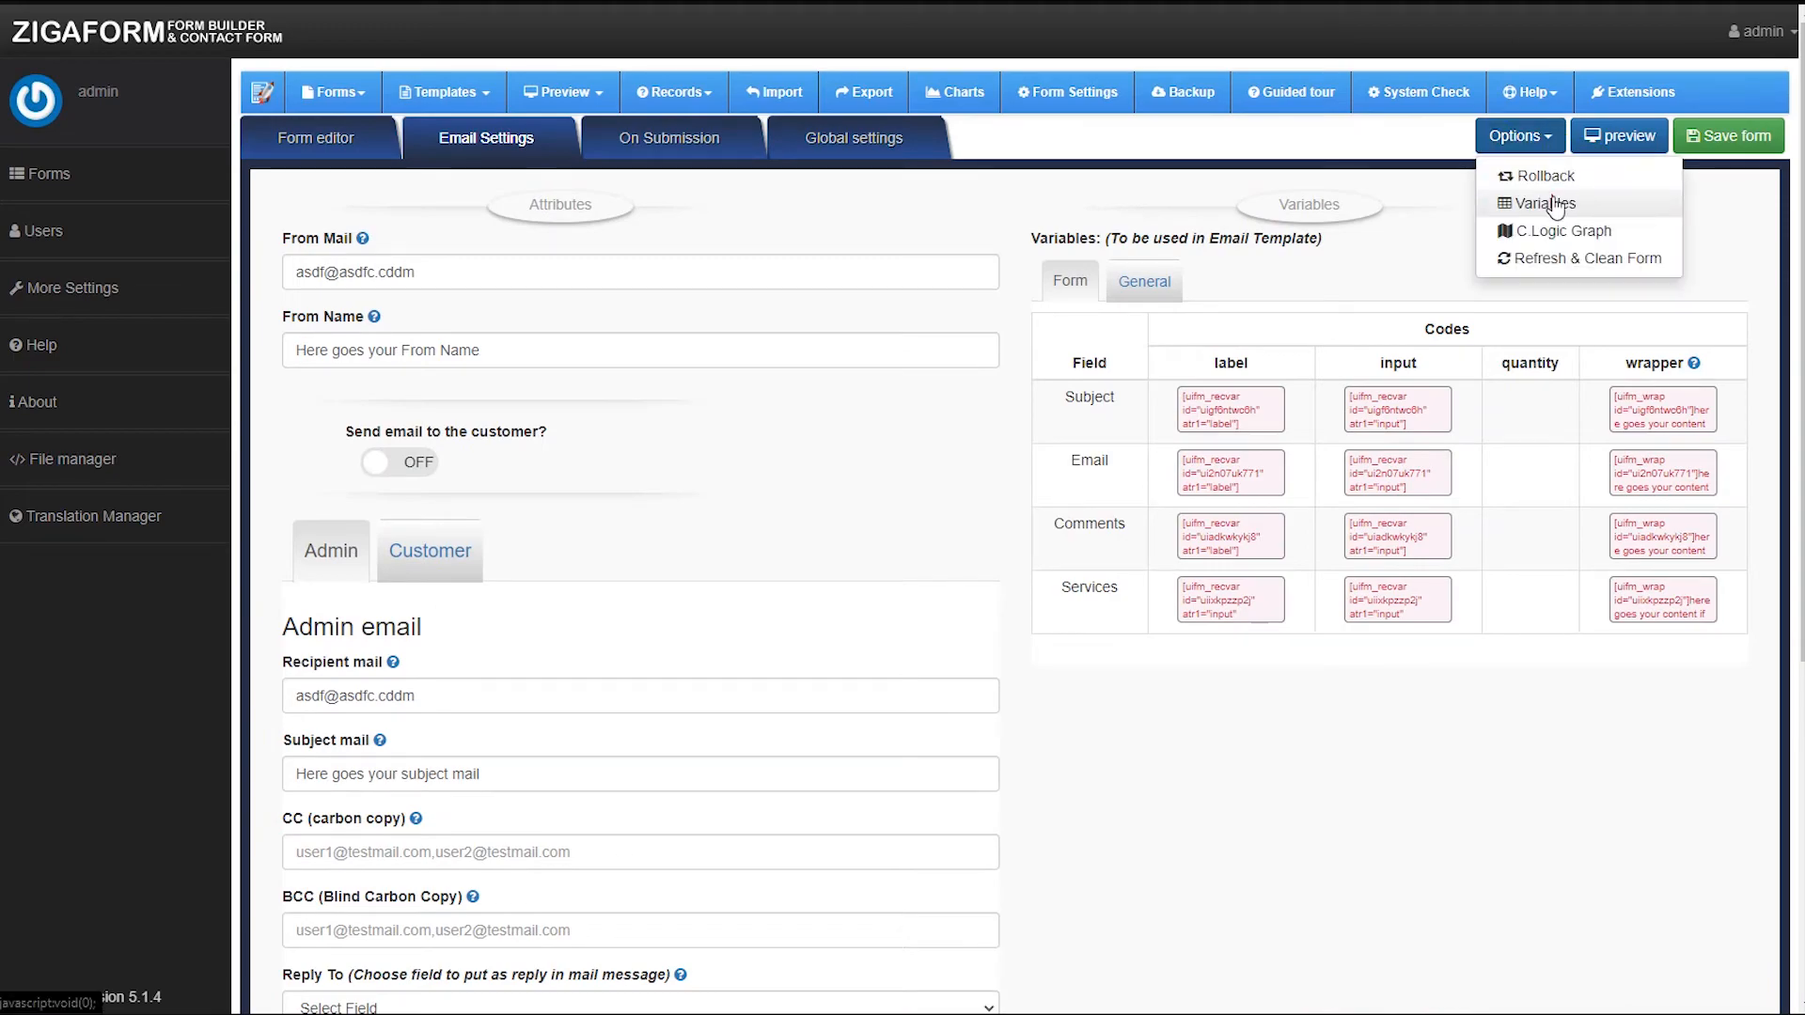
{"action": "left_click", "coordinate": [1547, 201]}
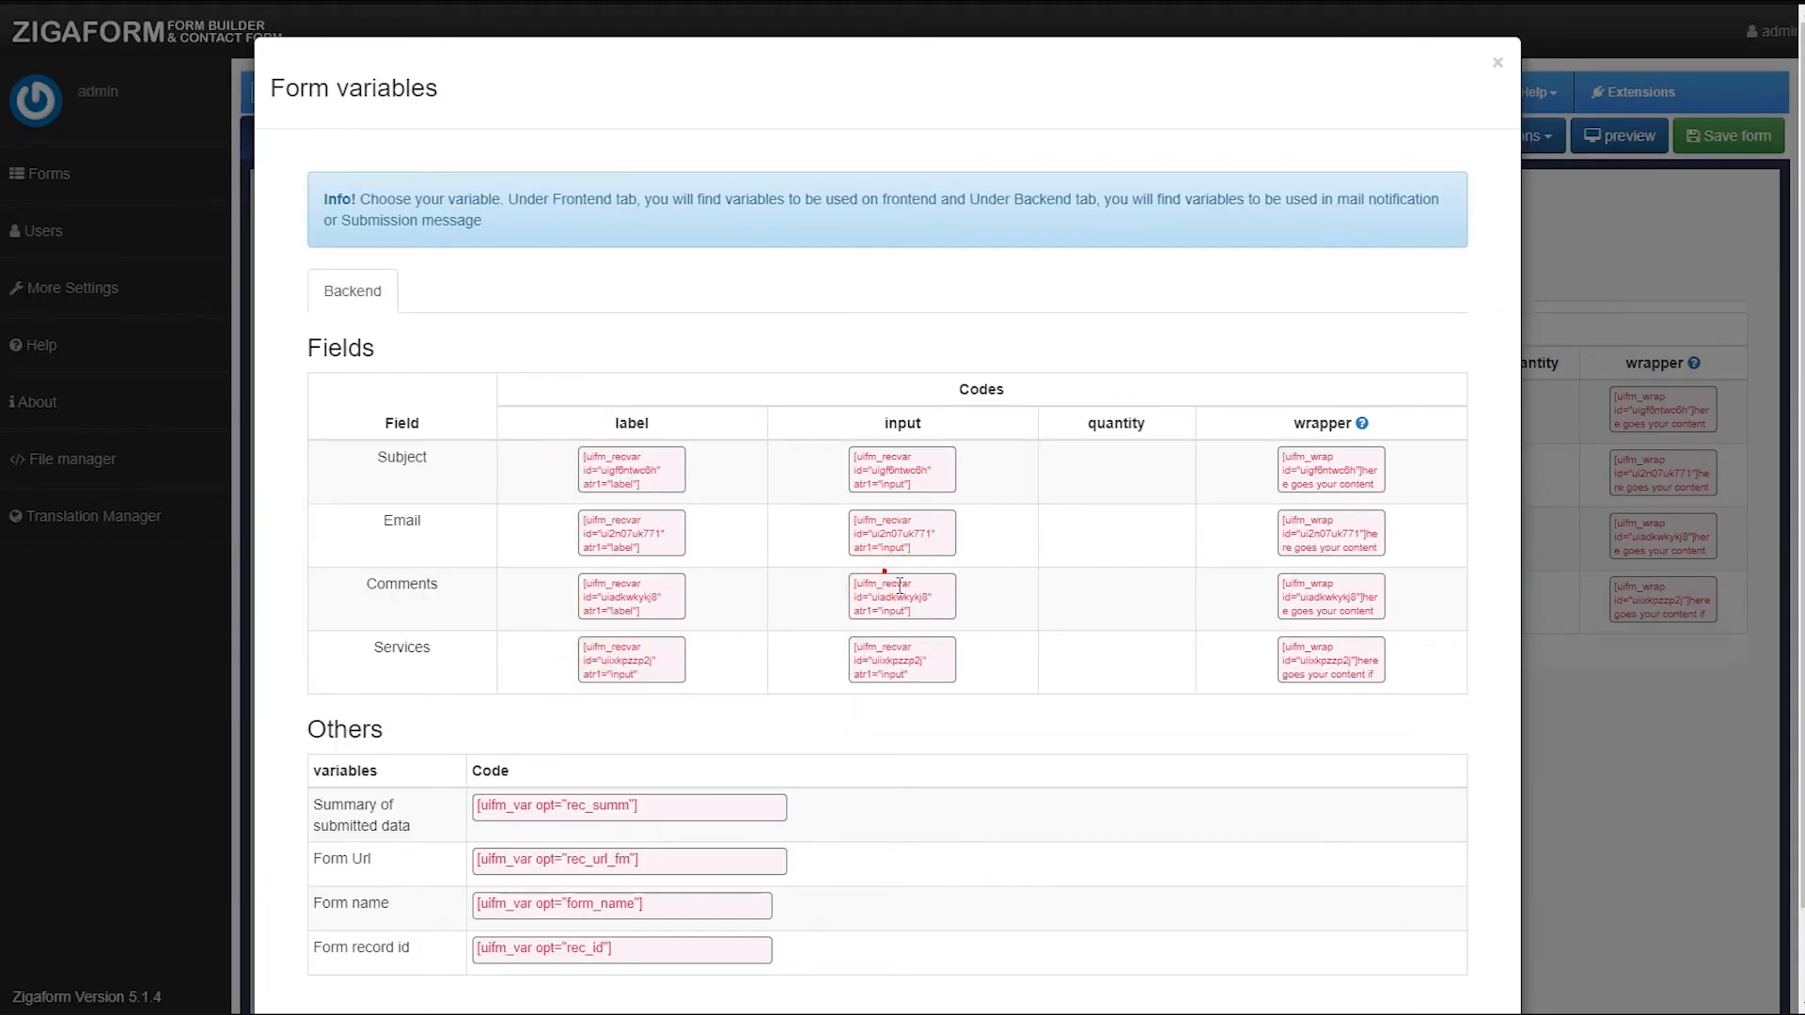
{"action": "left_click", "coordinate": [900, 585]}
{"action": "key", "text": "ctrl+c"}
{"action": "left_click", "coordinate": [1530, 526]}
{"action": "scroll", "coordinate": [1012, 742], "scroll_direction": "down", "scroll_amount": 5}
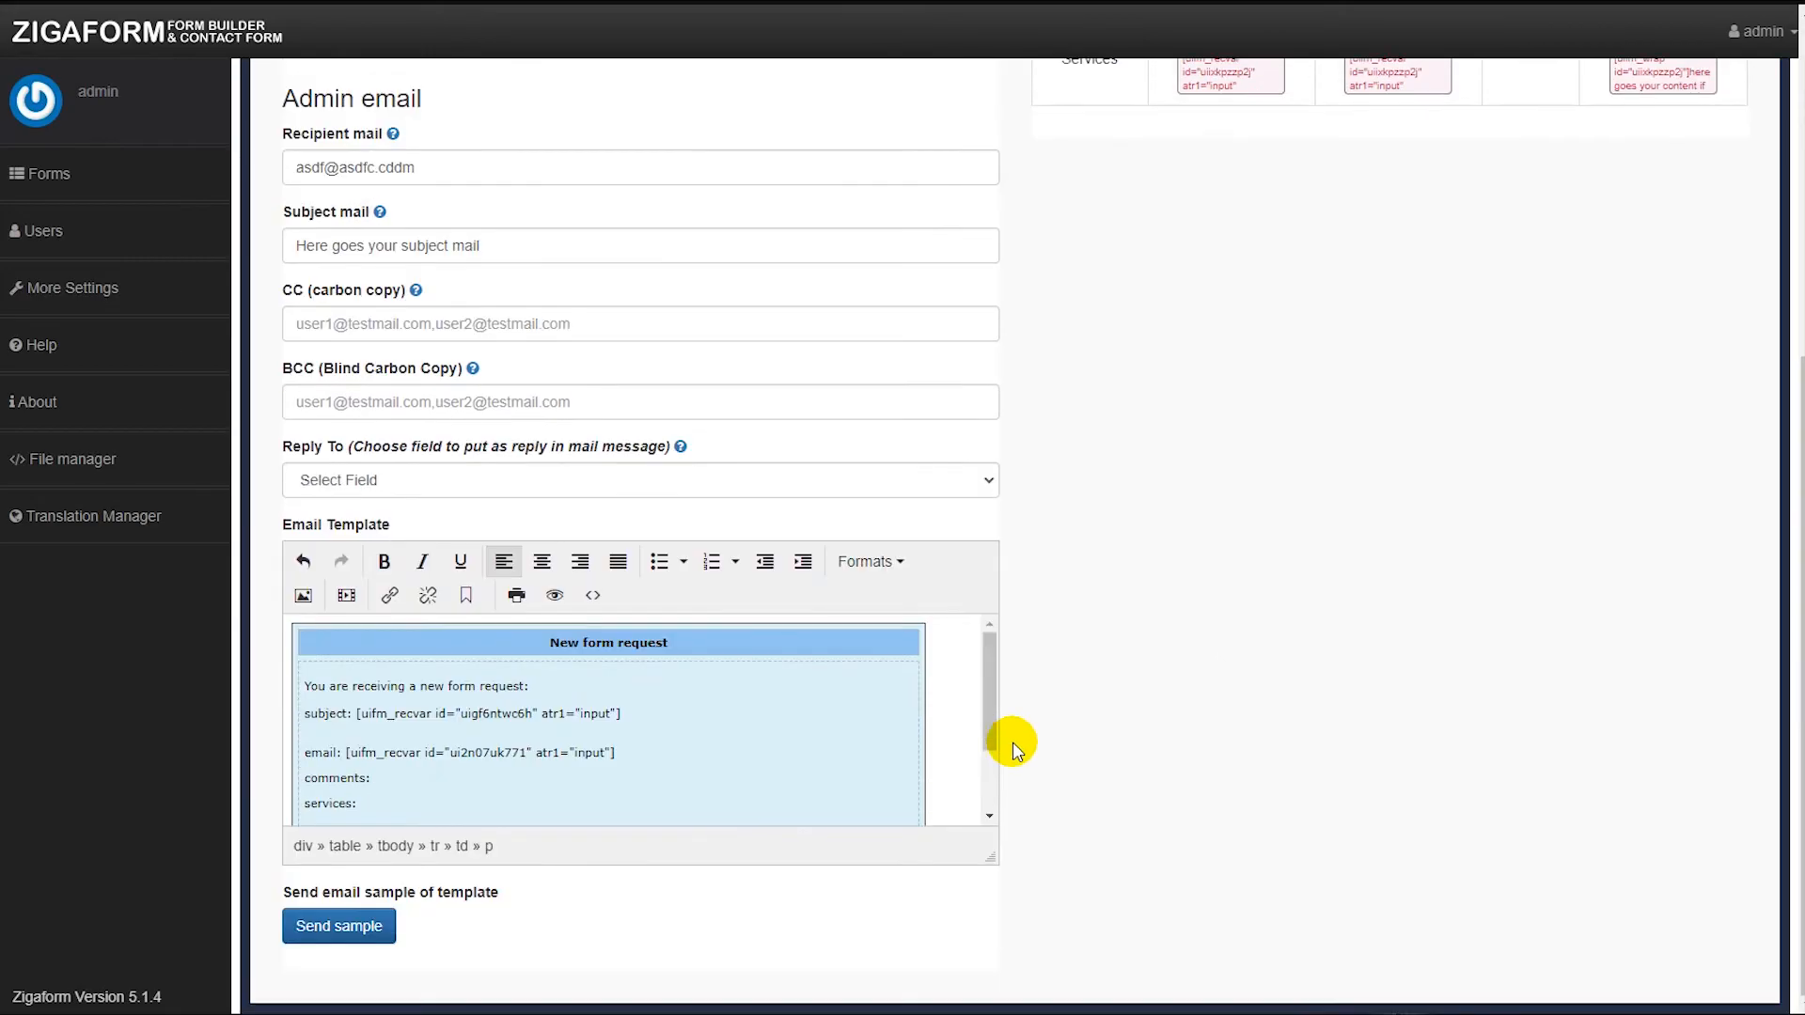
{"action": "left_click", "coordinate": [391, 778]}
{"action": "key", "text": "ctrl+v"}
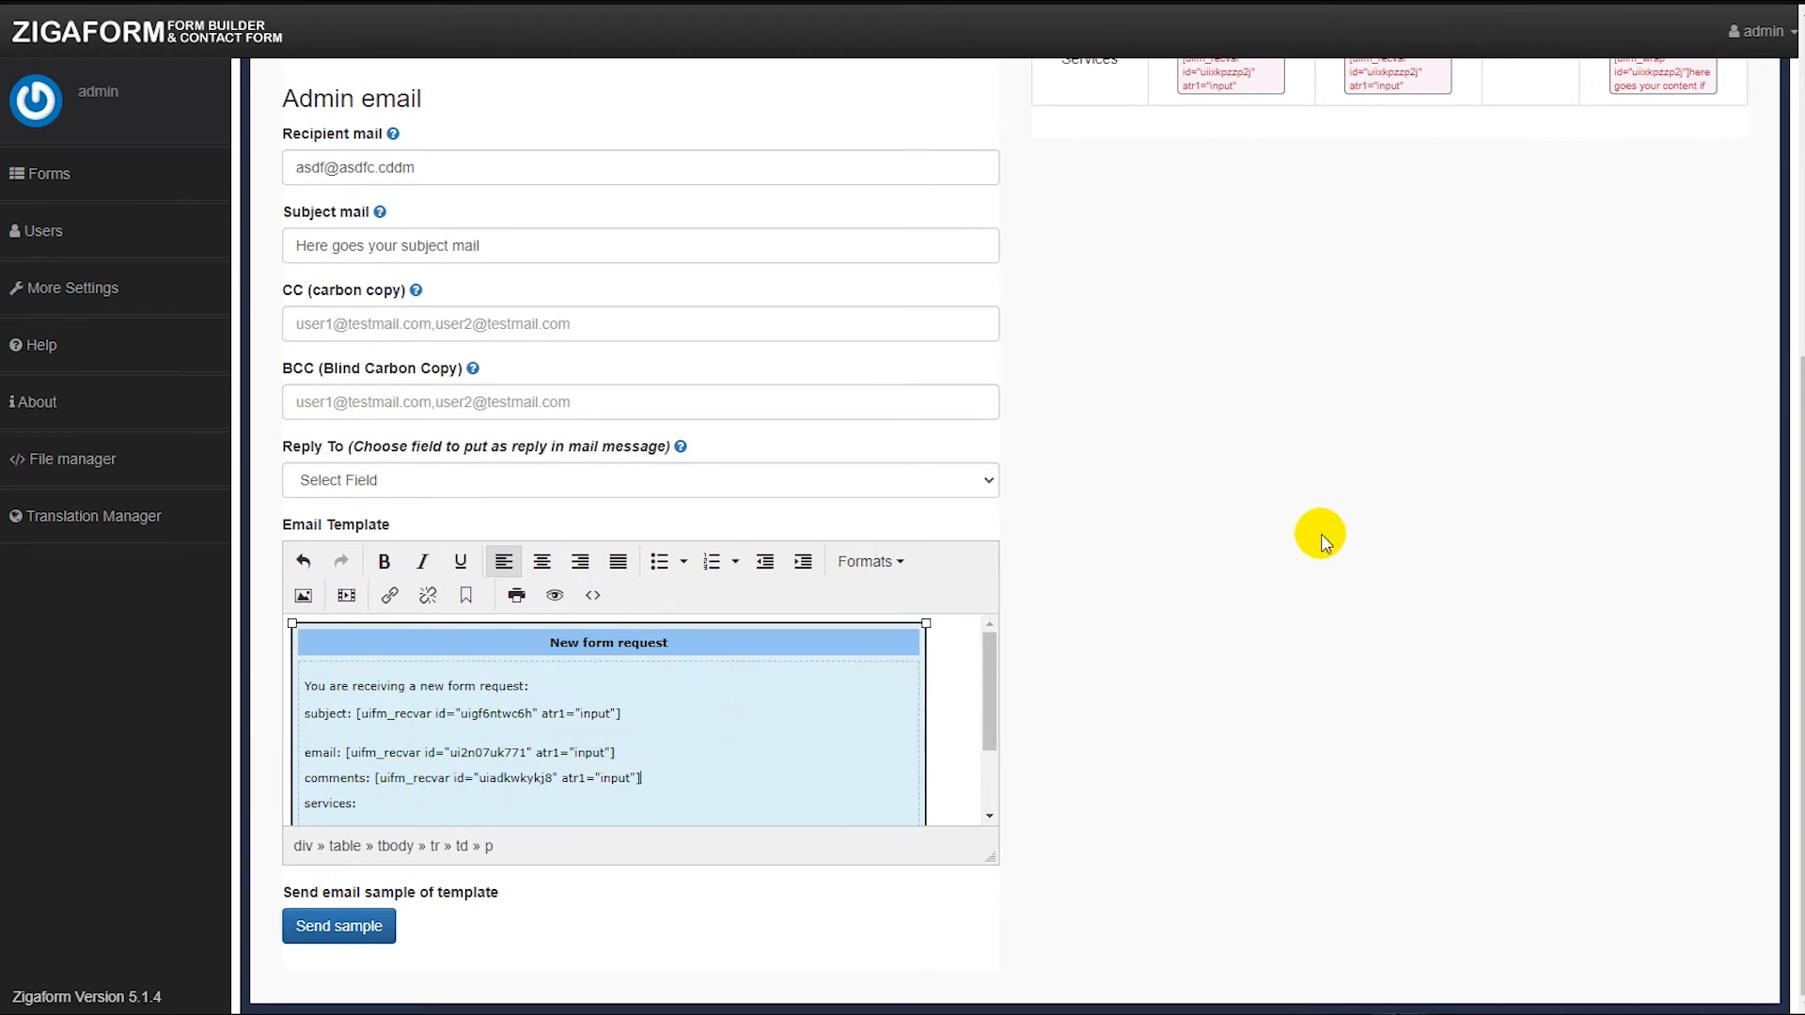
{"action": "scroll", "coordinate": [1320, 535], "scroll_direction": "up", "scroll_amount": 5}
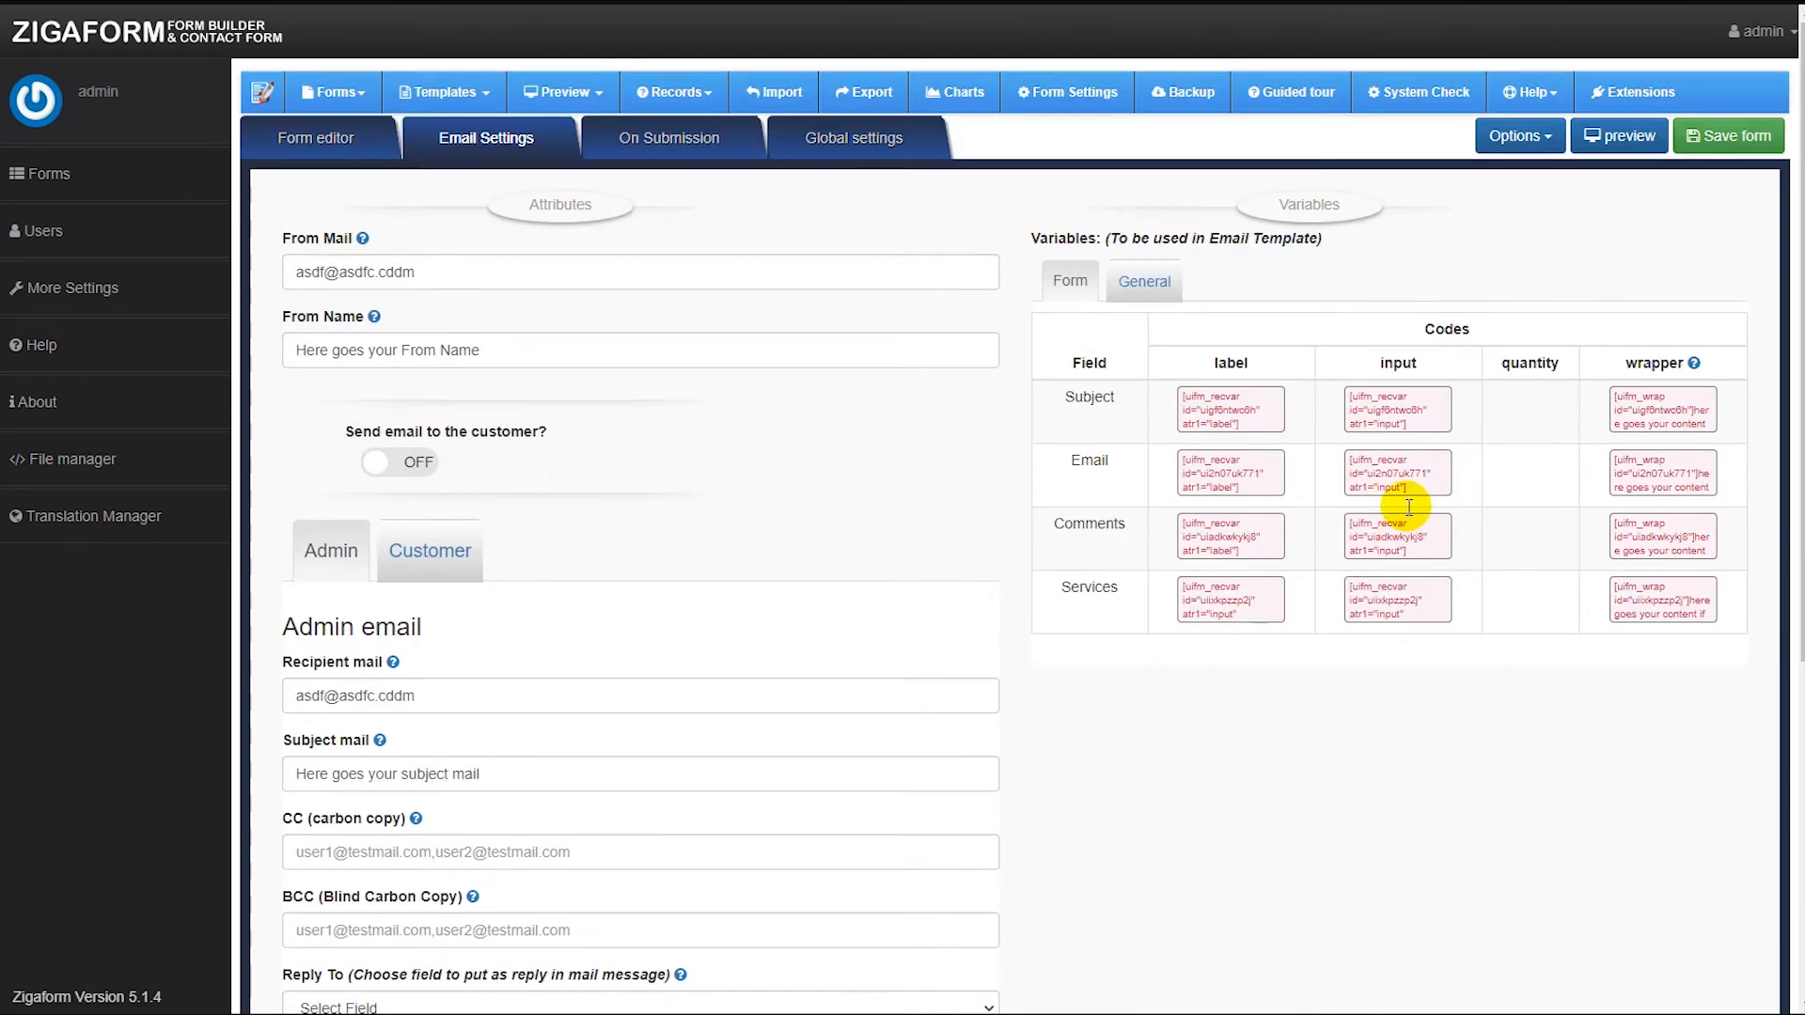
Insert the Services field's input variable after "services:" in the admin email template.
{"action": "left_click", "coordinate": [1515, 136]}
{"action": "left_click", "coordinate": [1521, 197]}
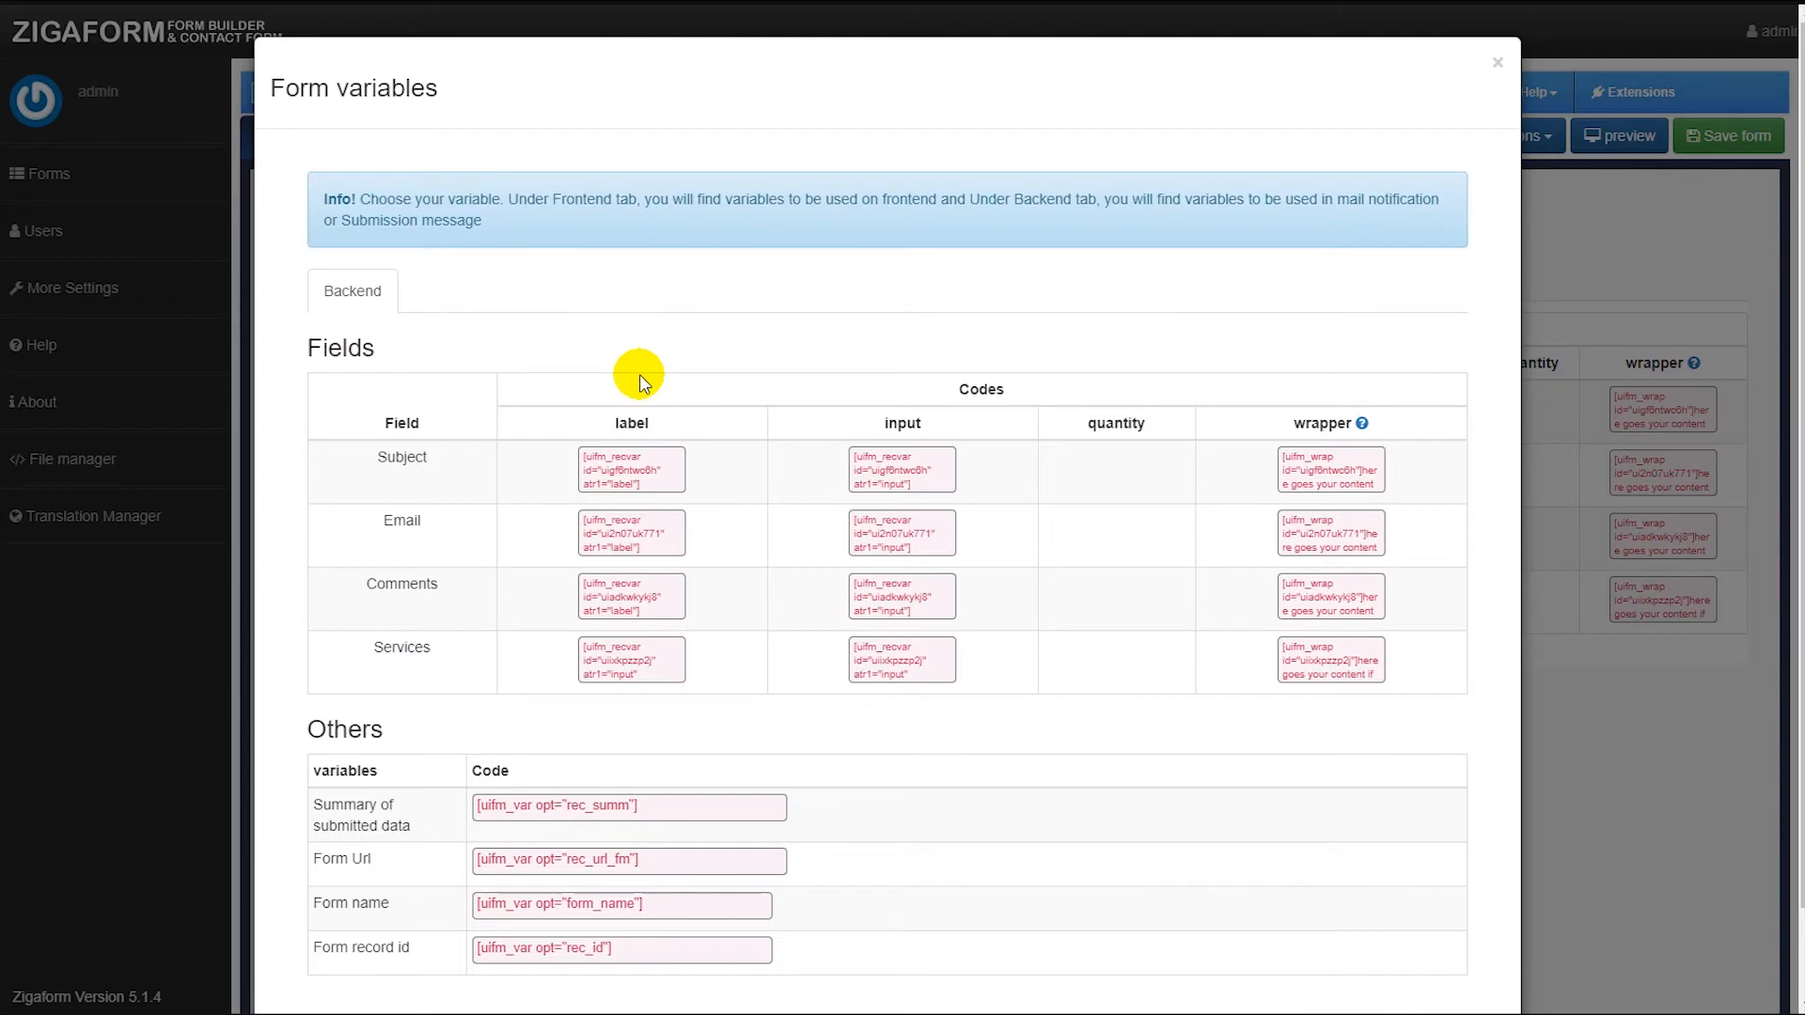
{"action": "left_click", "coordinate": [918, 666]}
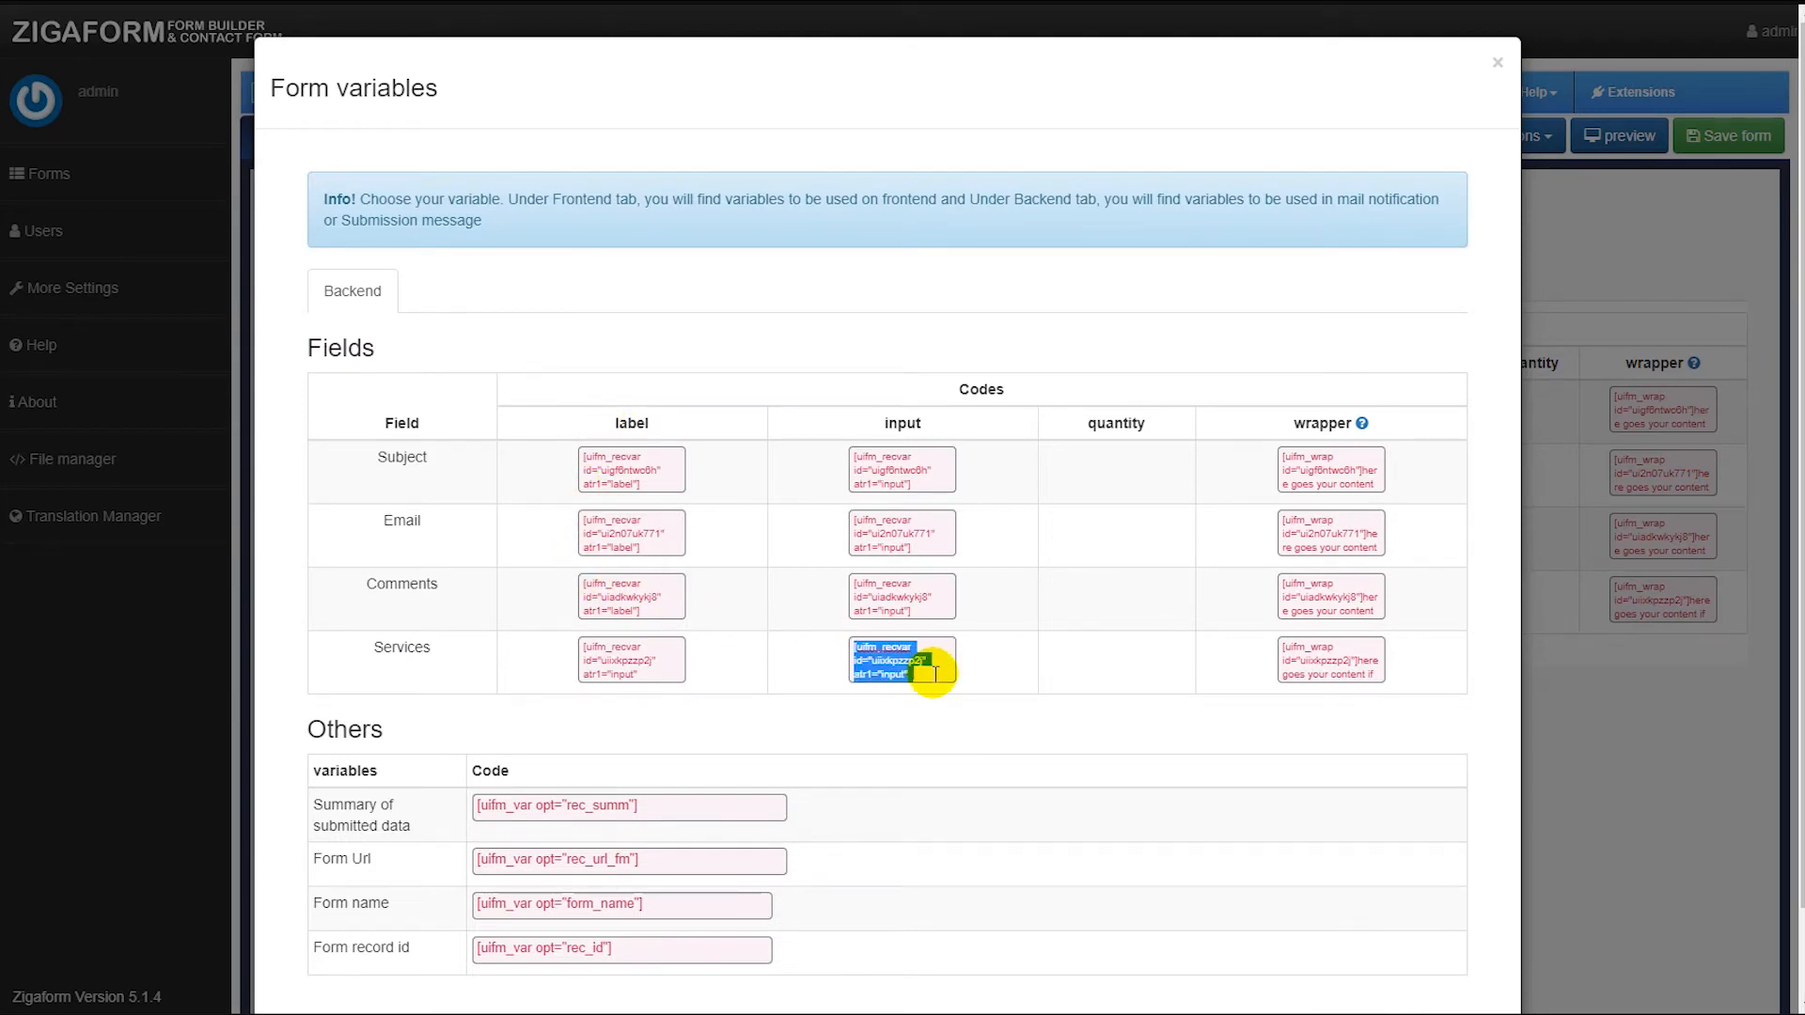
{"action": "left_click", "coordinate": [1603, 645]}
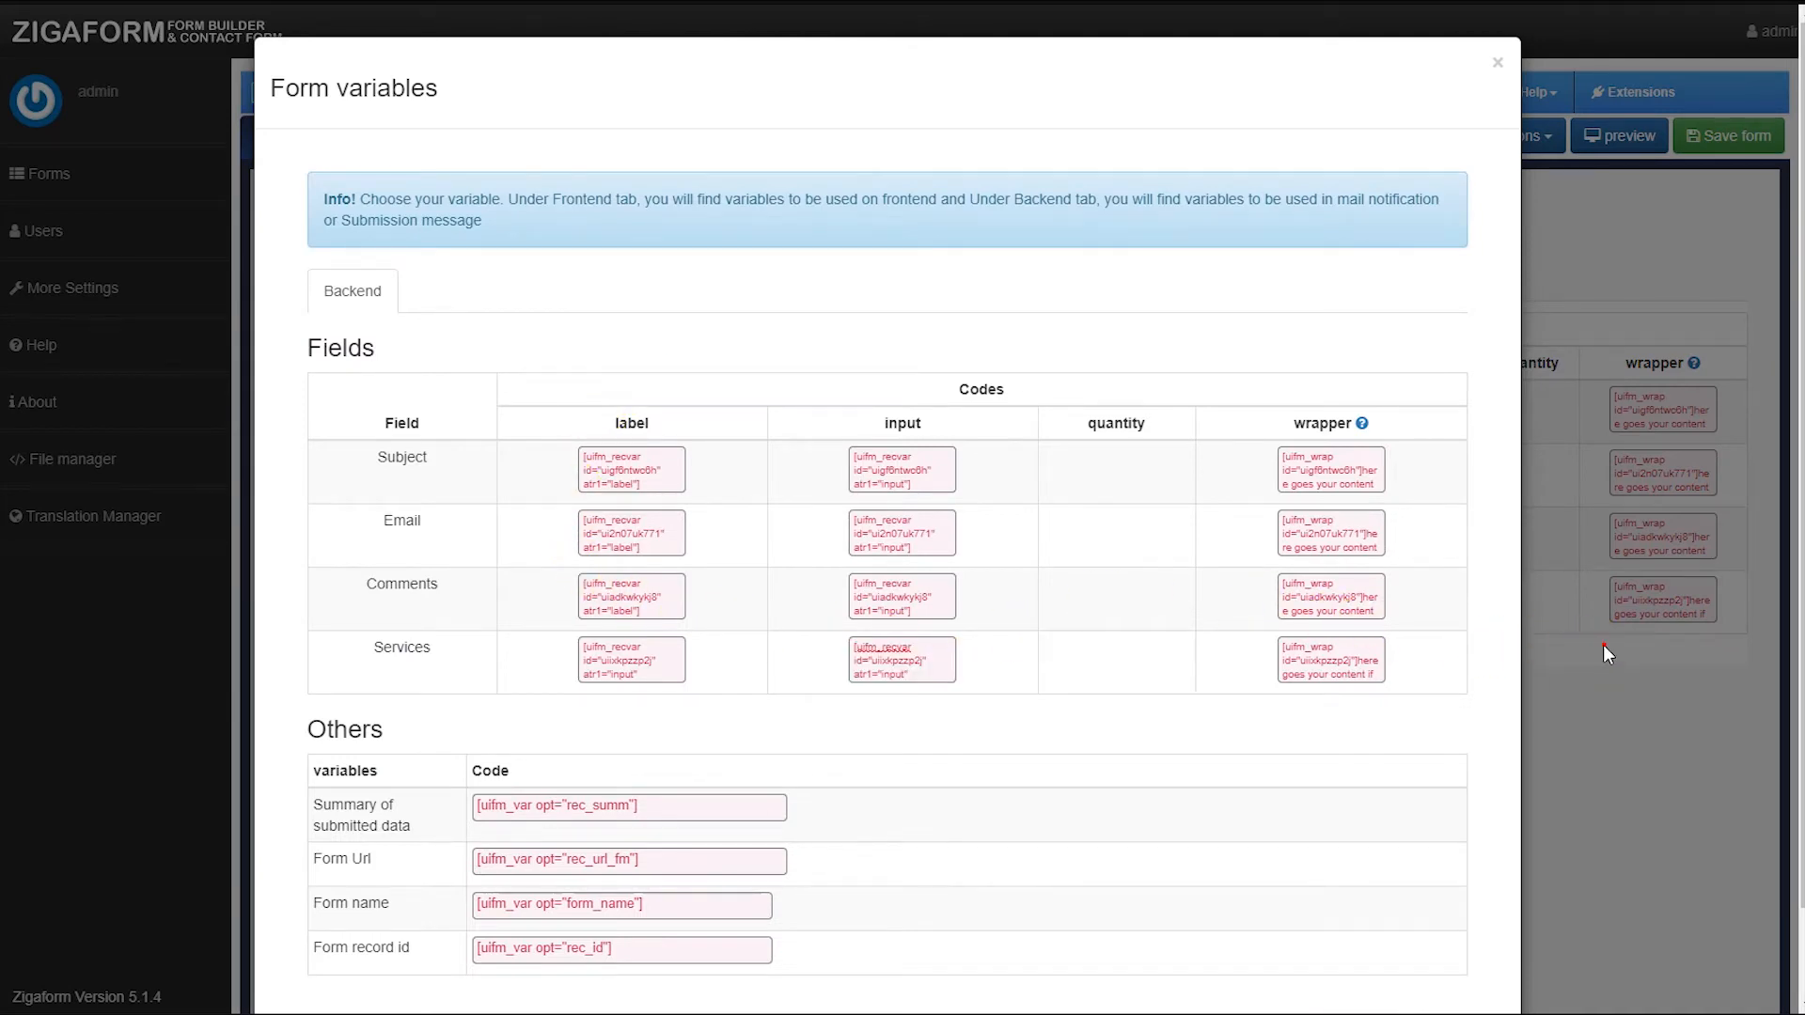
{"action": "scroll", "coordinate": [910, 686], "scroll_direction": "down", "scroll_amount": 5}
{"action": "left_click", "coordinate": [444, 710]}
{"action": "type", "text": "[uifm_recvar id=\"uiixkpzzp2j\" atr1=\"input\" atr2=\"value\"]"}
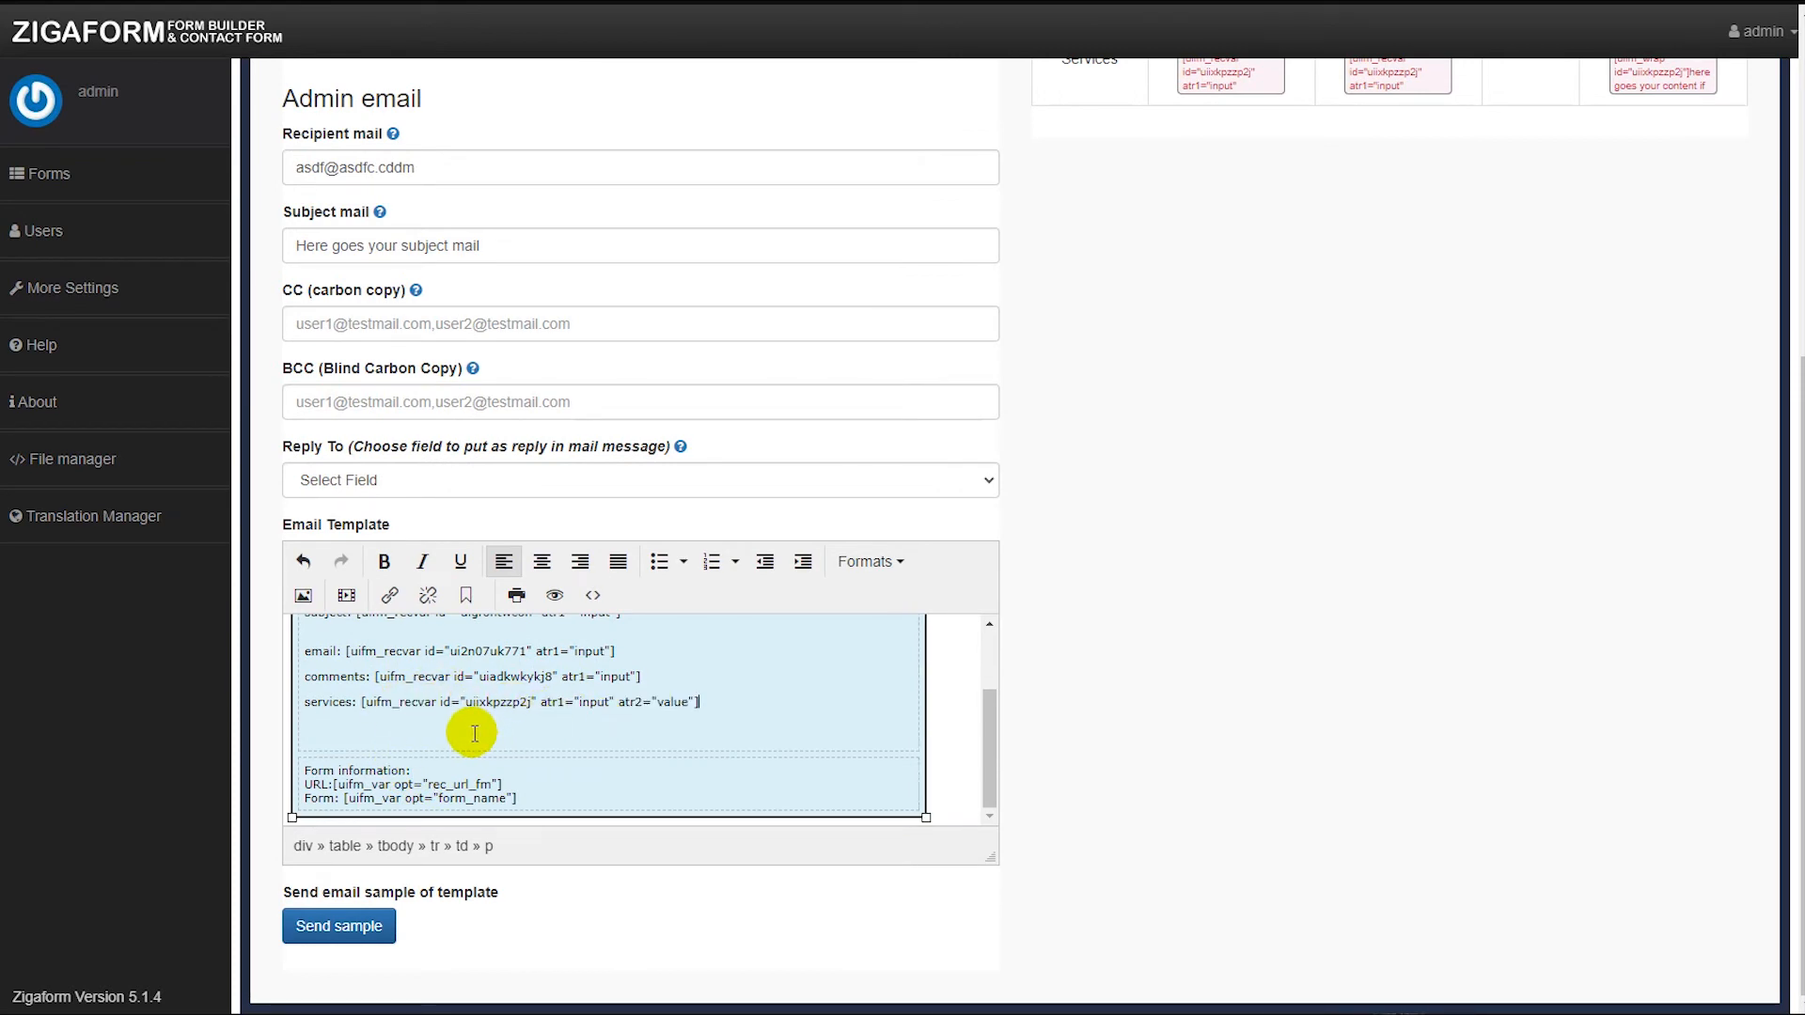
{"action": "scroll", "coordinate": [1128, 576], "scroll_direction": "up", "scroll_amount": 5}
{"action": "scroll", "coordinate": [1034, 602], "scroll_direction": "down", "scroll_amount": 2}
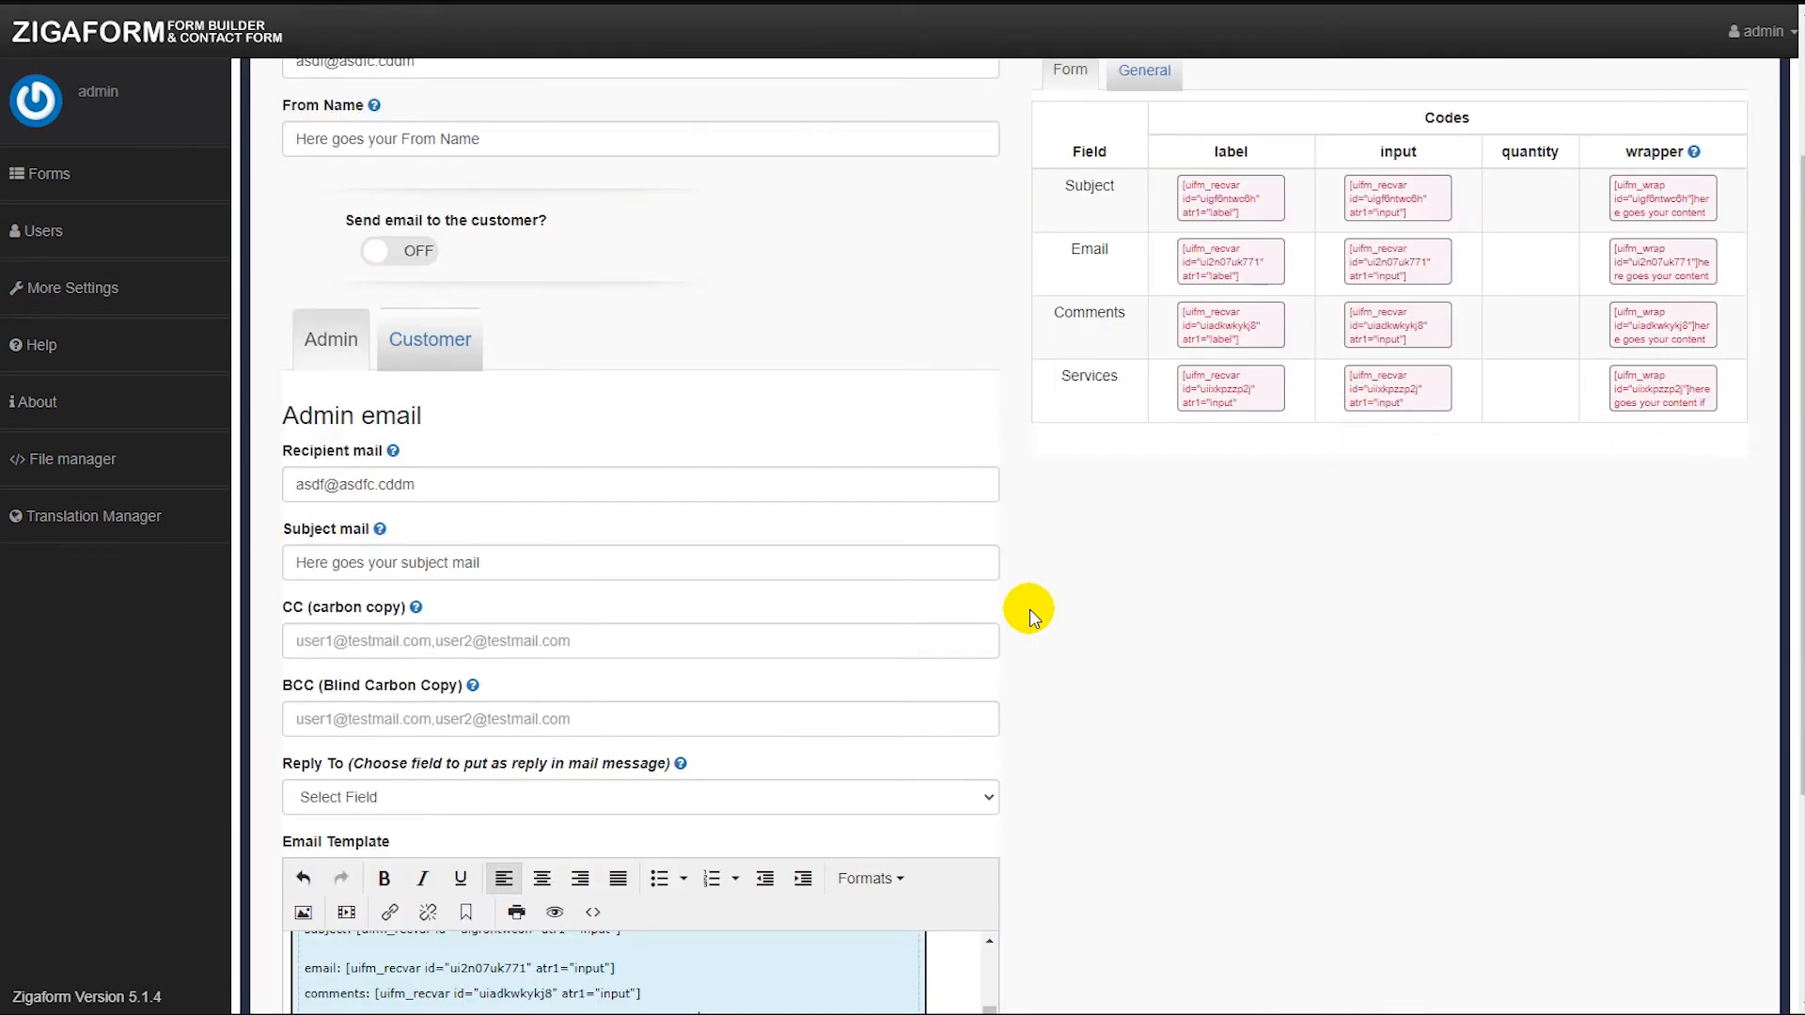
{"action": "scroll", "coordinate": [504, 468], "scroll_direction": "up", "scroll_amount": 3}
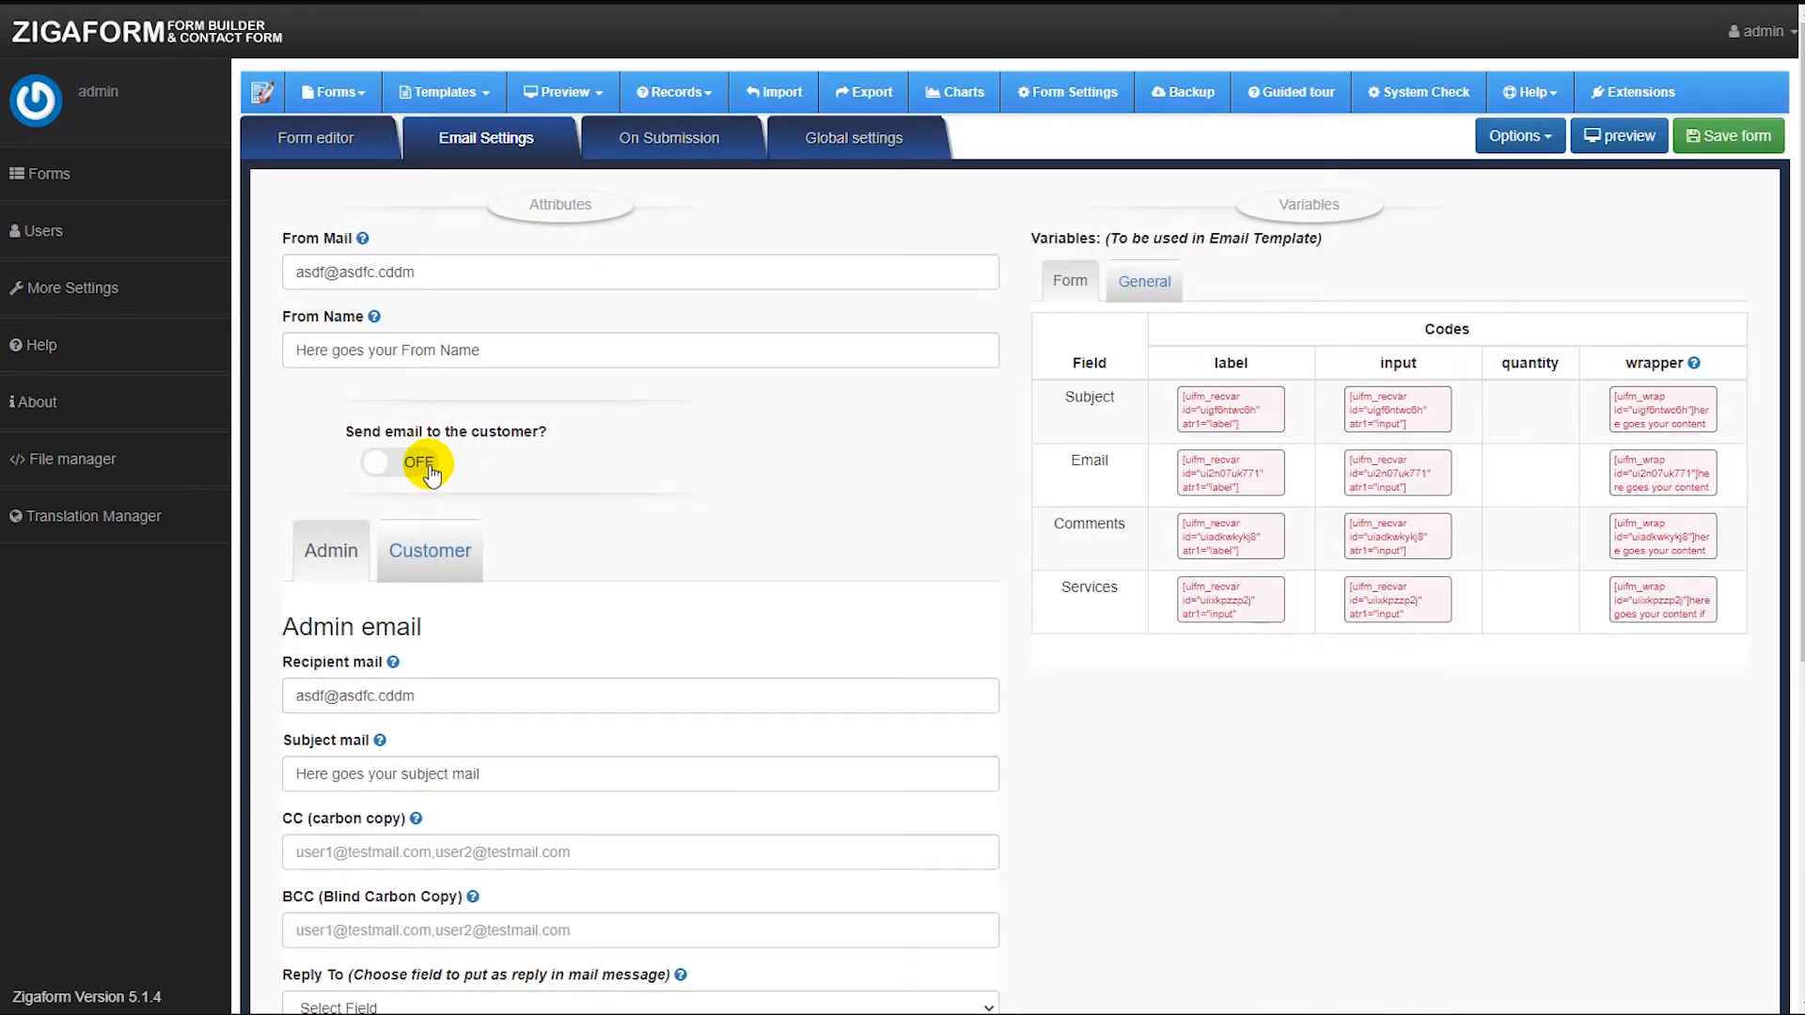
Turn on sending email to the customer and set the customer email's recipient field to Email.
{"action": "left_click", "coordinate": [433, 464]}
{"action": "left_click", "coordinate": [424, 552]}
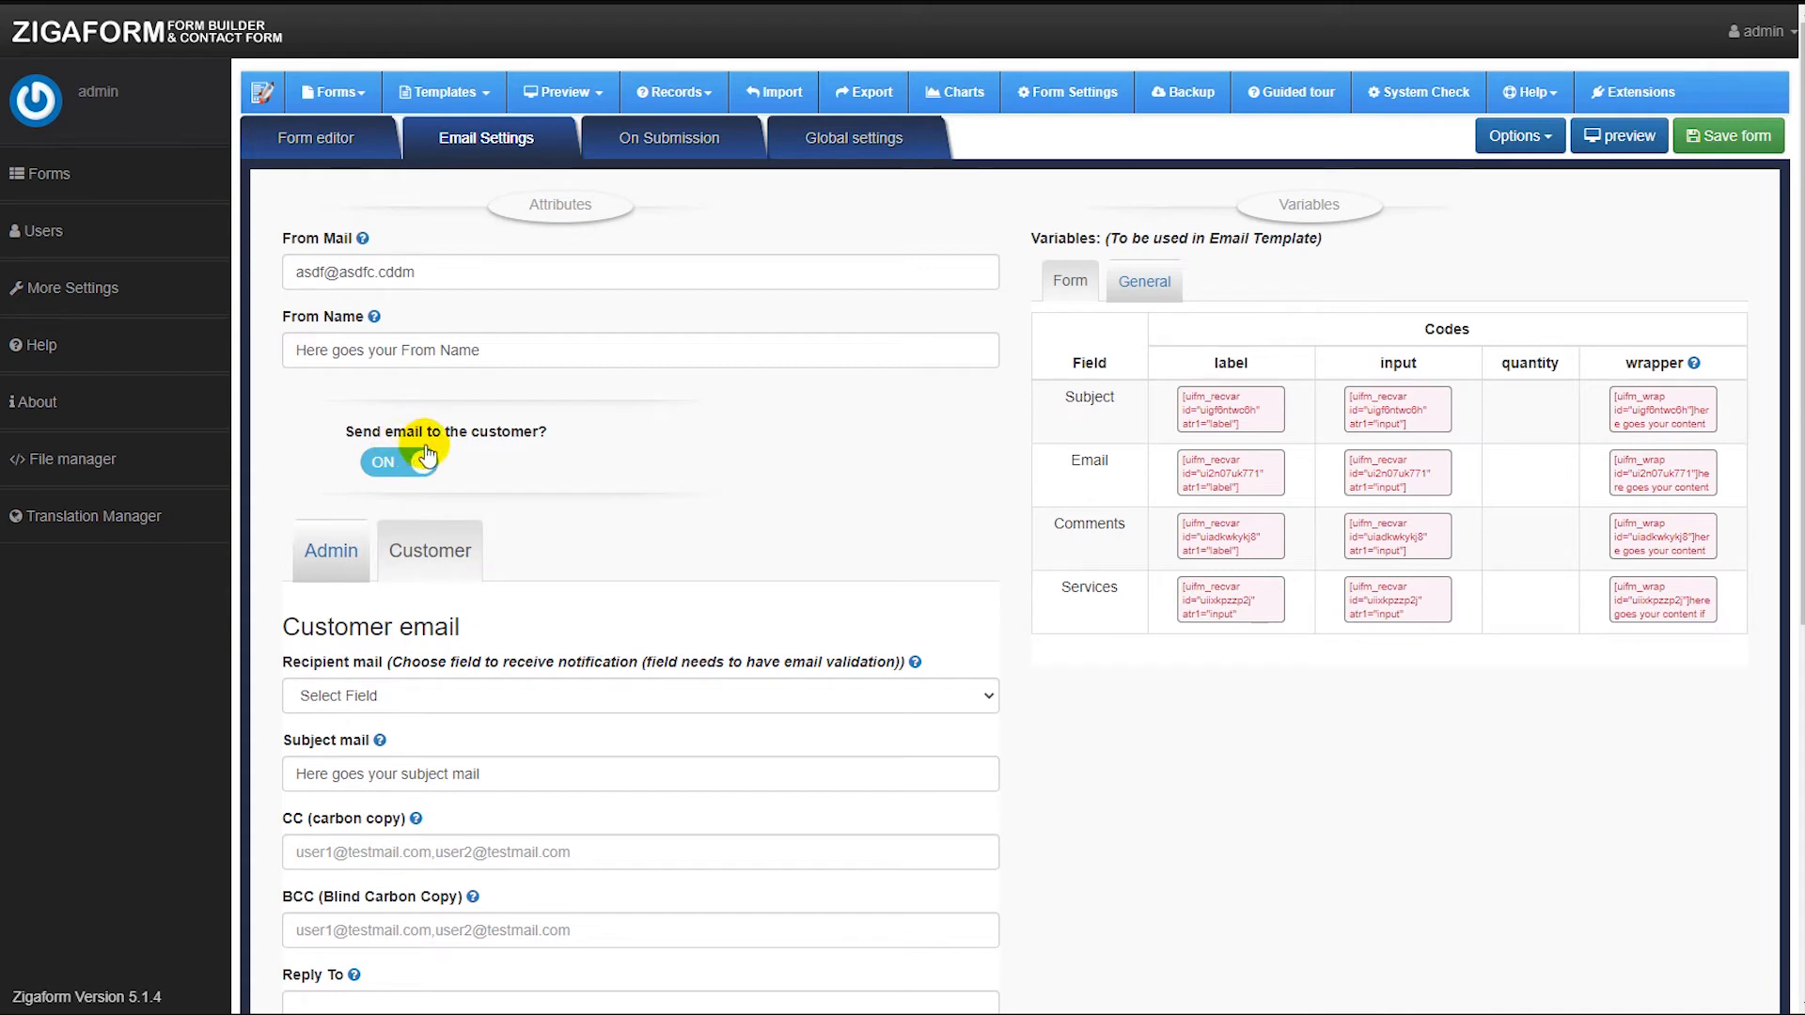
{"action": "left_click", "coordinate": [381, 696]}
{"action": "left_click", "coordinate": [389, 739]}
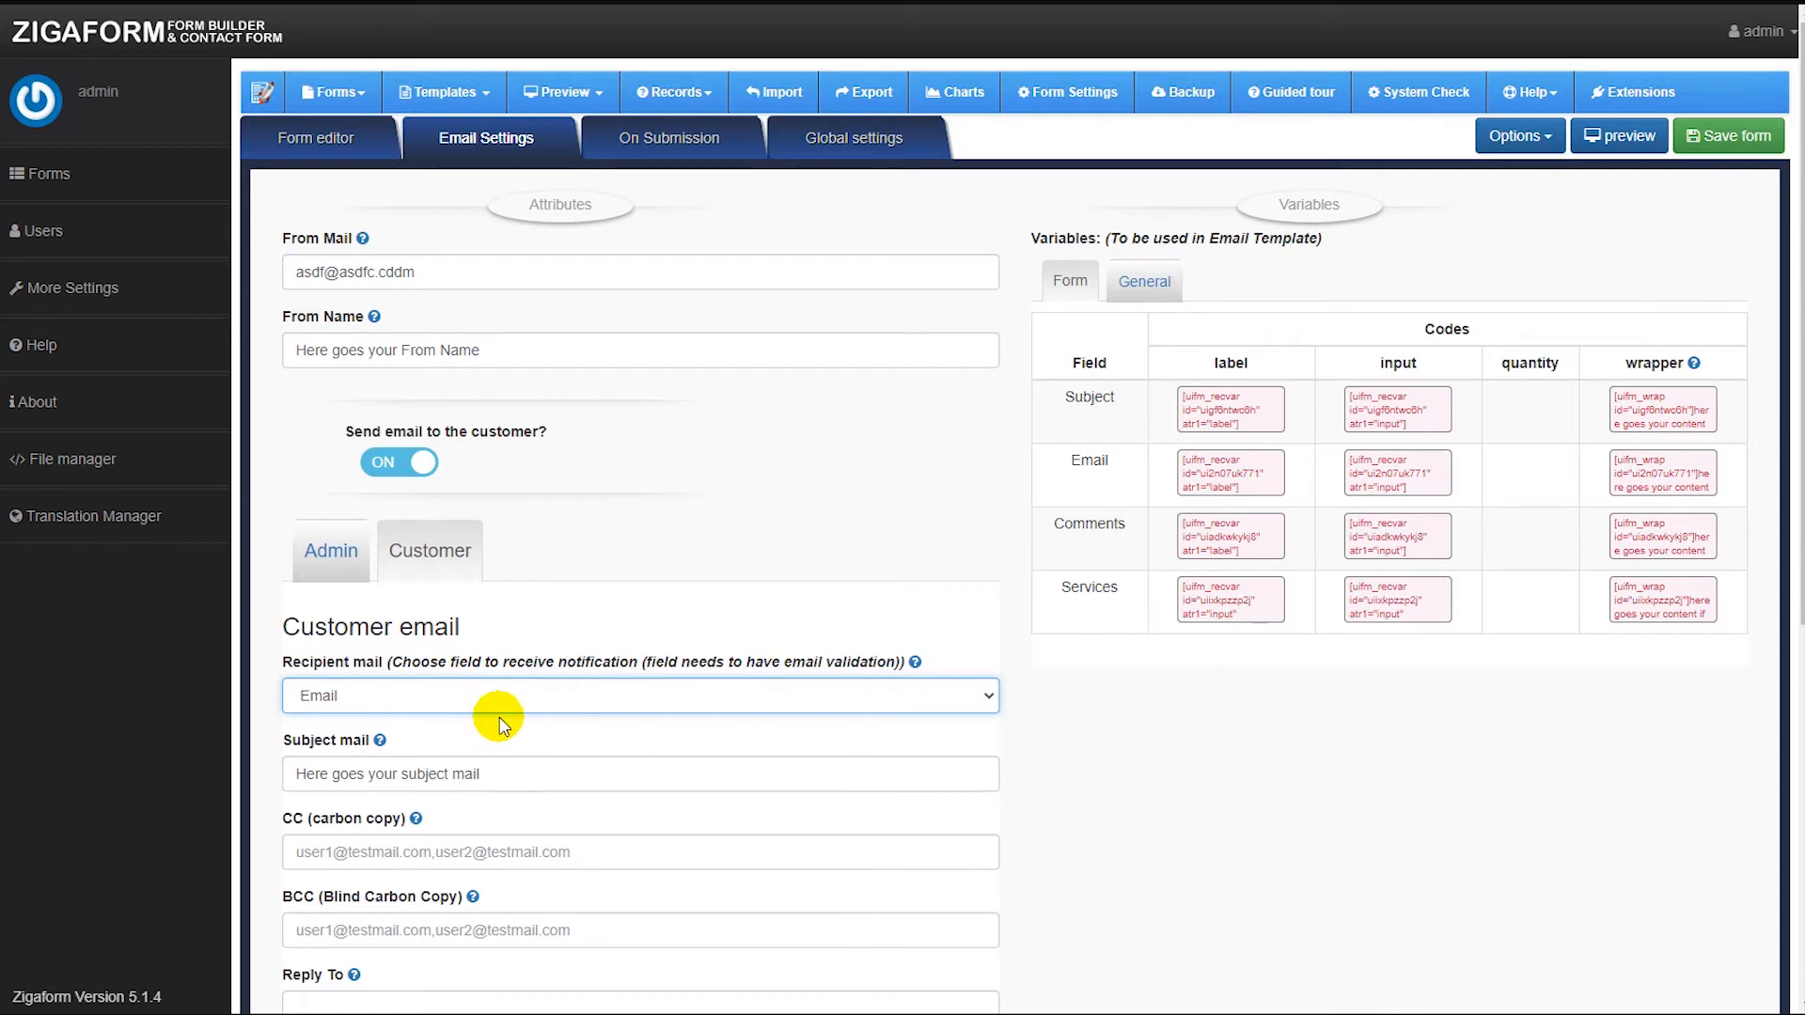
Examine the customer email template and its summary variable.
{"action": "scroll", "coordinate": [484, 742], "scroll_direction": "down", "scroll_amount": 5}
{"action": "scroll", "coordinate": [468, 708], "scroll_direction": "up", "scroll_amount": 4}
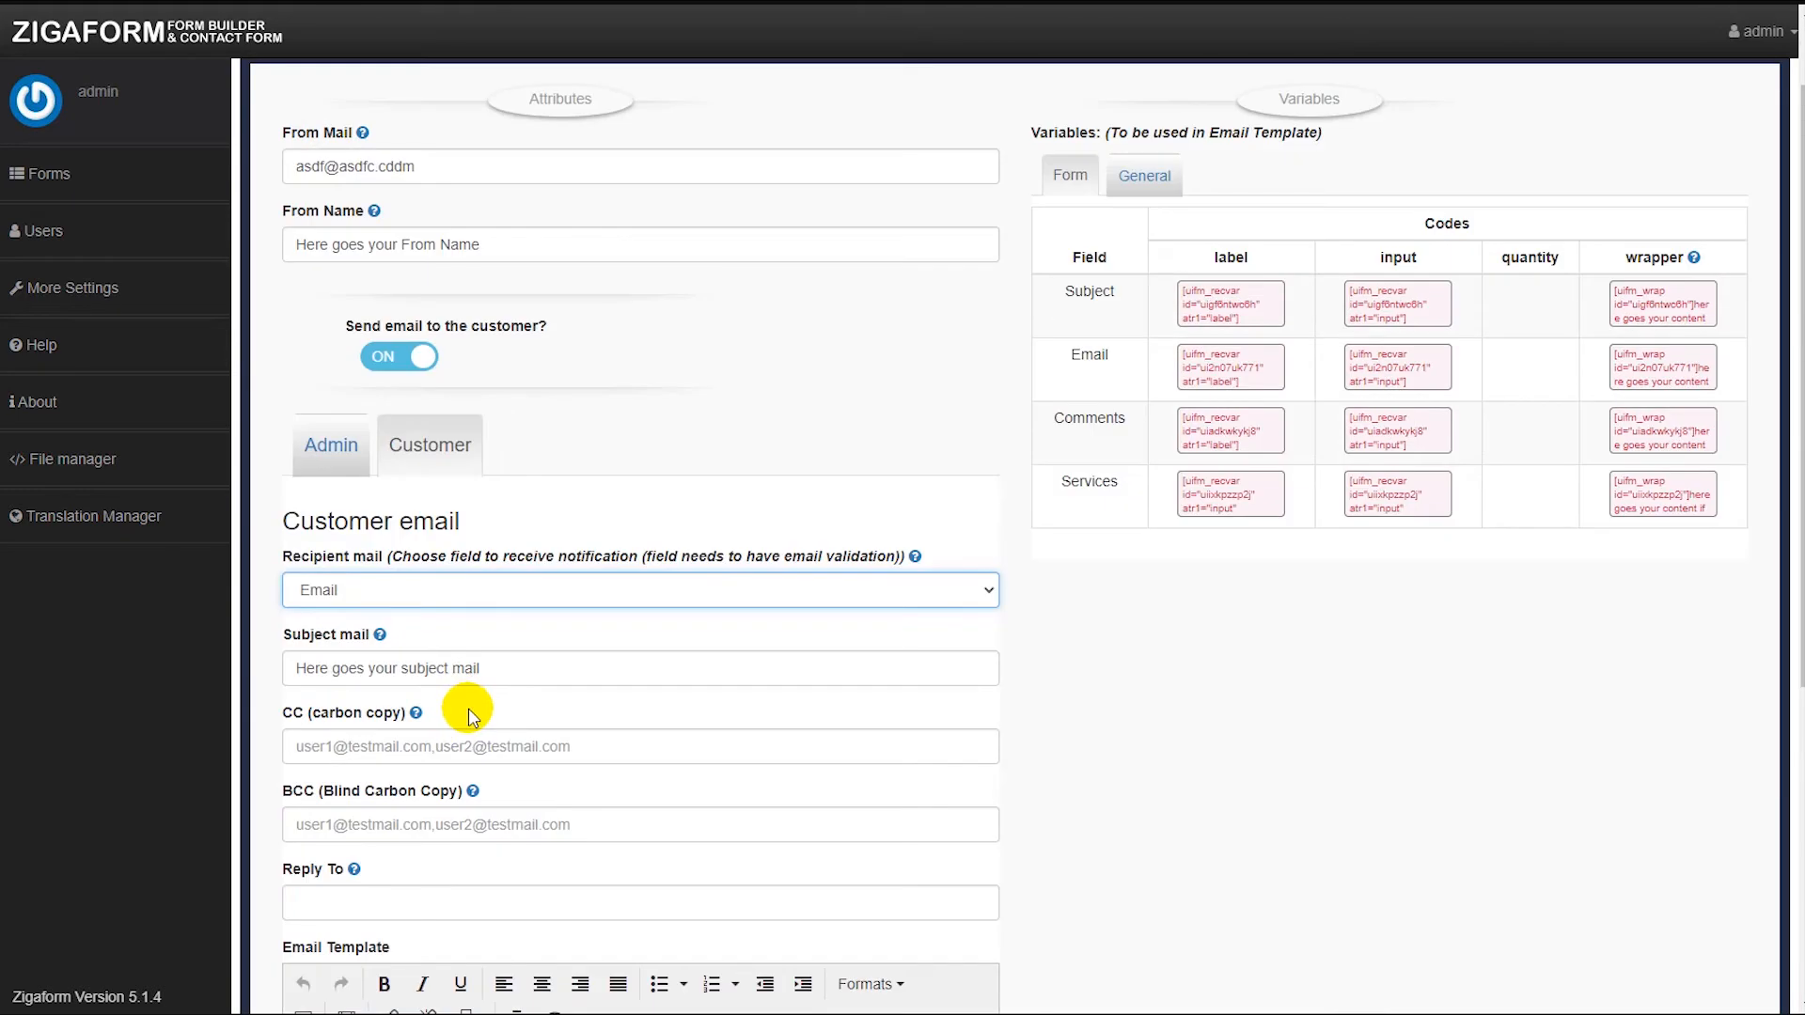
{"action": "scroll", "coordinate": [461, 719], "scroll_direction": "down", "scroll_amount": 3}
{"action": "left_click", "coordinate": [528, 781]}
{"action": "left_click", "coordinate": [552, 794]}
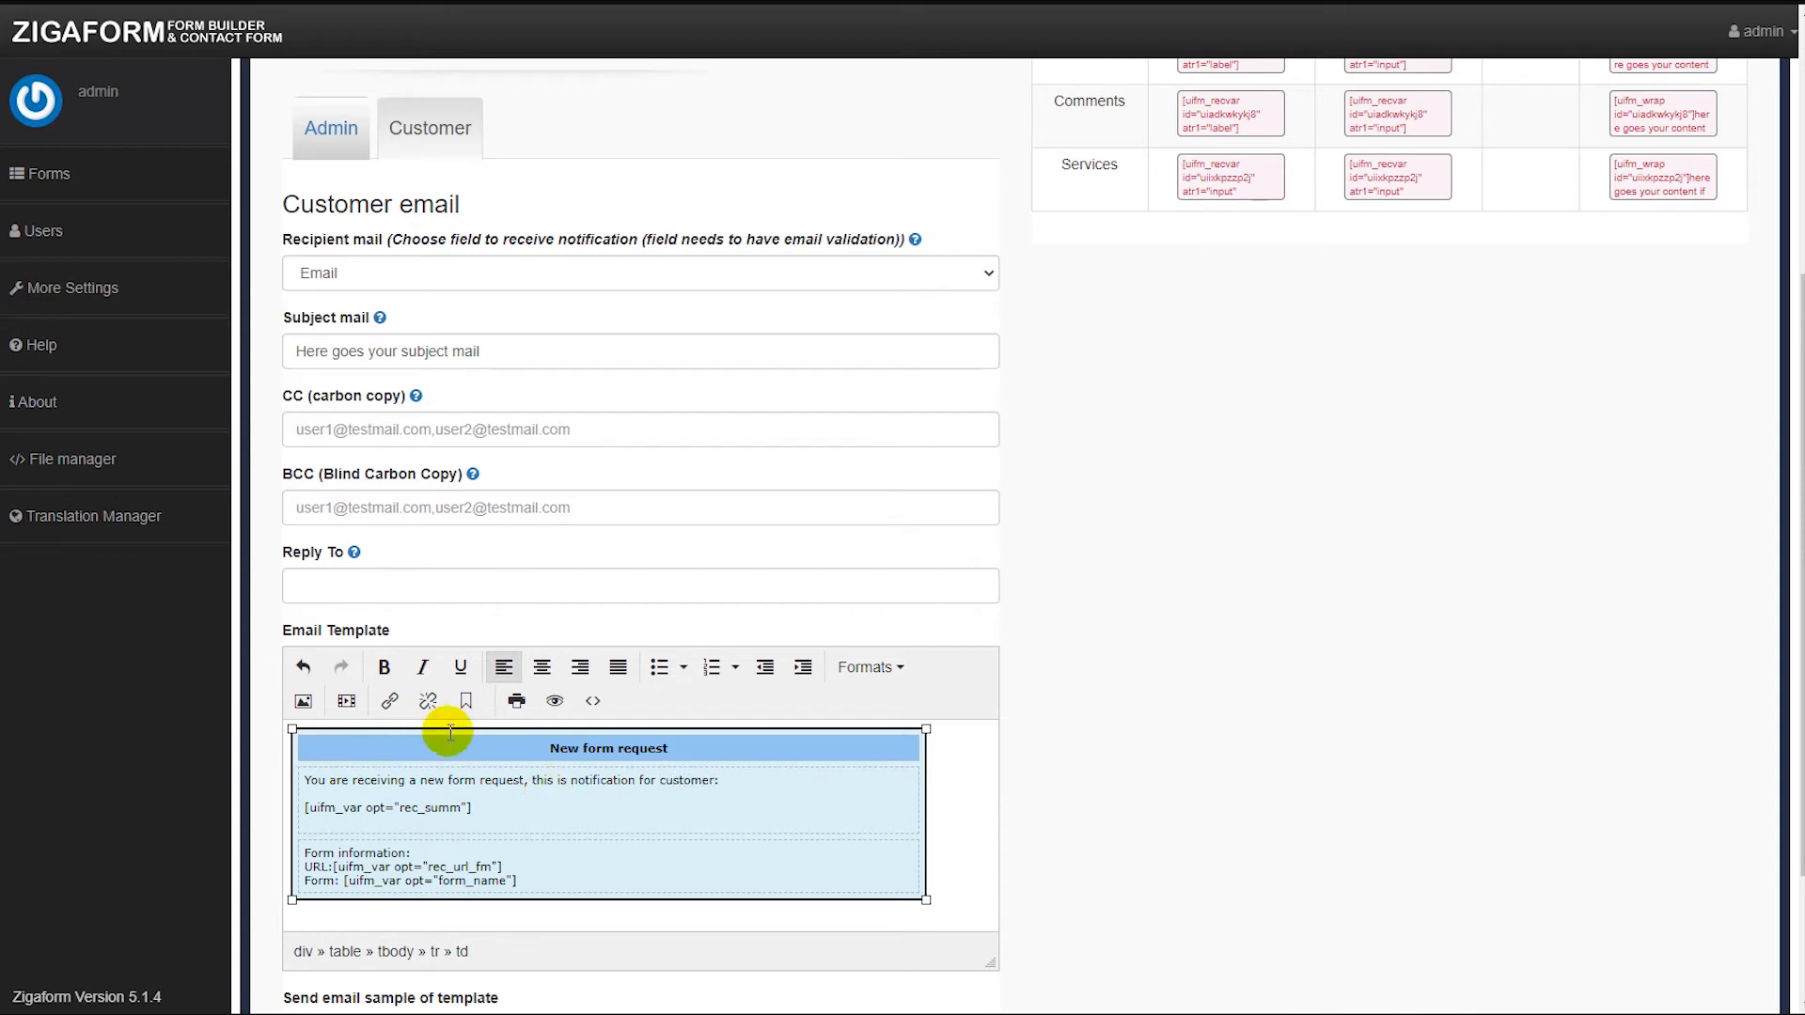
{"action": "left_click", "coordinate": [517, 807]}
{"action": "left_click_drag", "start_coordinate": [517, 807], "coordinate": [330, 797]}
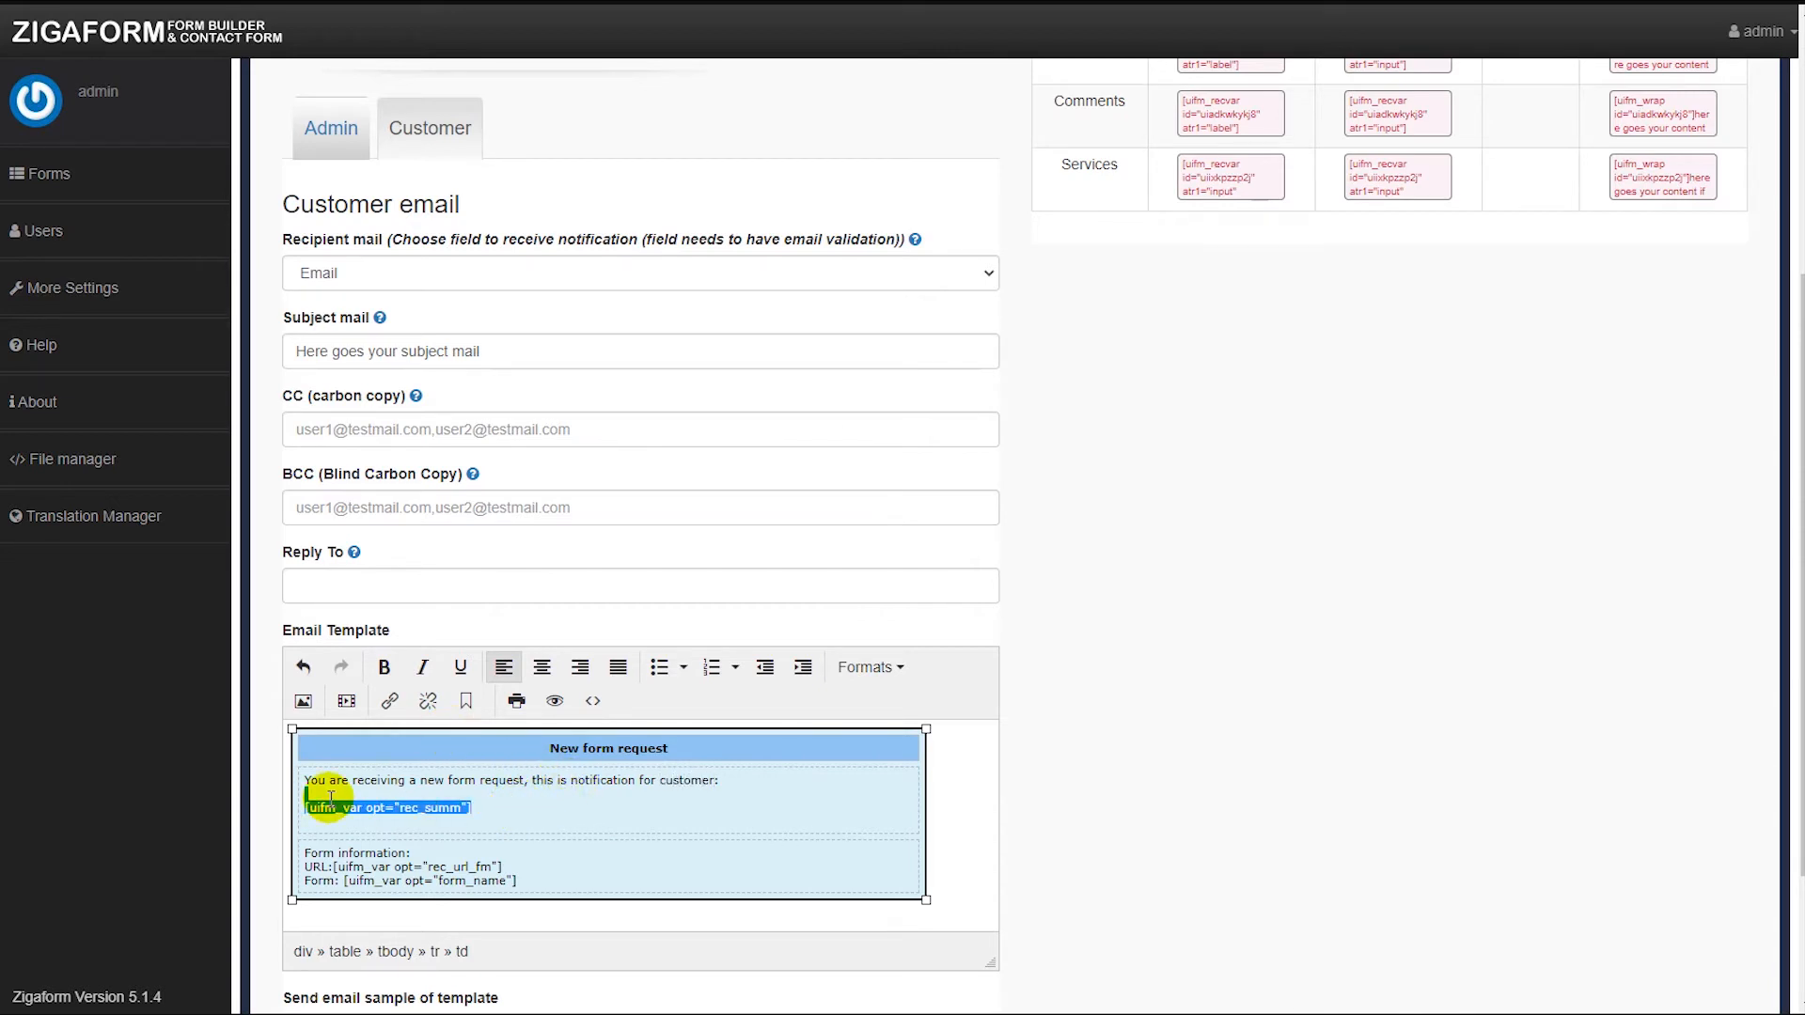
{"action": "left_click", "coordinate": [562, 787]}
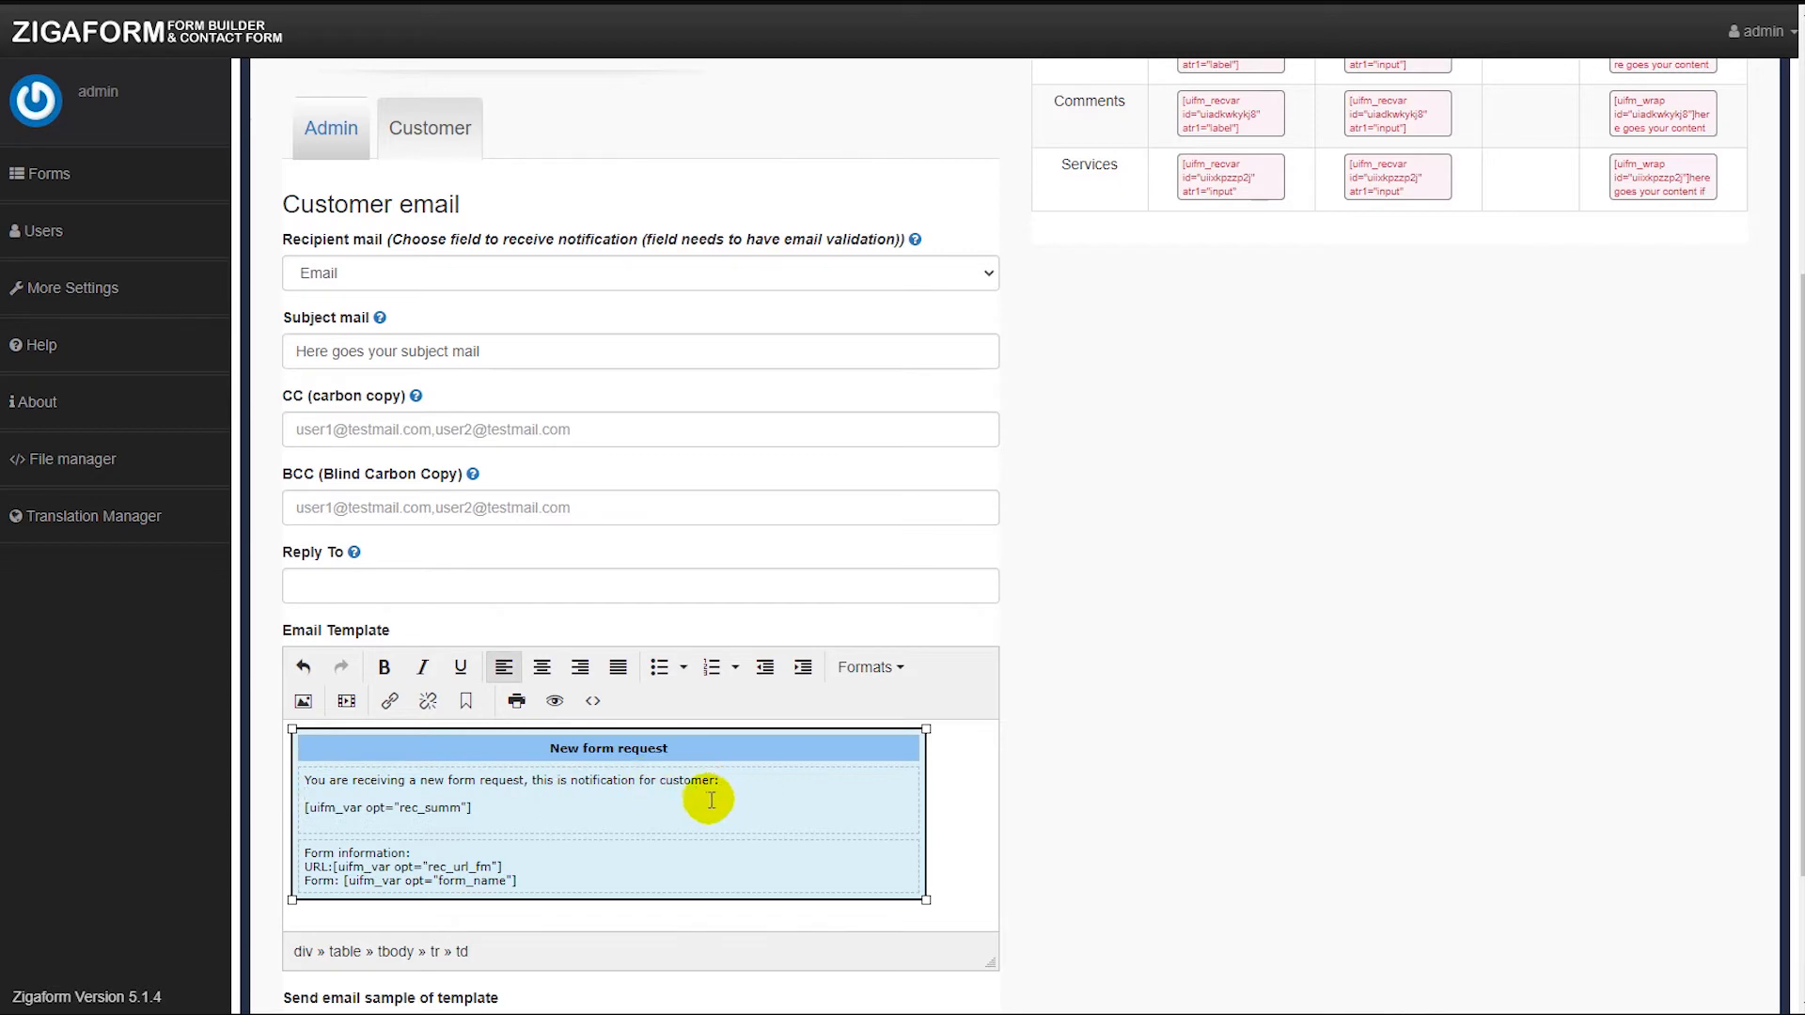
{"action": "scroll", "coordinate": [969, 735], "scroll_direction": "up", "scroll_amount": 3}
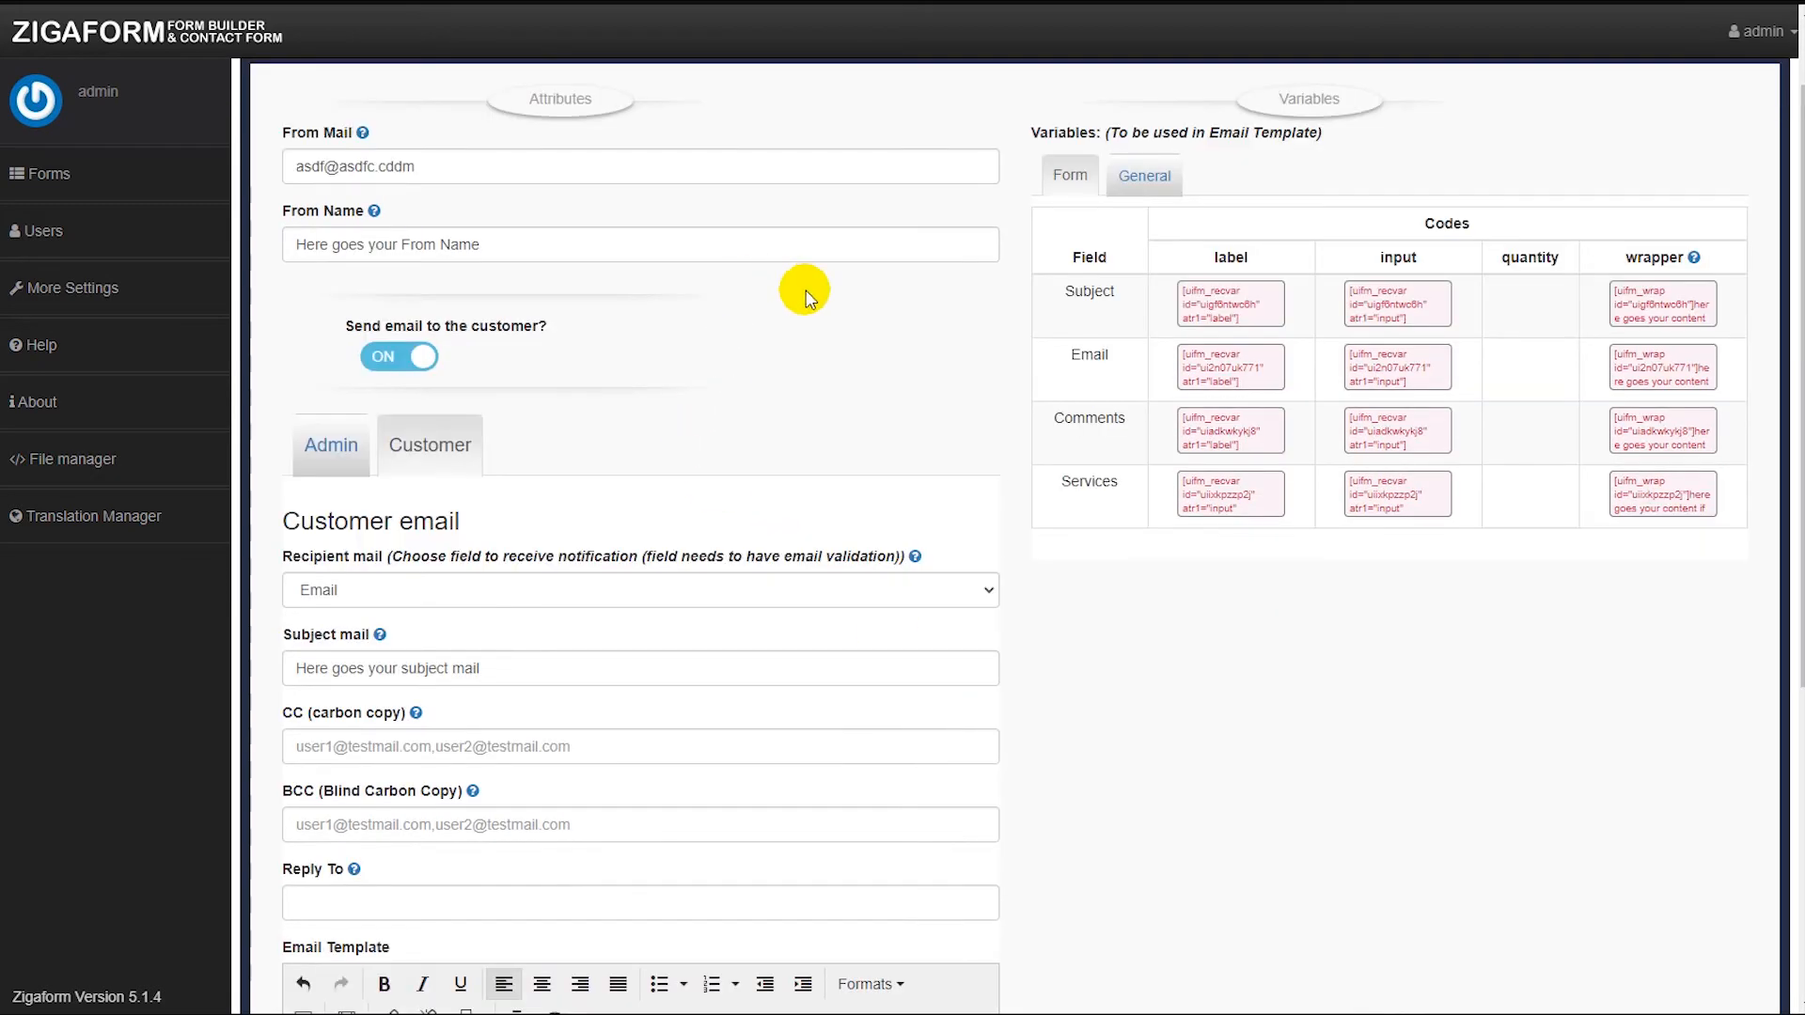
Inspect the source code of the success message shown on submission.
{"action": "scroll", "coordinate": [806, 290], "scroll_direction": "up", "scroll_amount": 2}
{"action": "left_click", "coordinate": [668, 138]}
{"action": "left_click", "coordinate": [510, 307]}
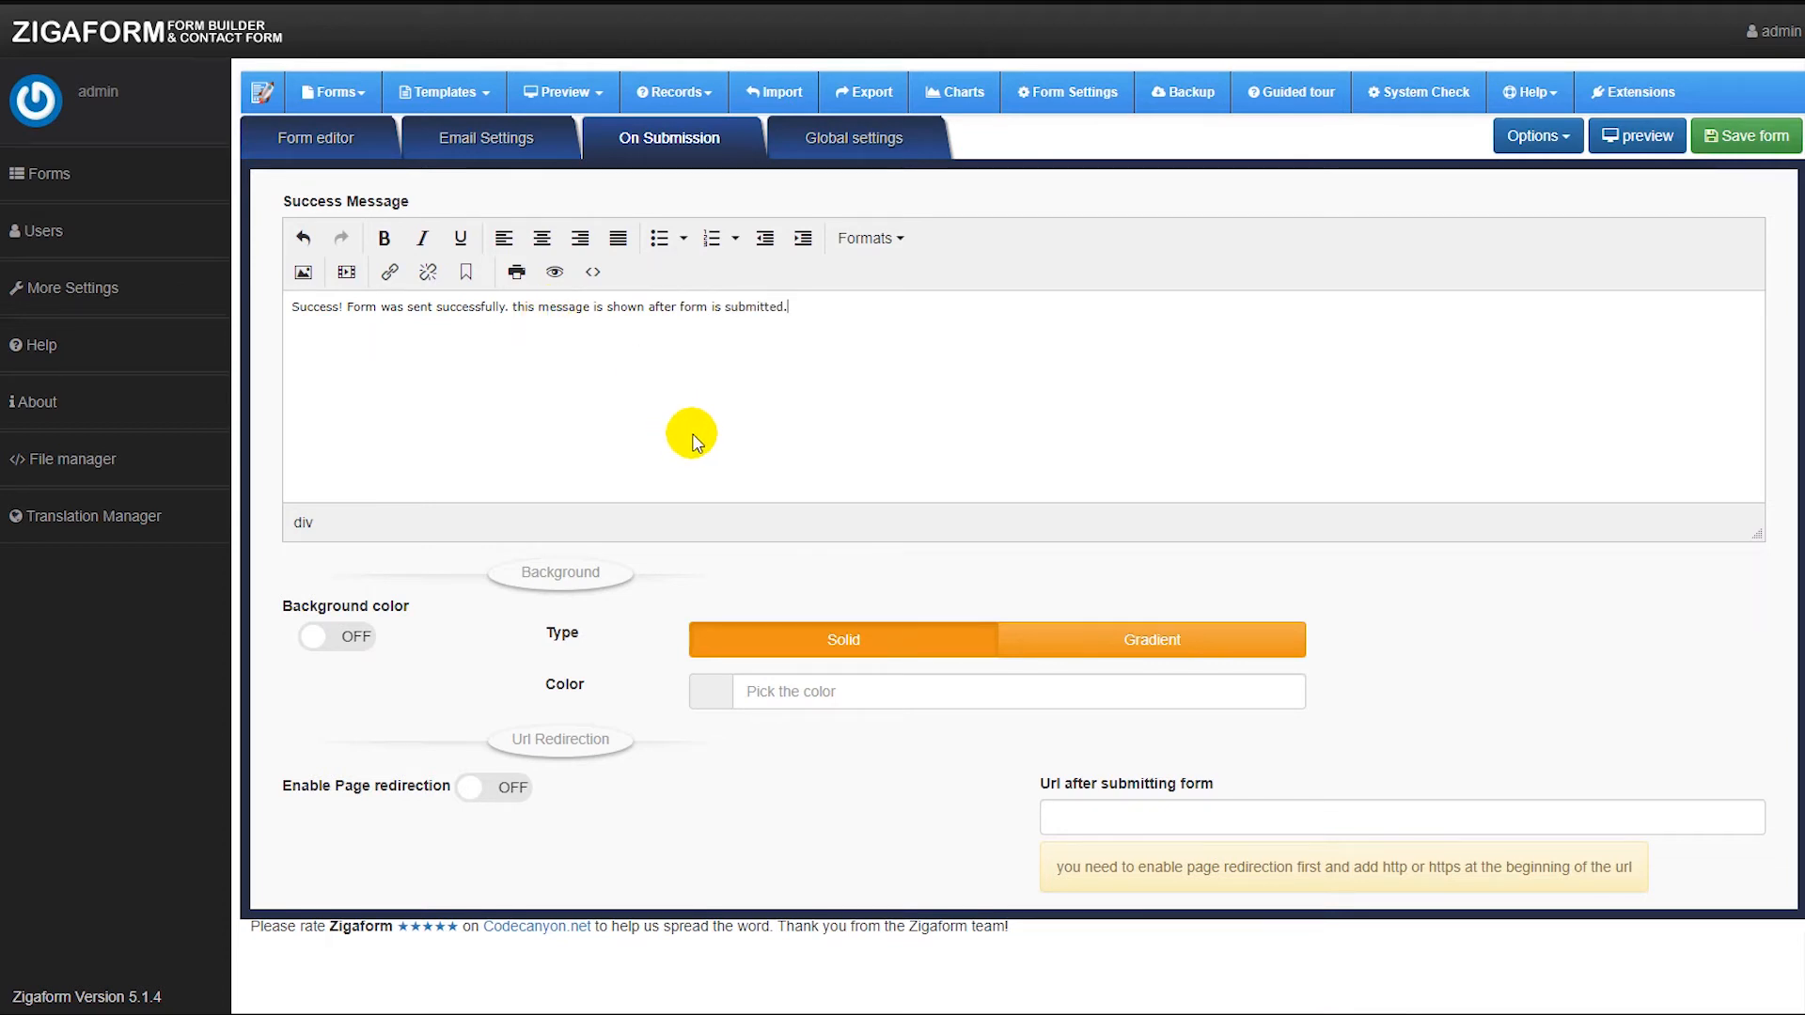
{"action": "left_click", "coordinate": [593, 273]}
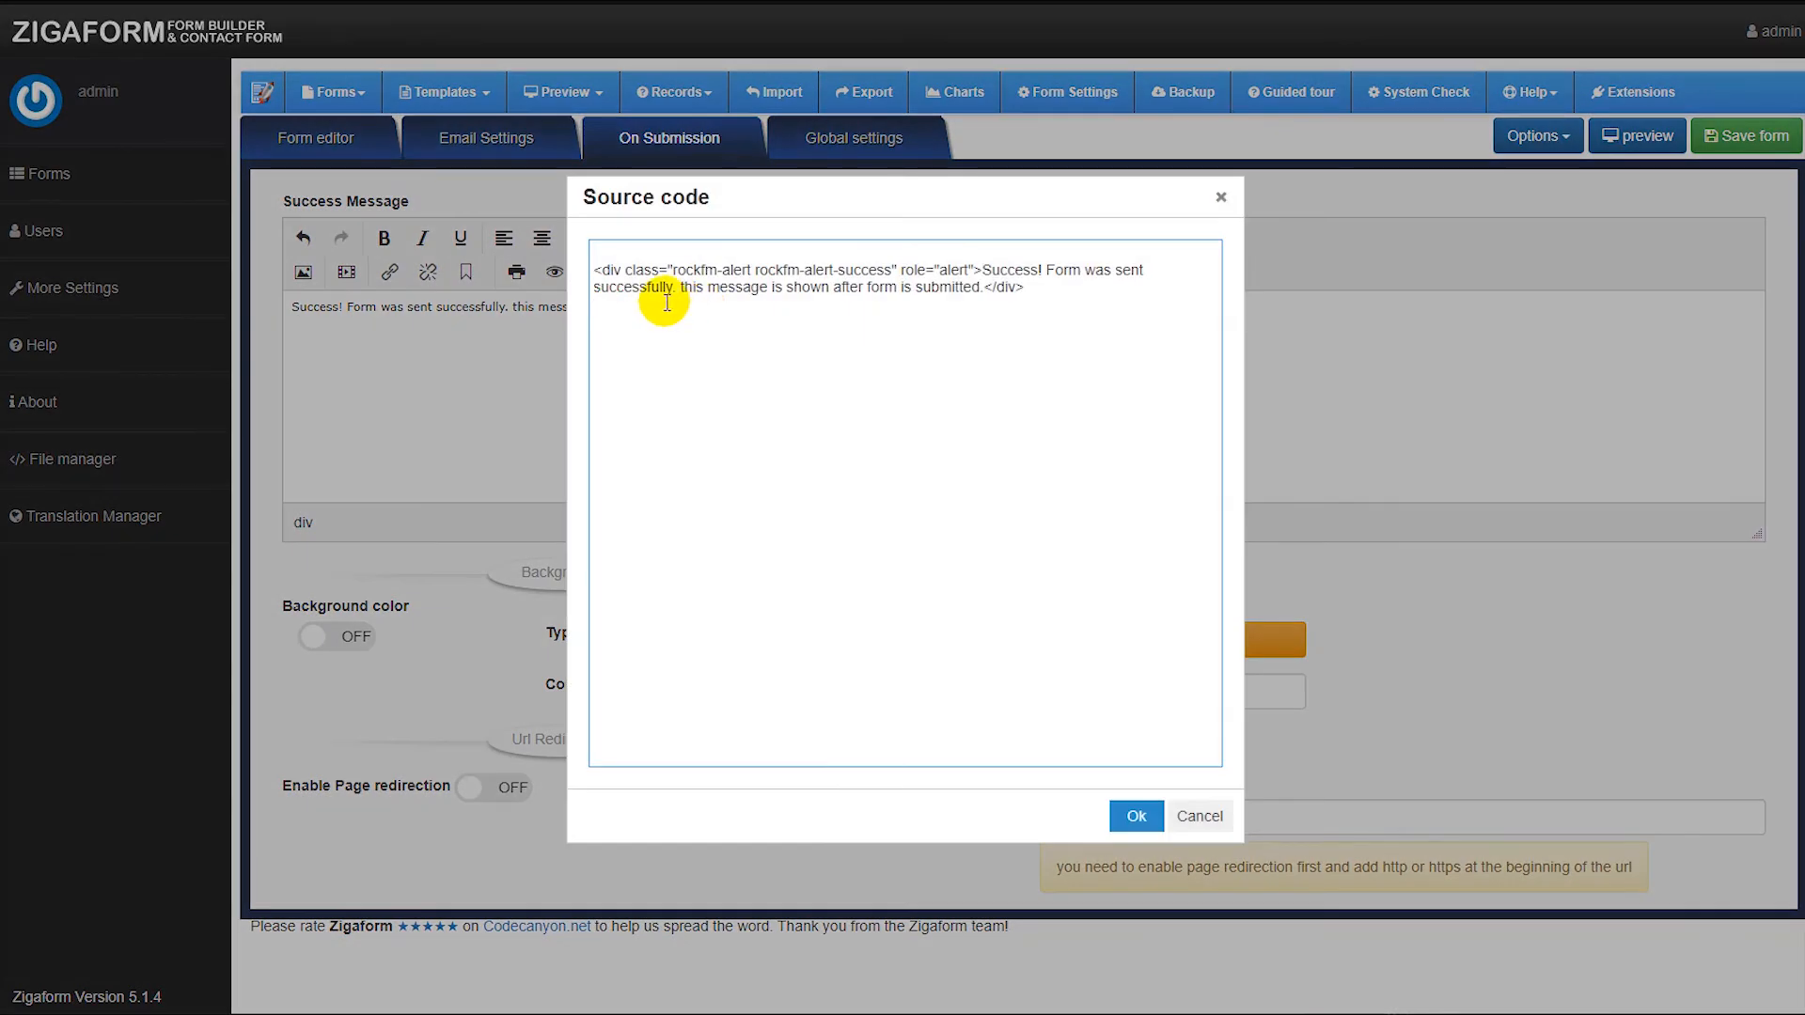
{"action": "left_click", "coordinate": [1059, 294]}
{"action": "left_click", "coordinate": [1137, 815]}
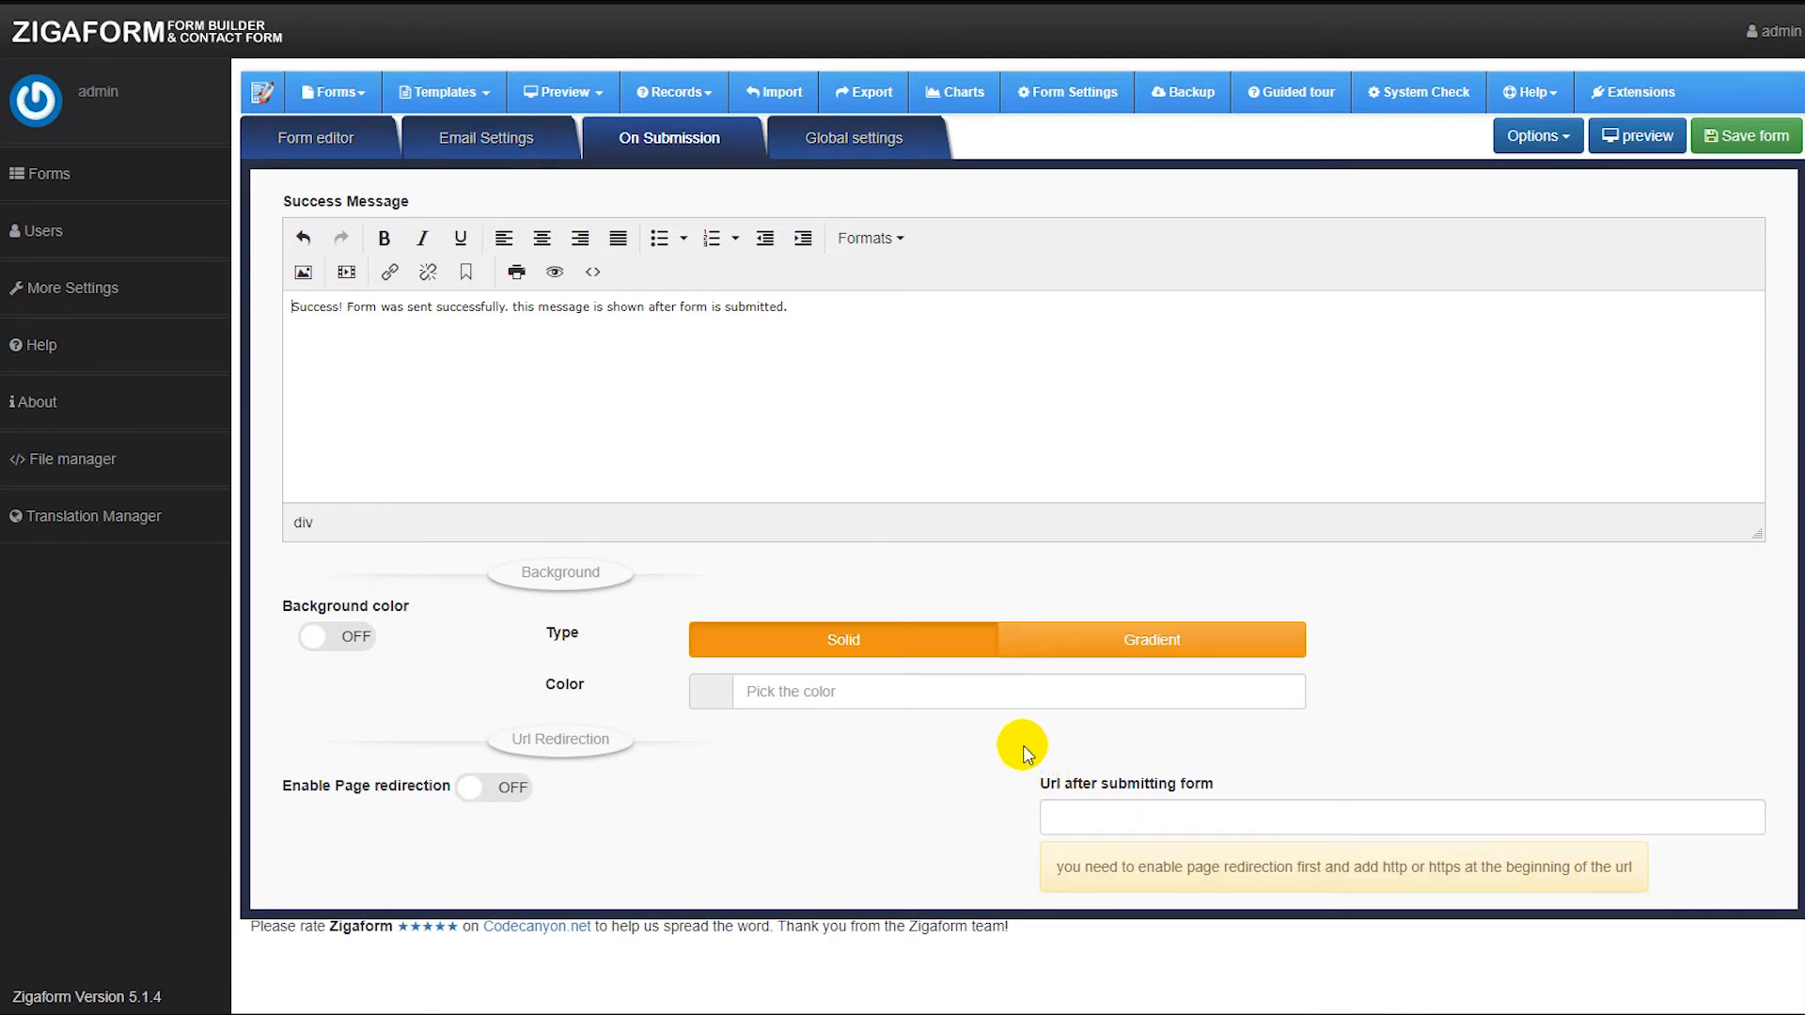
Browse the Global settings tabs and enable the custom template for summary records and PDF.
{"action": "left_click", "coordinate": [858, 143]}
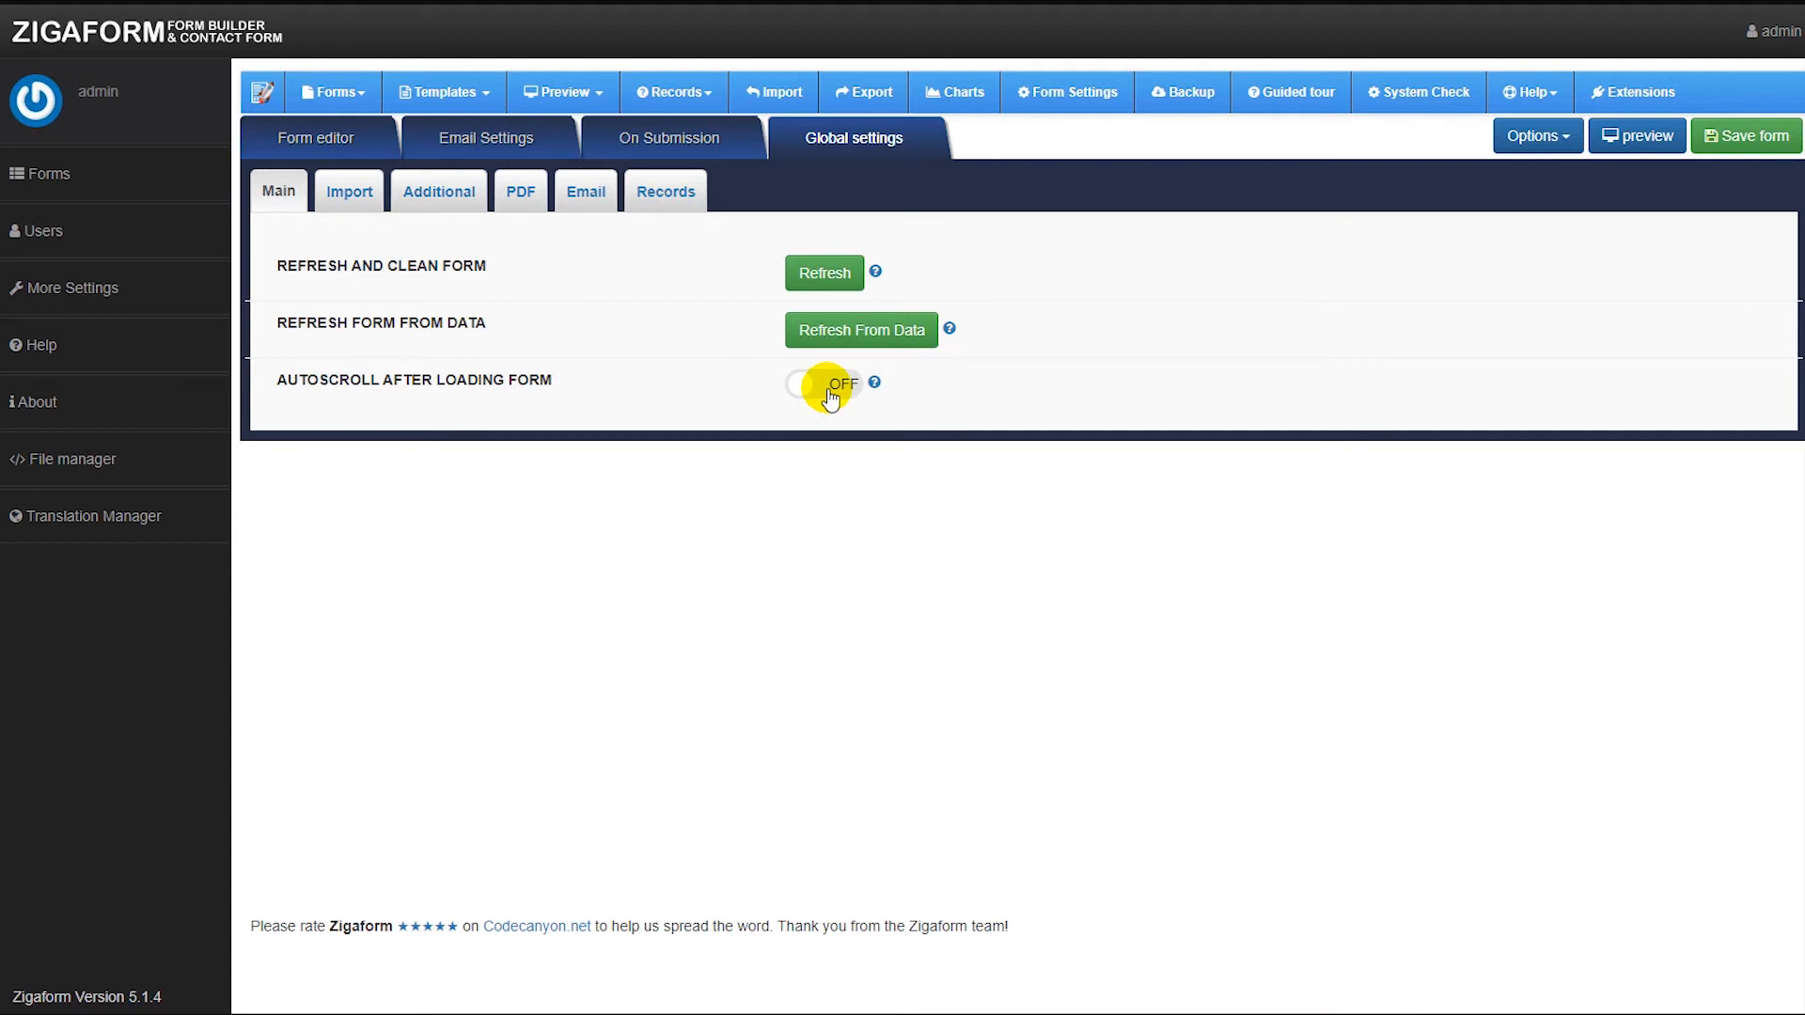
{"action": "left_click", "coordinate": [380, 200]}
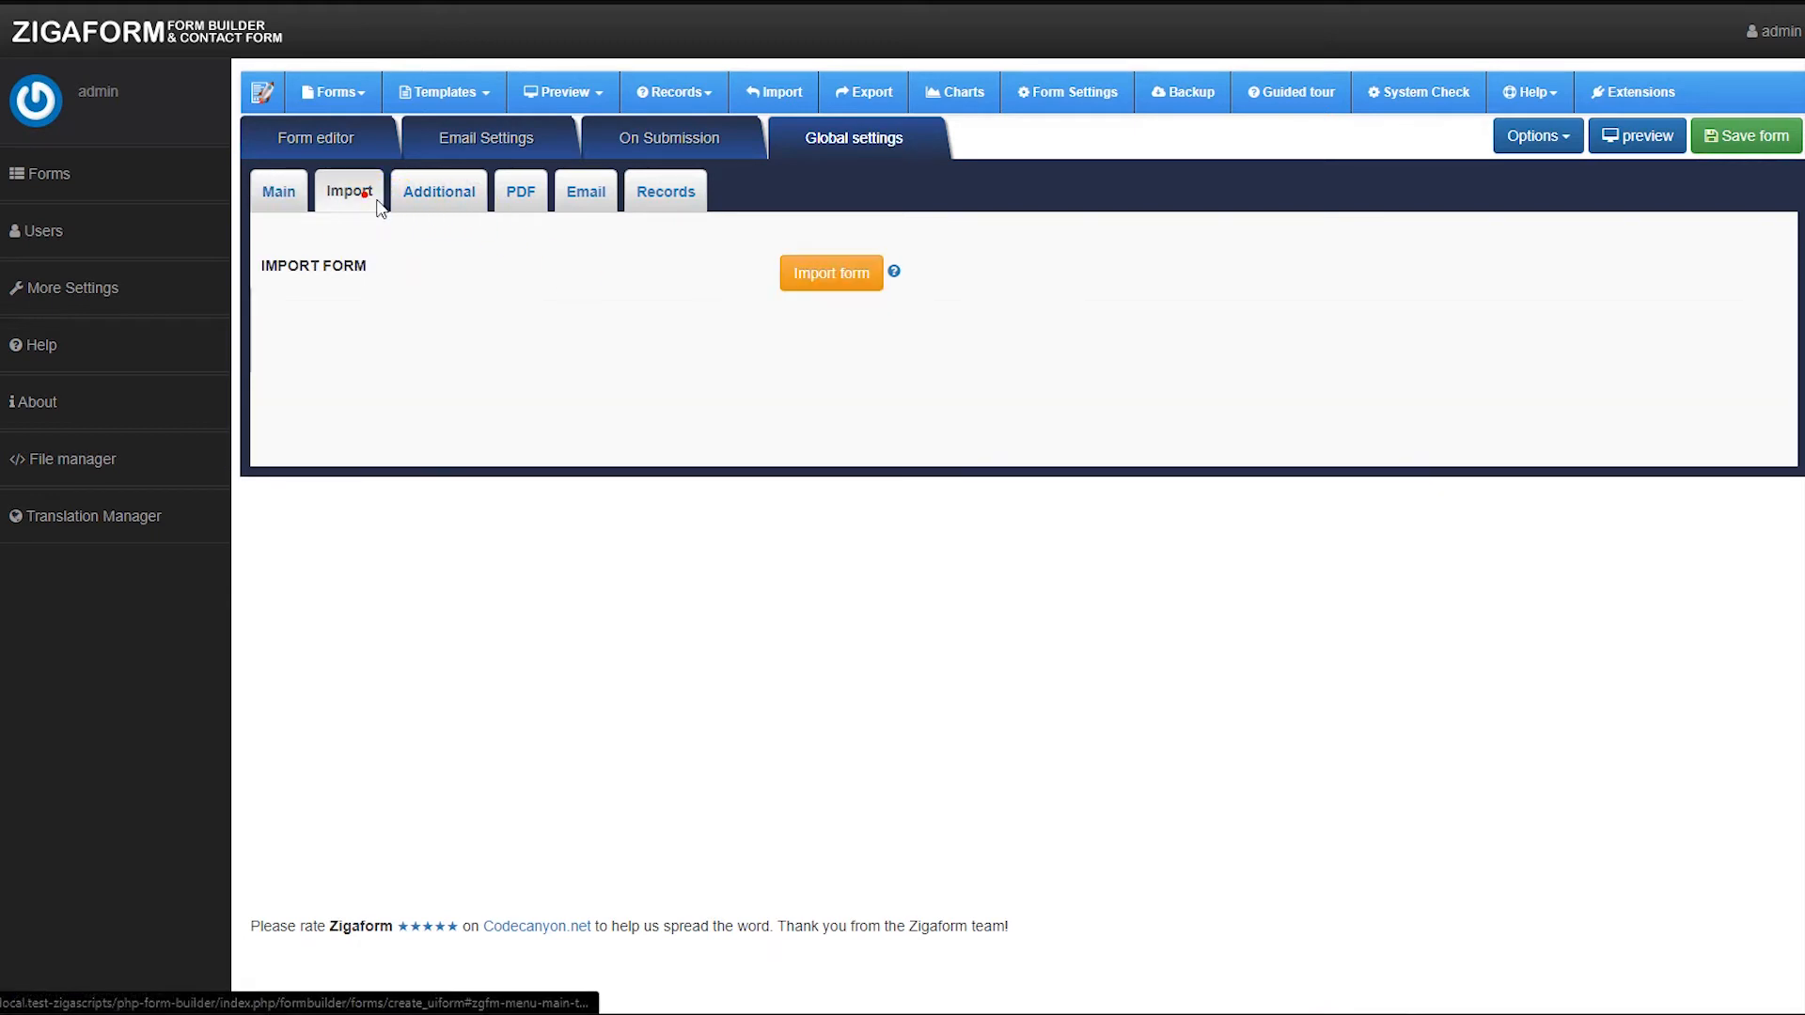
{"action": "left_click", "coordinate": [443, 201]}
{"action": "left_click", "coordinate": [850, 254]}
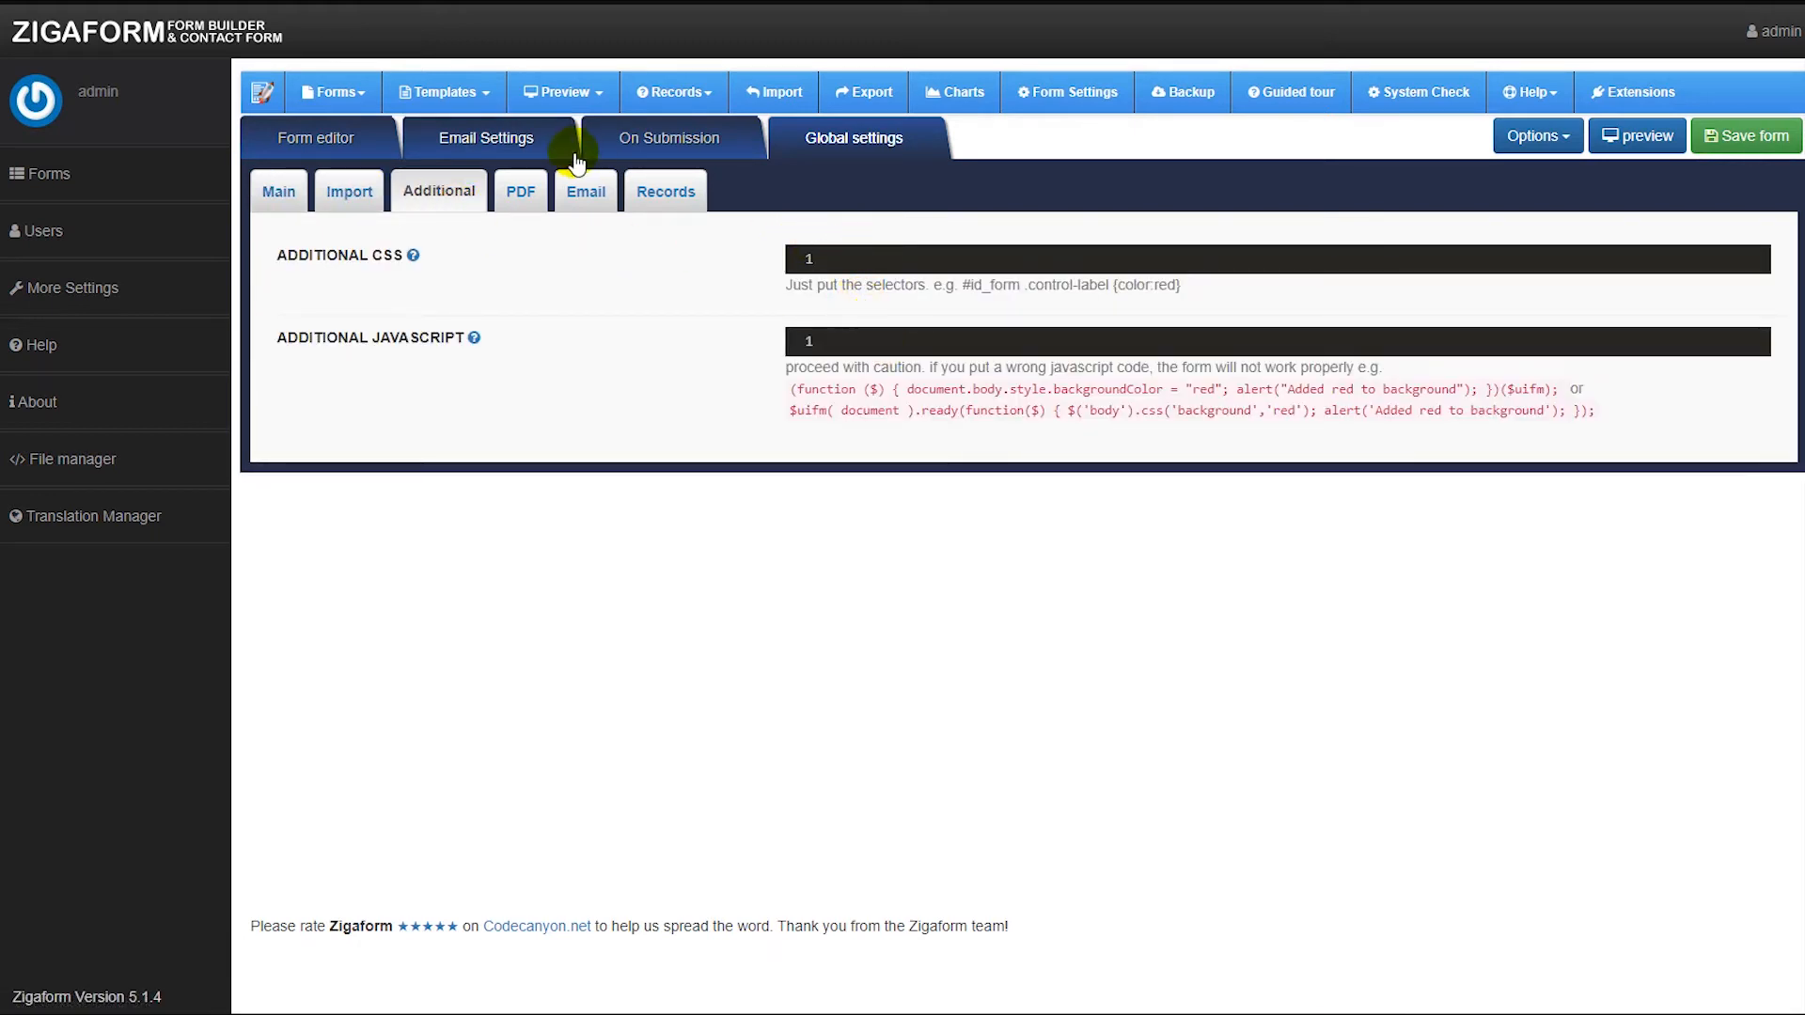
{"action": "left_click", "coordinate": [521, 192]}
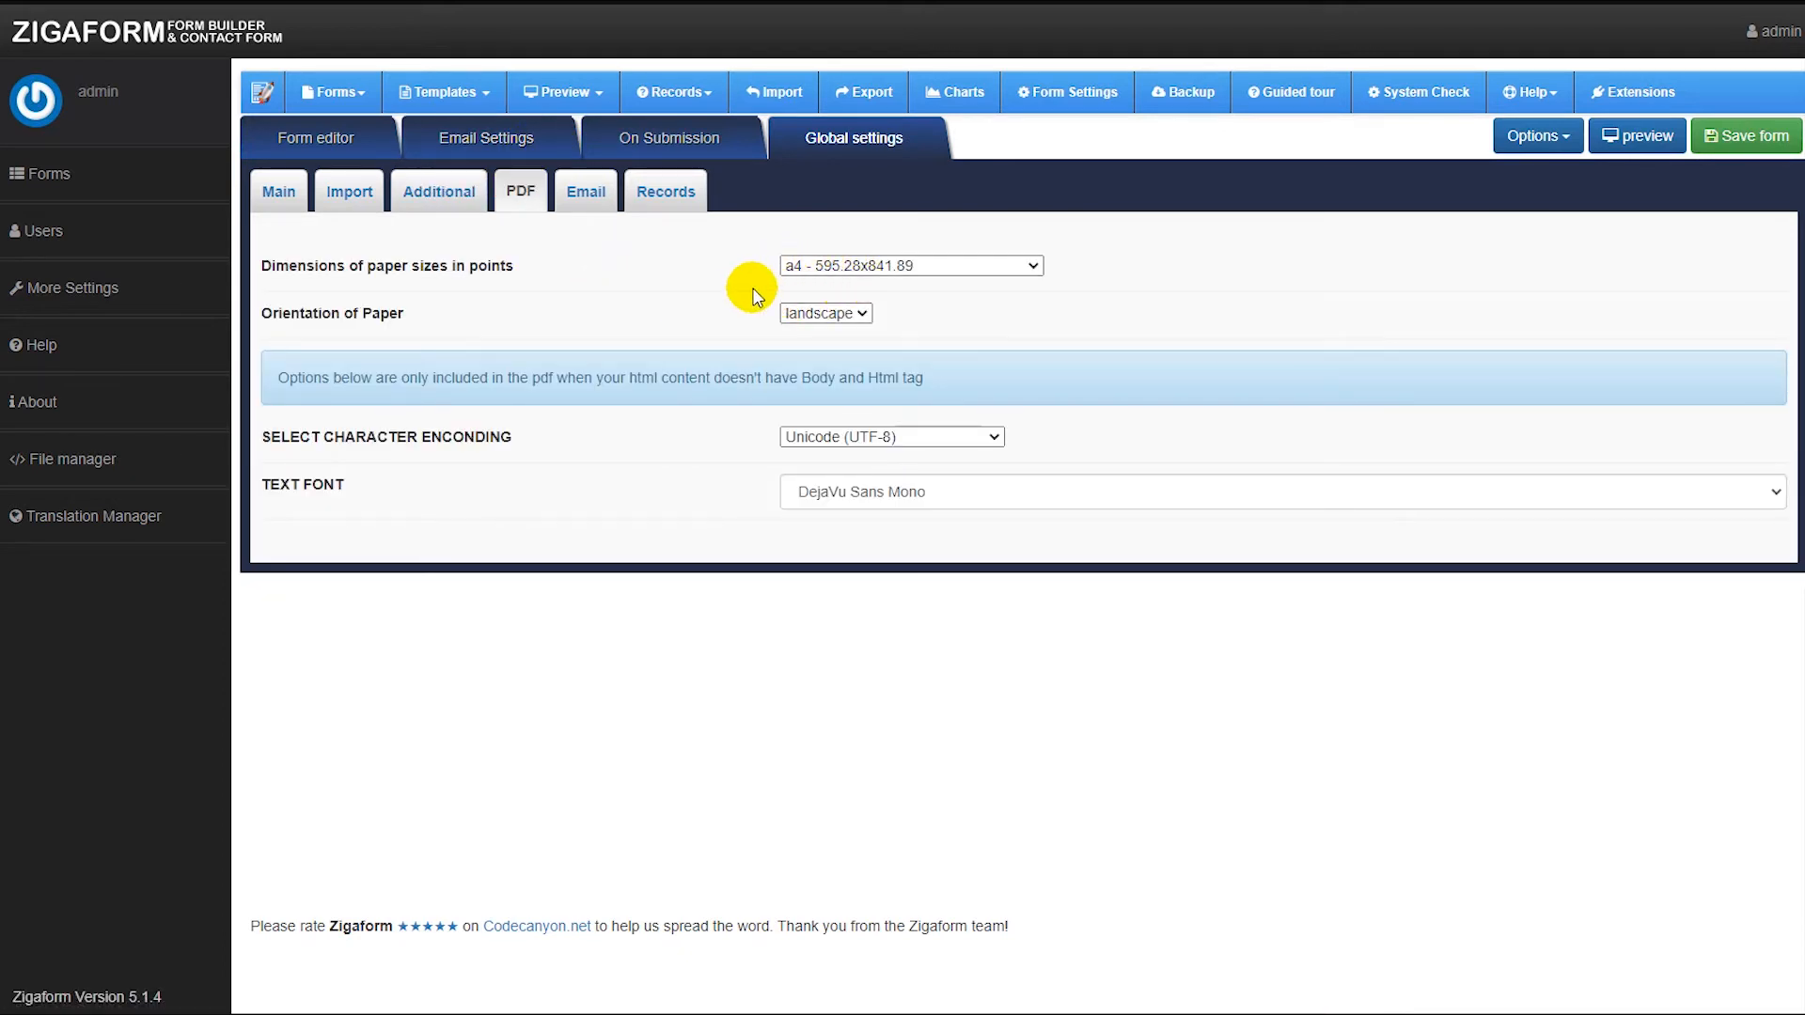
{"action": "left_click", "coordinate": [585, 198]}
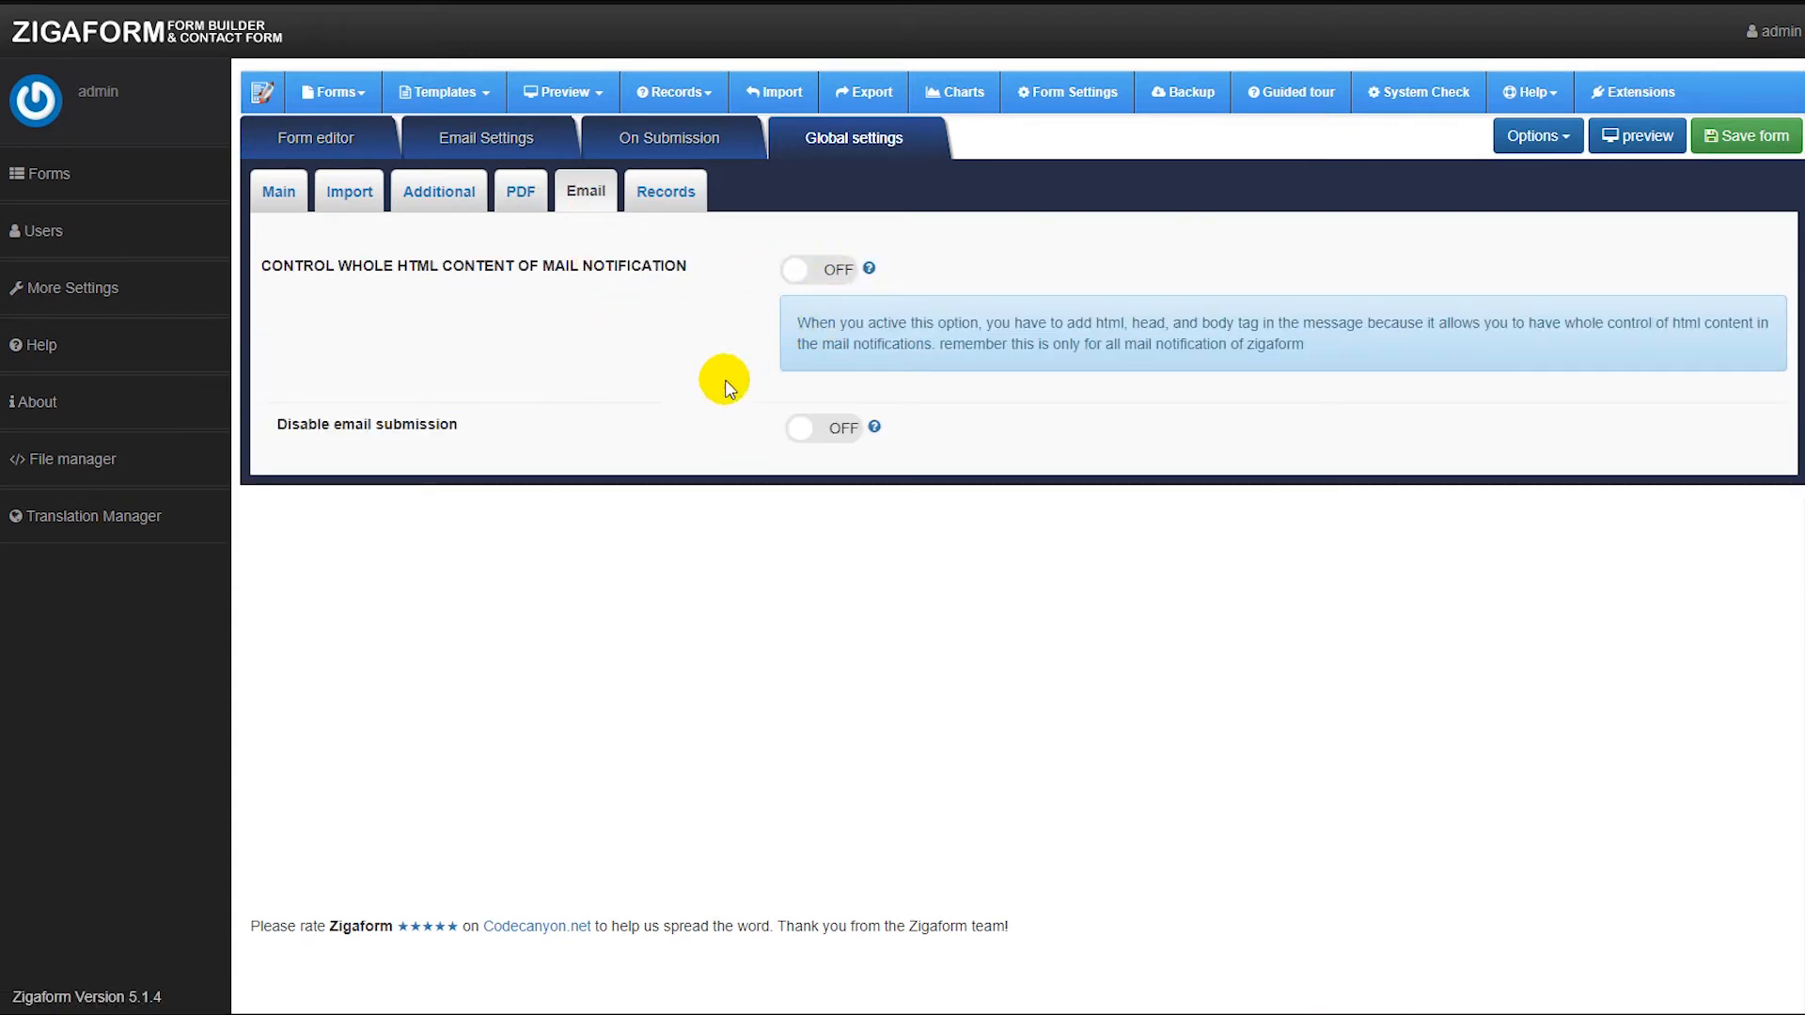
{"action": "left_click", "coordinate": [663, 194]}
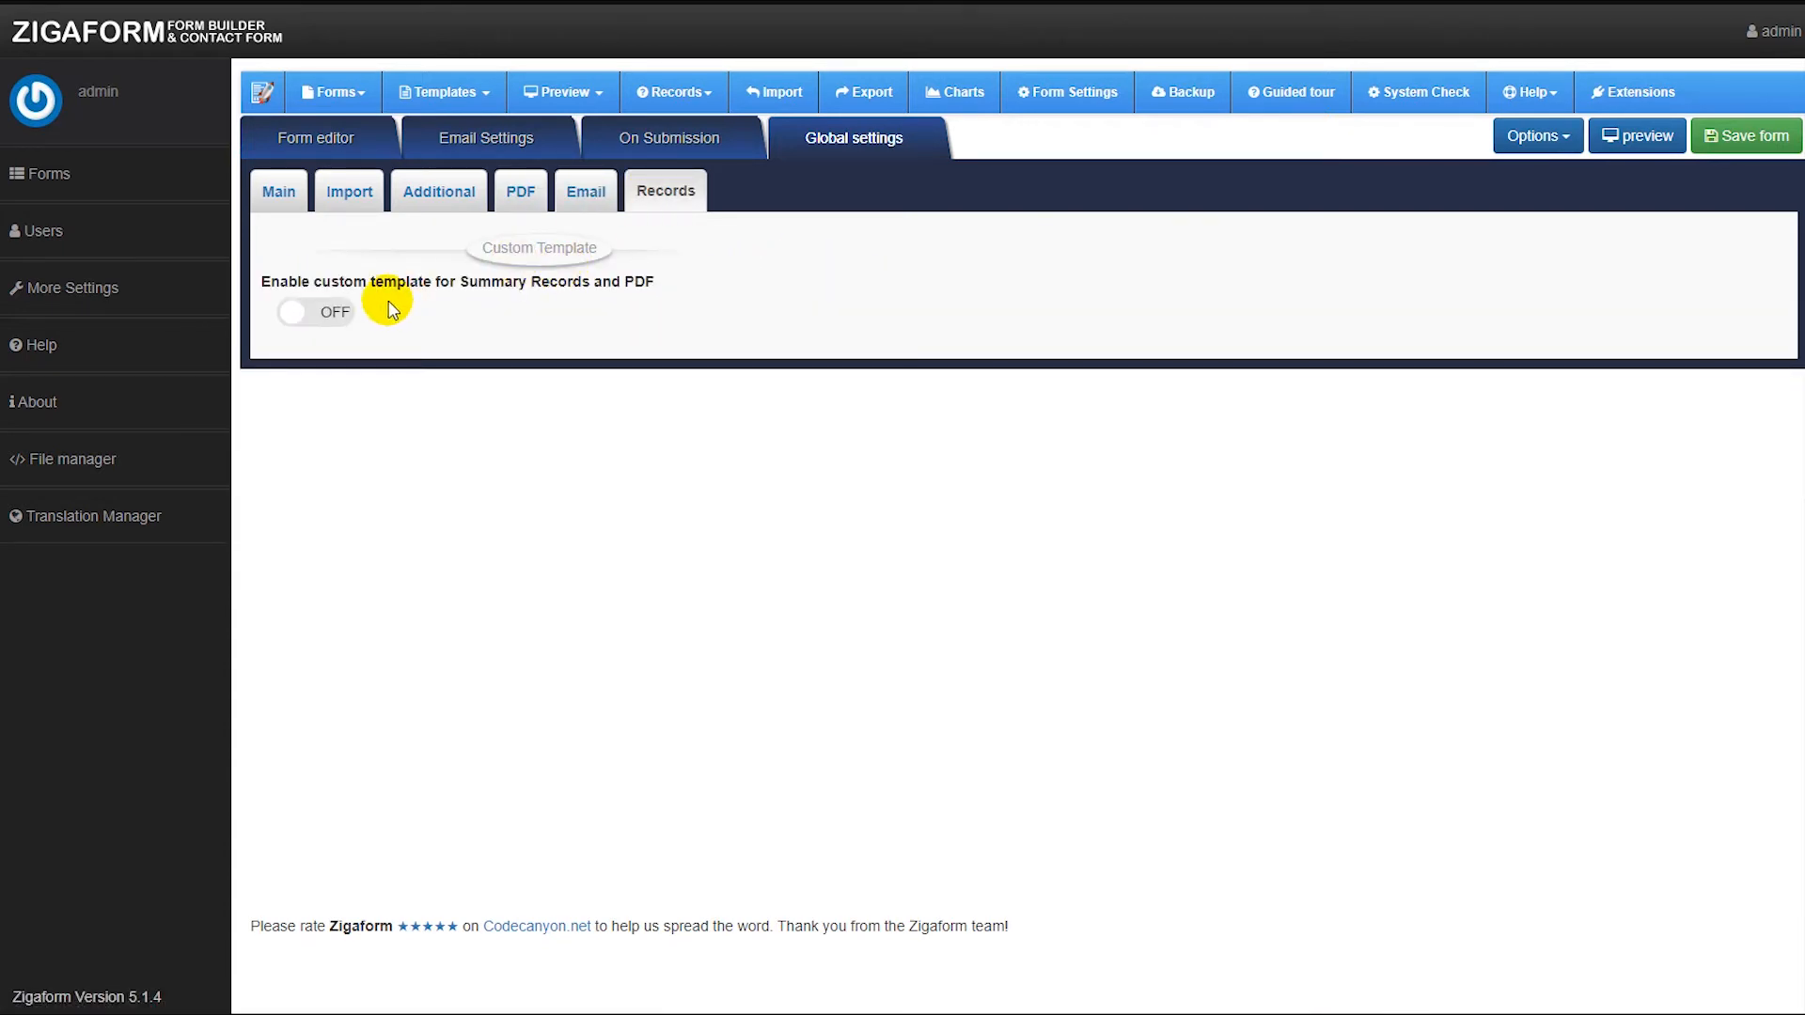
{"action": "left_click", "coordinate": [320, 312]}
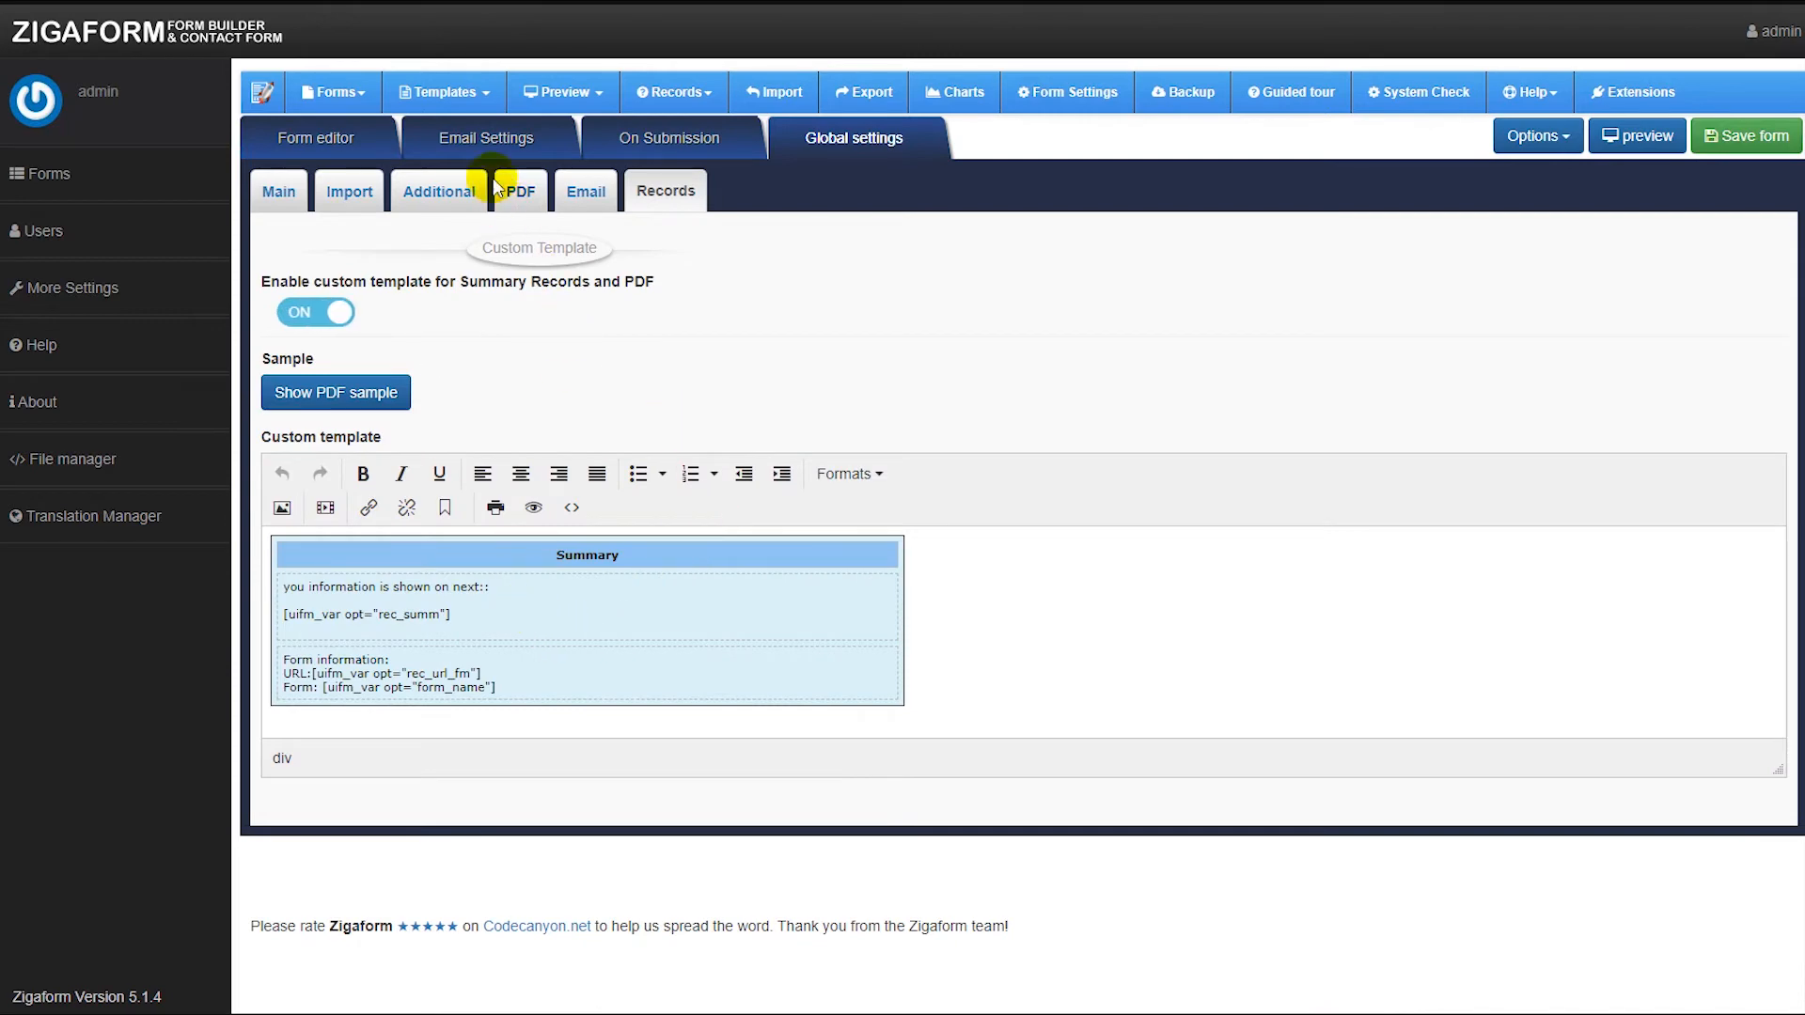
Copy the full source code of the admin email template.
{"action": "left_click", "coordinate": [479, 150]}
{"action": "scroll", "coordinate": [611, 517], "scroll_direction": "down", "scroll_amount": 5}
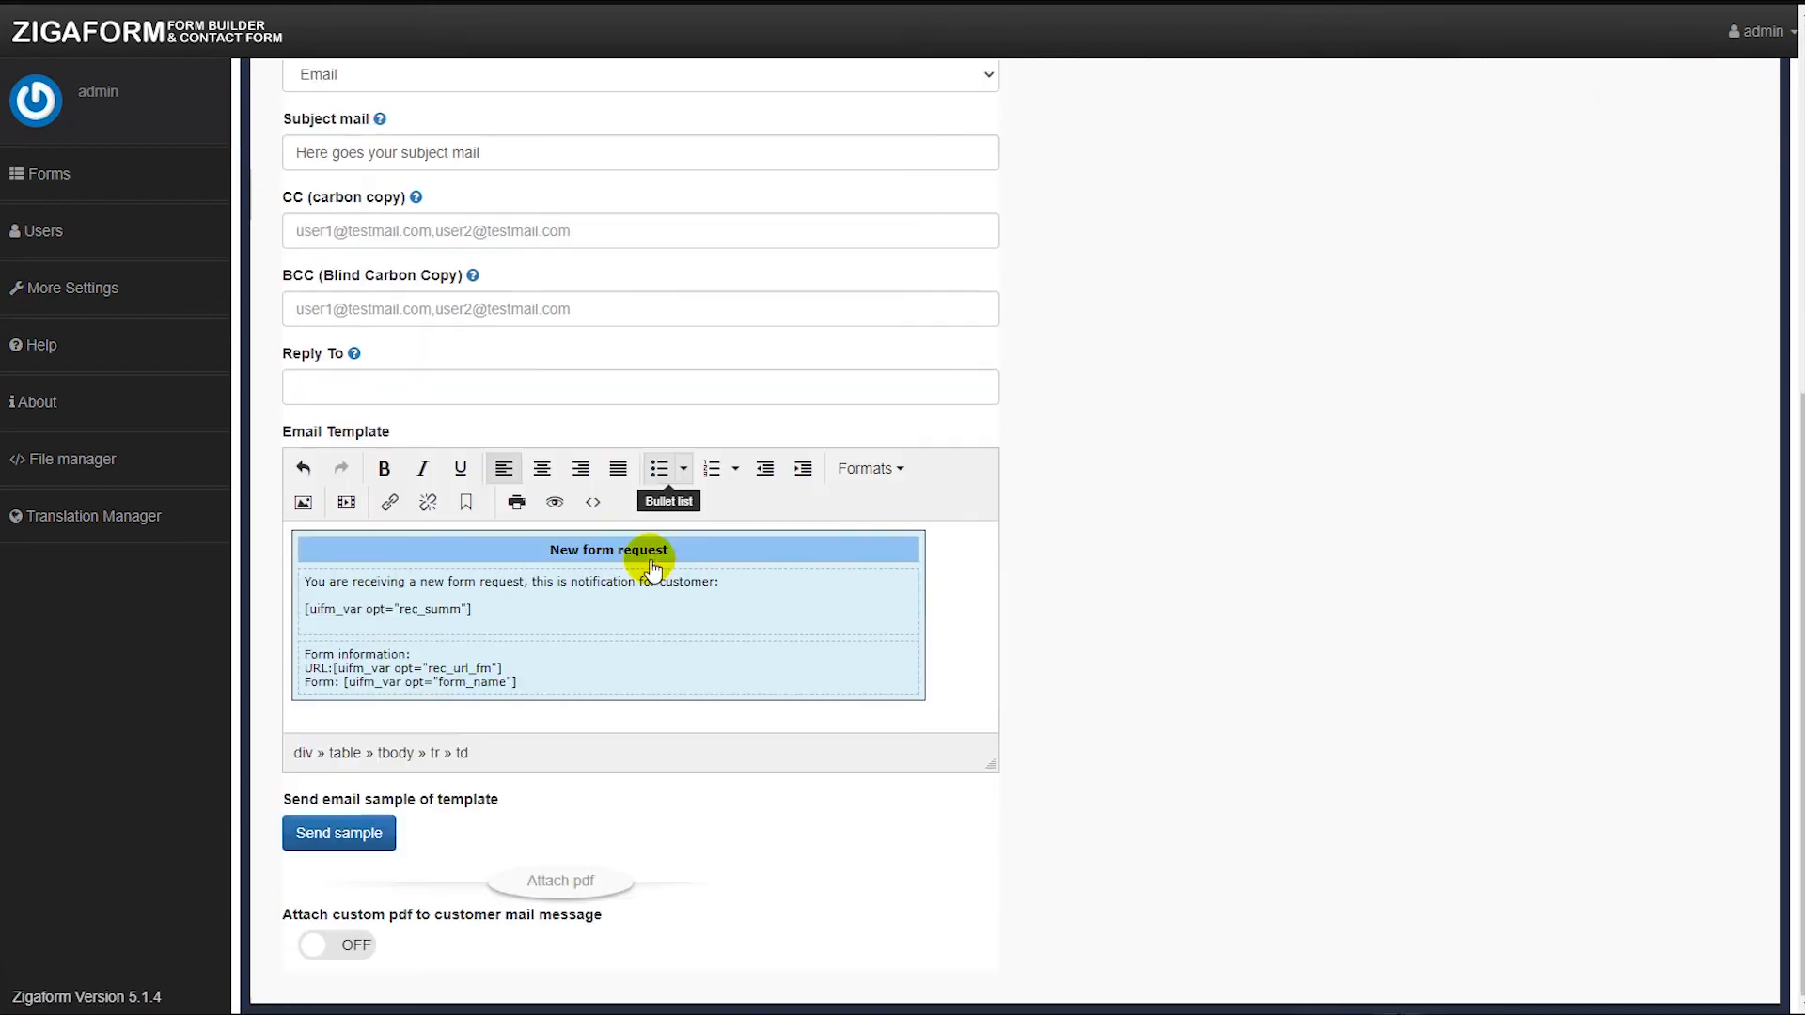
{"action": "left_click", "coordinate": [593, 503]}
{"action": "left_click", "coordinate": [1200, 814]}
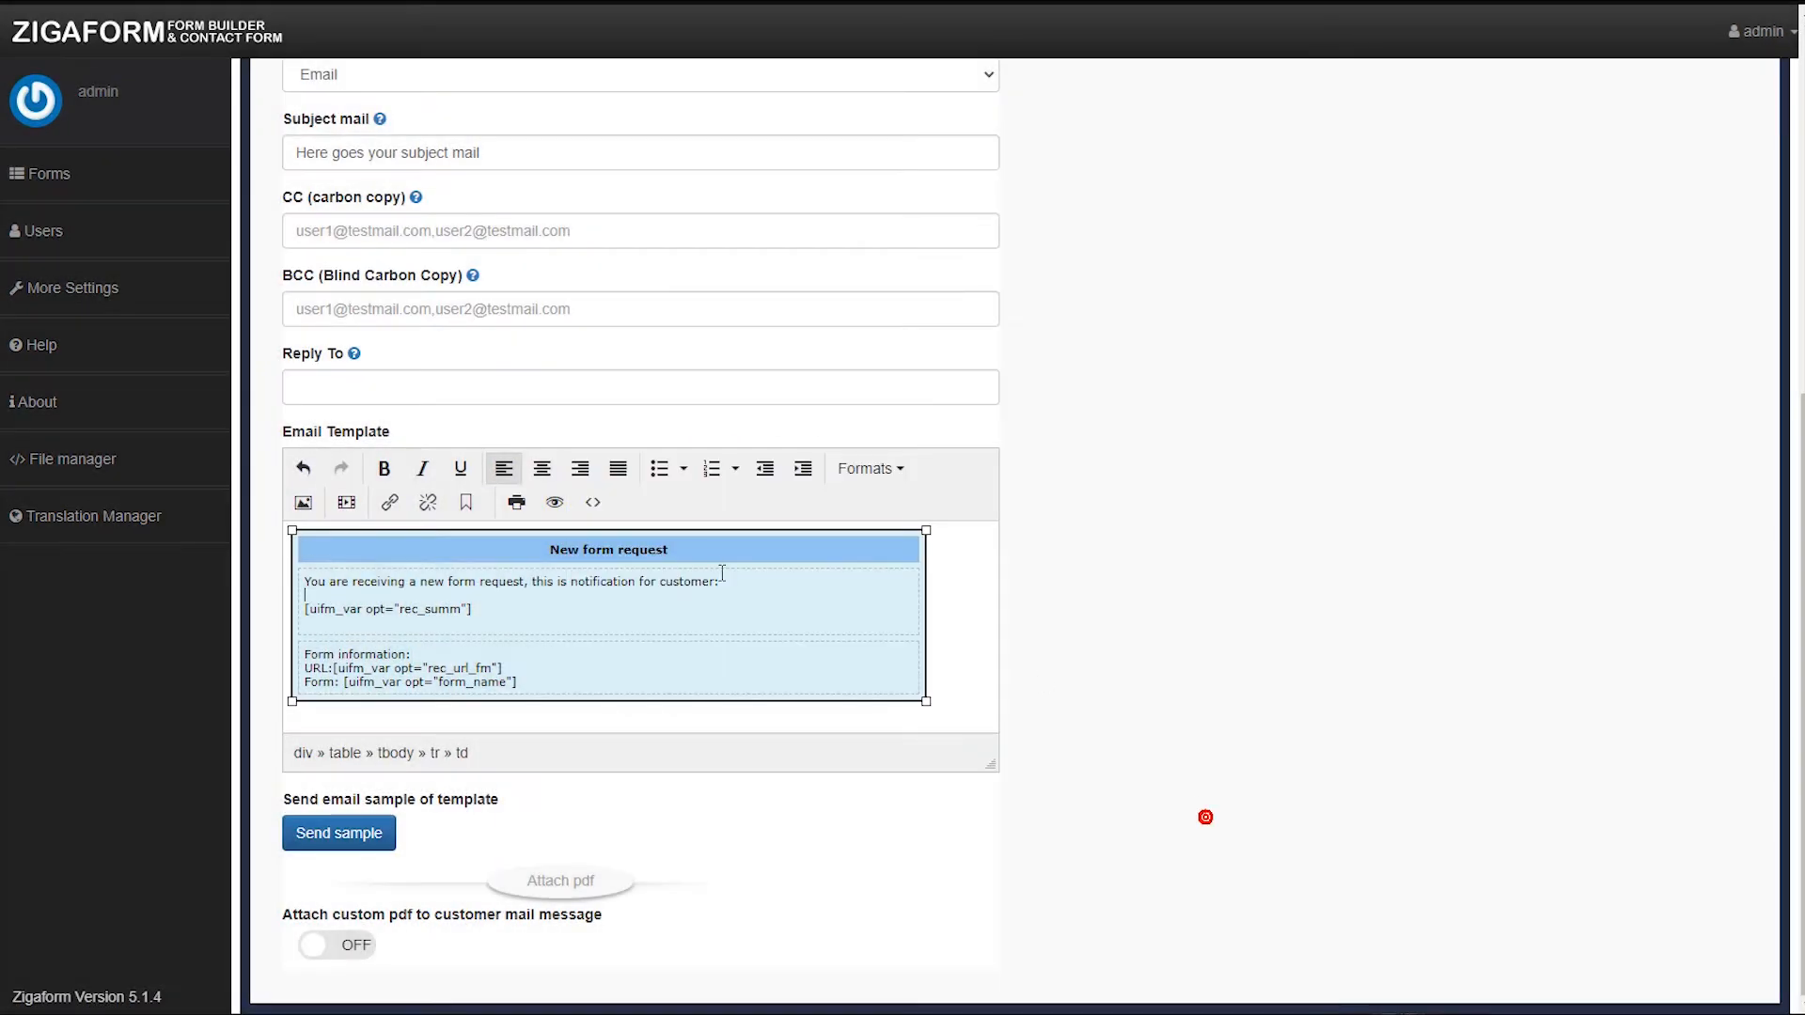
{"action": "scroll", "coordinate": [449, 389], "scroll_direction": "up", "scroll_amount": 5}
{"action": "left_click", "coordinate": [331, 458]}
{"action": "scroll", "coordinate": [583, 593], "scroll_direction": "down", "scroll_amount": 5}
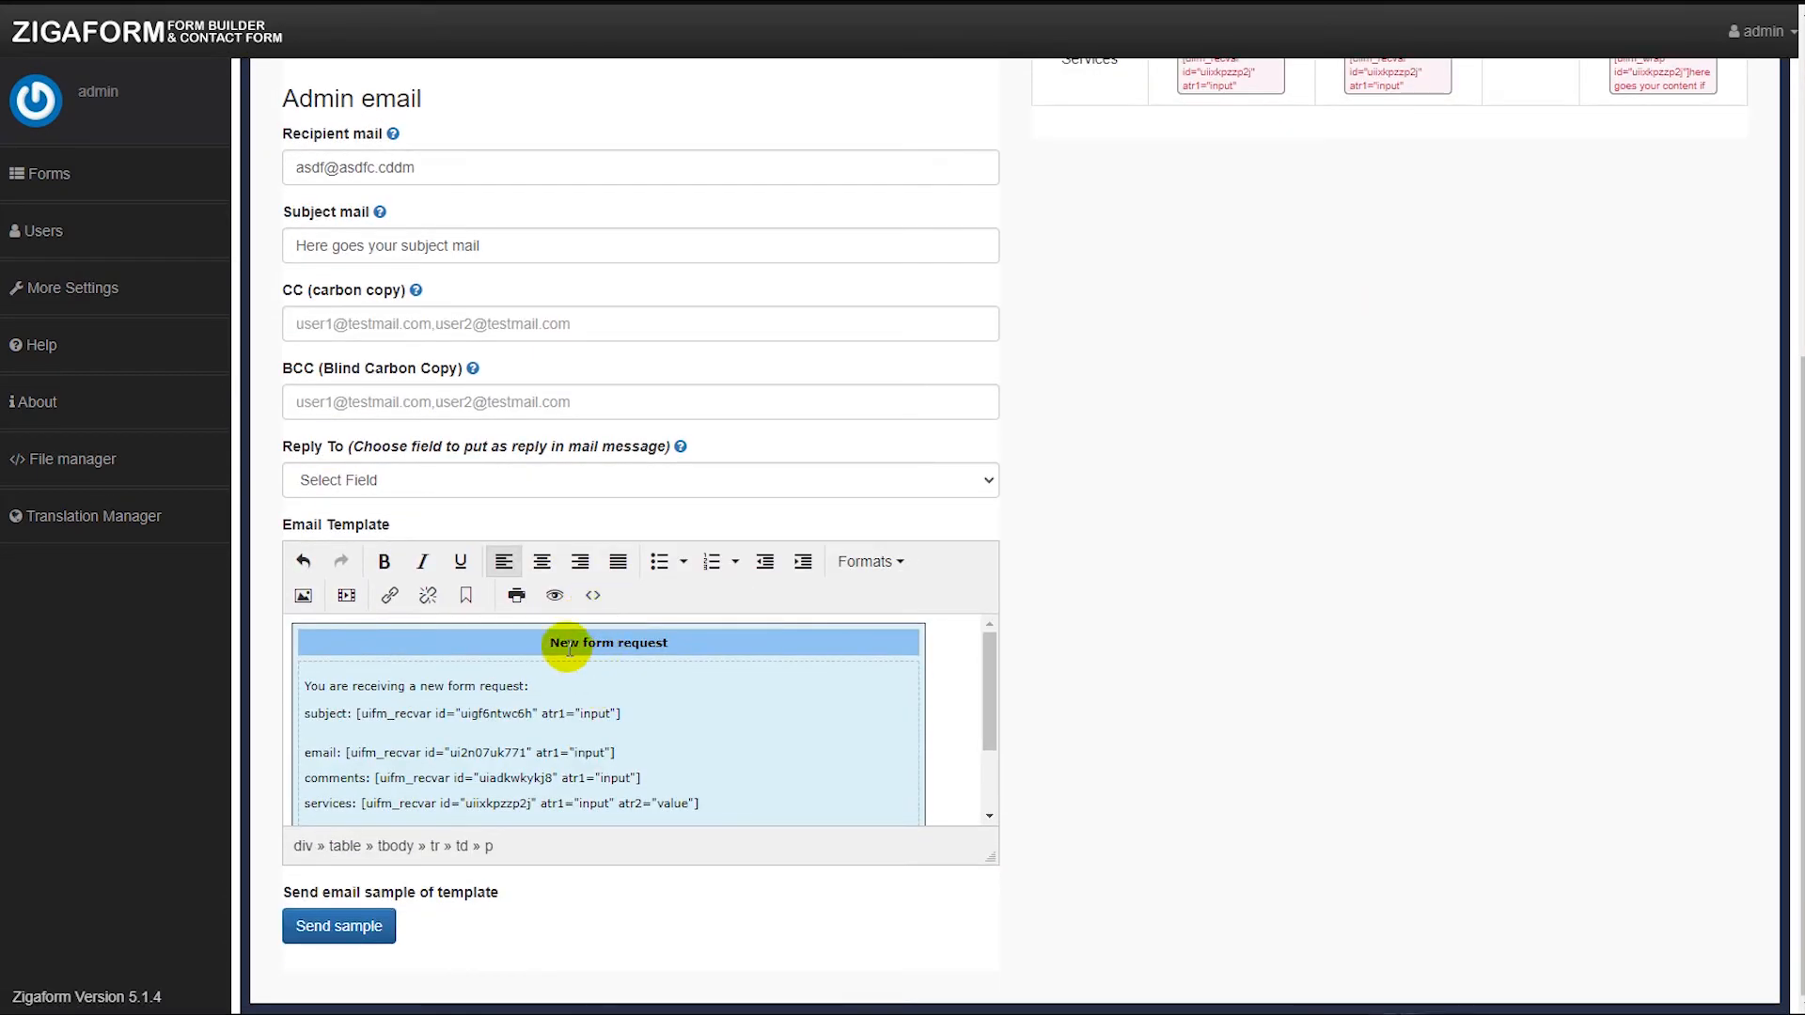
{"action": "left_click", "coordinate": [593, 596]}
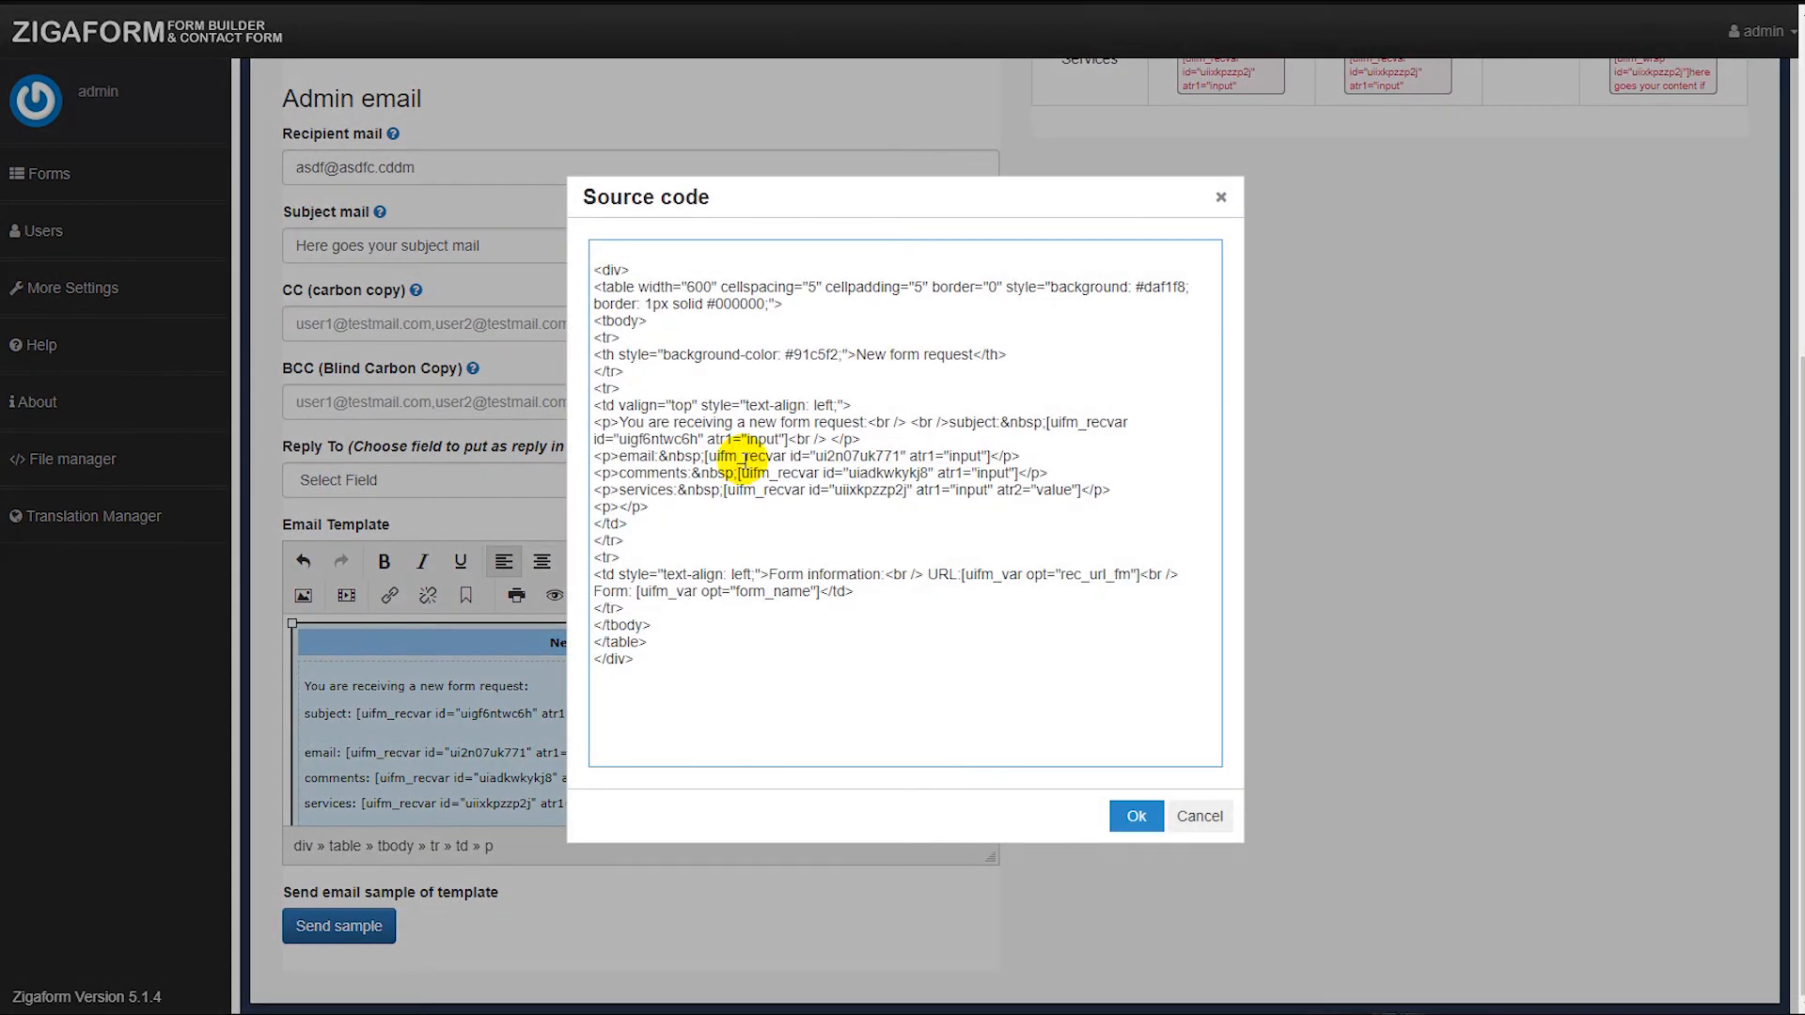
{"action": "key", "text": "ctrl+a"}
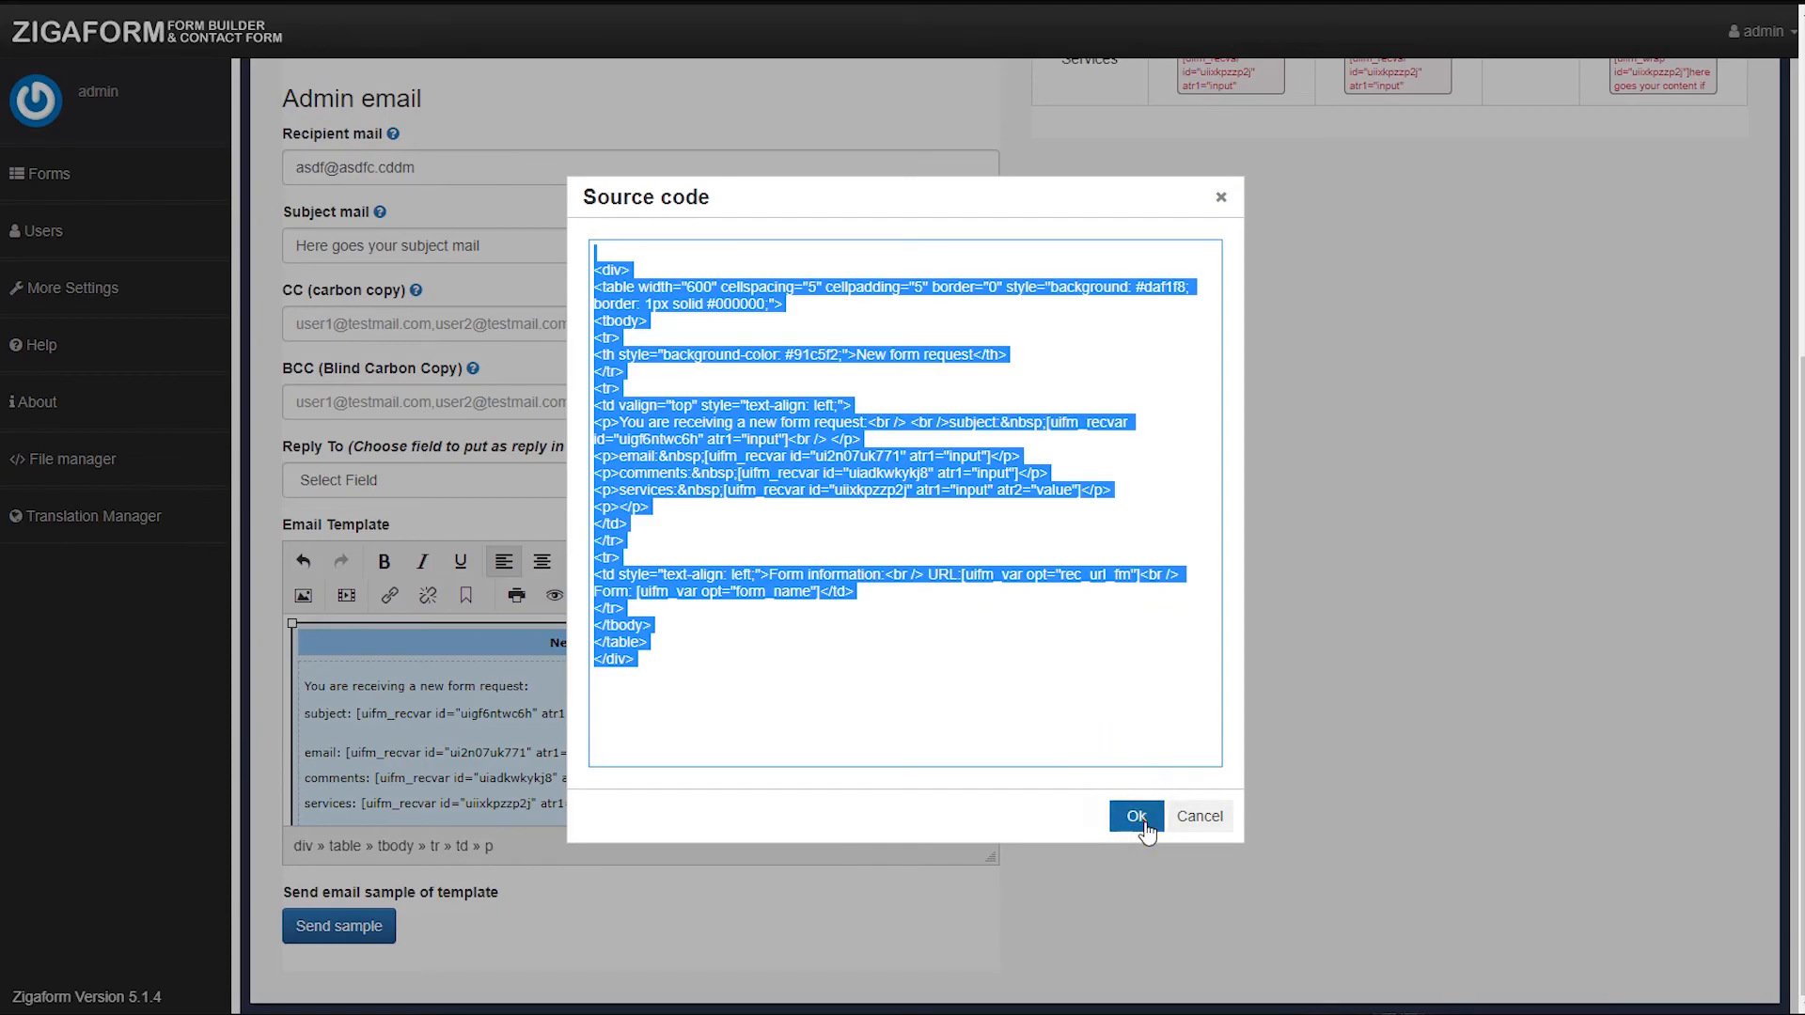
{"action": "left_click", "coordinate": [1141, 826]}
Replace the Records custom template's source code with the copied admin email template.
{"action": "scroll", "coordinate": [846, 491], "scroll_direction": "up", "scroll_amount": 5}
{"action": "left_click", "coordinate": [826, 134]}
{"action": "left_click", "coordinate": [523, 619]}
{"action": "left_click", "coordinate": [571, 507]}
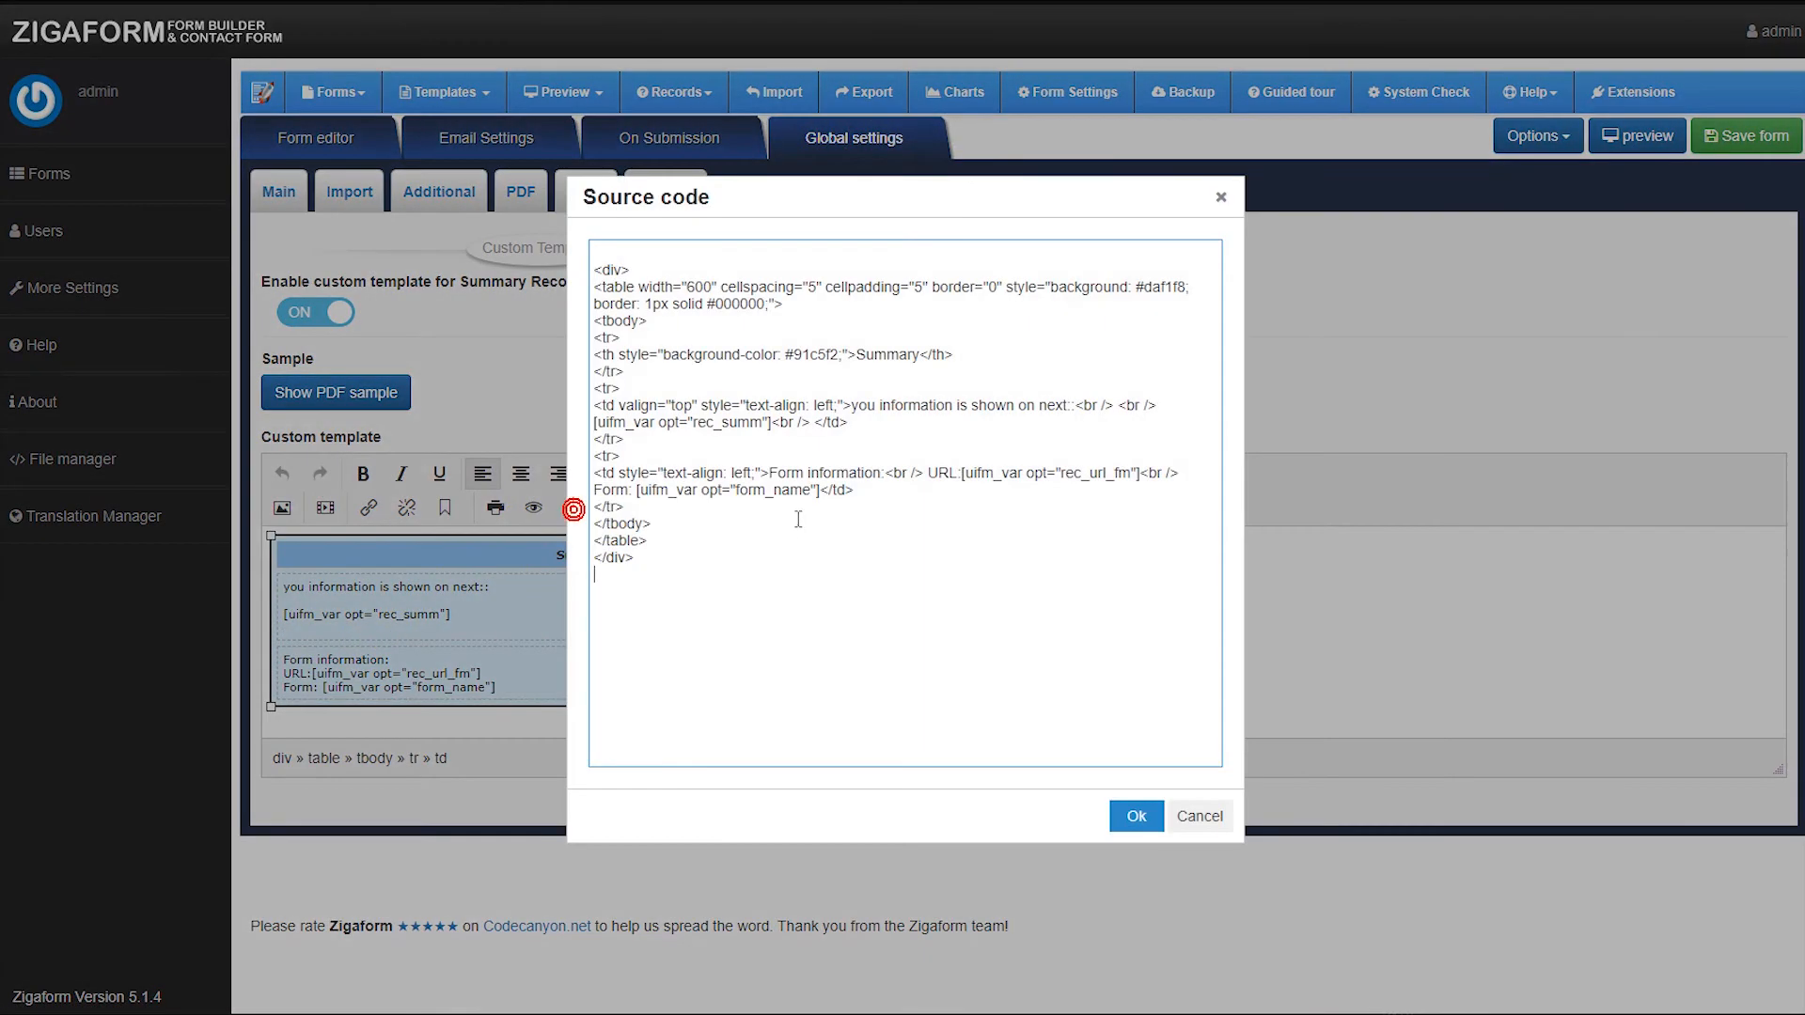
{"action": "key", "text": "ctrl+a"}
{"action": "key", "text": "Delete"}
{"action": "key", "text": "ctrl+v"}
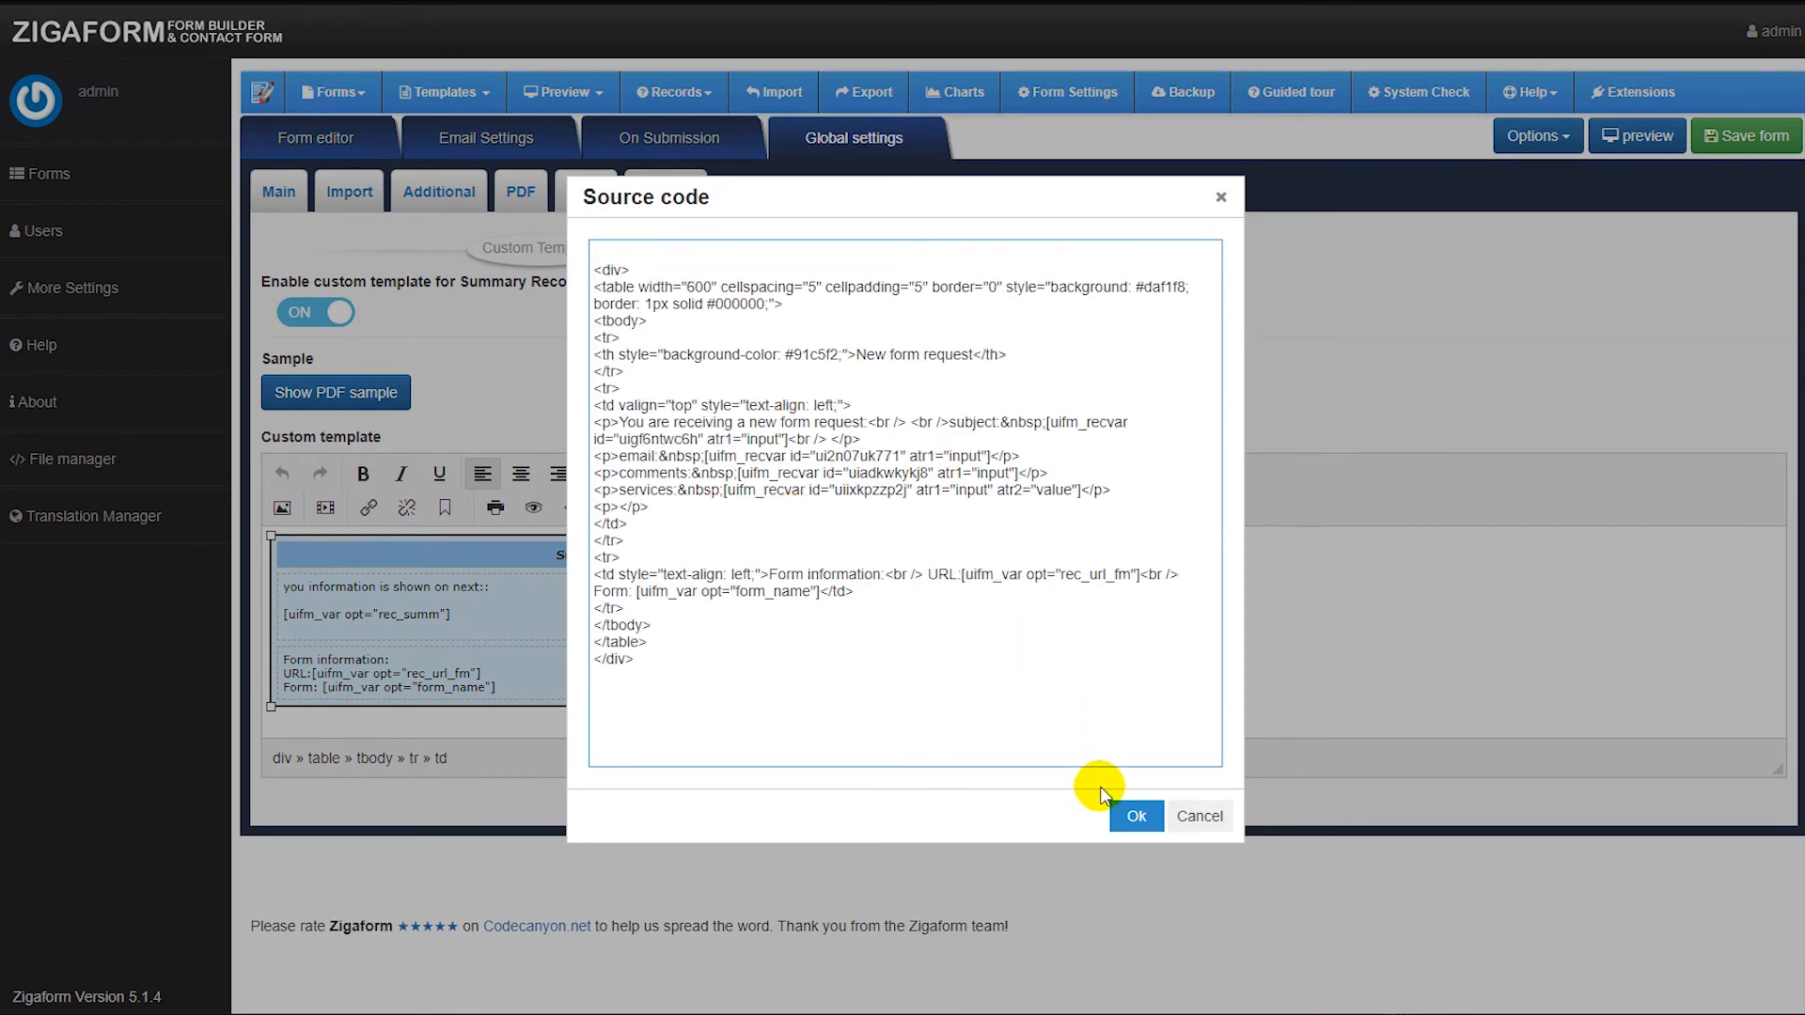
{"action": "left_click", "coordinate": [1134, 815]}
Change the custom template's intro line to "You are receiving a new form request, this is the for the records:".
{"action": "scroll", "coordinate": [737, 609], "scroll_direction": "down", "scroll_amount": 2}
{"action": "scroll", "coordinate": [696, 619], "scroll_direction": "up", "scroll_amount": 2}
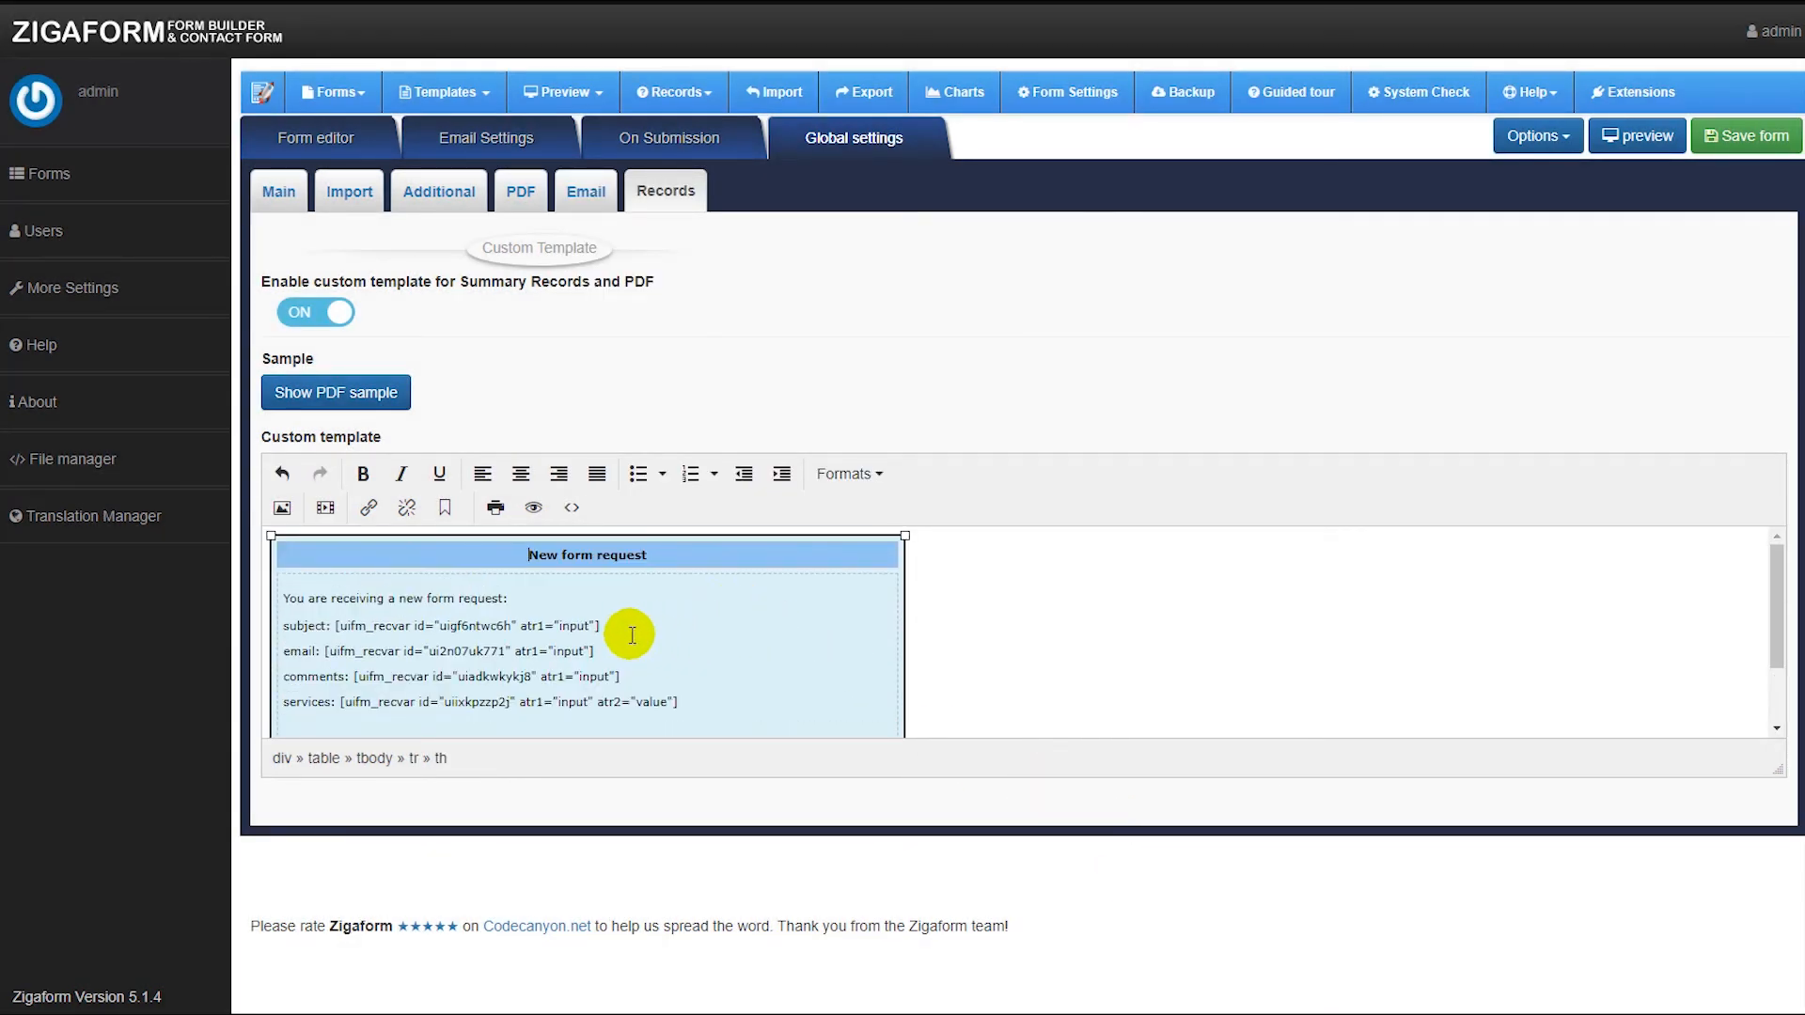
{"action": "left_click", "coordinate": [507, 598]}
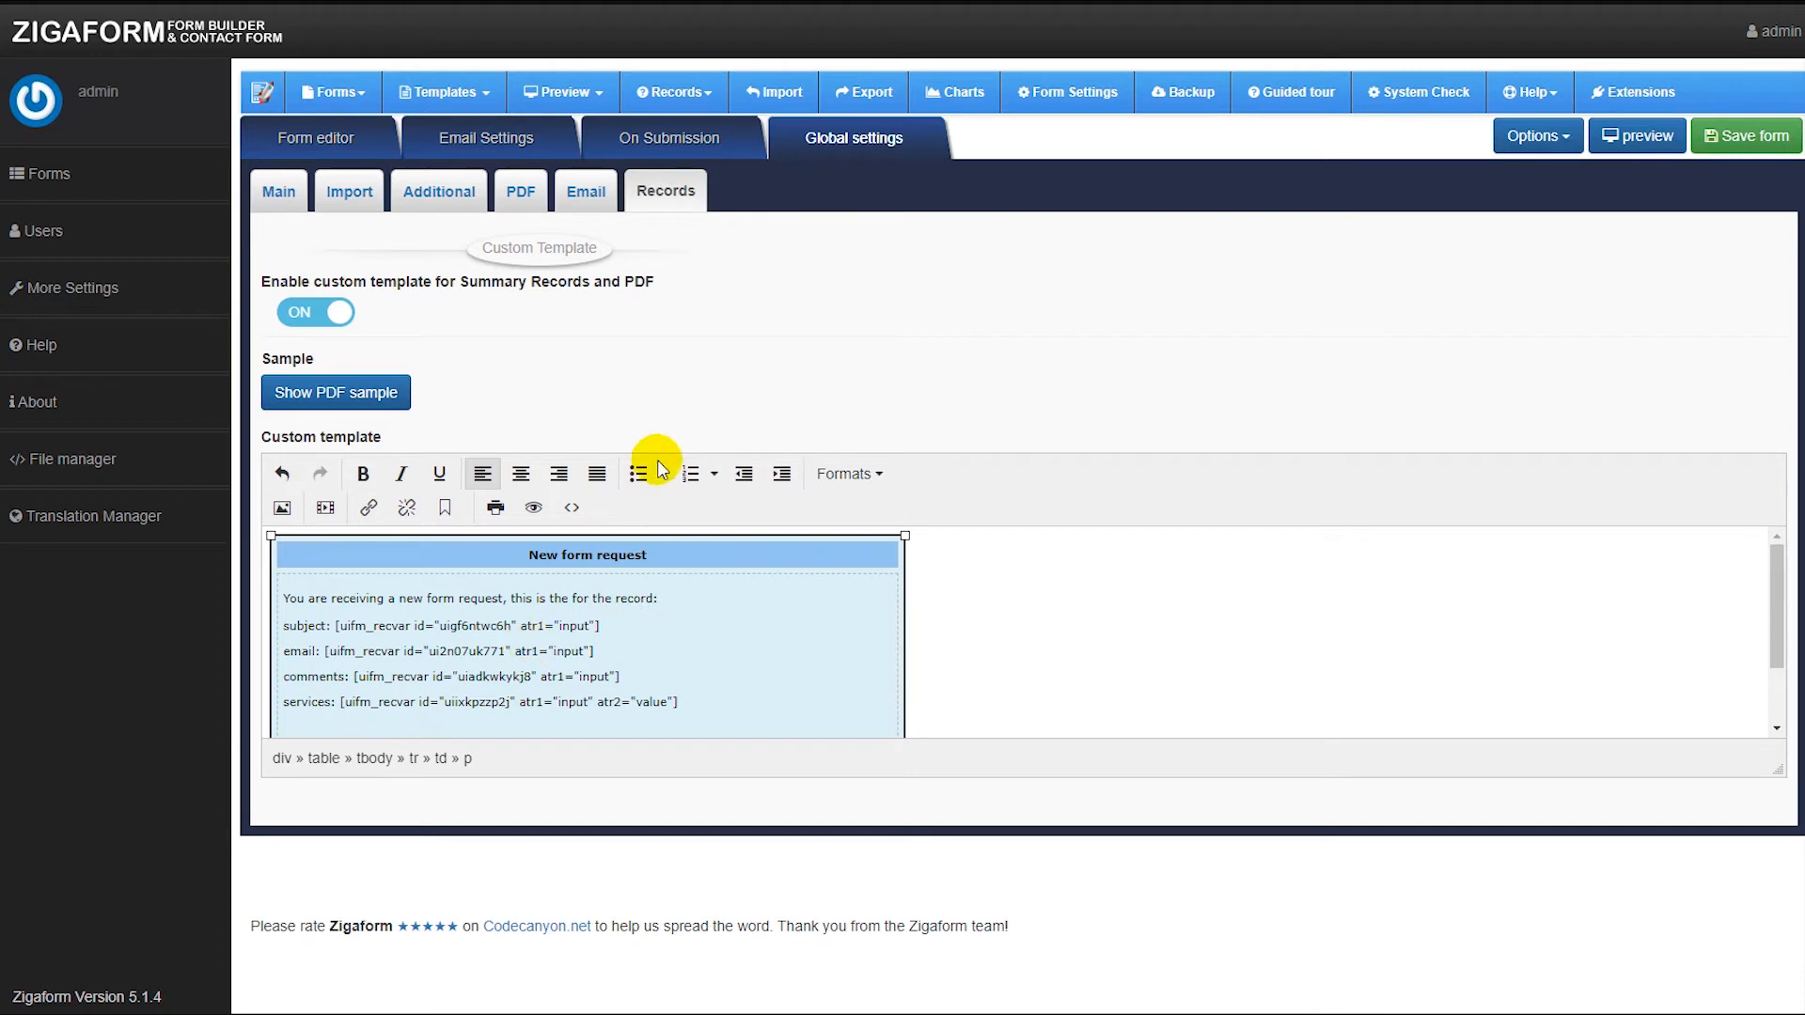
{"action": "type", "text": "s"}
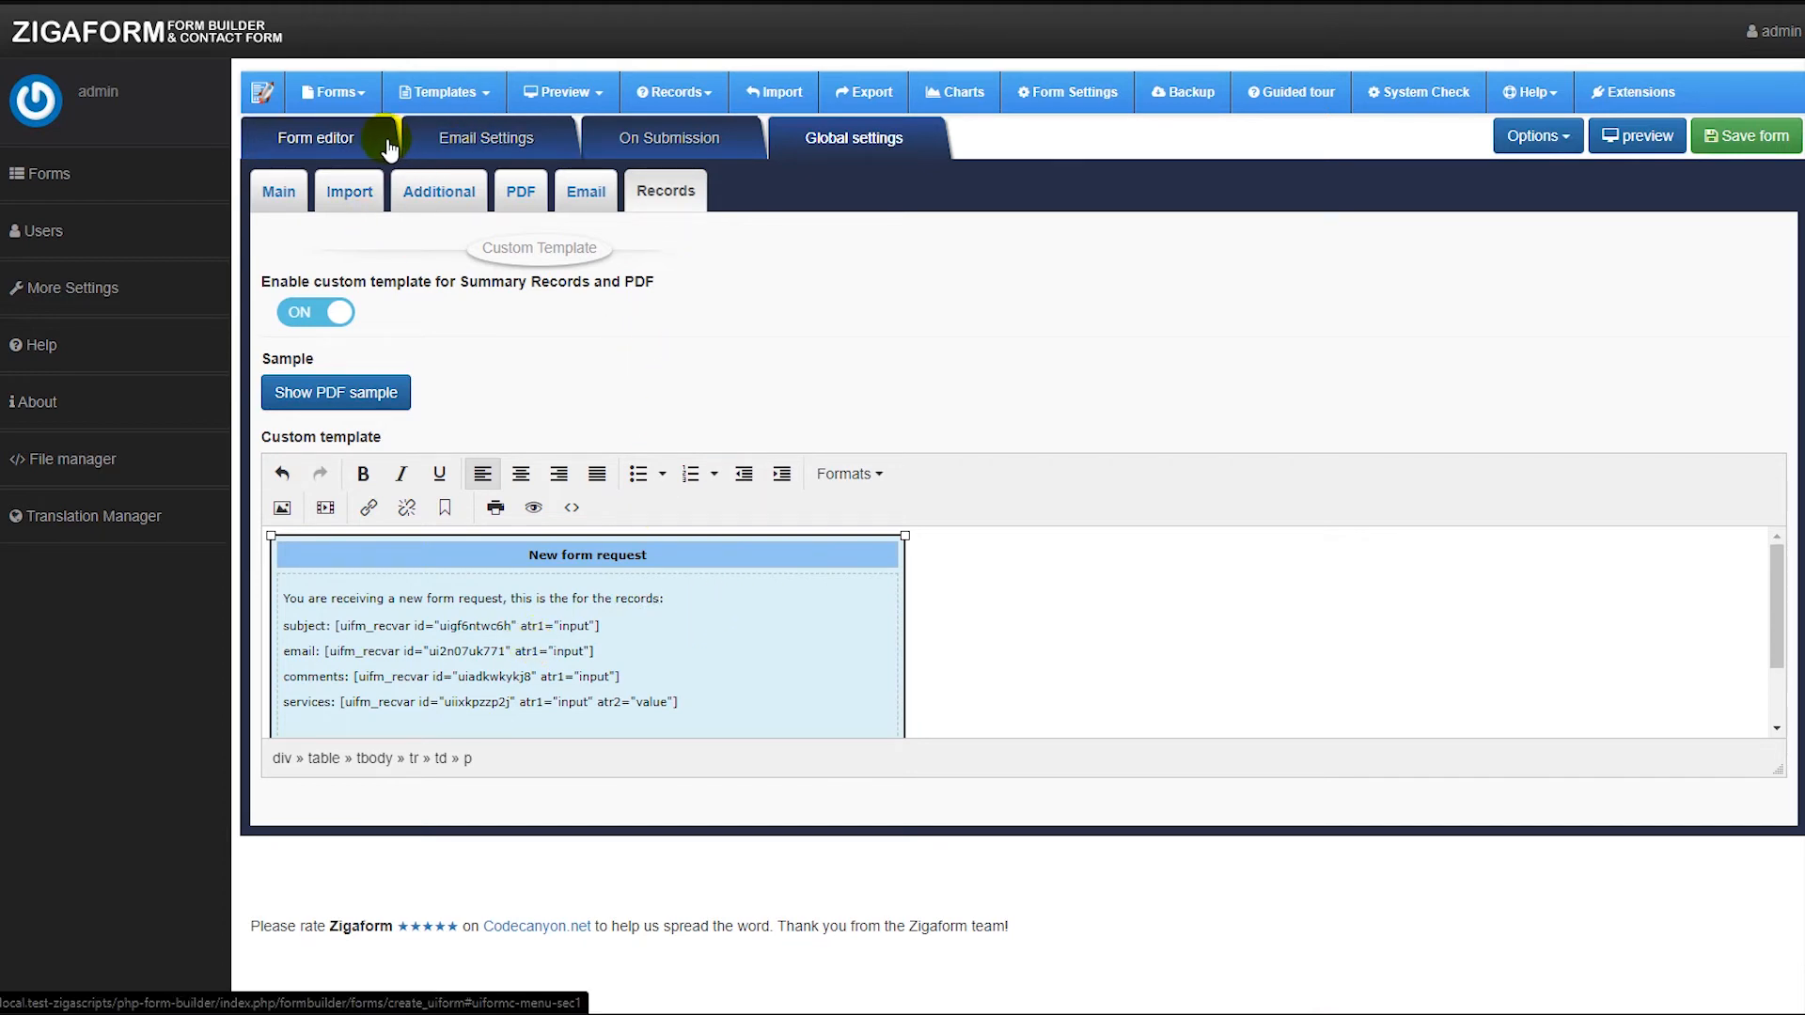
{"action": "left_click", "coordinate": [482, 145]}
{"action": "left_click", "coordinate": [669, 139]}
{"action": "left_click", "coordinate": [851, 139]}
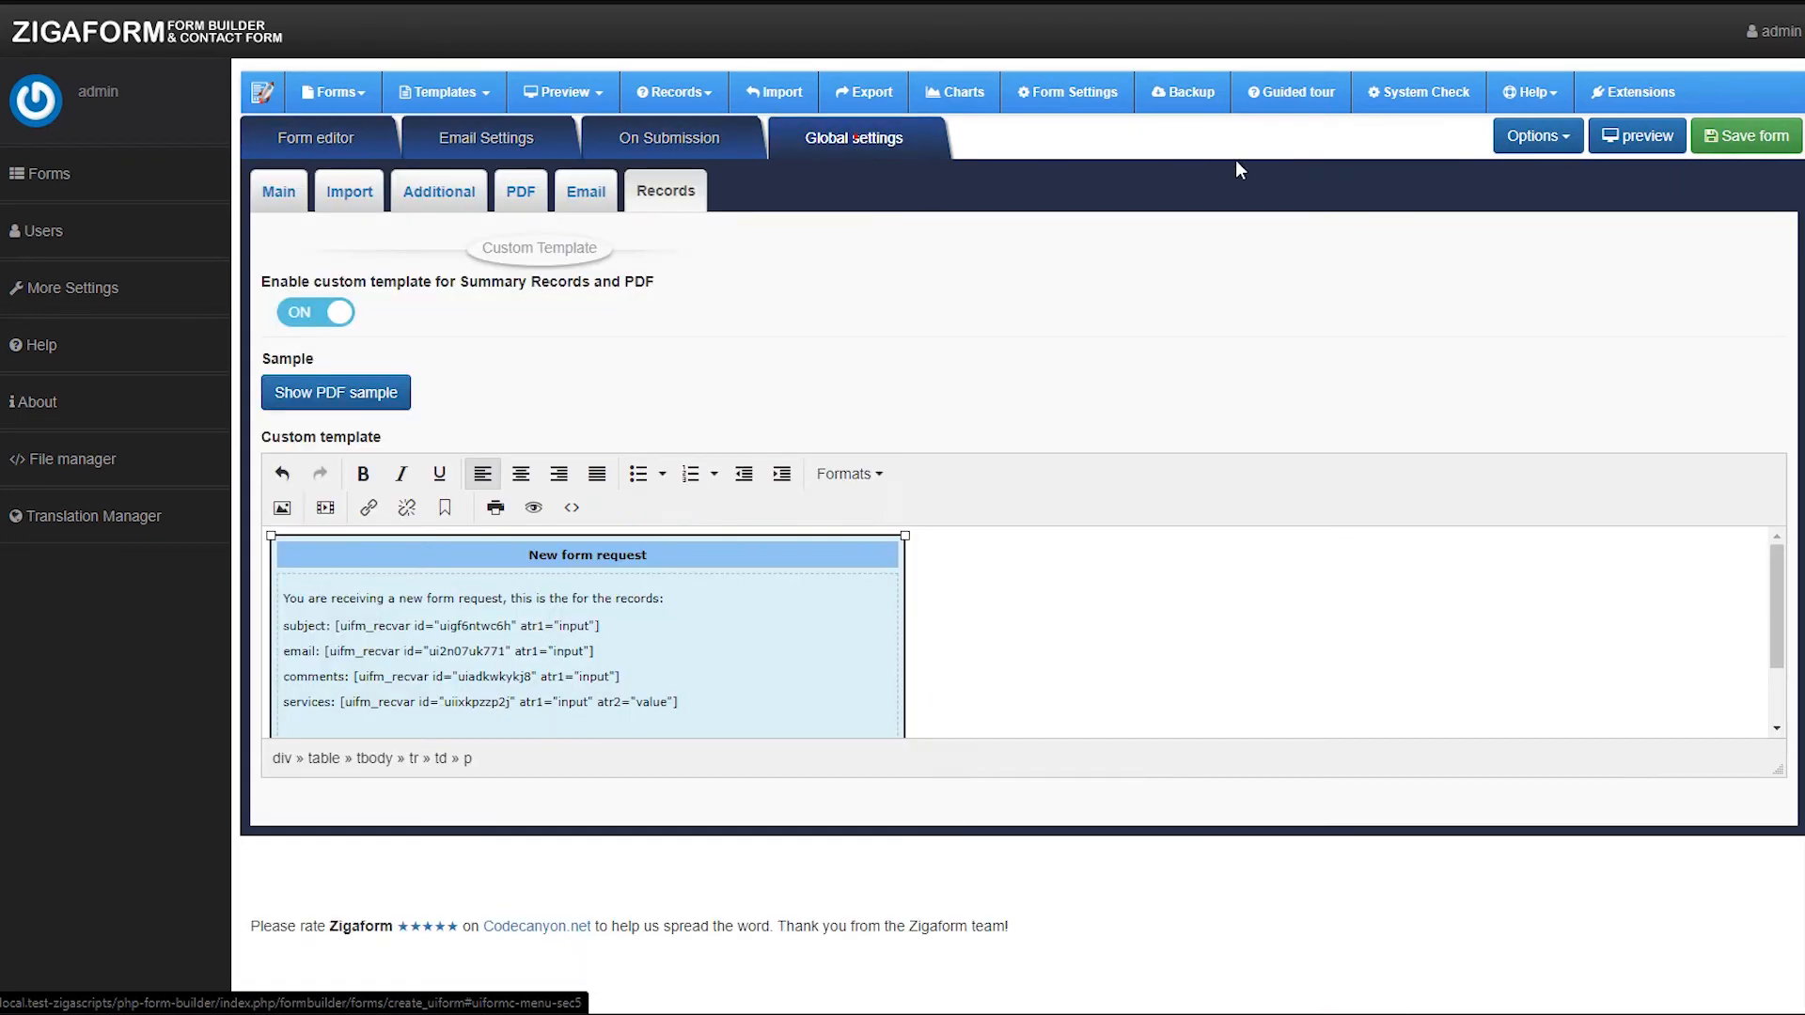
{"action": "left_click", "coordinate": [1542, 135]}
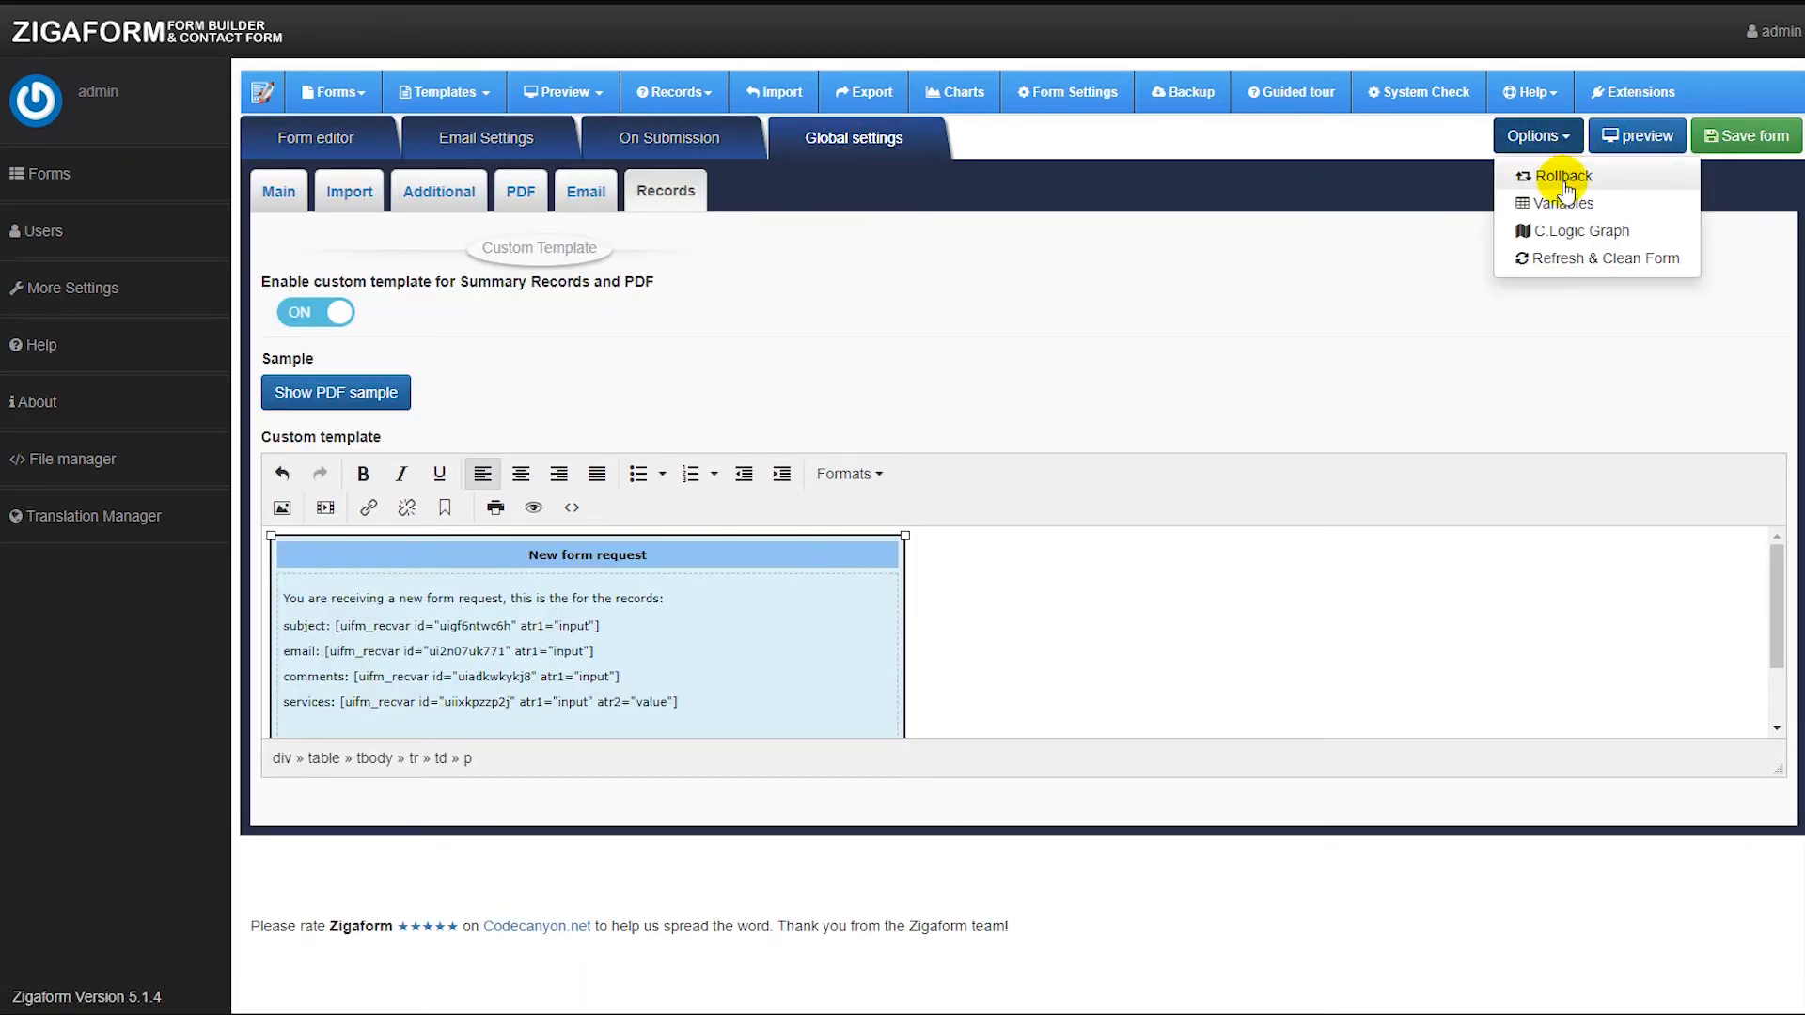
{"action": "left_click", "coordinate": [1388, 143]}
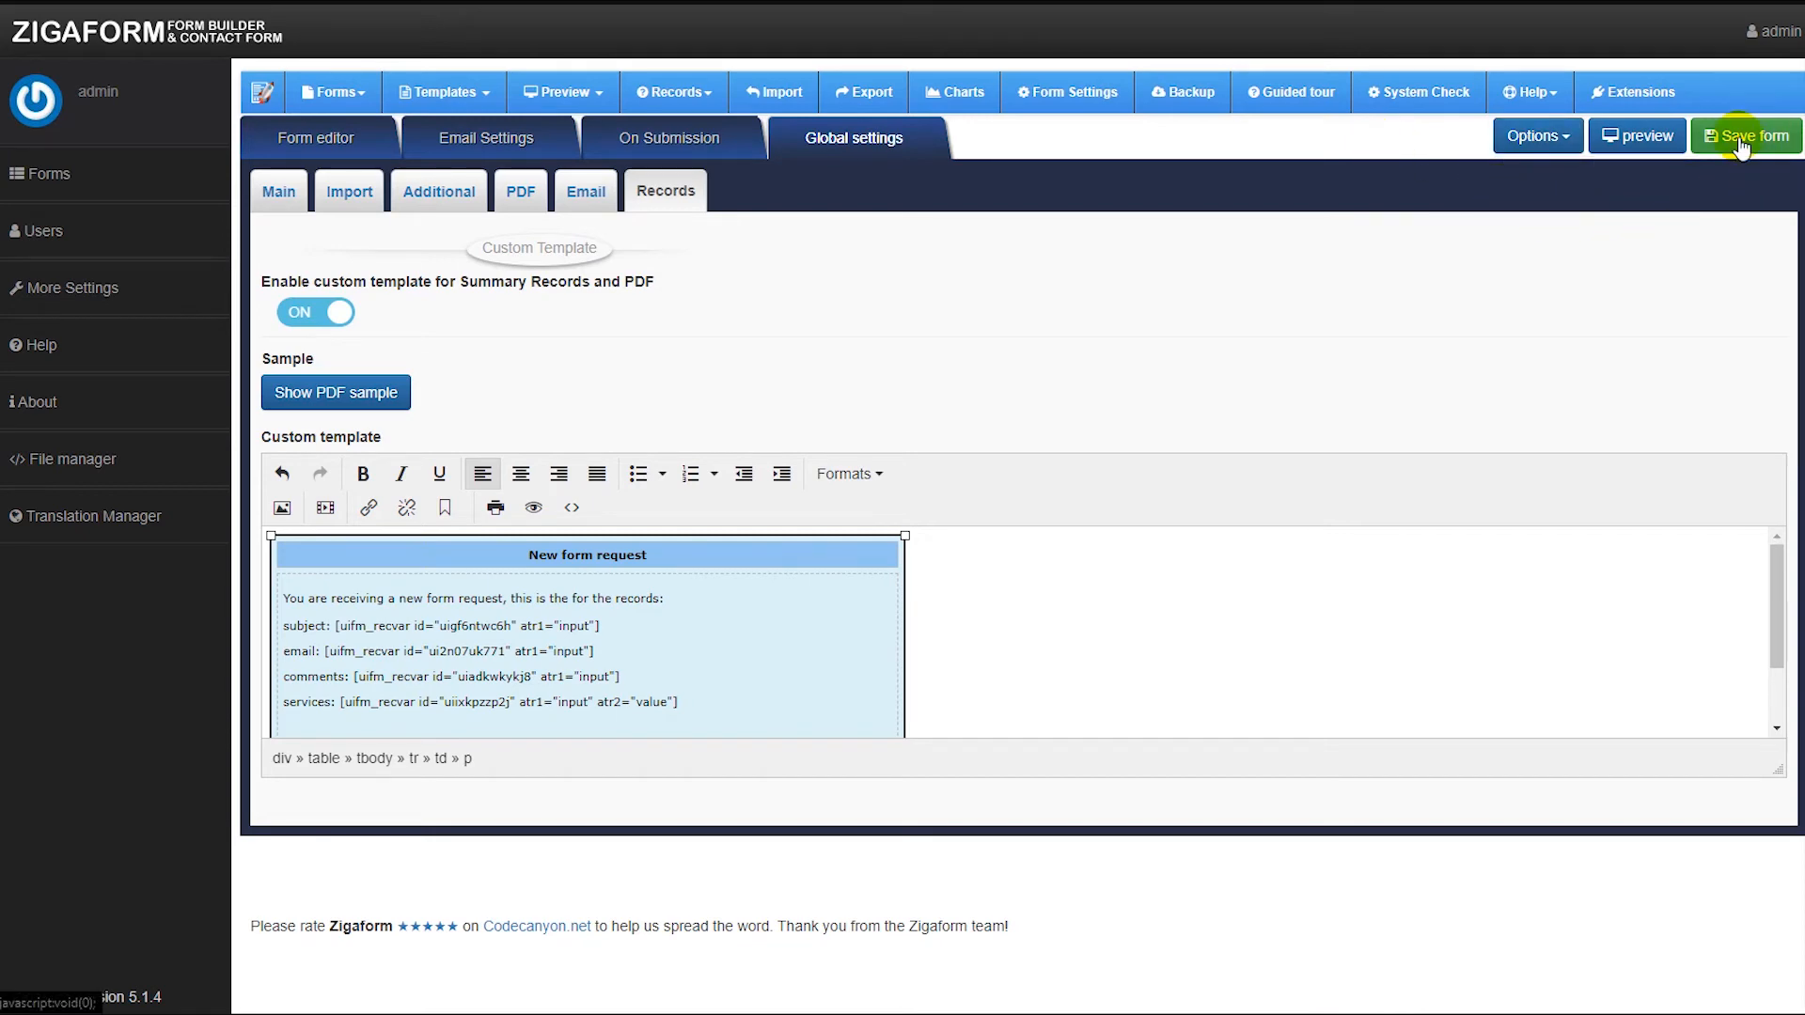
Save the form from the form editor and close the shortcodes dialog.
{"action": "left_click", "coordinate": [301, 138]}
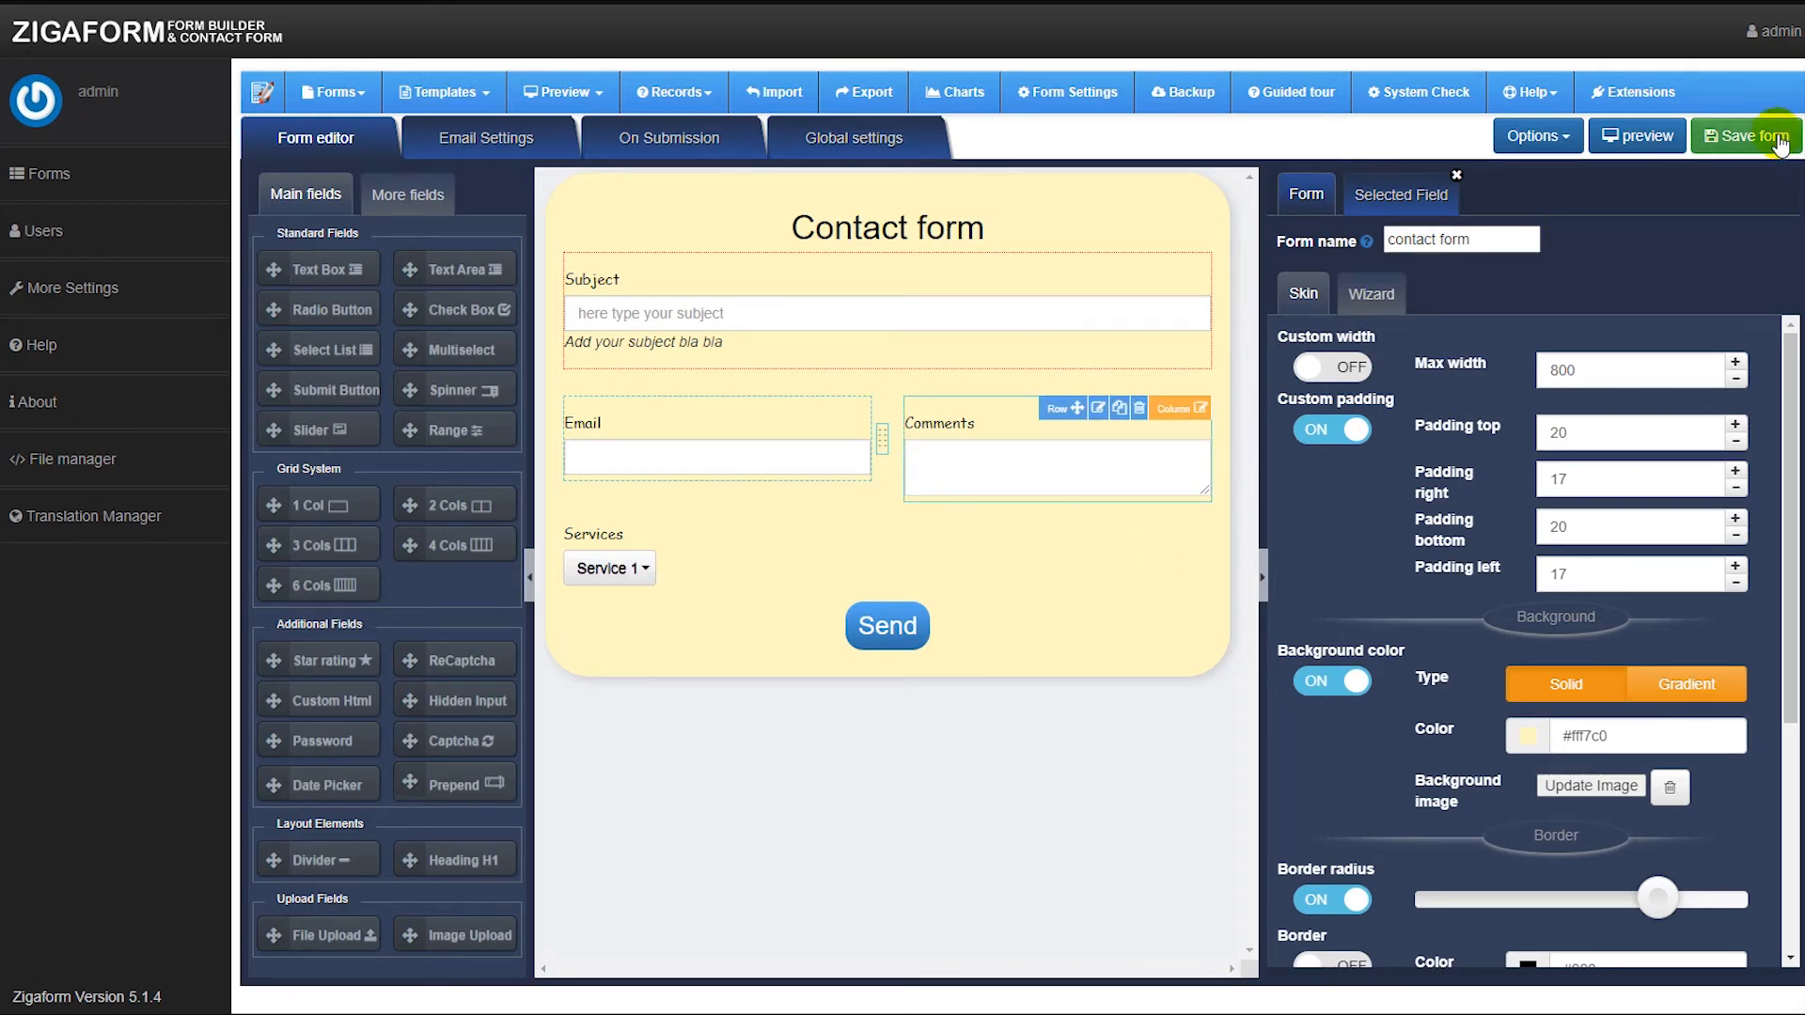
{"action": "left_click", "coordinate": [1749, 135]}
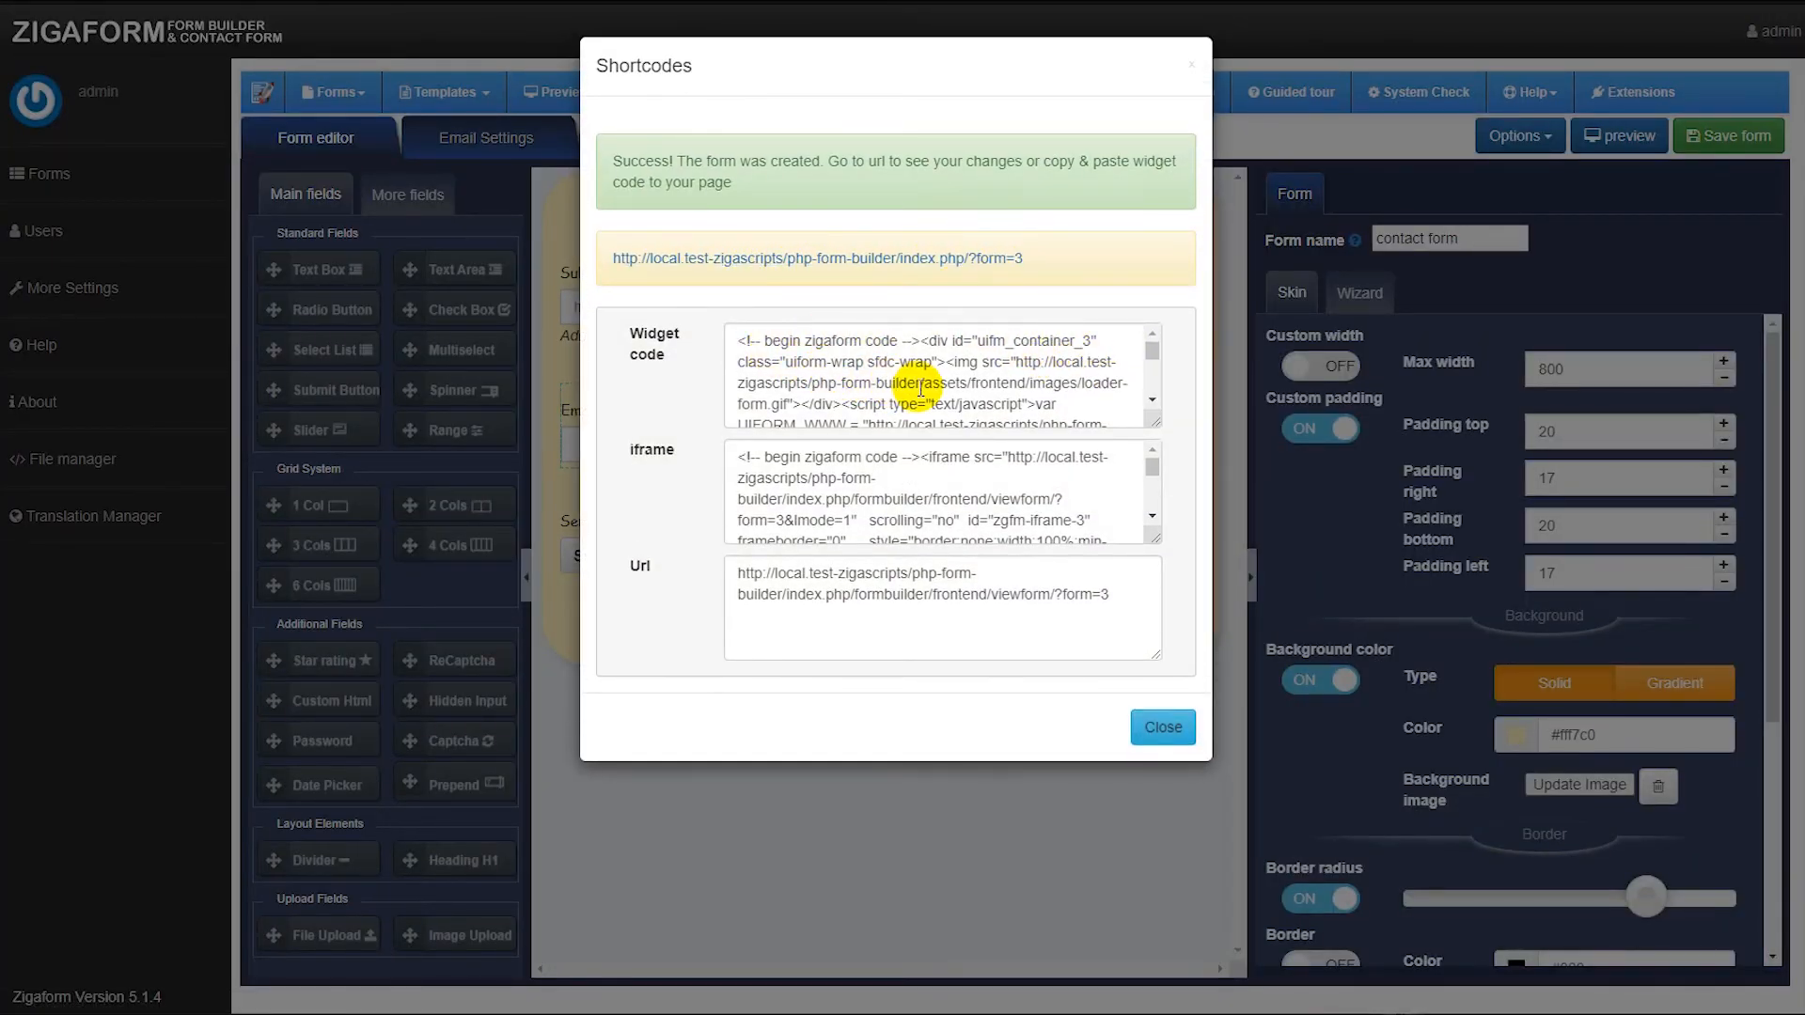
{"action": "left_click", "coordinate": [793, 360]}
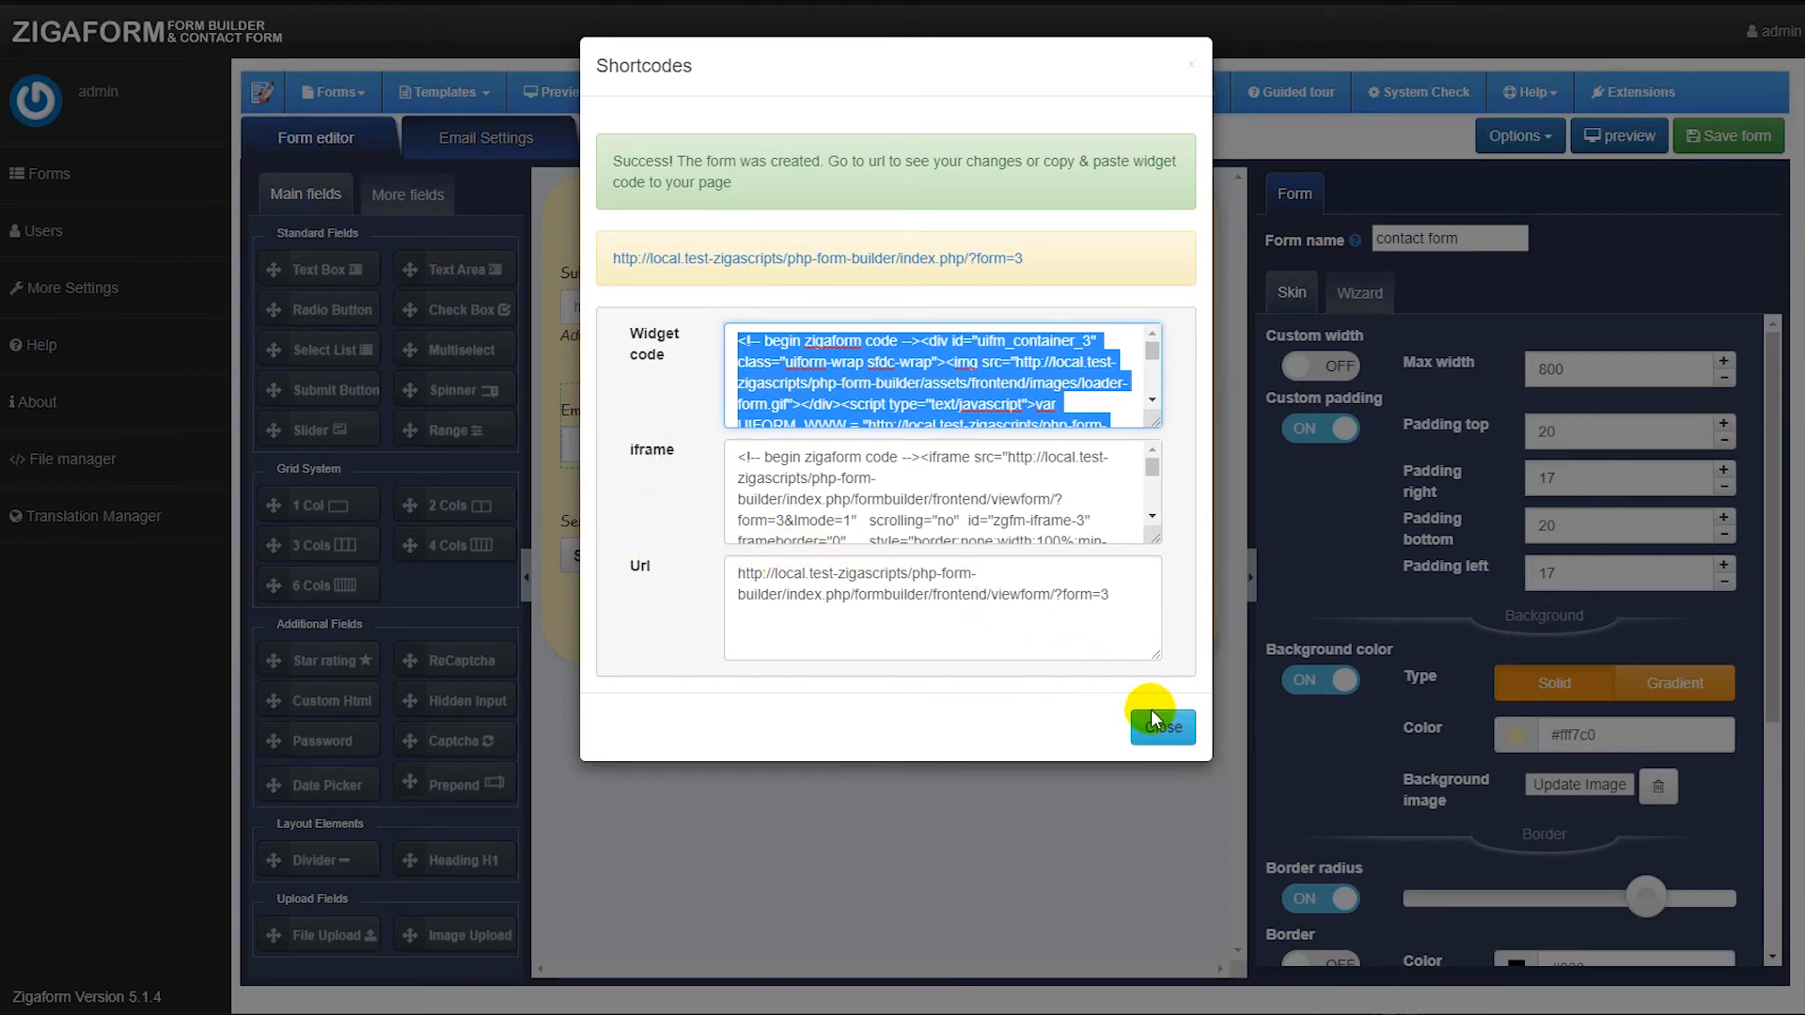
{"action": "left_click", "coordinate": [1166, 728]}
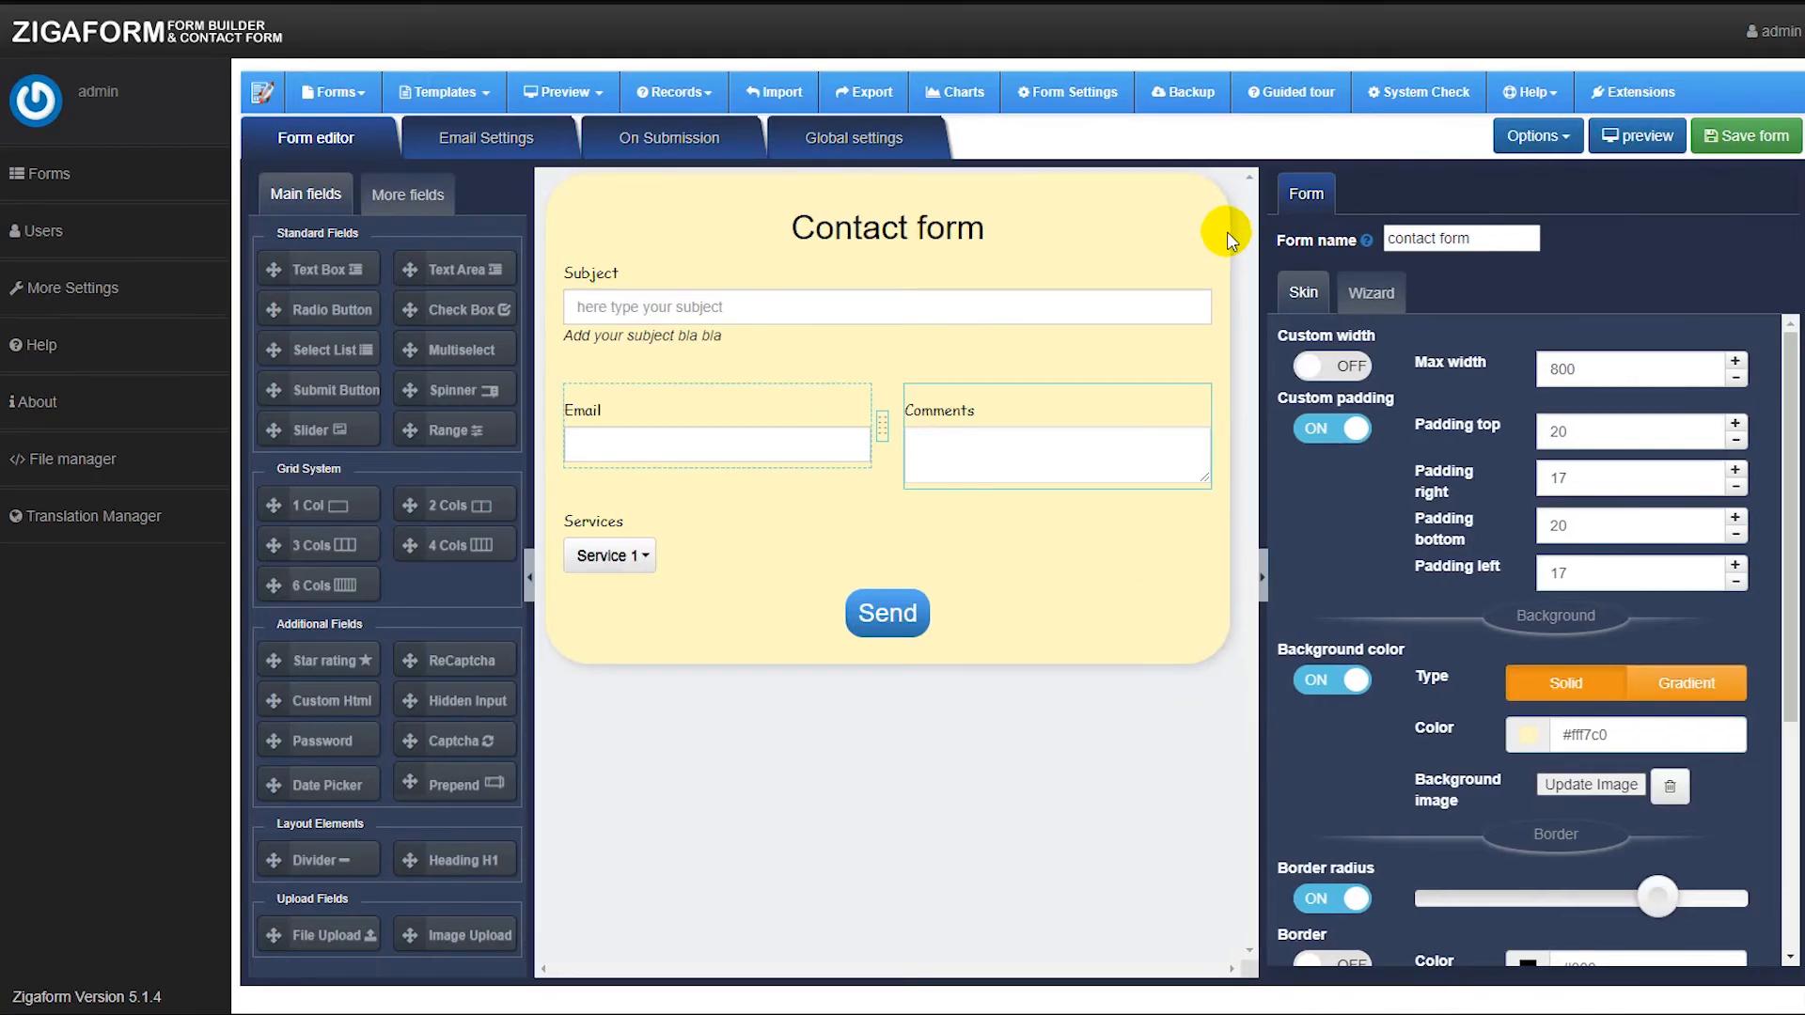
Open the desktop preview and submit the empty form to trigger the validation messages.
{"action": "left_click", "coordinate": [1637, 141]}
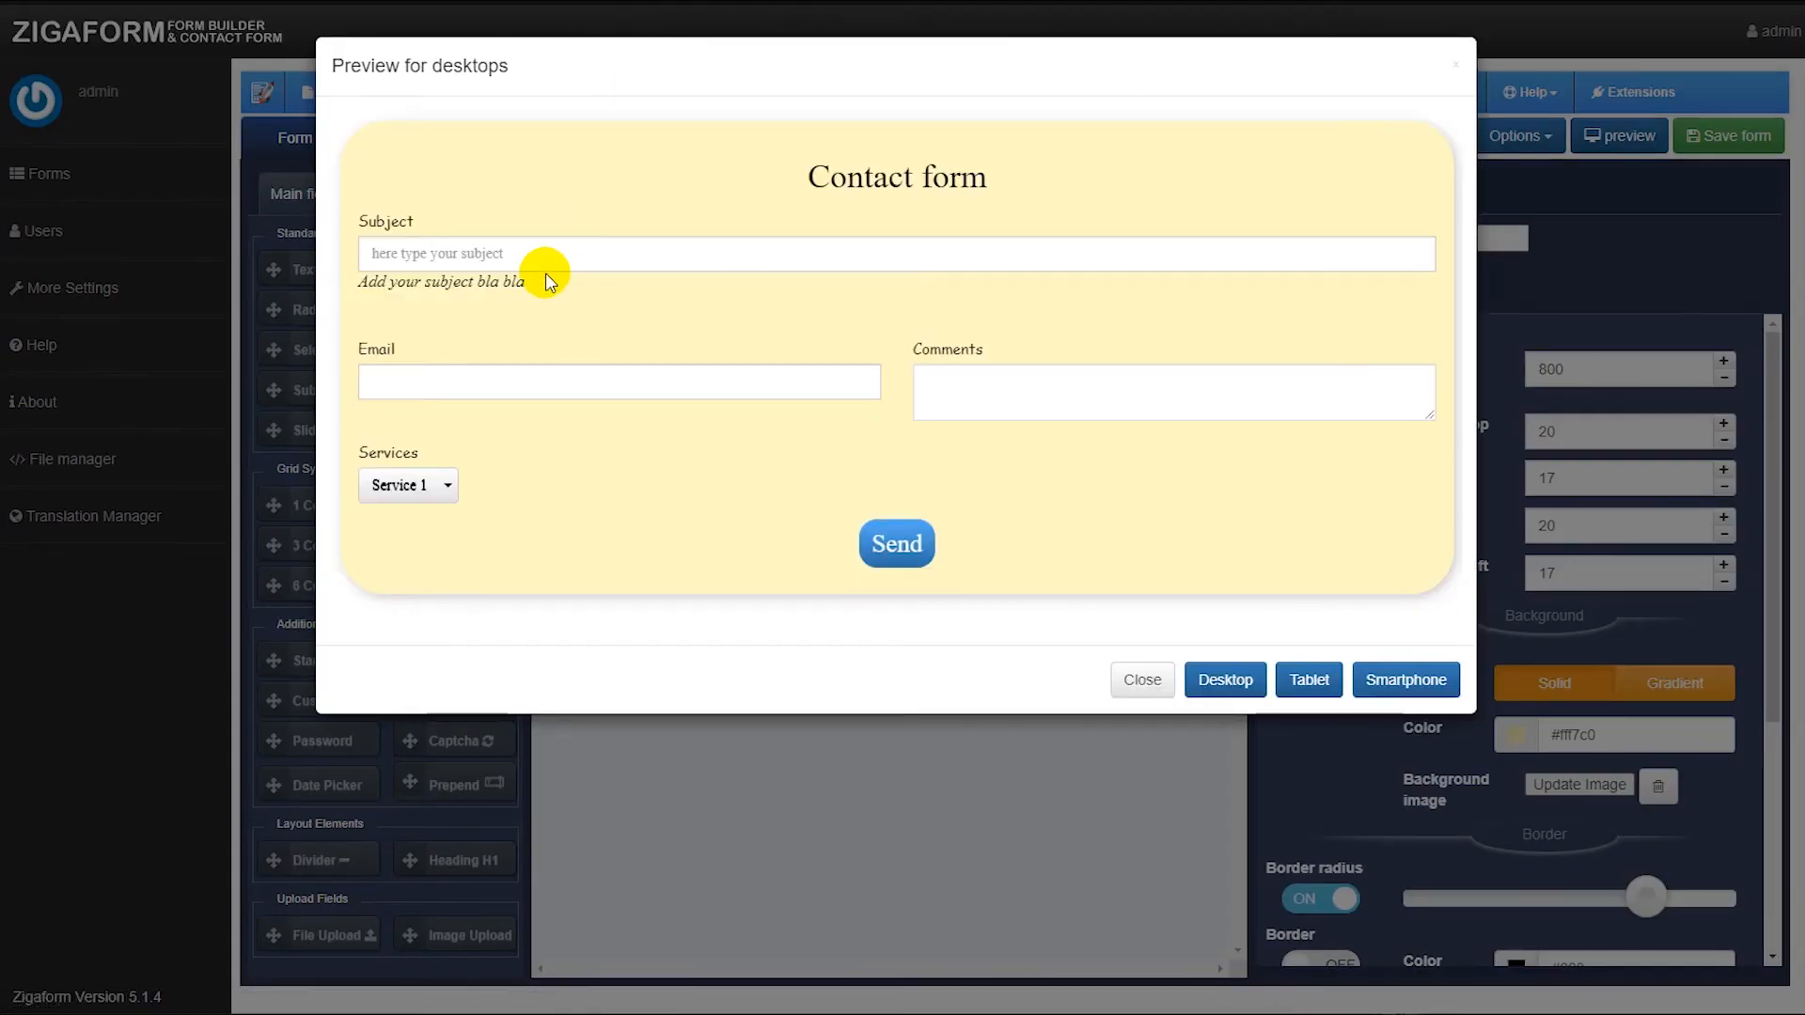
{"action": "left_click", "coordinate": [492, 257]}
{"action": "left_click", "coordinate": [897, 543]}
Fill in the preview's subject "some topic on here", a test e-mail address and comments "some comments".
{"action": "left_click", "coordinate": [580, 251]}
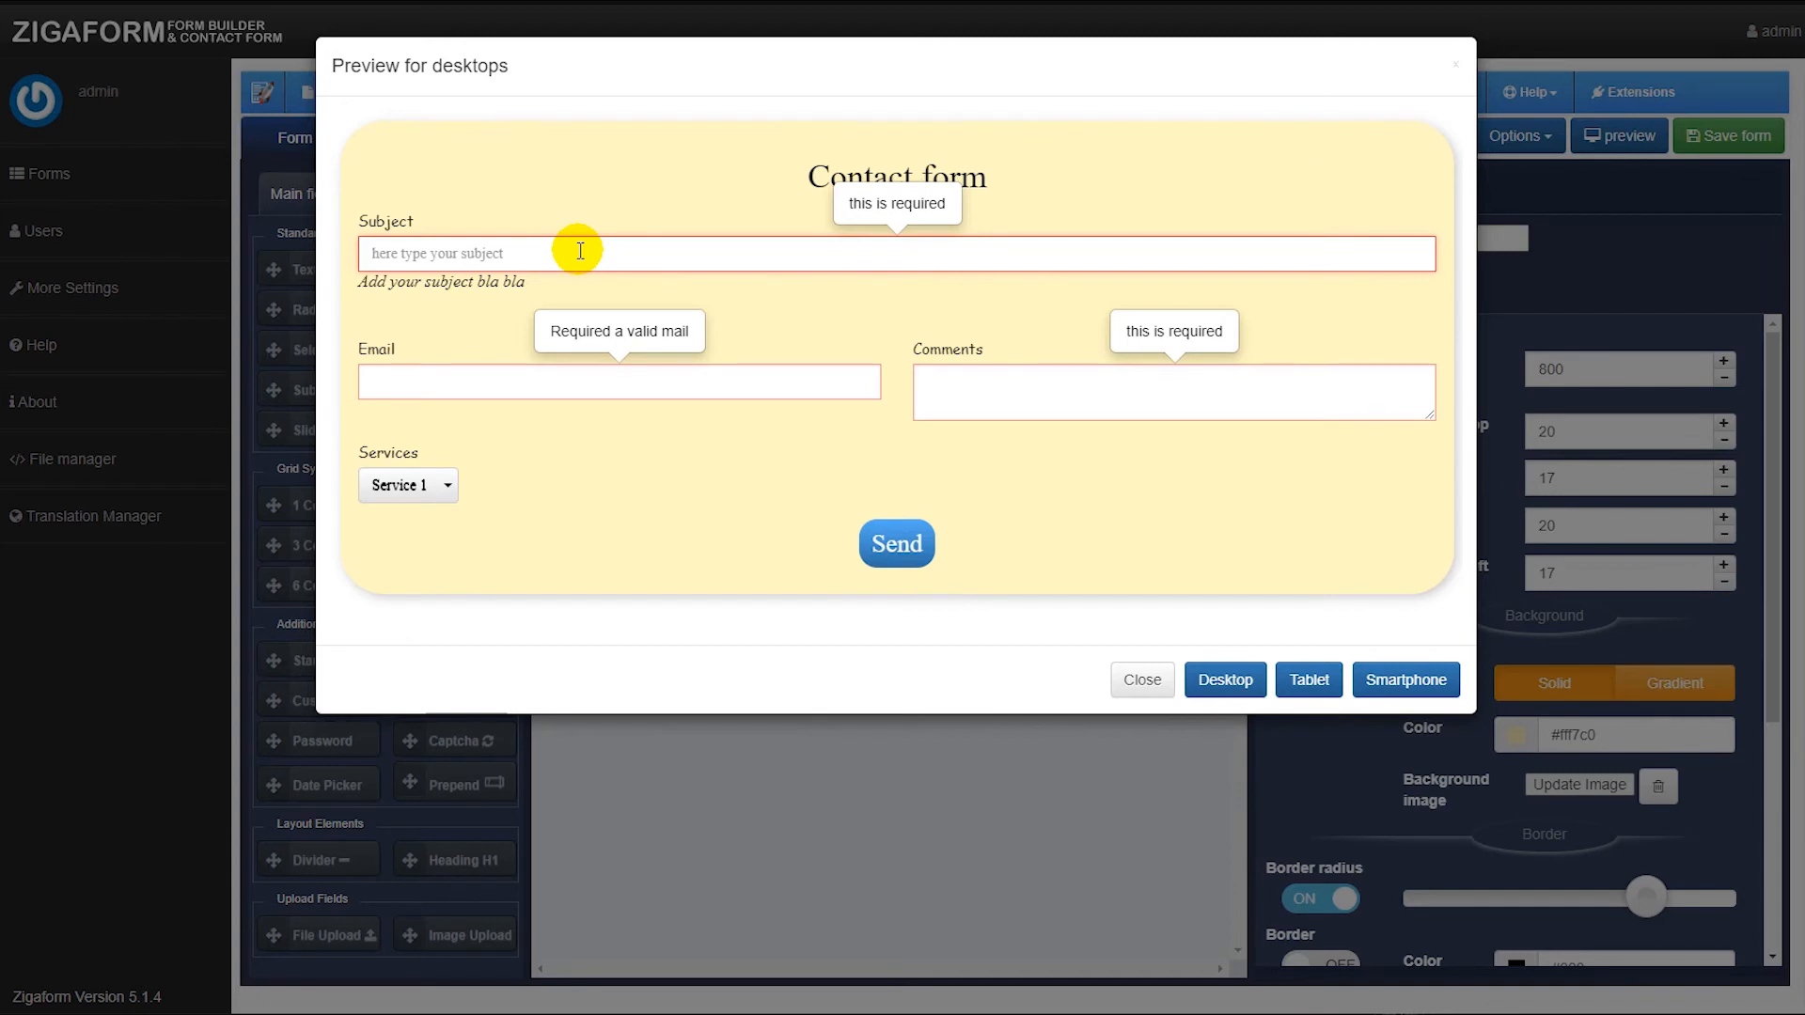
{"action": "type", "text": "some topic on here"}
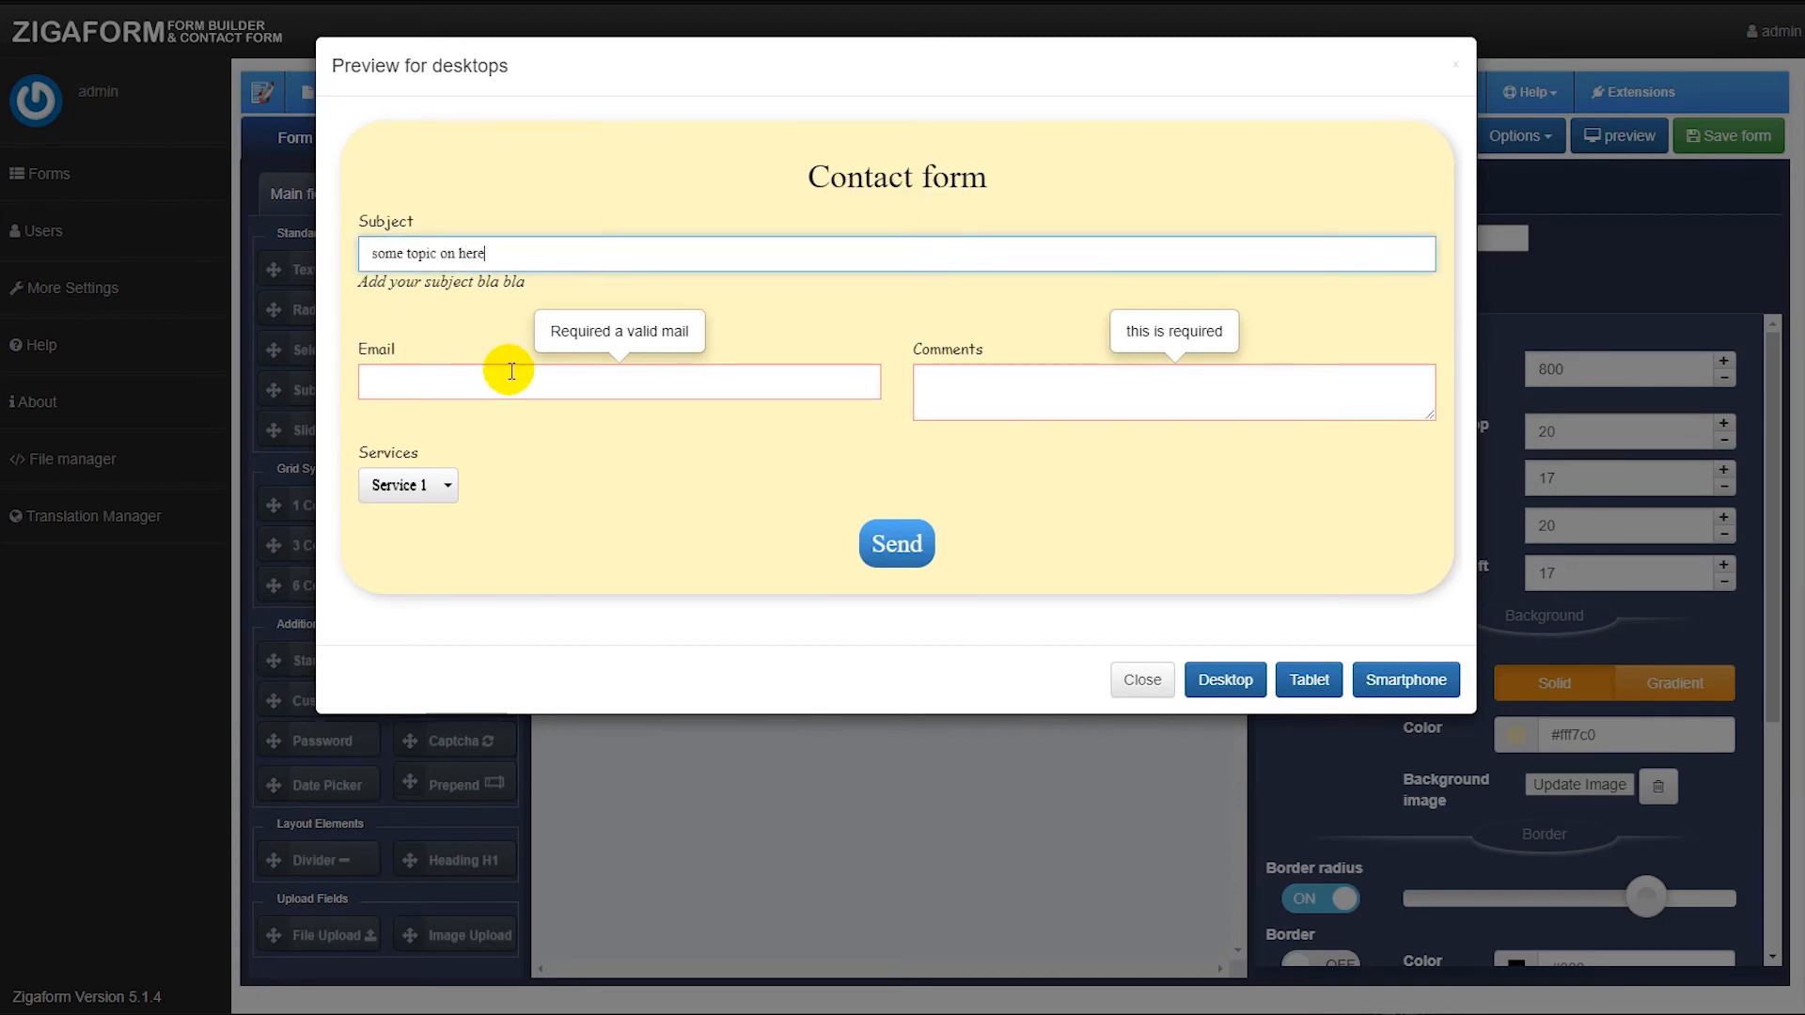
{"action": "left_click", "coordinate": [511, 372]}
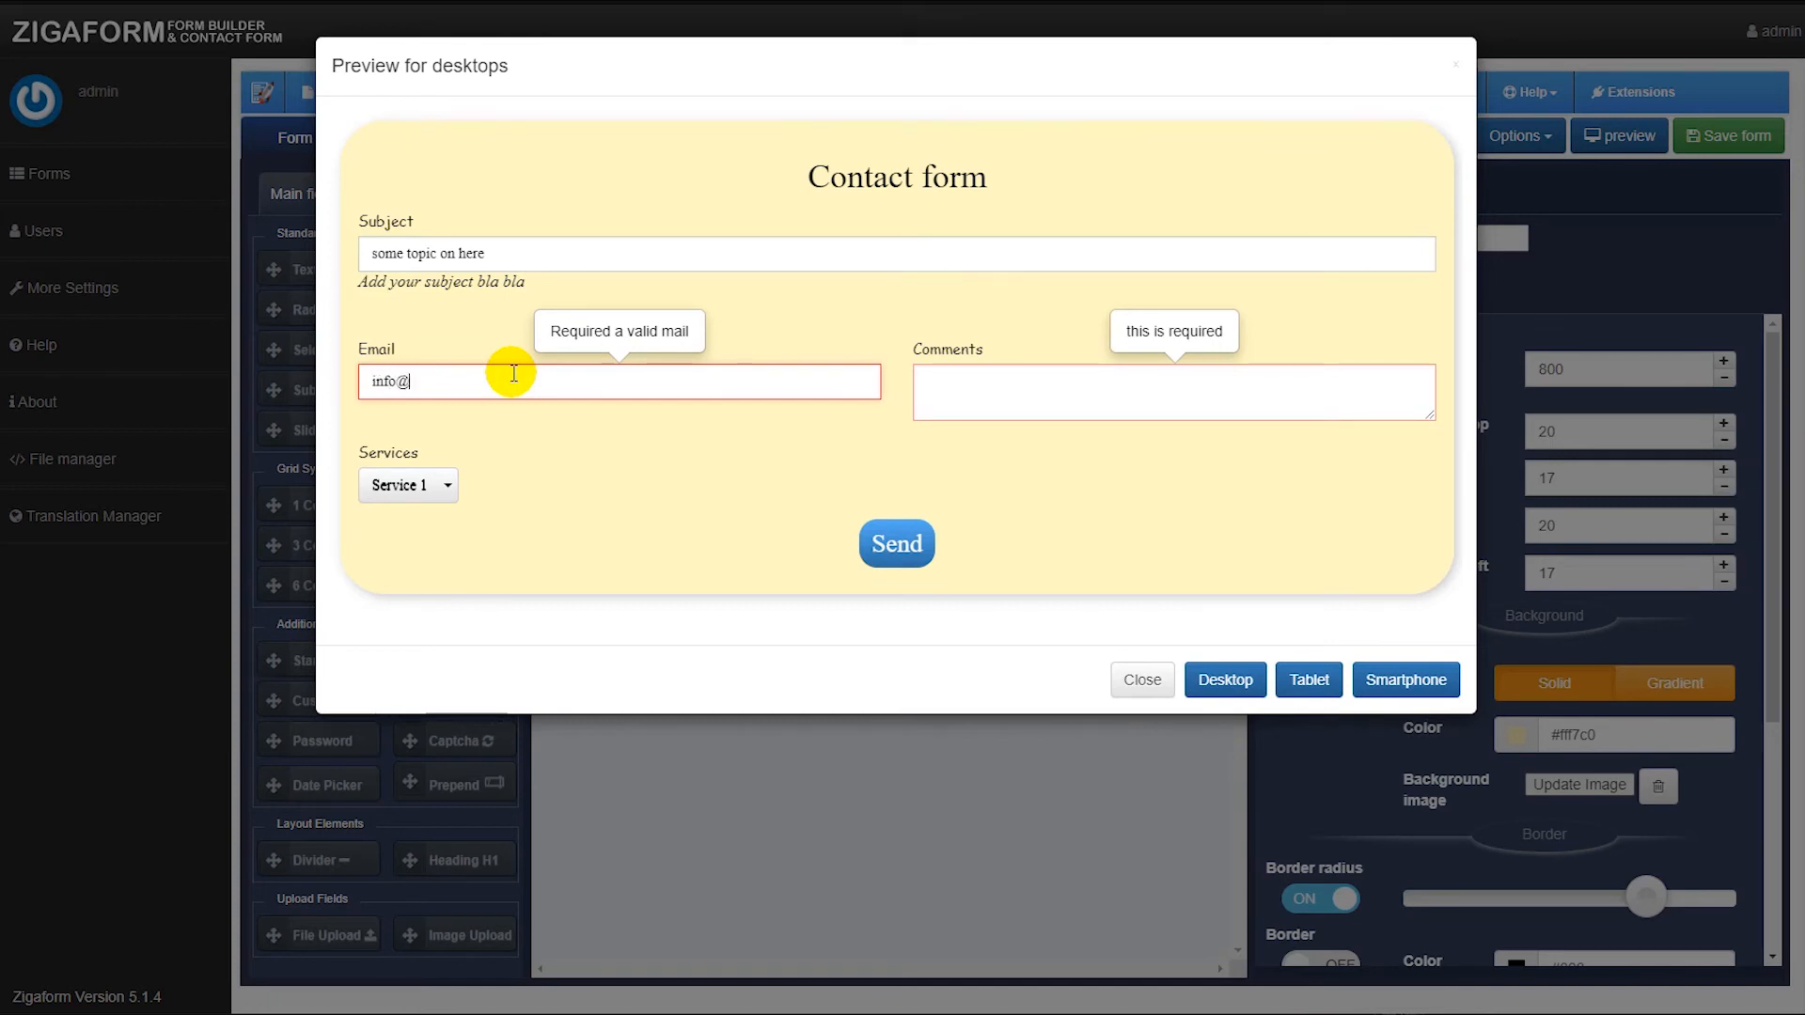
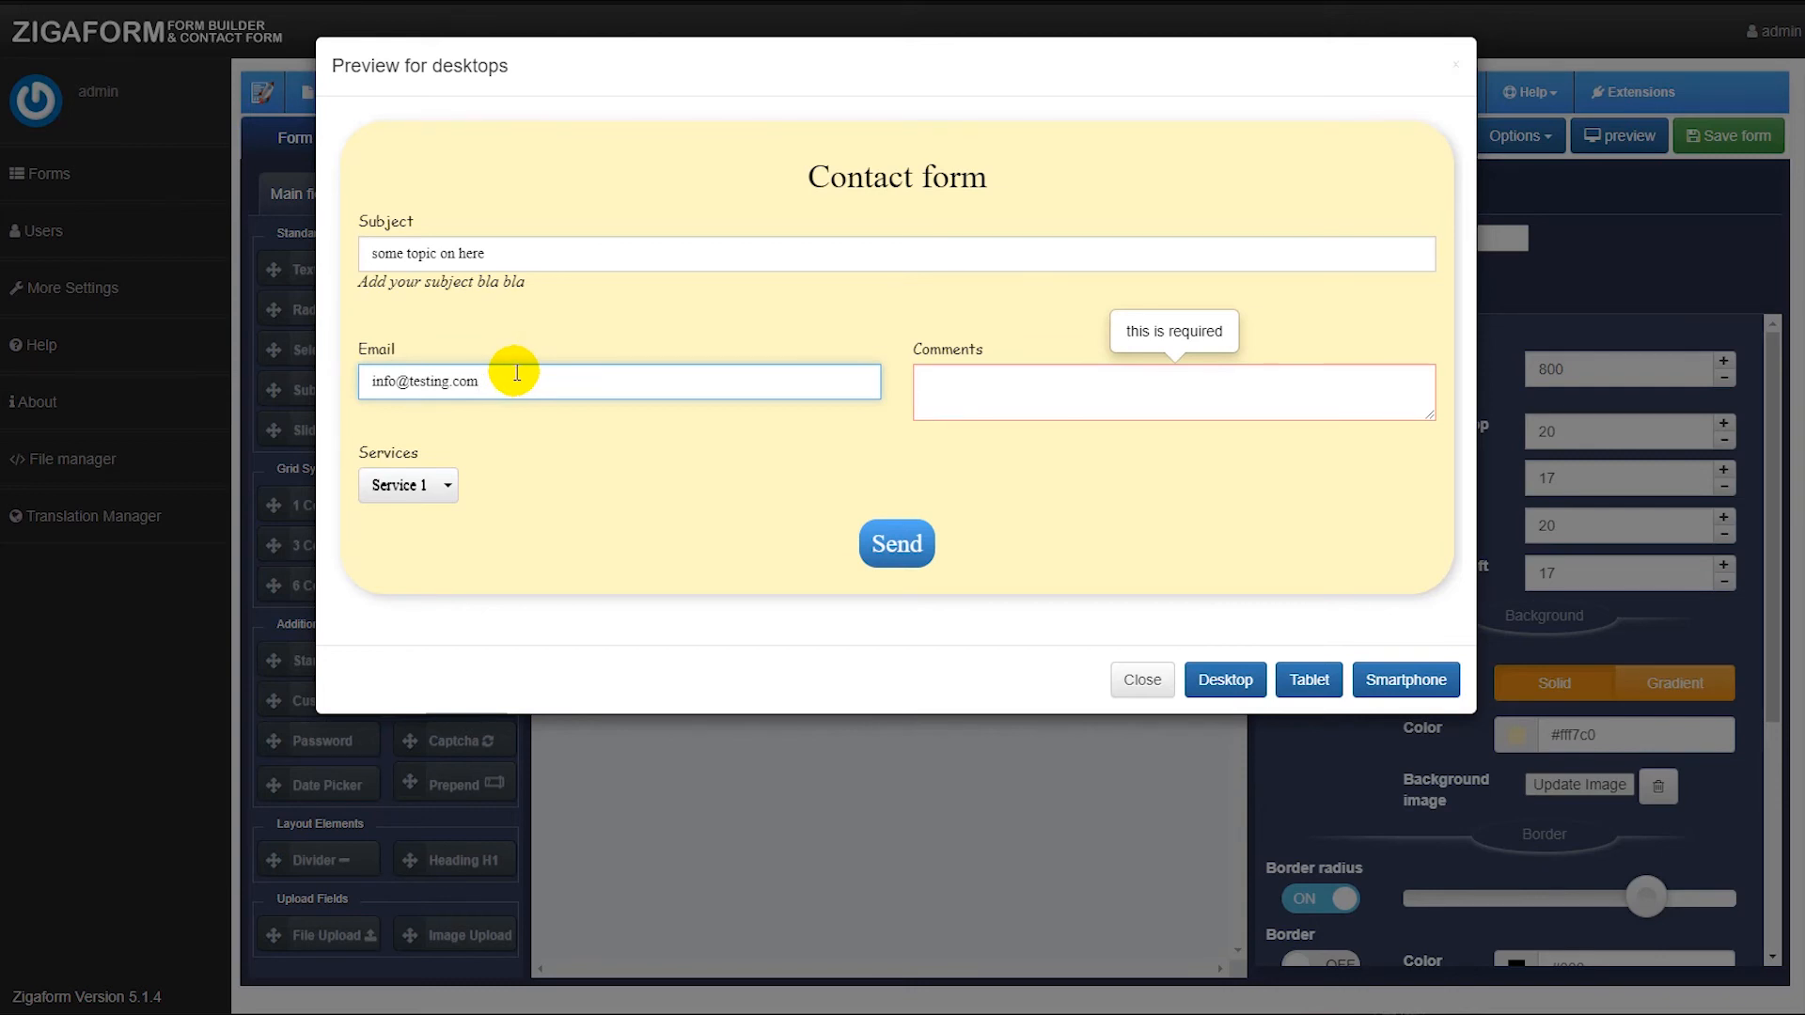
{"action": "left_click", "coordinate": [1097, 400]}
{"action": "type", "text": "some comments"}
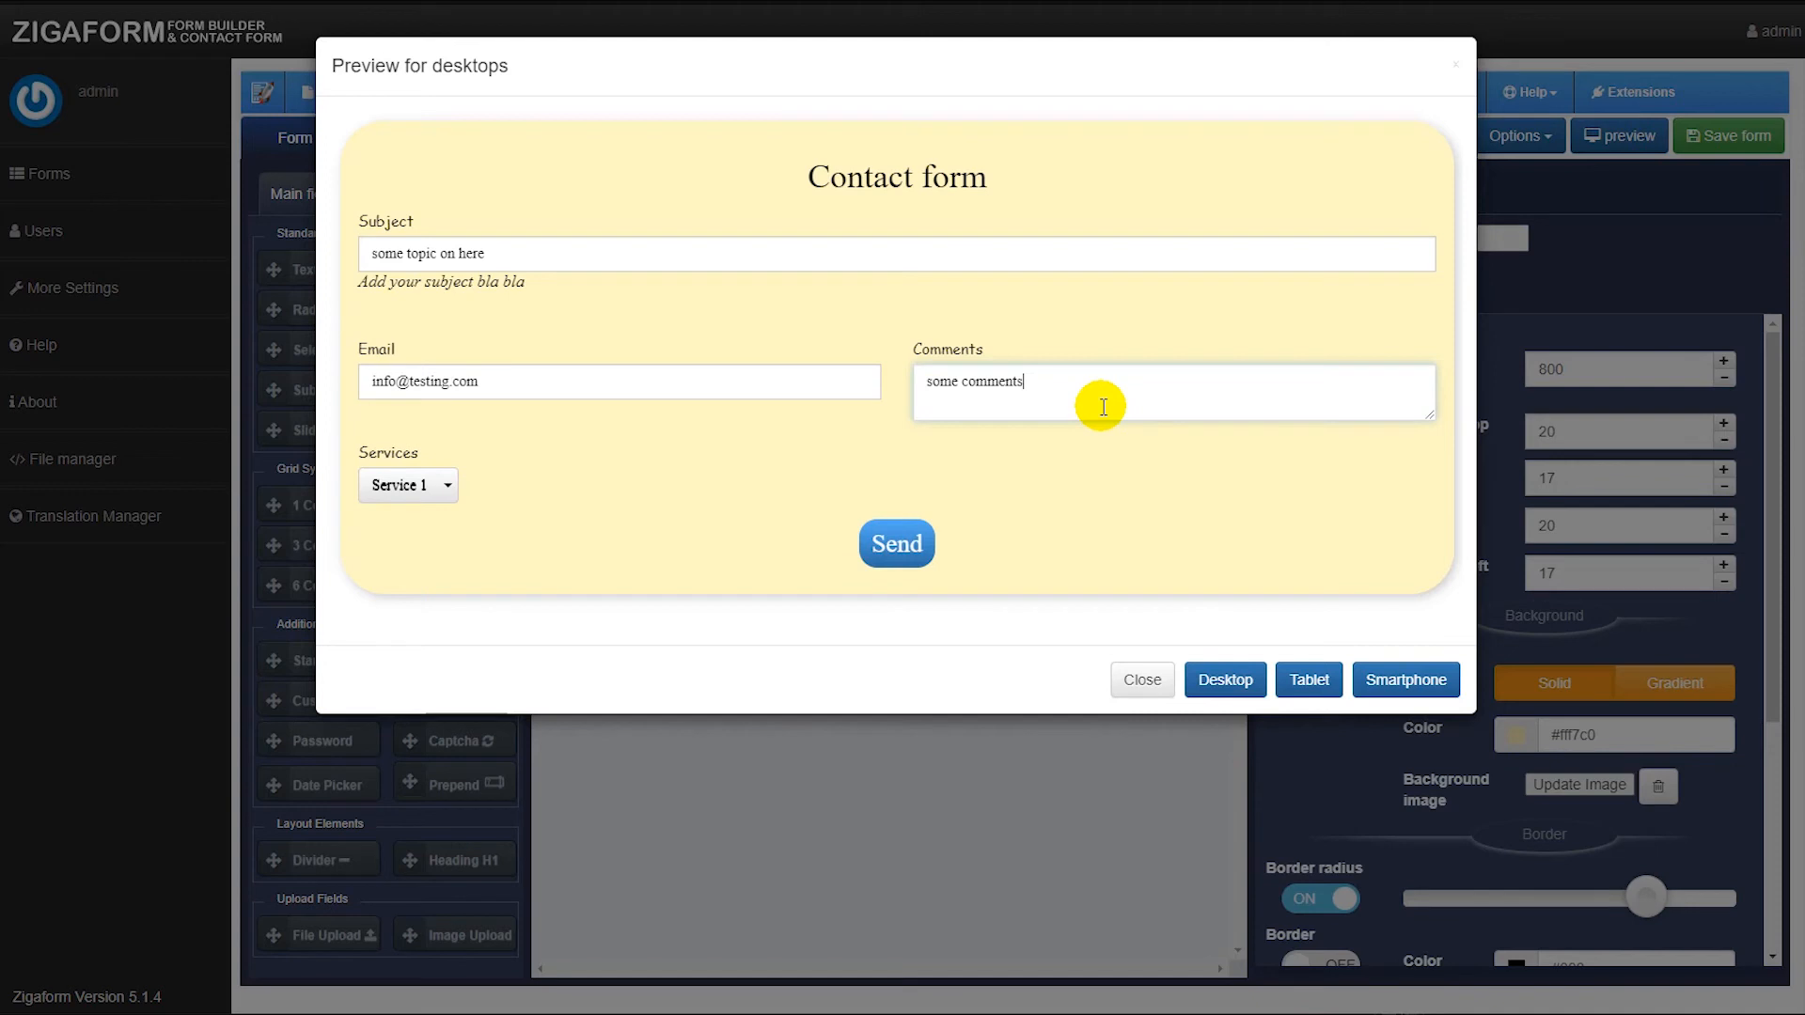
Choose Service 2 in the Services list and send the preview form.
{"action": "left_click", "coordinate": [435, 484]}
{"action": "left_click", "coordinate": [421, 558]}
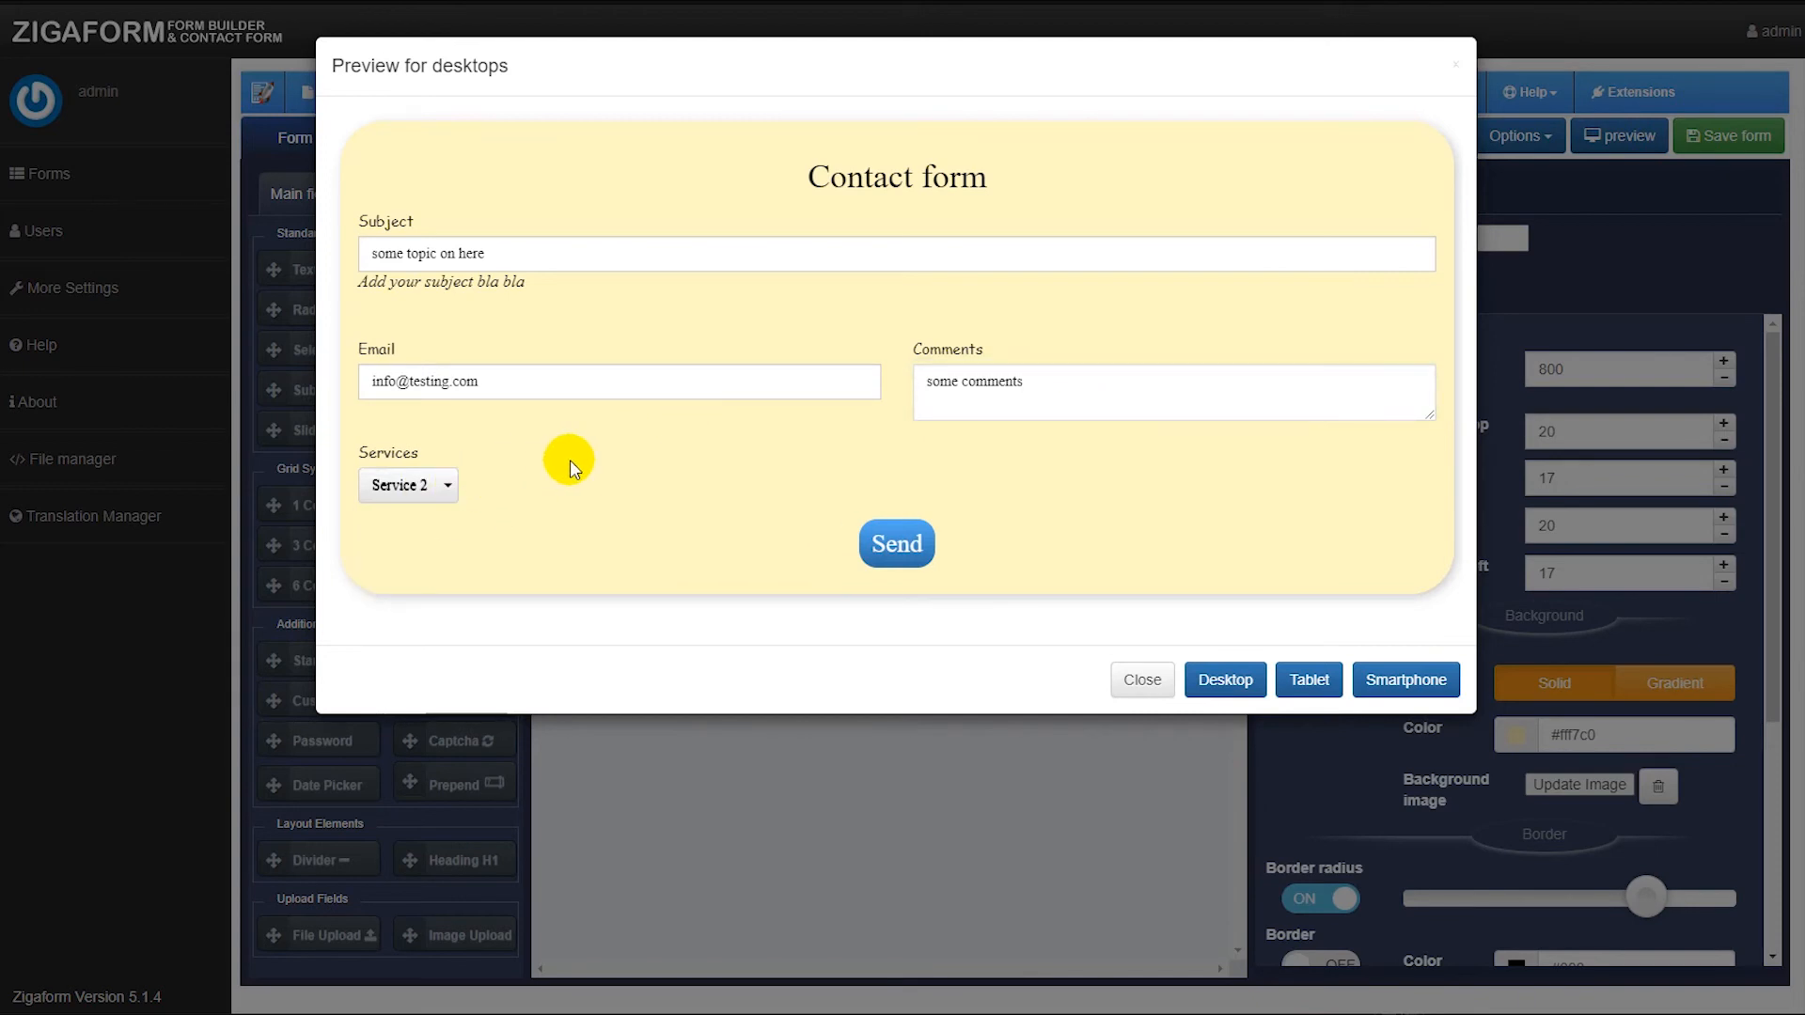
{"action": "left_click", "coordinate": [900, 541]}
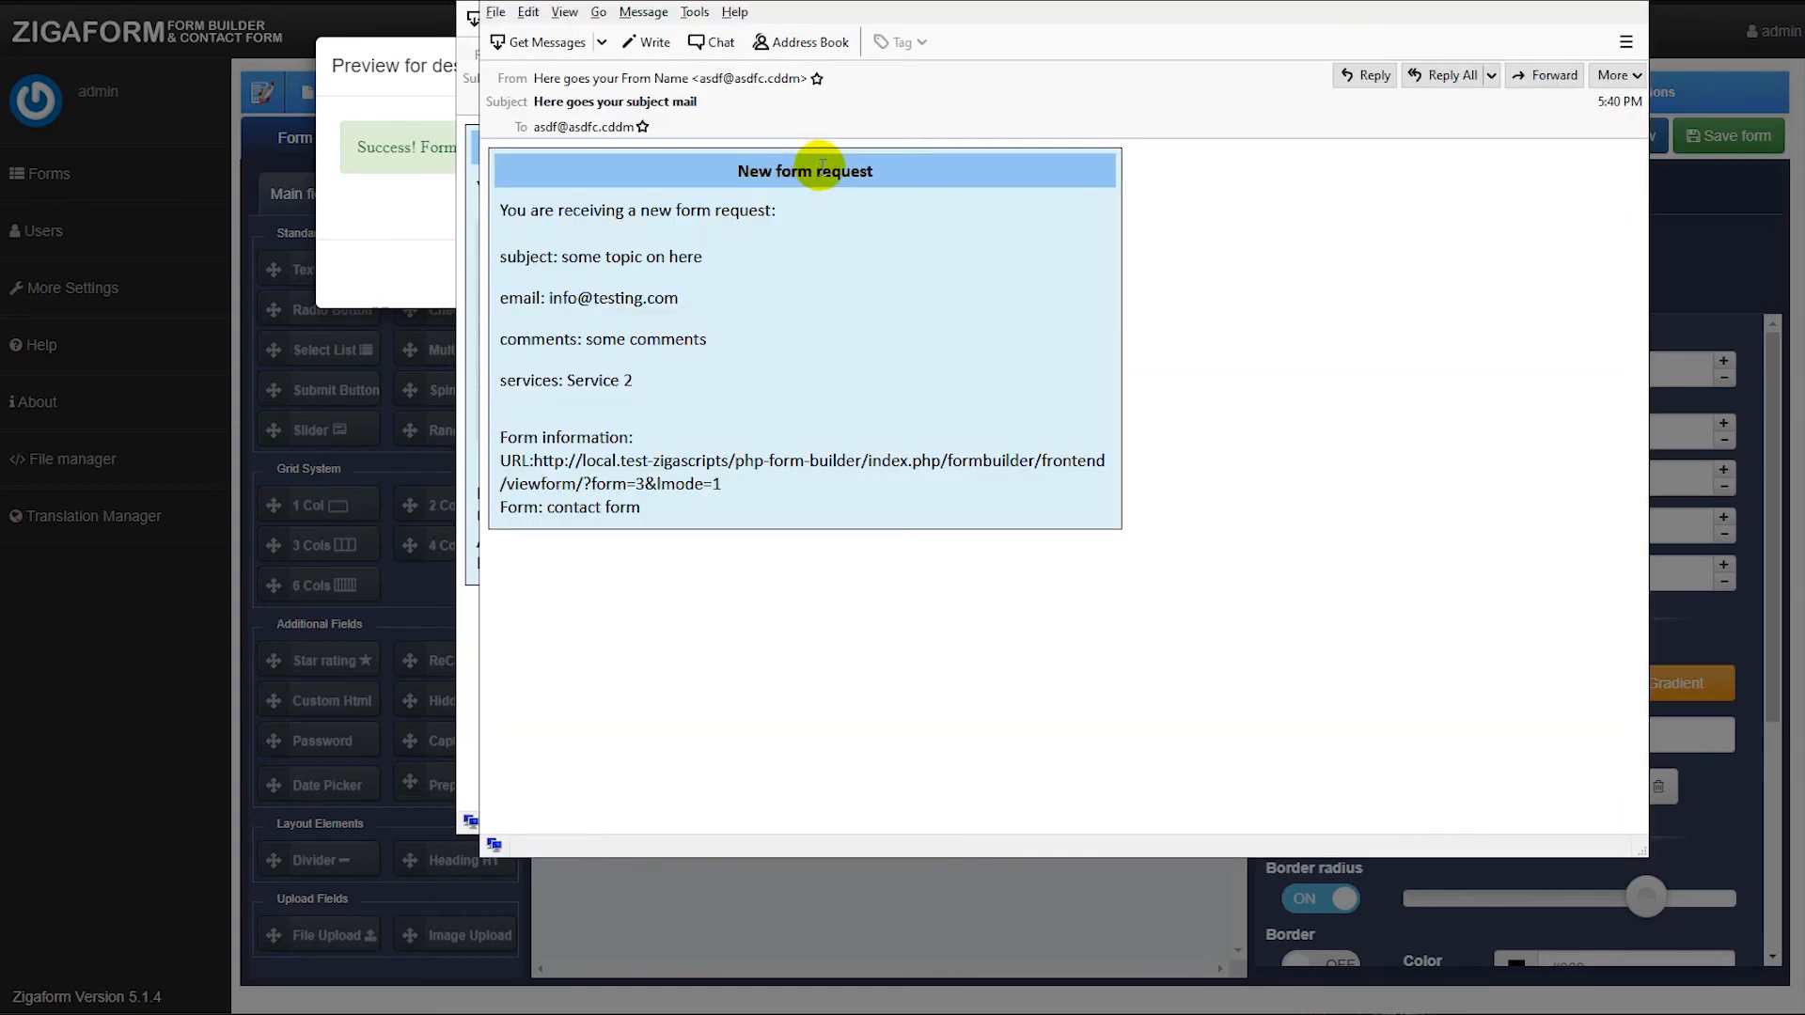
Examine the received customer email and the success message shown after submission.
{"action": "left_click_drag", "start_coordinate": [1062, 0], "coordinate": [0, 56]}
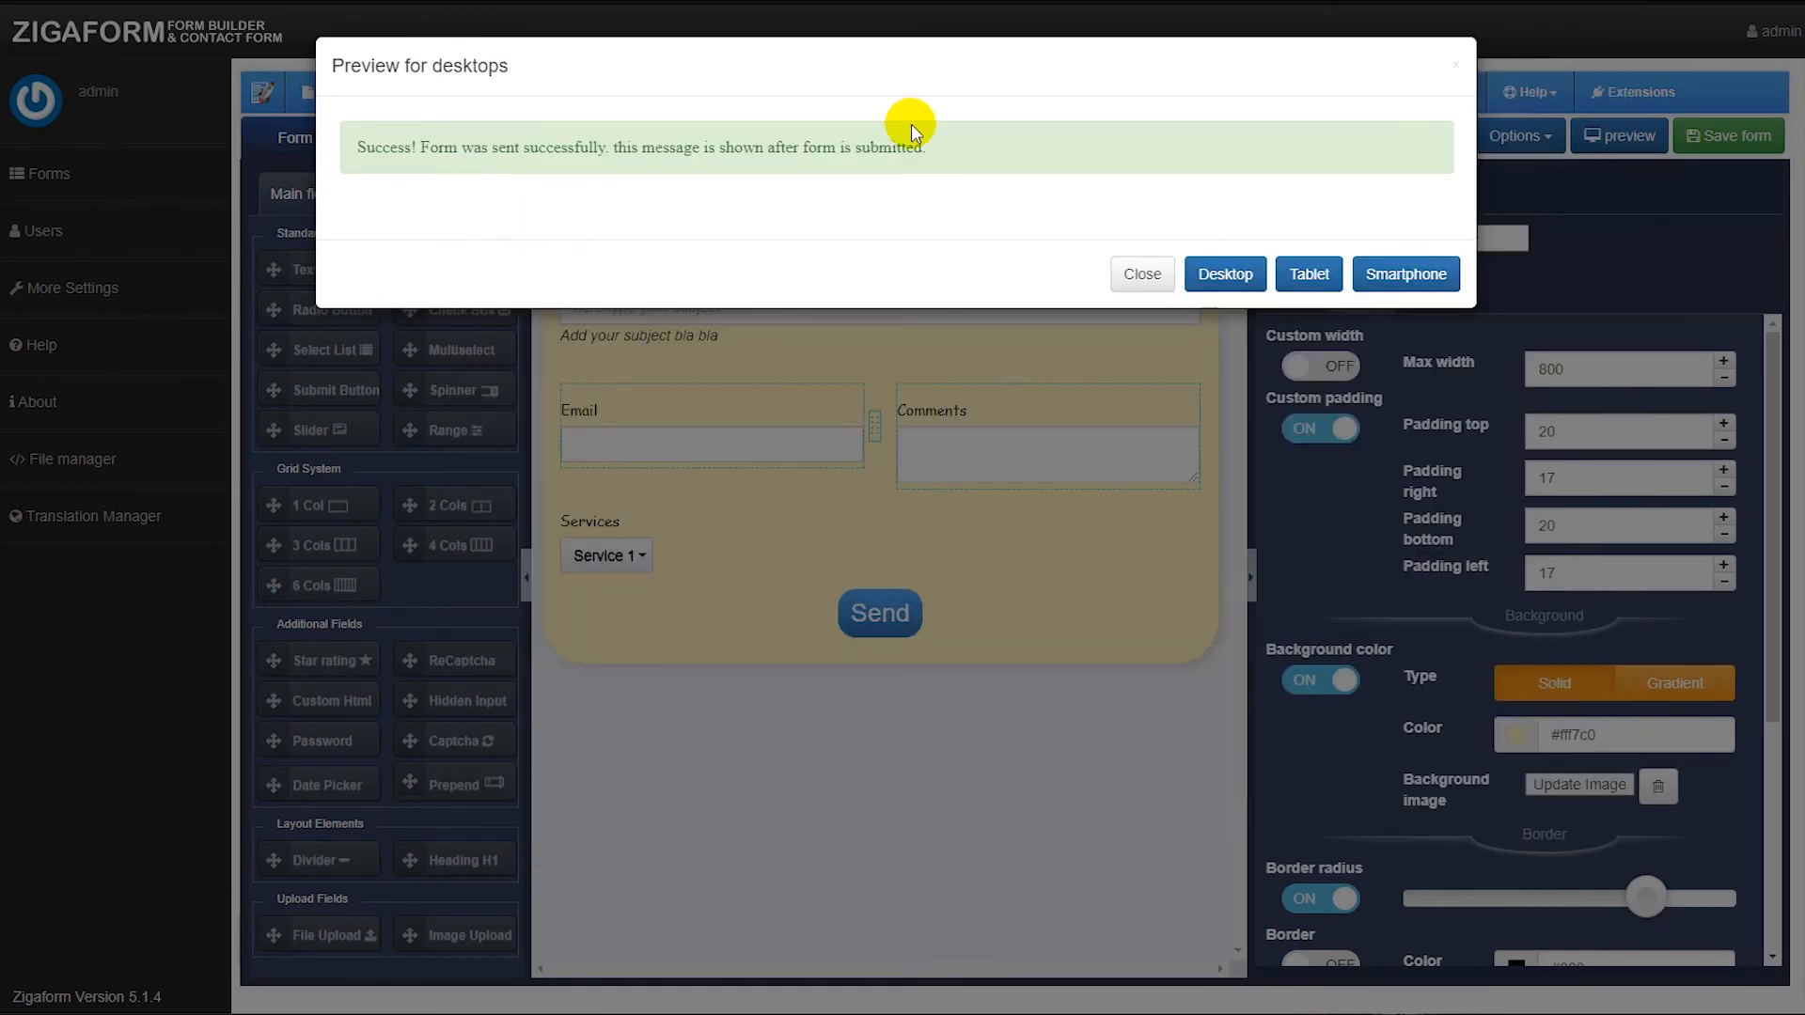
{"action": "left_click_drag", "start_coordinate": [973, 144], "coordinate": [358, 165]}
{"action": "left_click", "coordinate": [611, 183]}
{"action": "left_click_drag", "start_coordinate": [620, 156], "coordinate": [941, 148]}
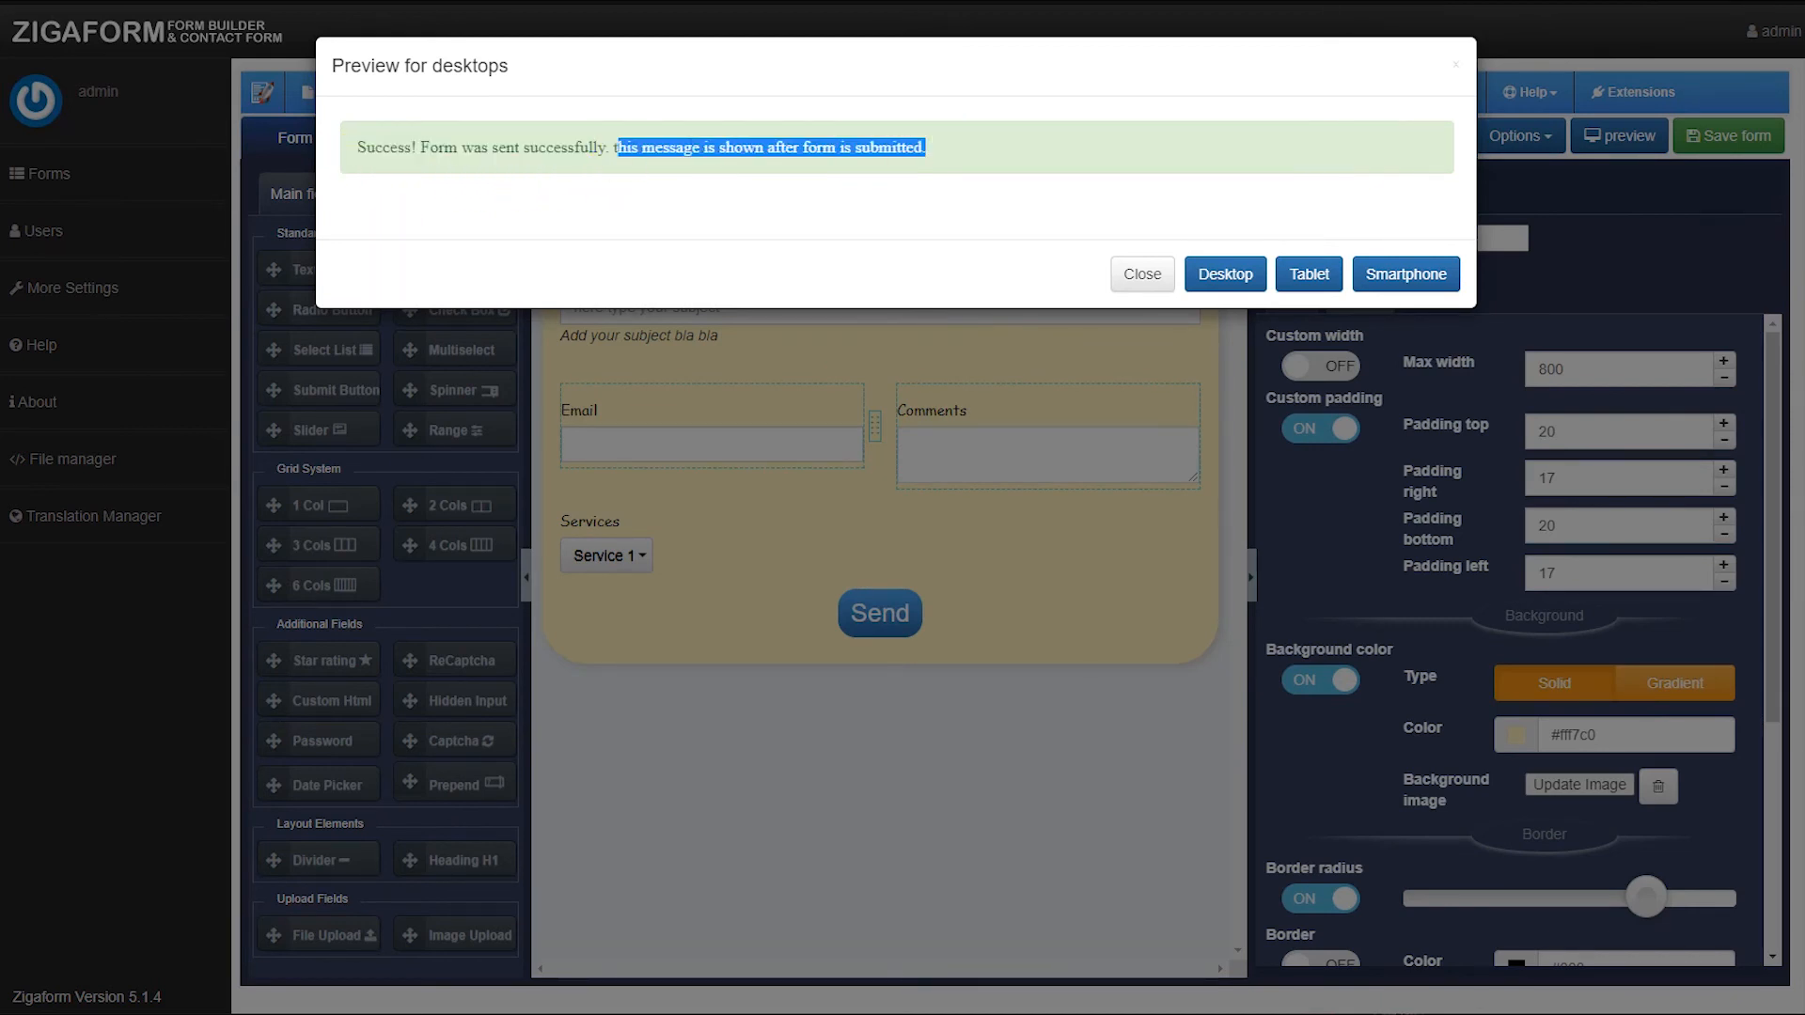
Examine the customer email's intro text and field table in the mail client, then close it.
{"action": "left_click_drag", "start_coordinate": [0, 74], "coordinate": [839, 86]}
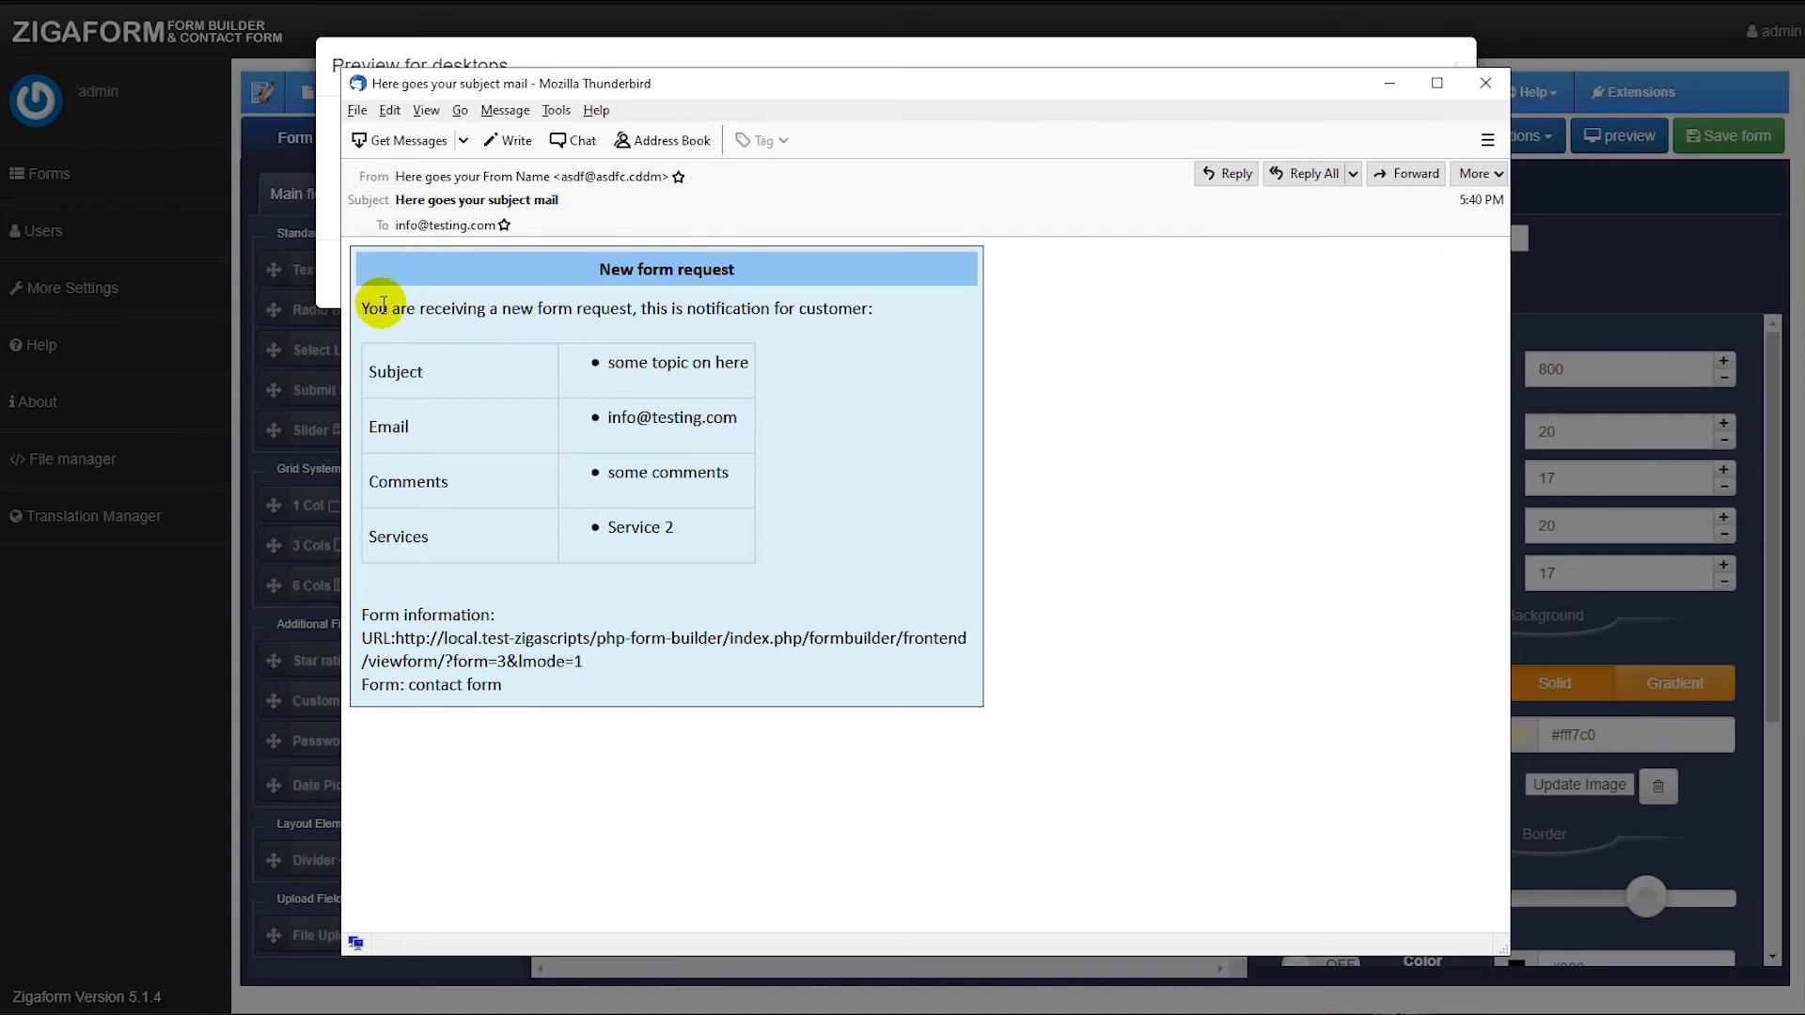
{"action": "left_click_drag", "start_coordinate": [440, 307], "coordinate": [824, 315]}
{"action": "left_click", "coordinate": [861, 319]}
{"action": "left_click_drag", "start_coordinate": [379, 308], "coordinate": [649, 309]}
{"action": "left_click", "coordinate": [710, 312]}
{"action": "left_click", "coordinate": [834, 308]}
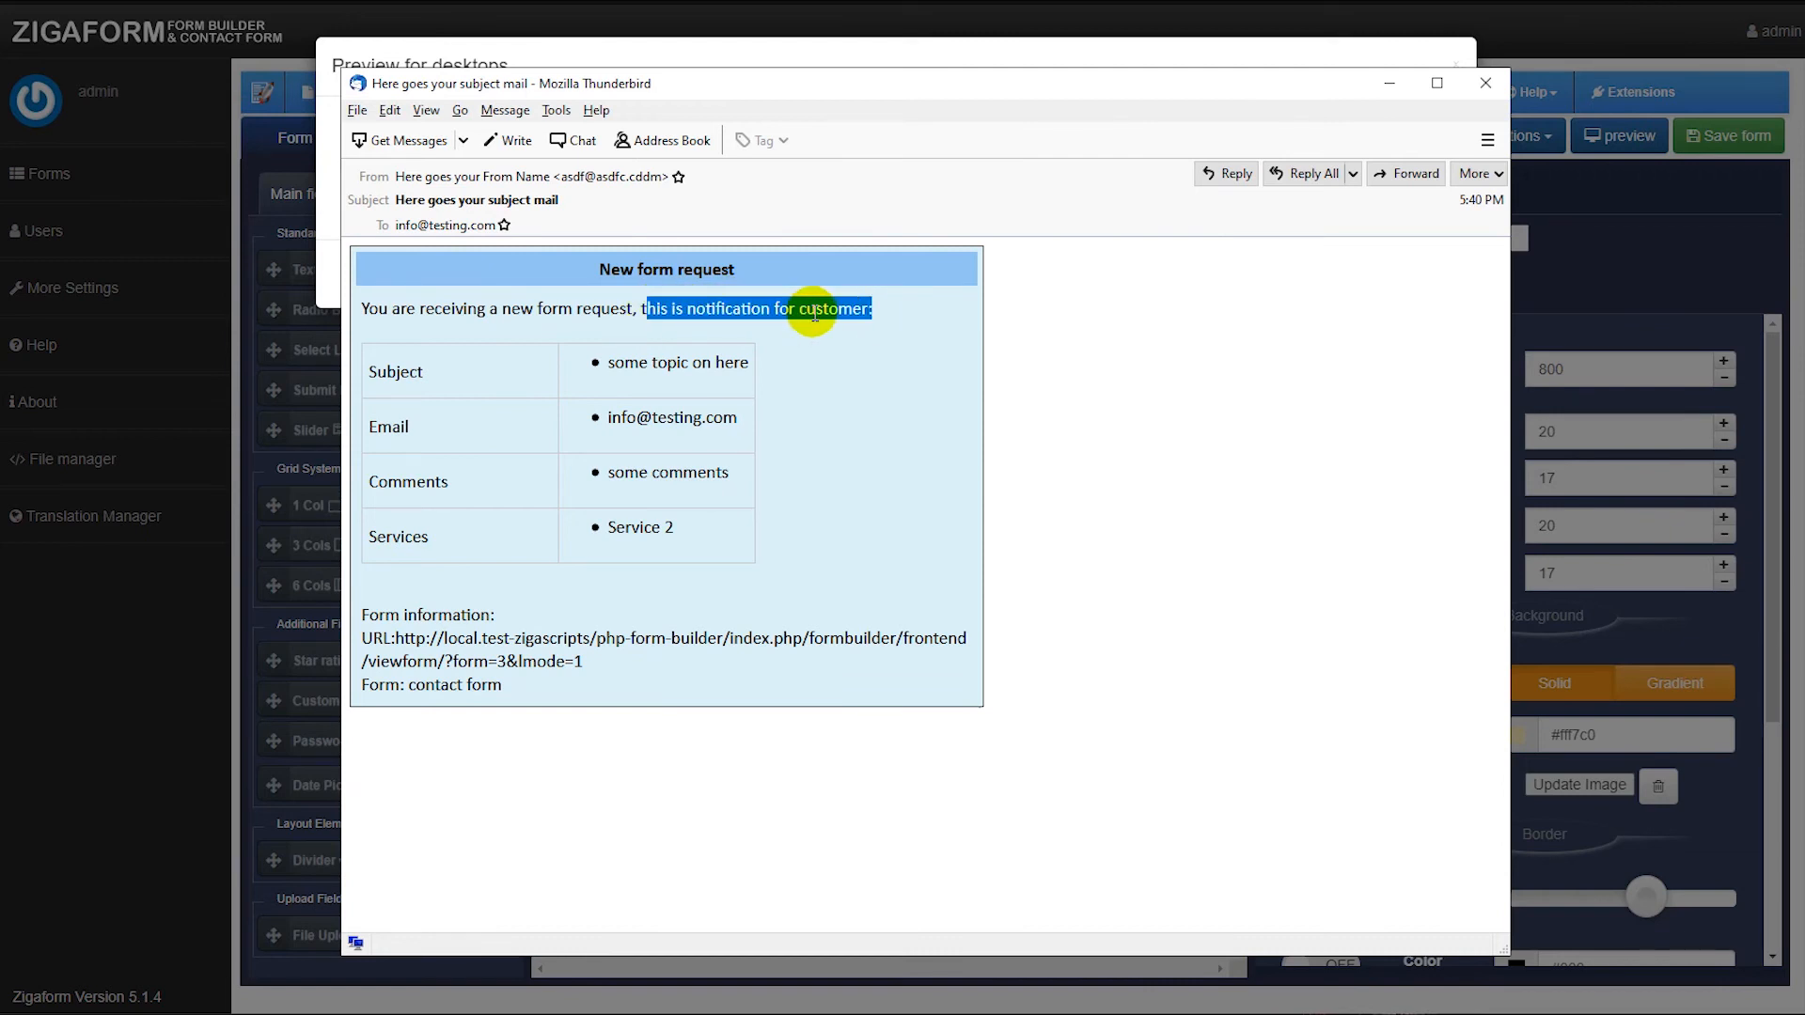
{"action": "left_click", "coordinate": [632, 548]}
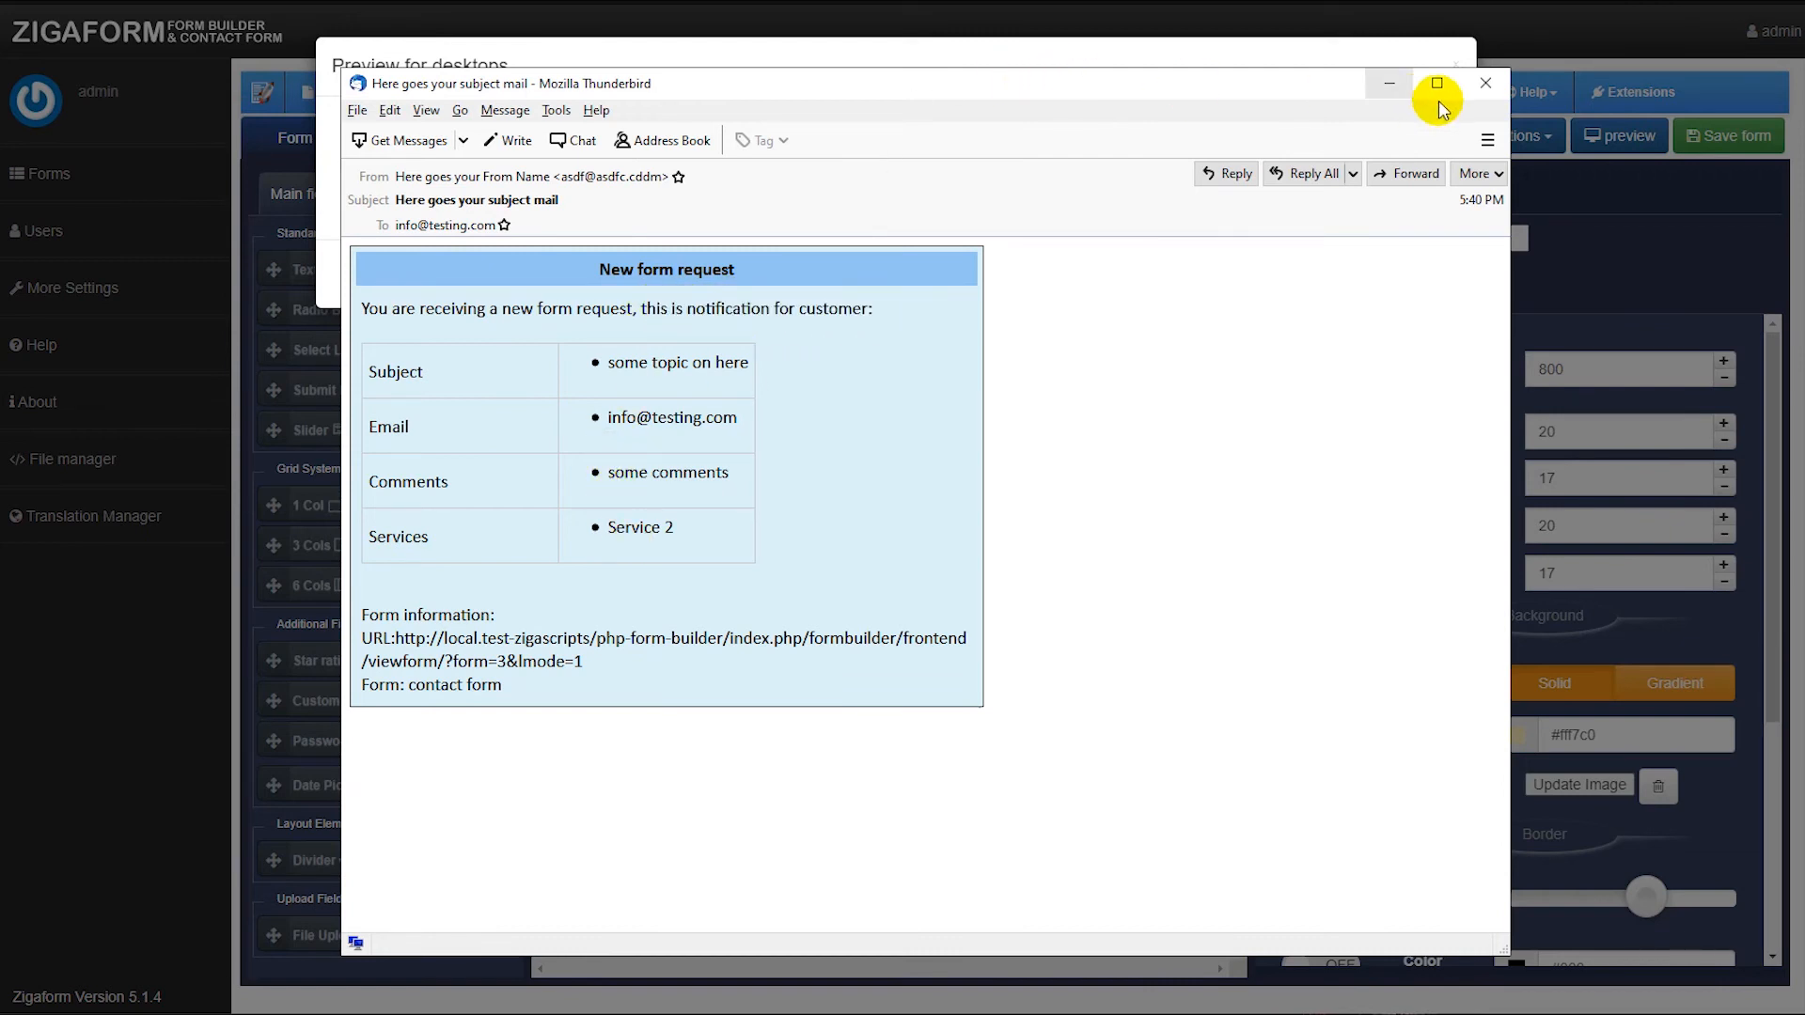
{"action": "left_click", "coordinate": [1486, 83]}
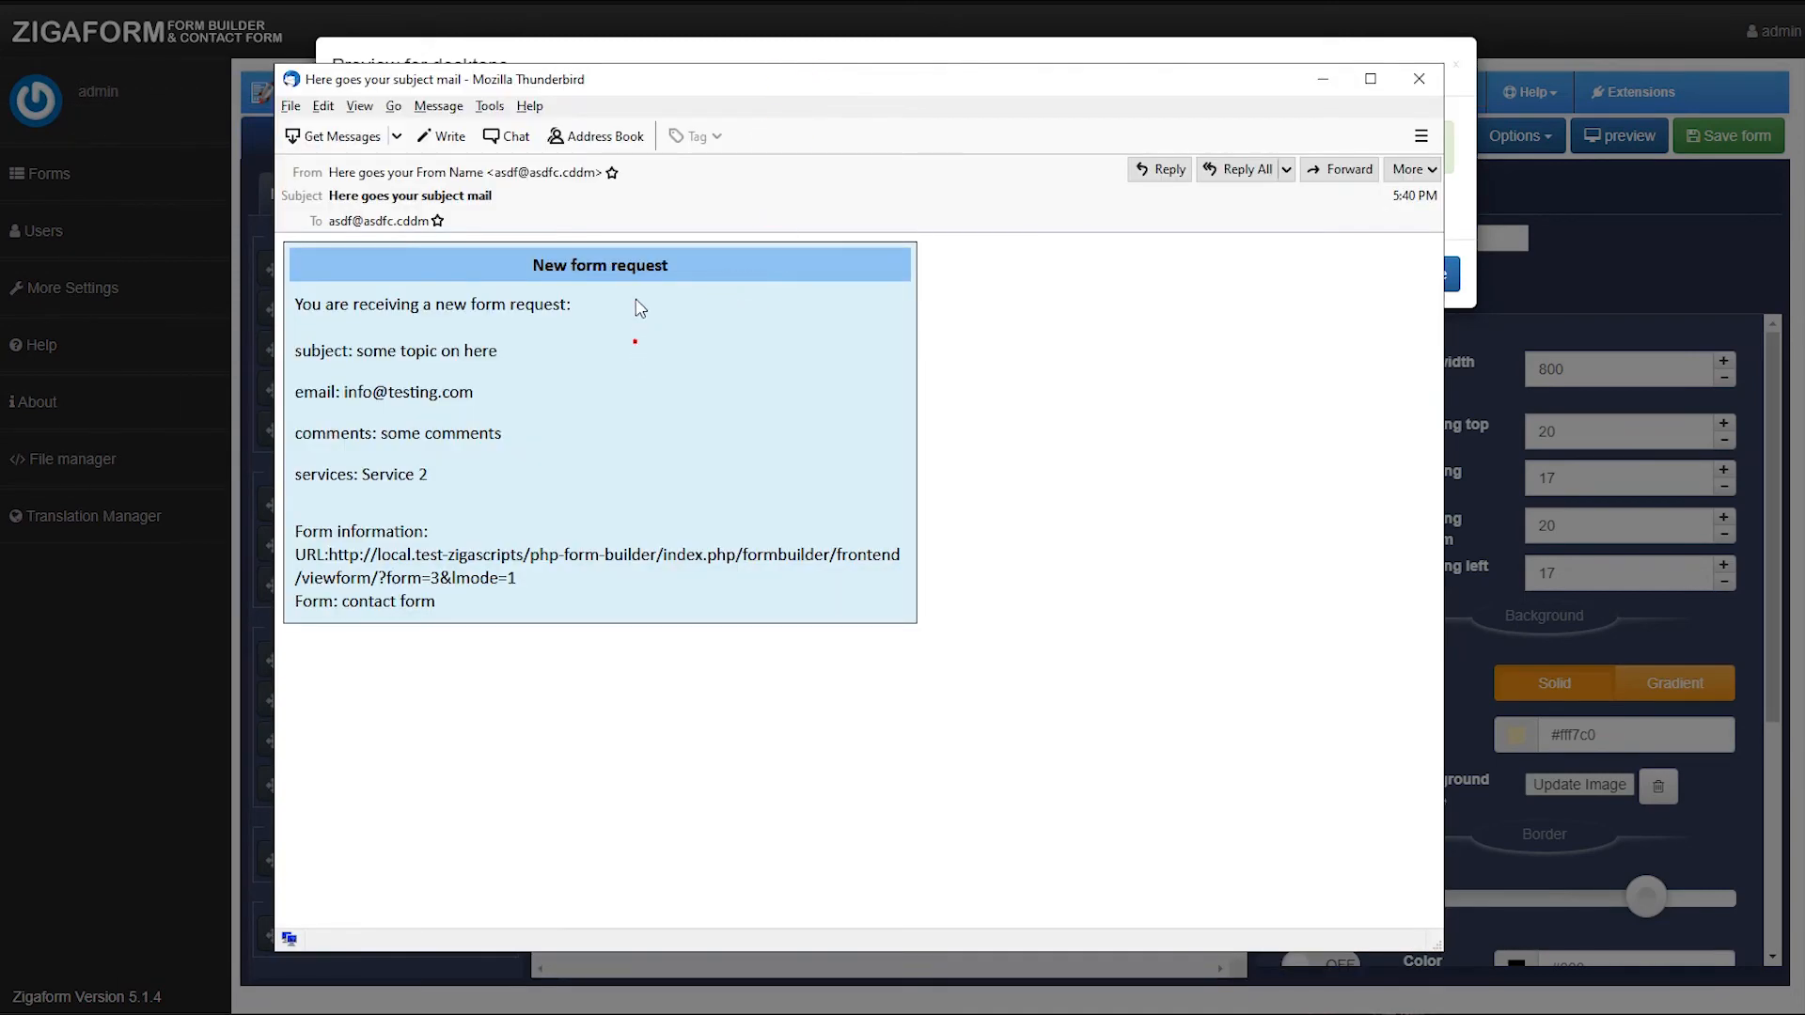
Examine the submitted values listed in the received admin notification email.
{"action": "left_click_drag", "start_coordinate": [665, 81], "coordinate": [758, 79]}
{"action": "left_click", "coordinate": [419, 315]}
{"action": "left_click_drag", "start_coordinate": [668, 311], "coordinate": [406, 322]}
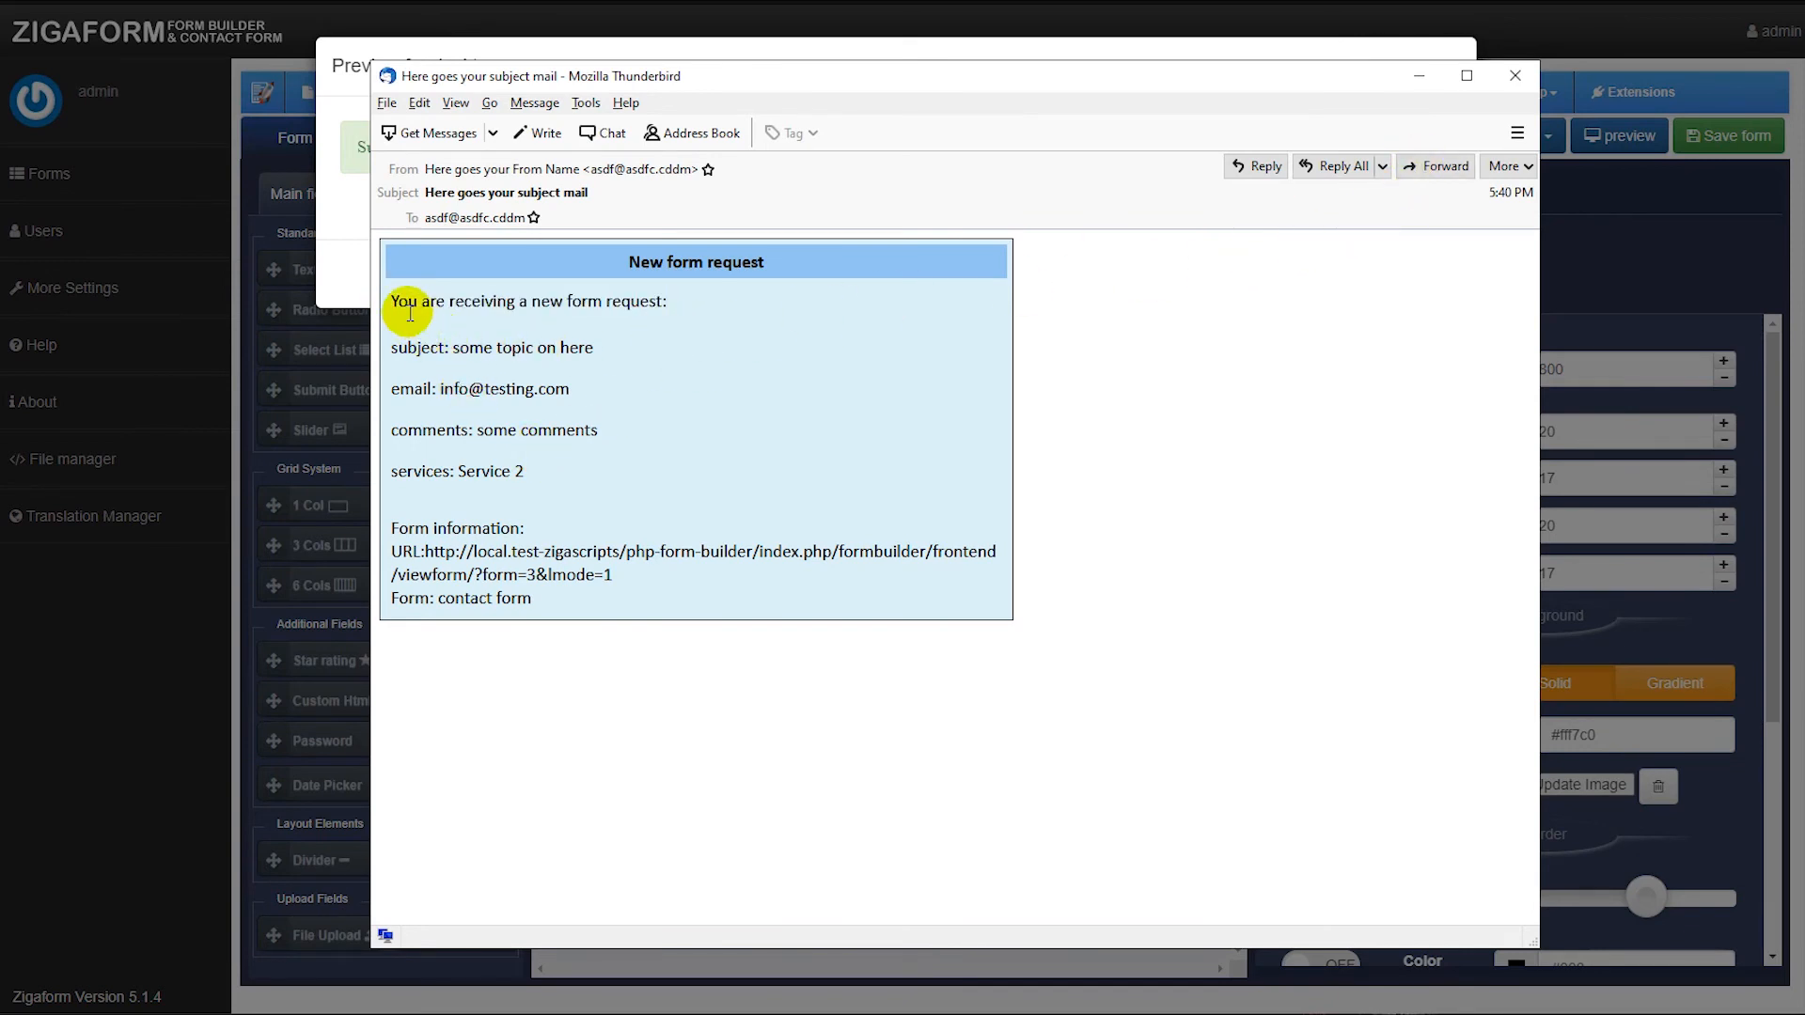
{"action": "left_click_drag", "start_coordinate": [460, 354], "coordinate": [596, 347]}
{"action": "left_click_drag", "start_coordinate": [436, 389], "coordinate": [580, 405]}
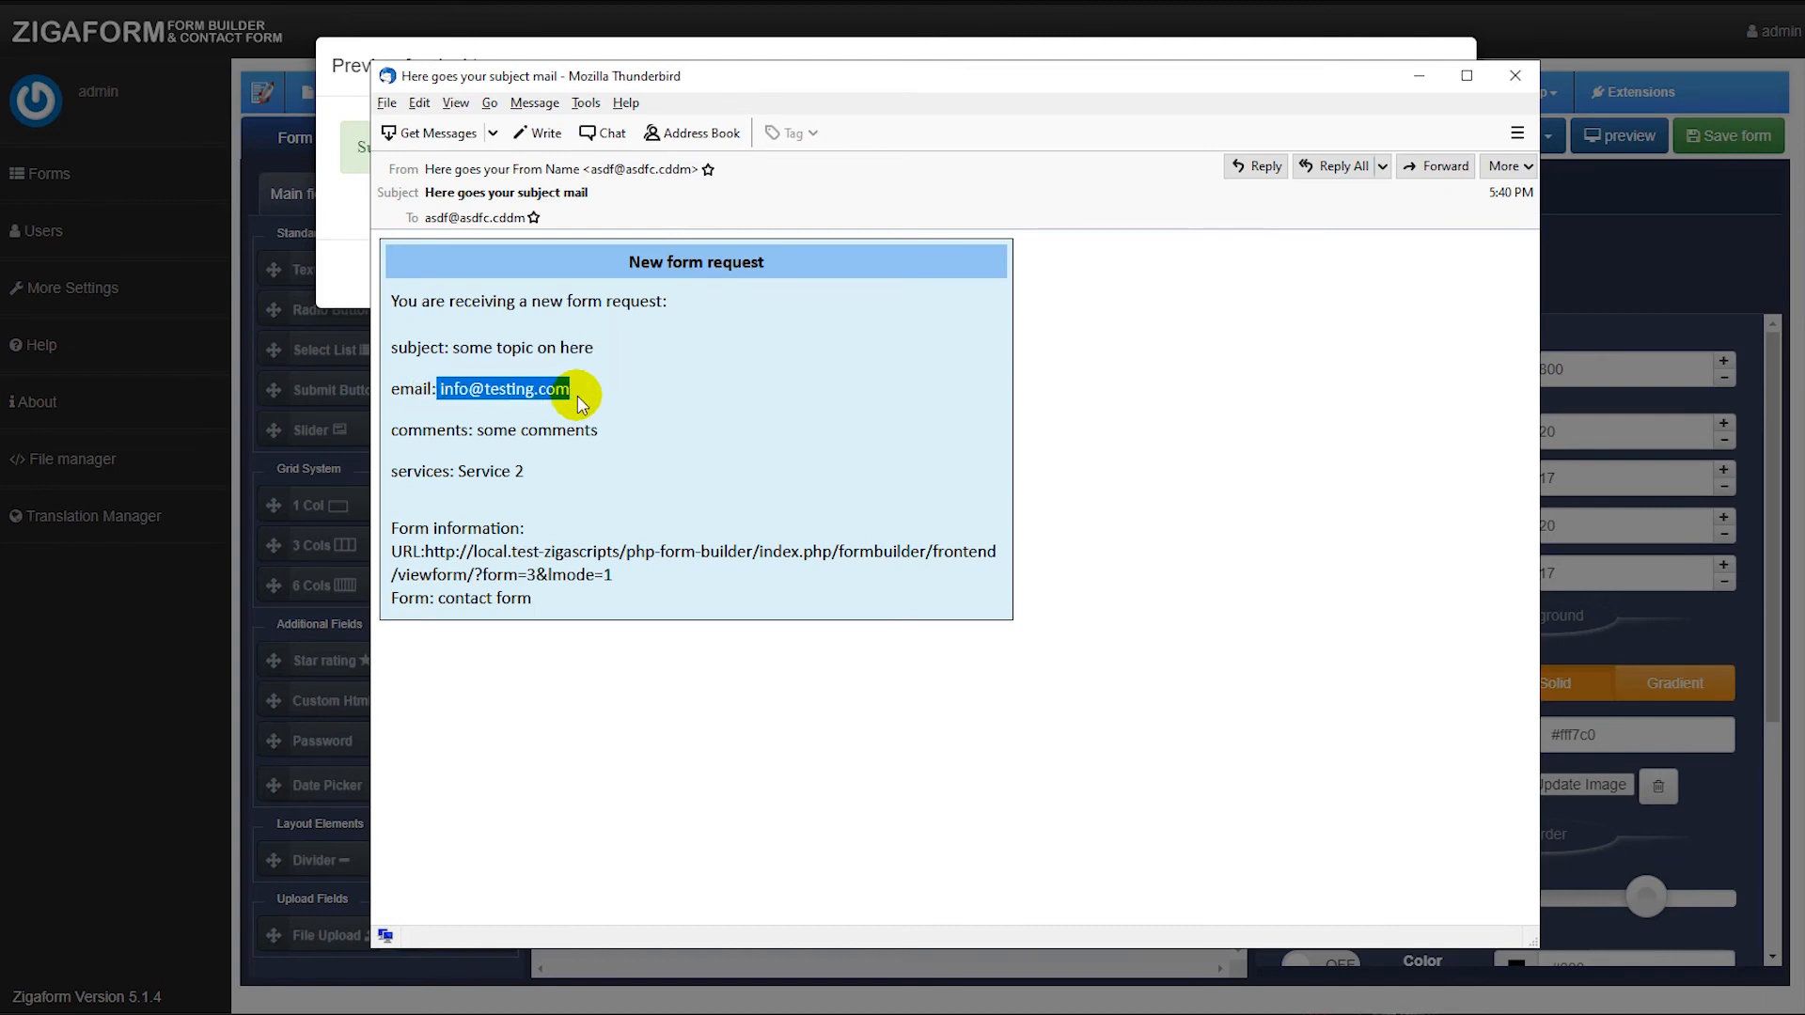
{"action": "left_click_drag", "start_coordinate": [475, 429], "coordinate": [392, 299]}
{"action": "left_click", "coordinate": [539, 467]}
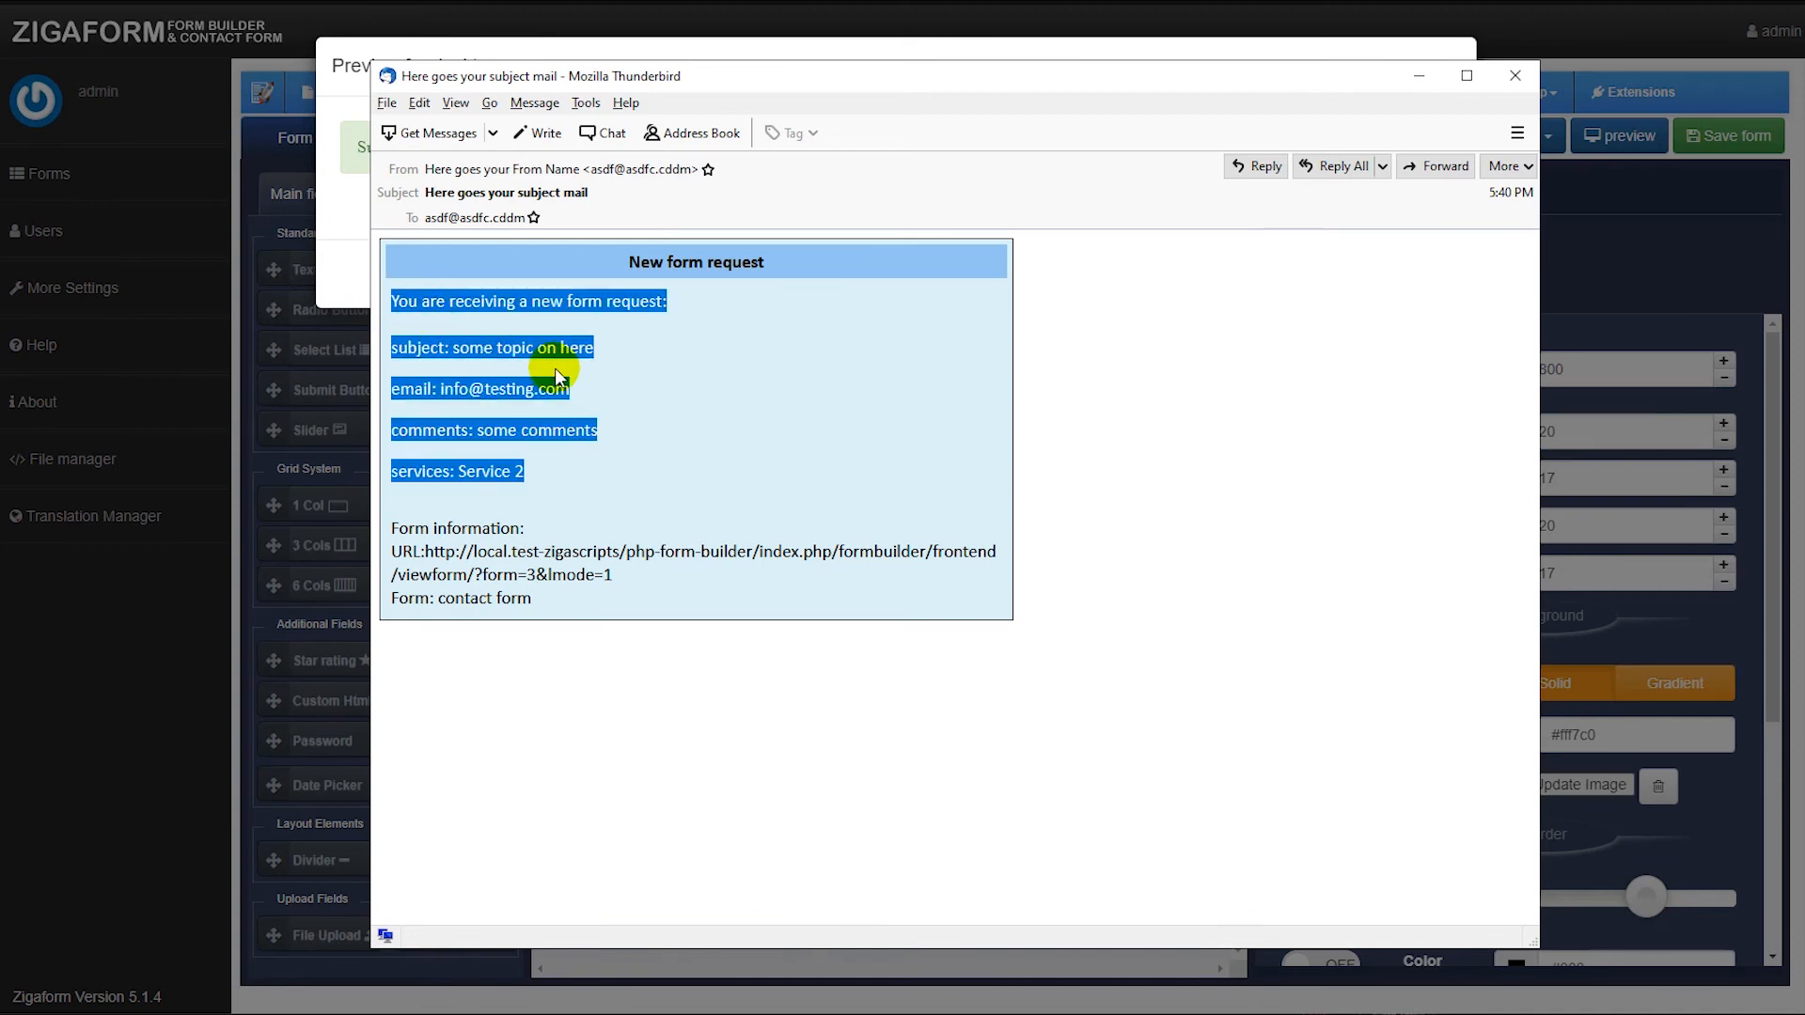
Close the notification email and the form preview window.
{"action": "left_click", "coordinate": [638, 381]}
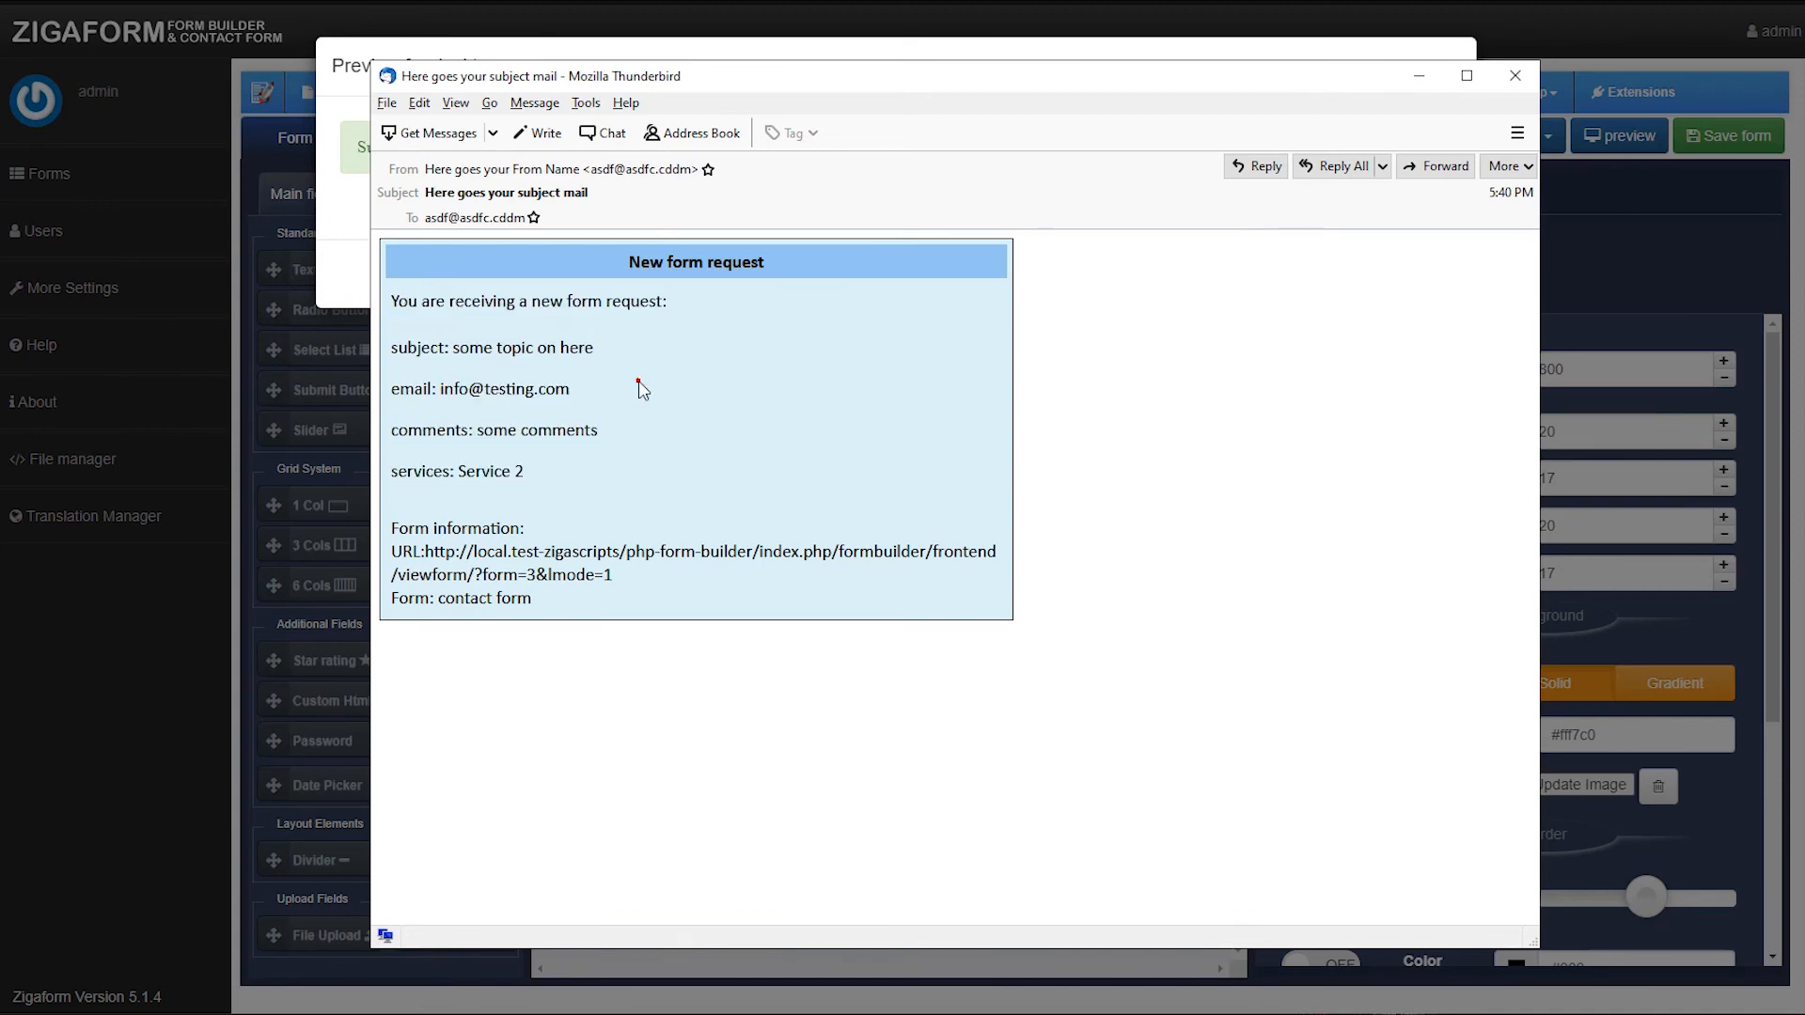
{"action": "left_click", "coordinate": [1514, 77]}
{"action": "left_click", "coordinate": [1140, 274]}
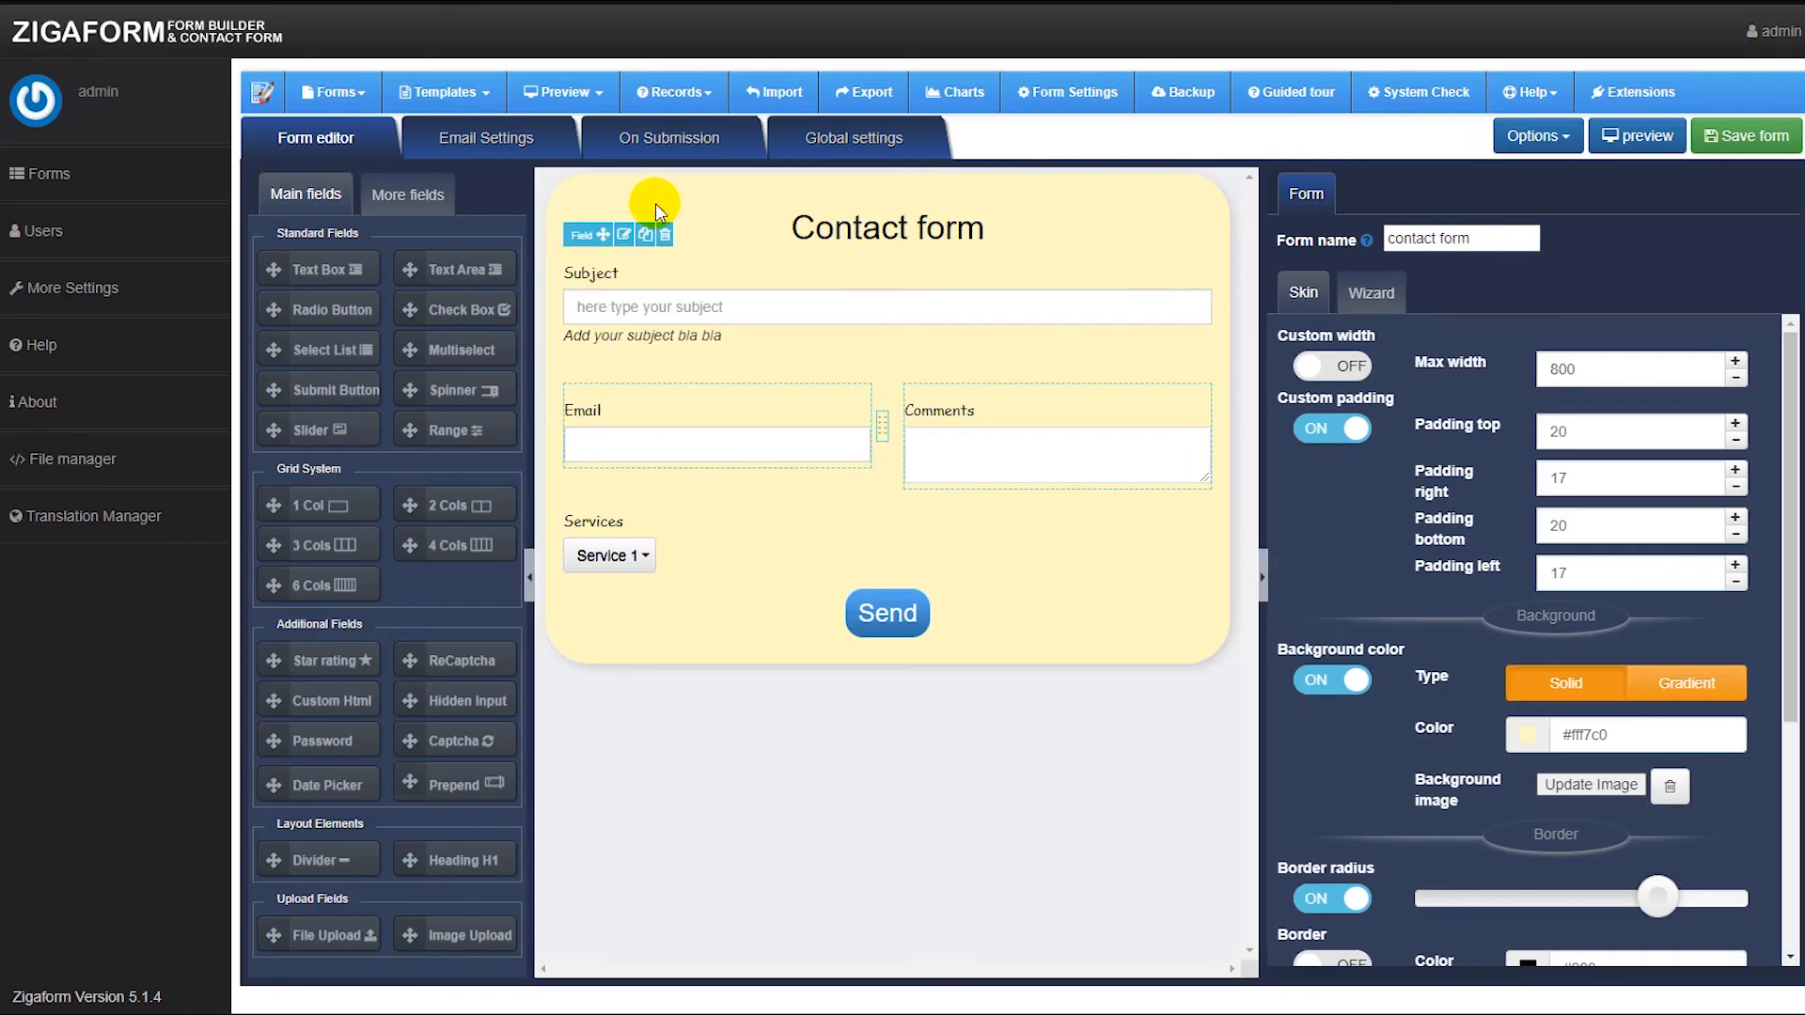
Open the contact form's submission records listed by form and examine the submitted entry.
{"action": "left_click", "coordinate": [664, 94]}
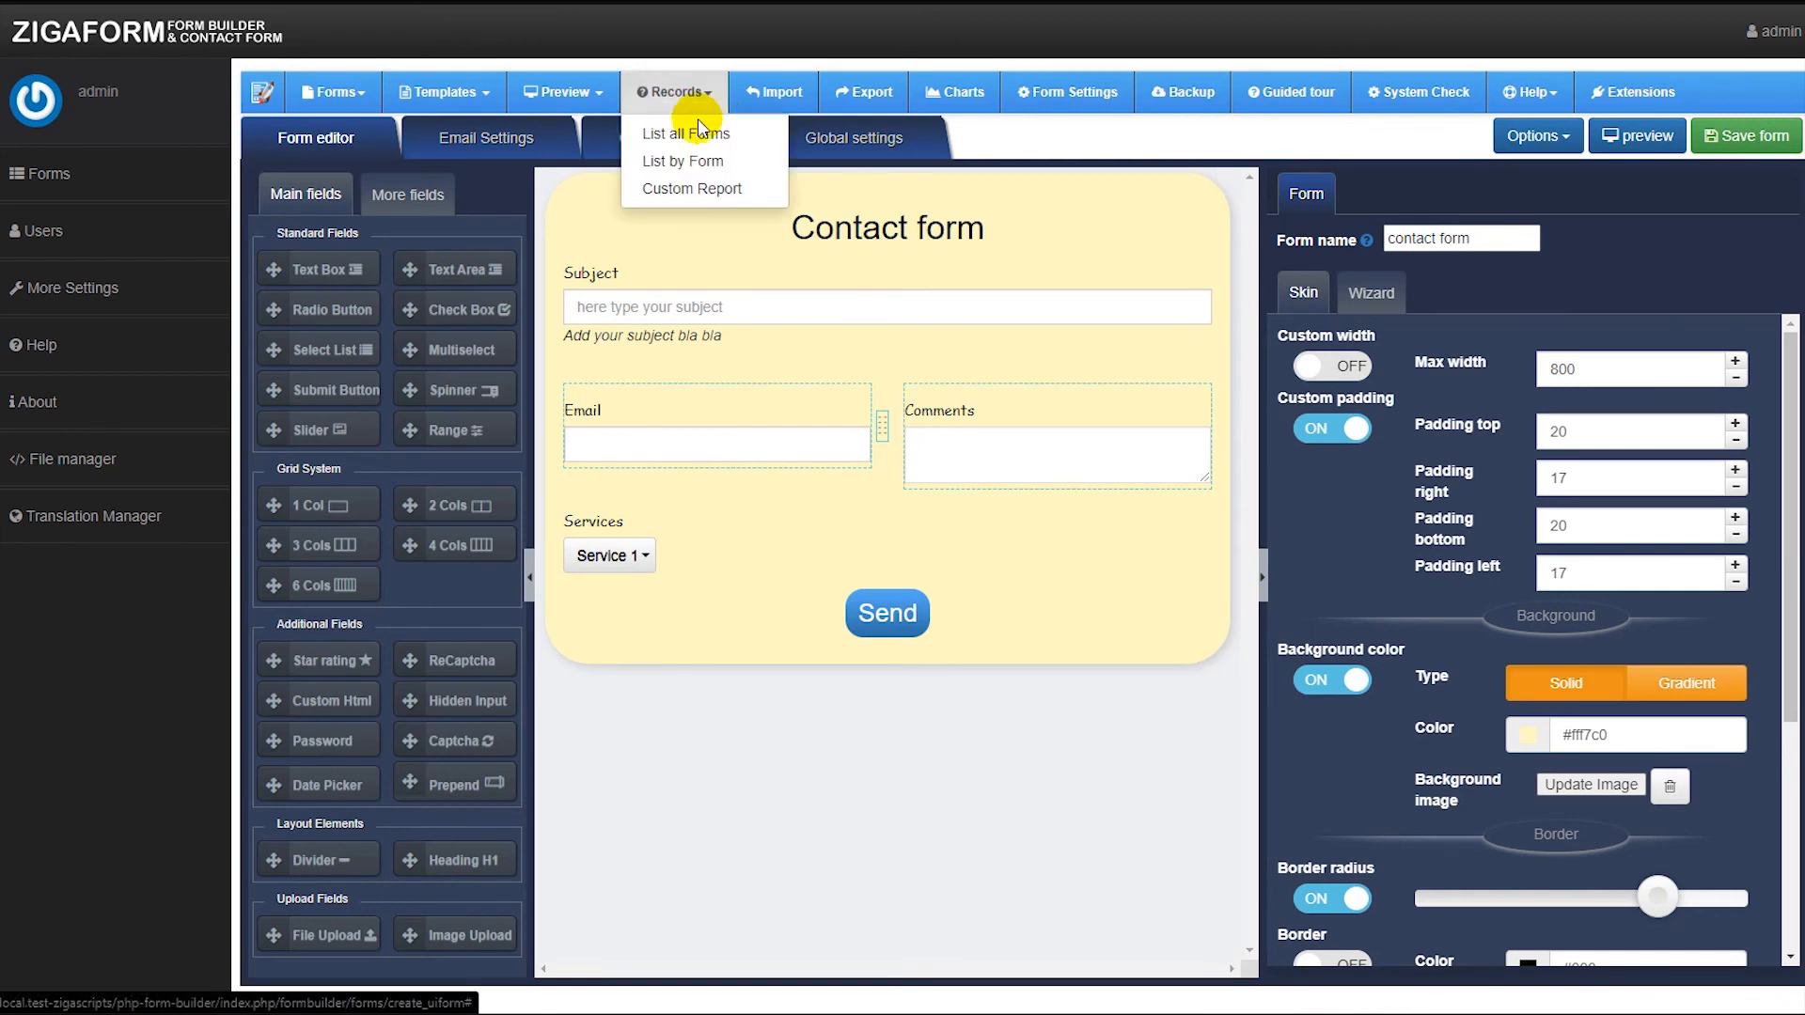
{"action": "left_click", "coordinate": [691, 161]}
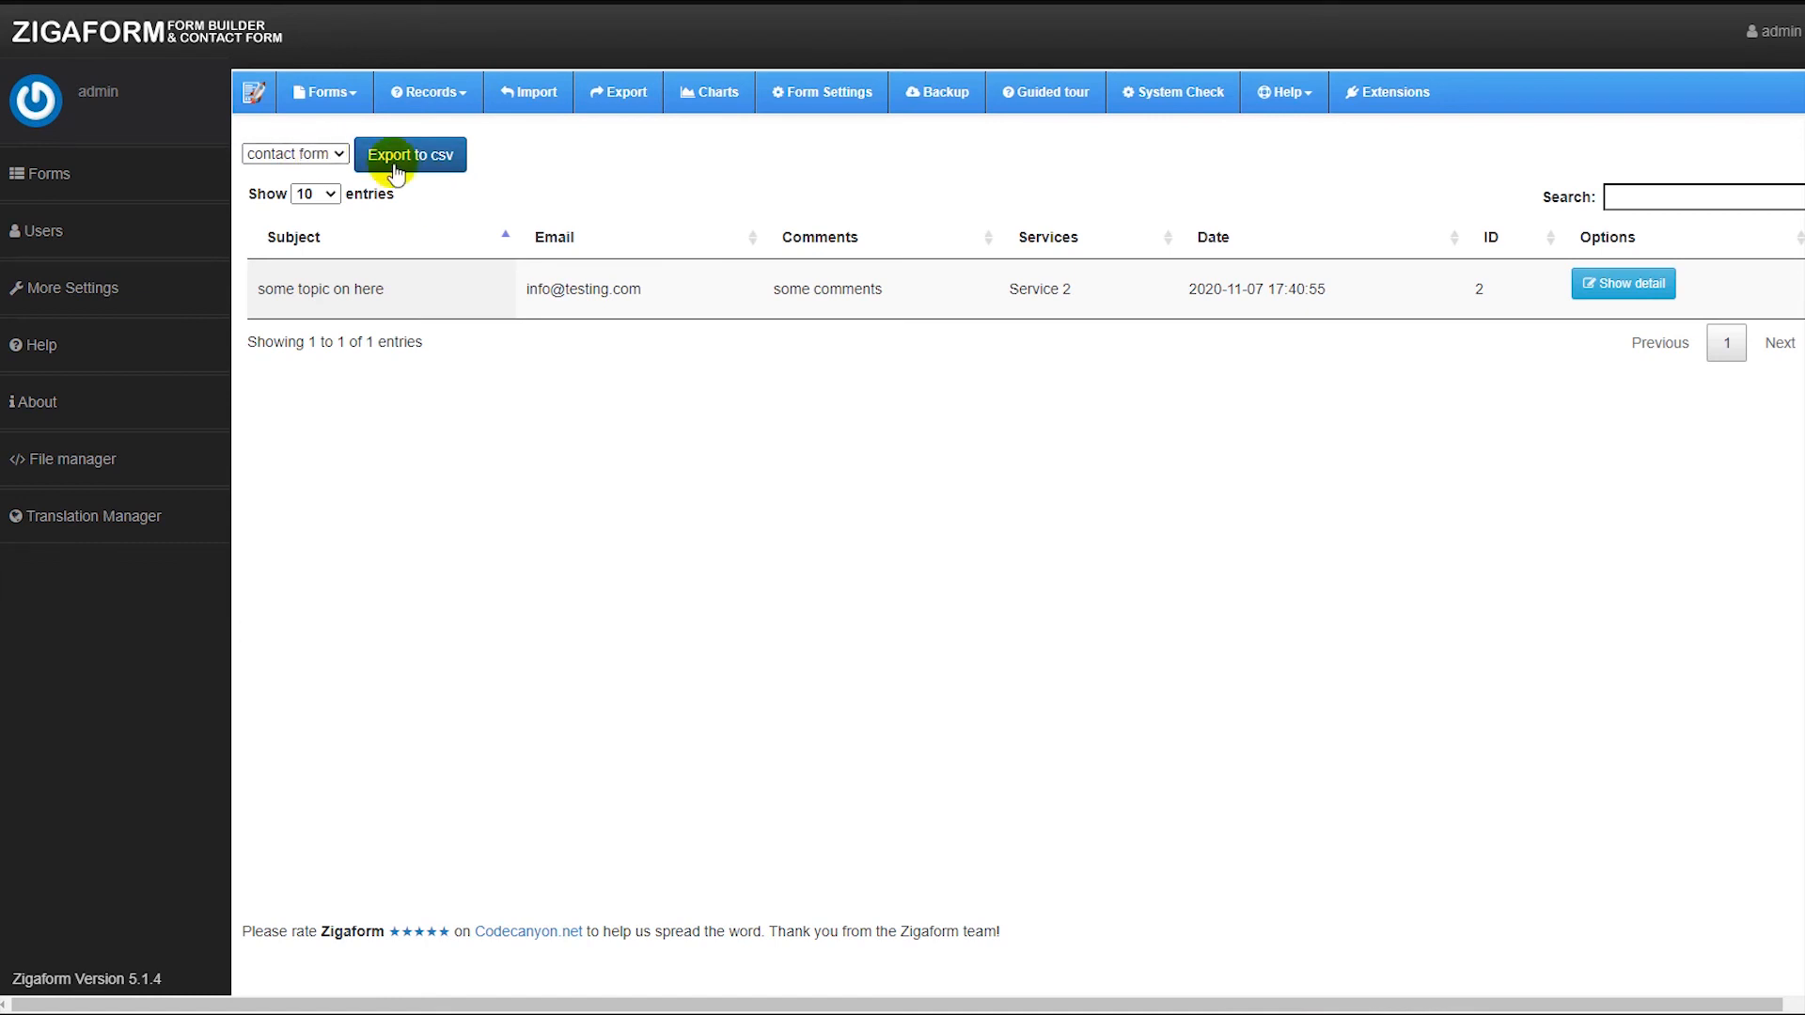
{"action": "left_click_drag", "start_coordinate": [320, 289], "coordinate": [1072, 288]}
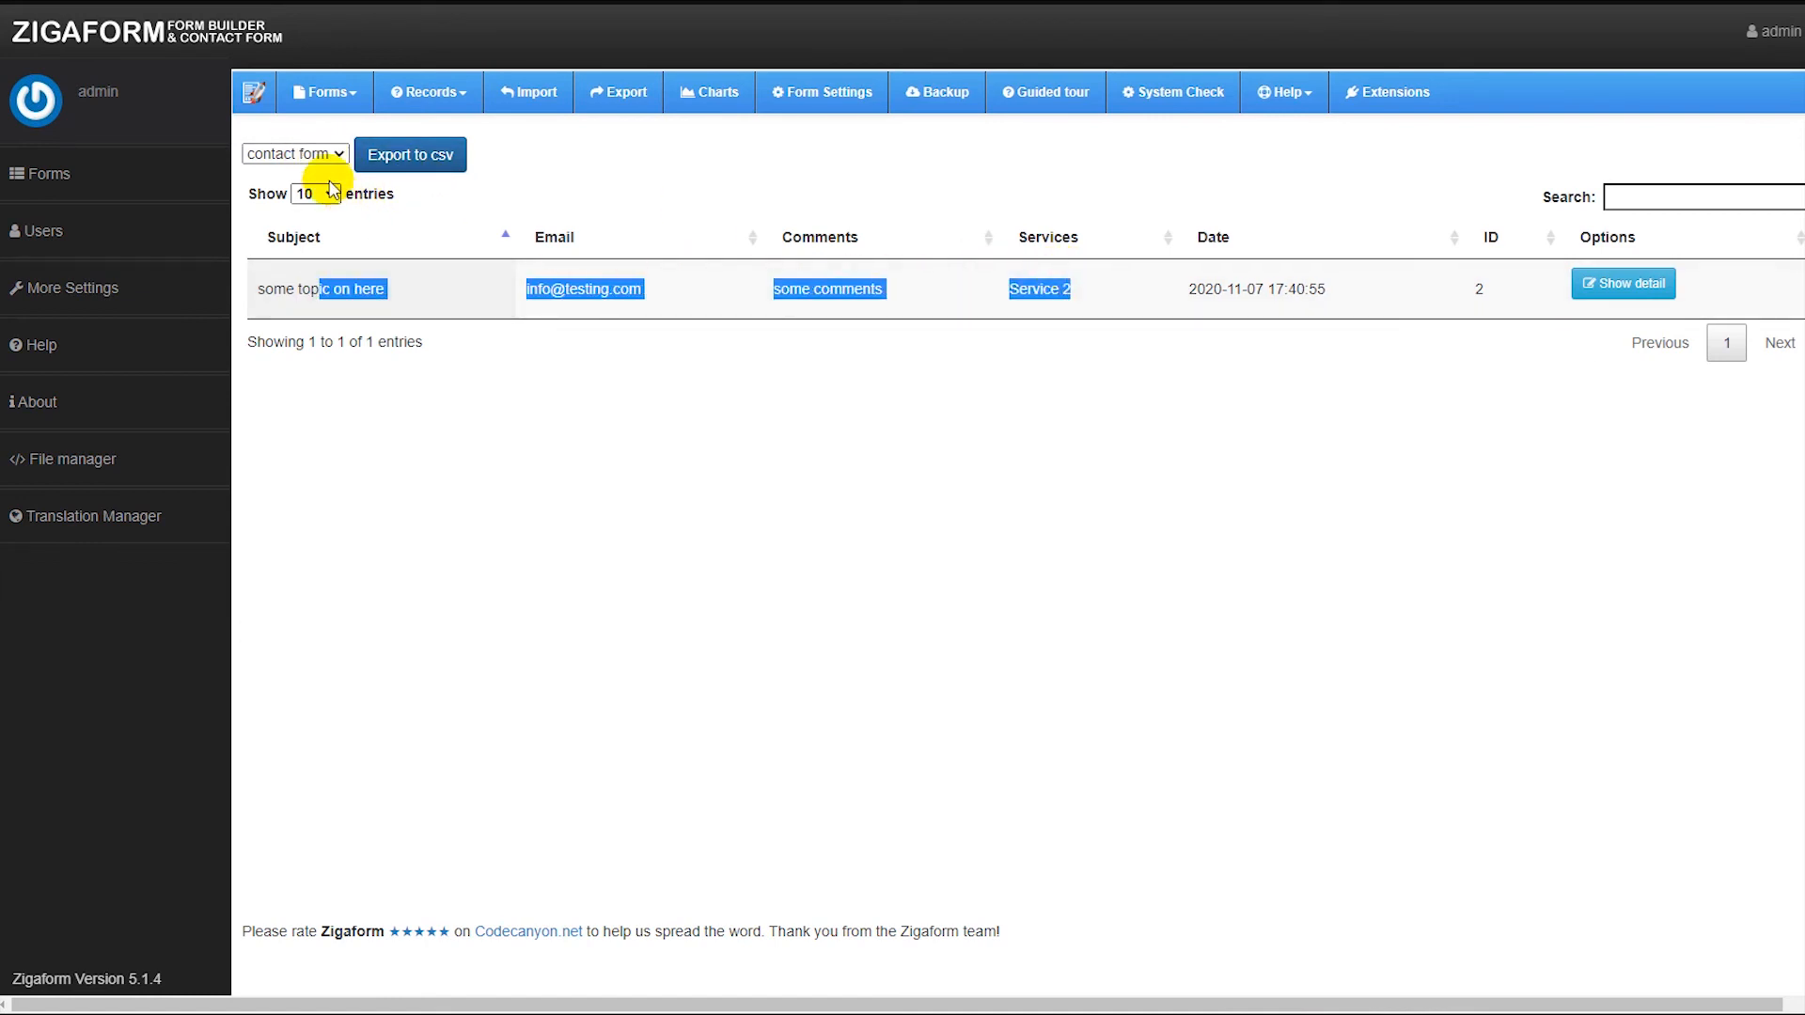
{"action": "left_click", "coordinate": [319, 153]}
{"action": "left_click", "coordinate": [322, 153]}
{"action": "left_click", "coordinate": [691, 309]}
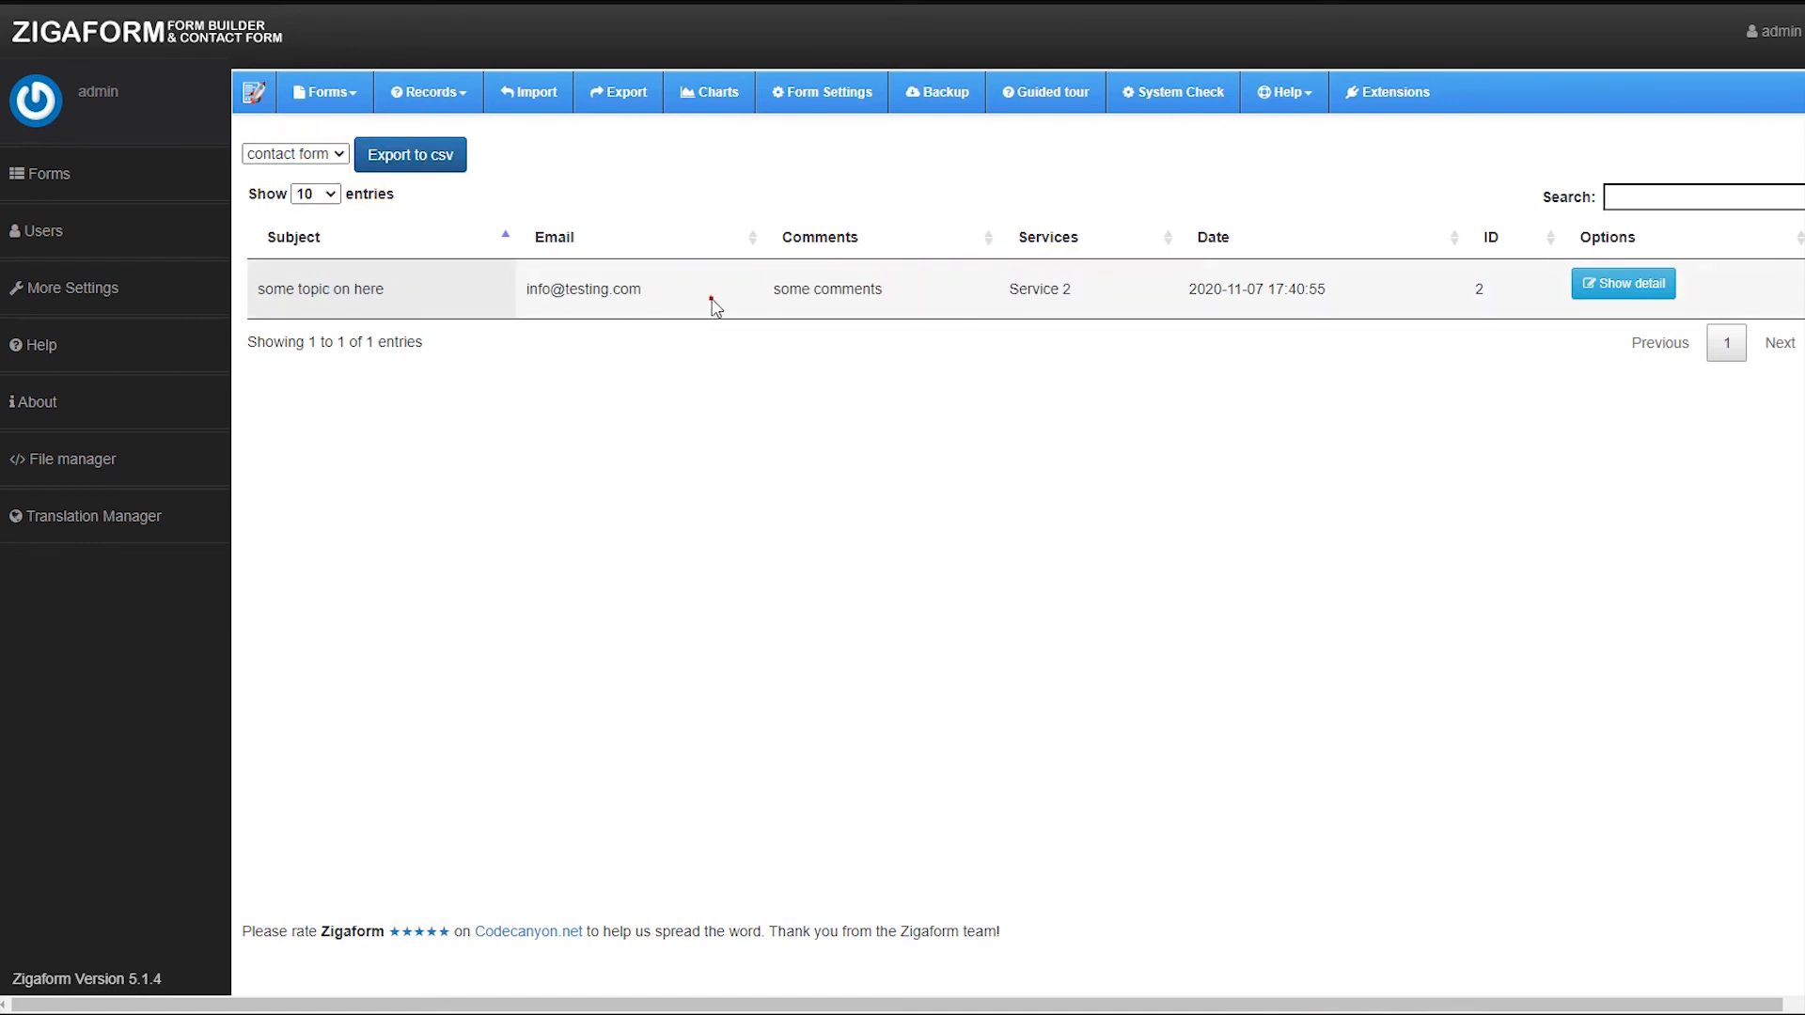
Open the submission's details and examine the records template text and the additional info.
{"action": "left_click", "coordinate": [1608, 292]}
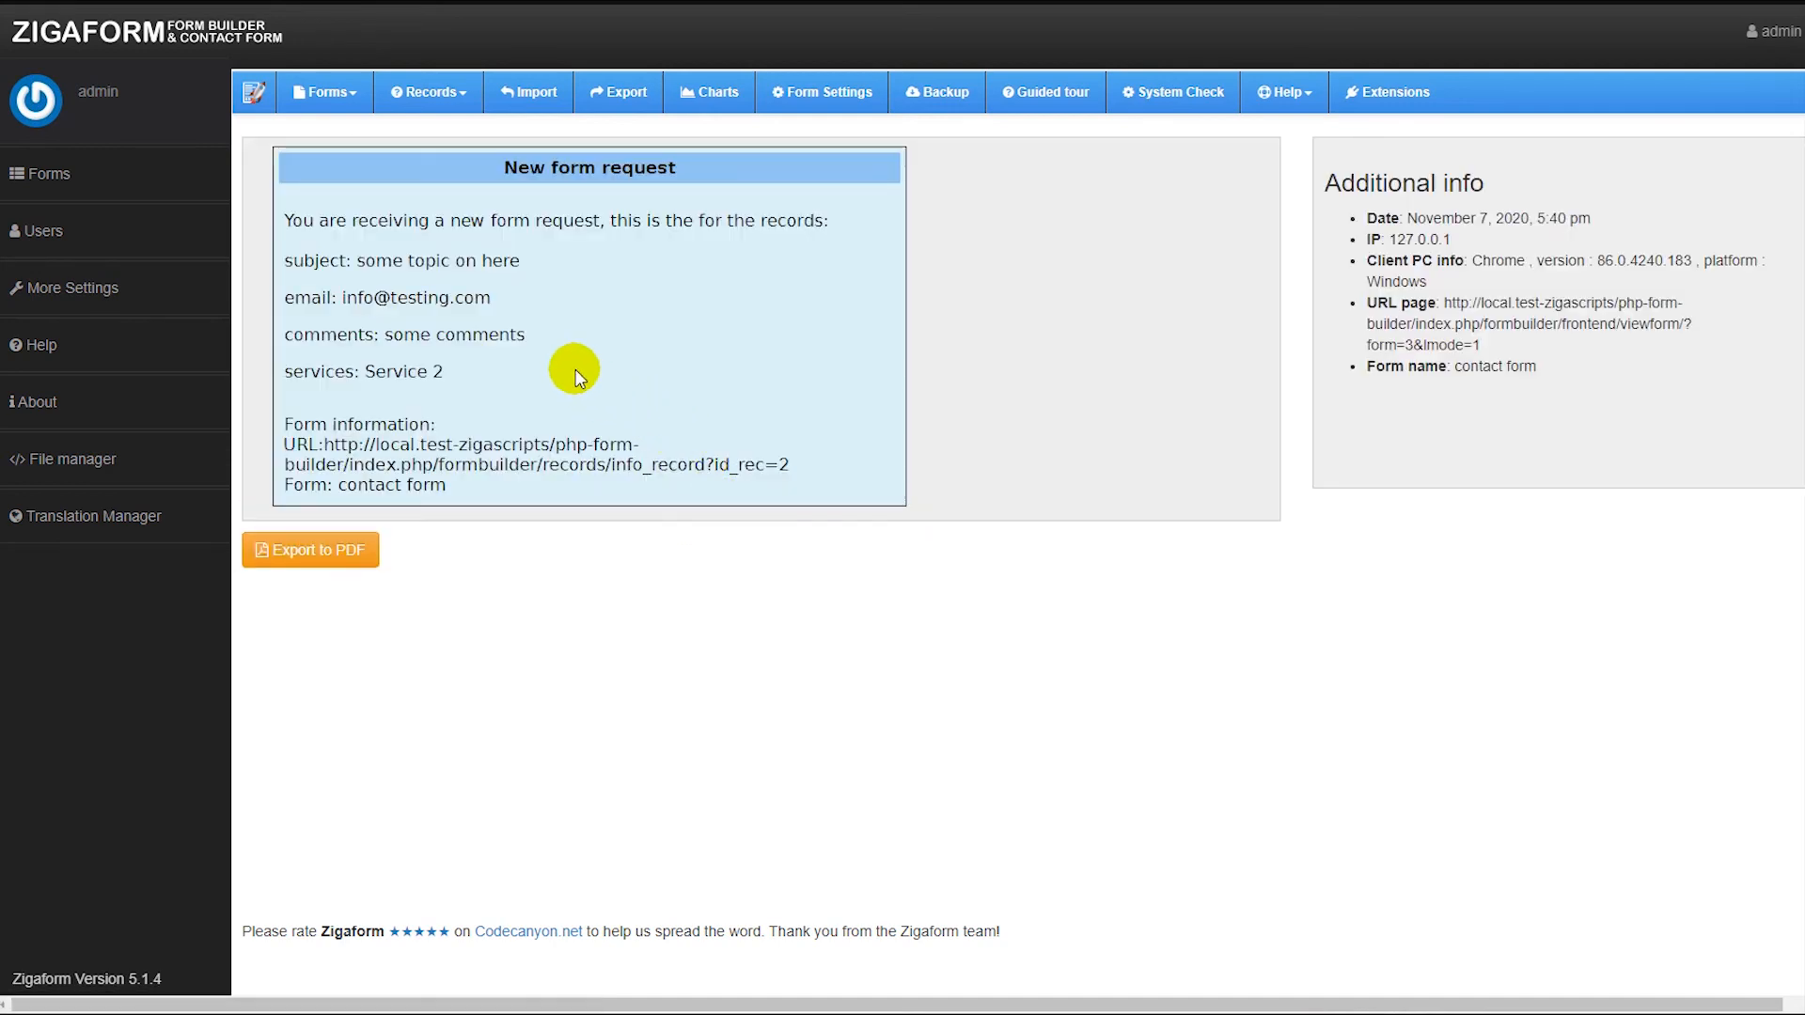
{"action": "left_click_drag", "start_coordinate": [616, 215], "coordinate": [814, 216]}
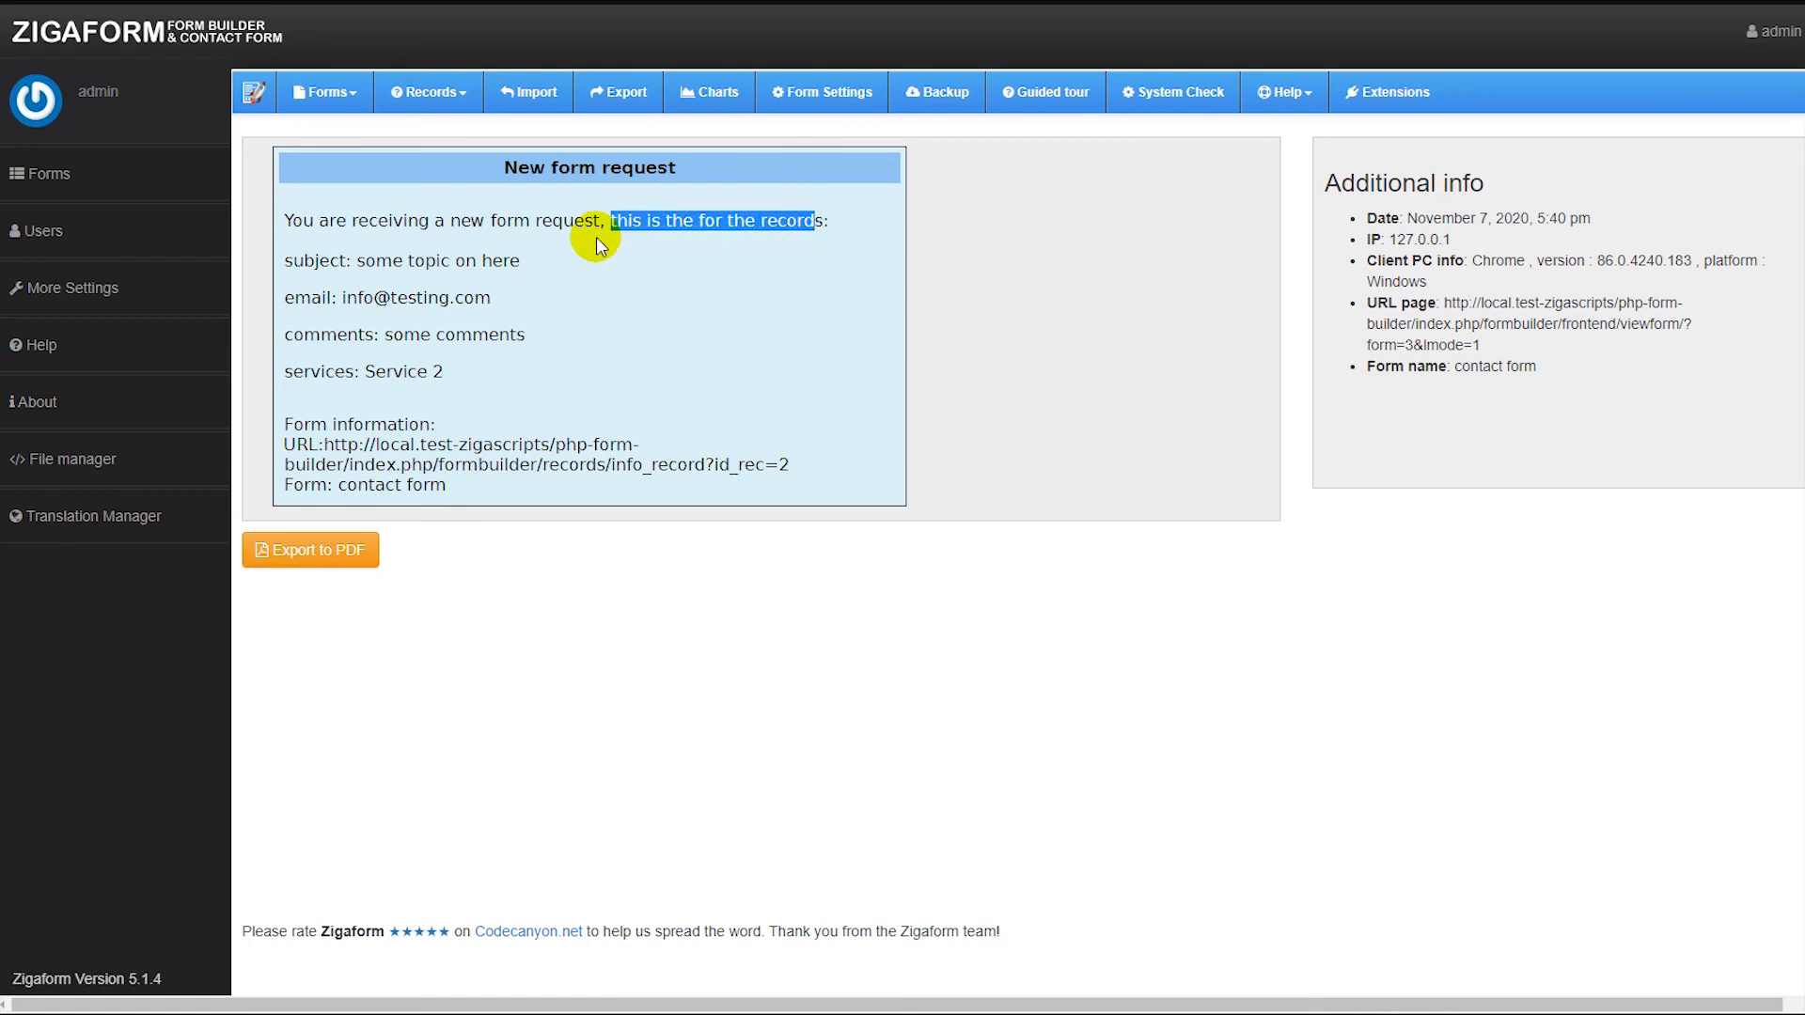
{"action": "left_click", "coordinate": [595, 237]}
{"action": "left_click_drag", "start_coordinate": [600, 223], "coordinate": [891, 230]}
{"action": "left_click", "coordinate": [780, 222]}
{"action": "left_click_drag", "start_coordinate": [444, 373], "coordinate": [296, 218]}
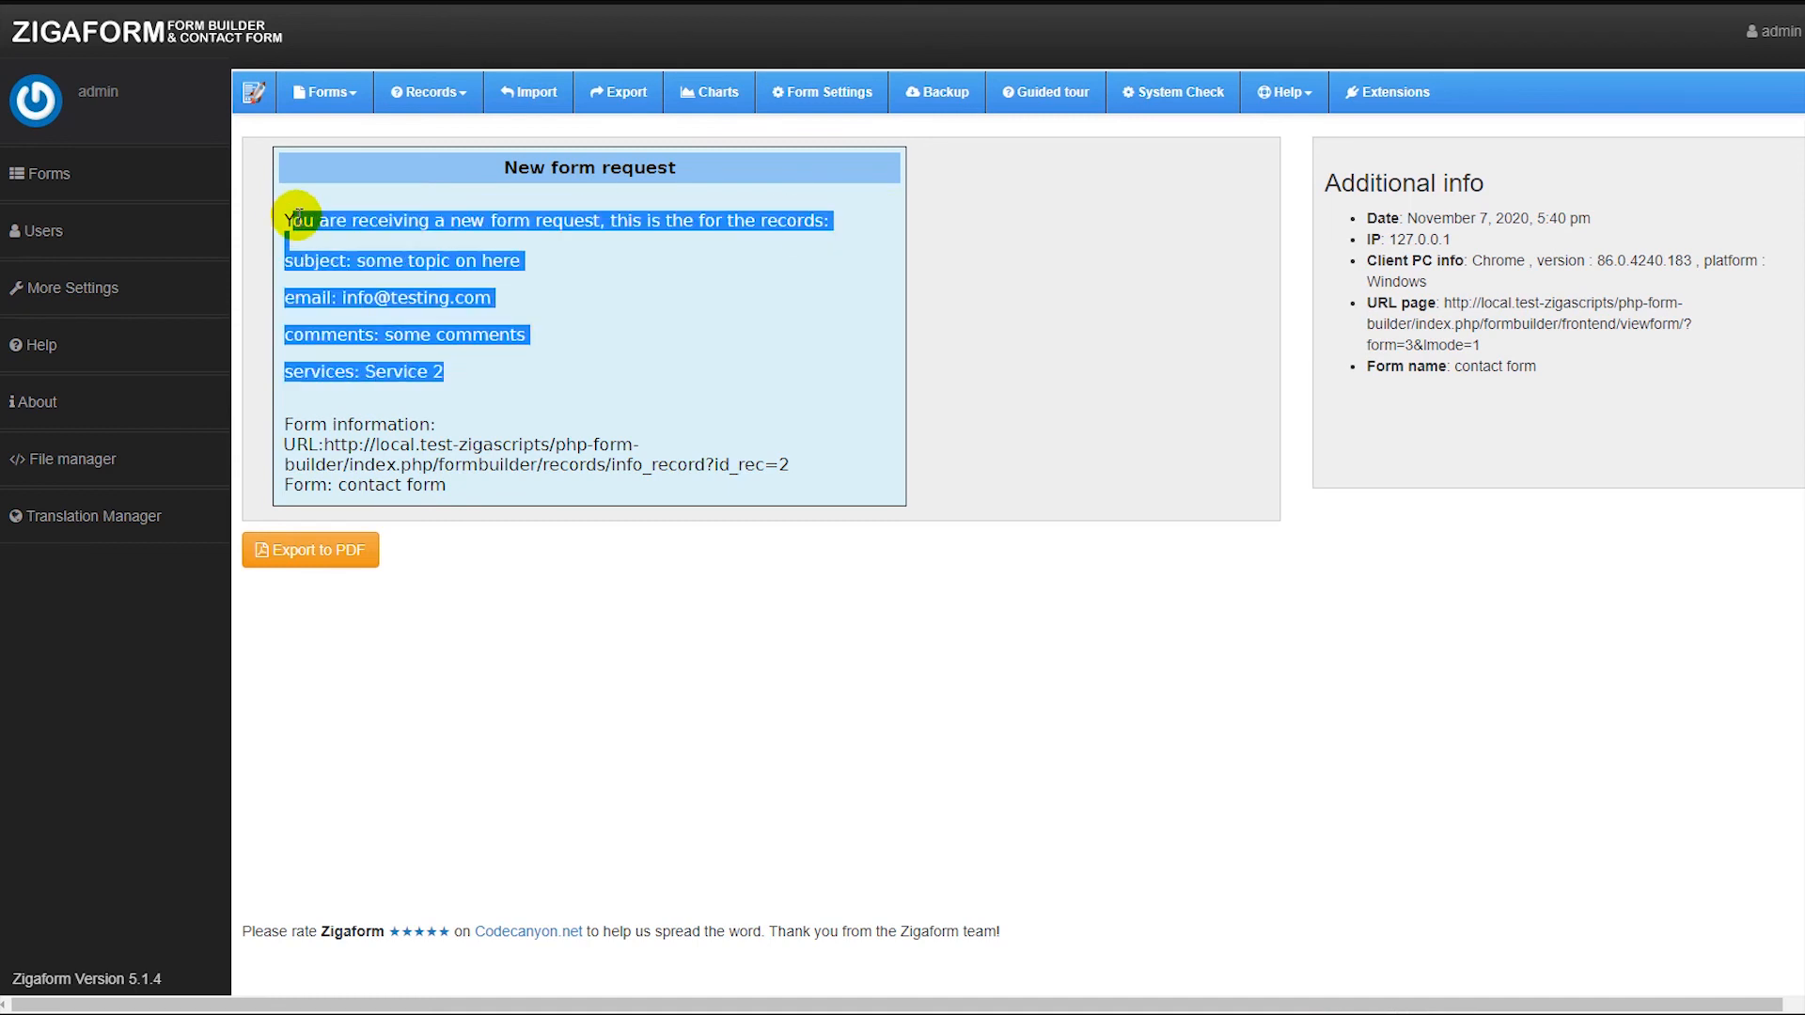
{"action": "left_click", "coordinate": [526, 252]}
{"action": "left_click_drag", "start_coordinate": [1344, 185], "coordinate": [1527, 365]}
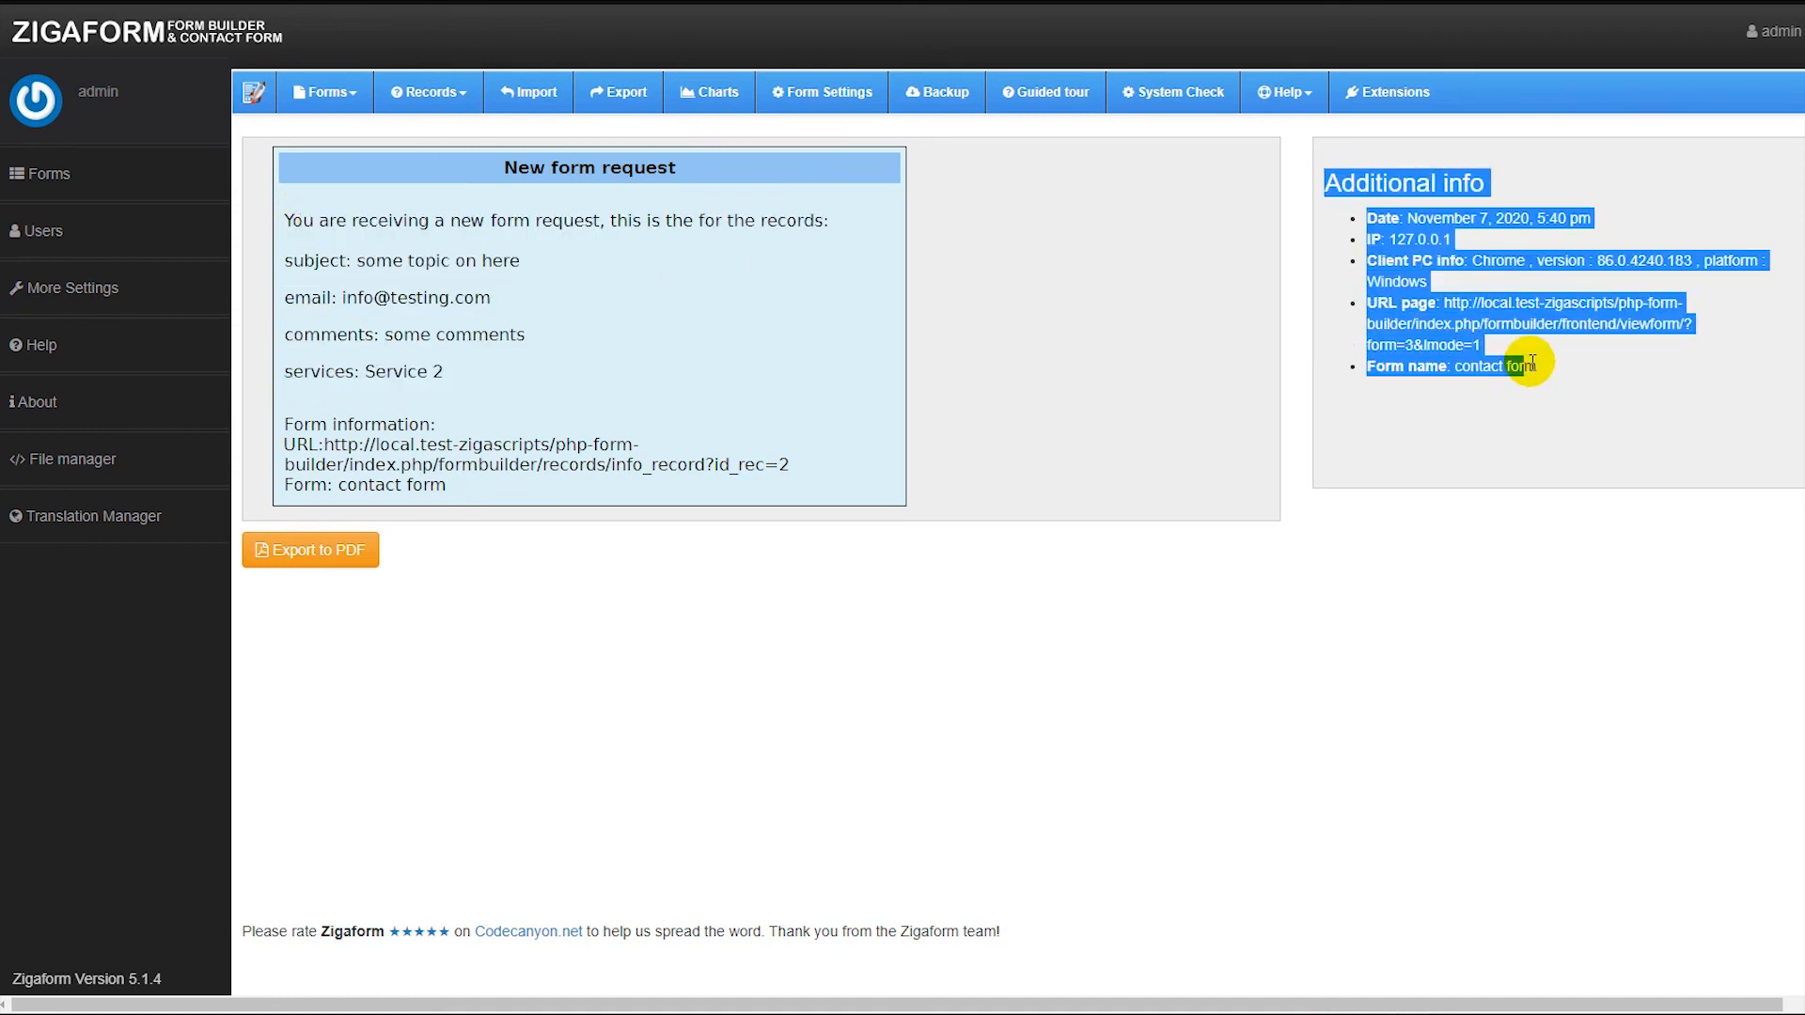
{"action": "left_click", "coordinate": [1395, 205]}
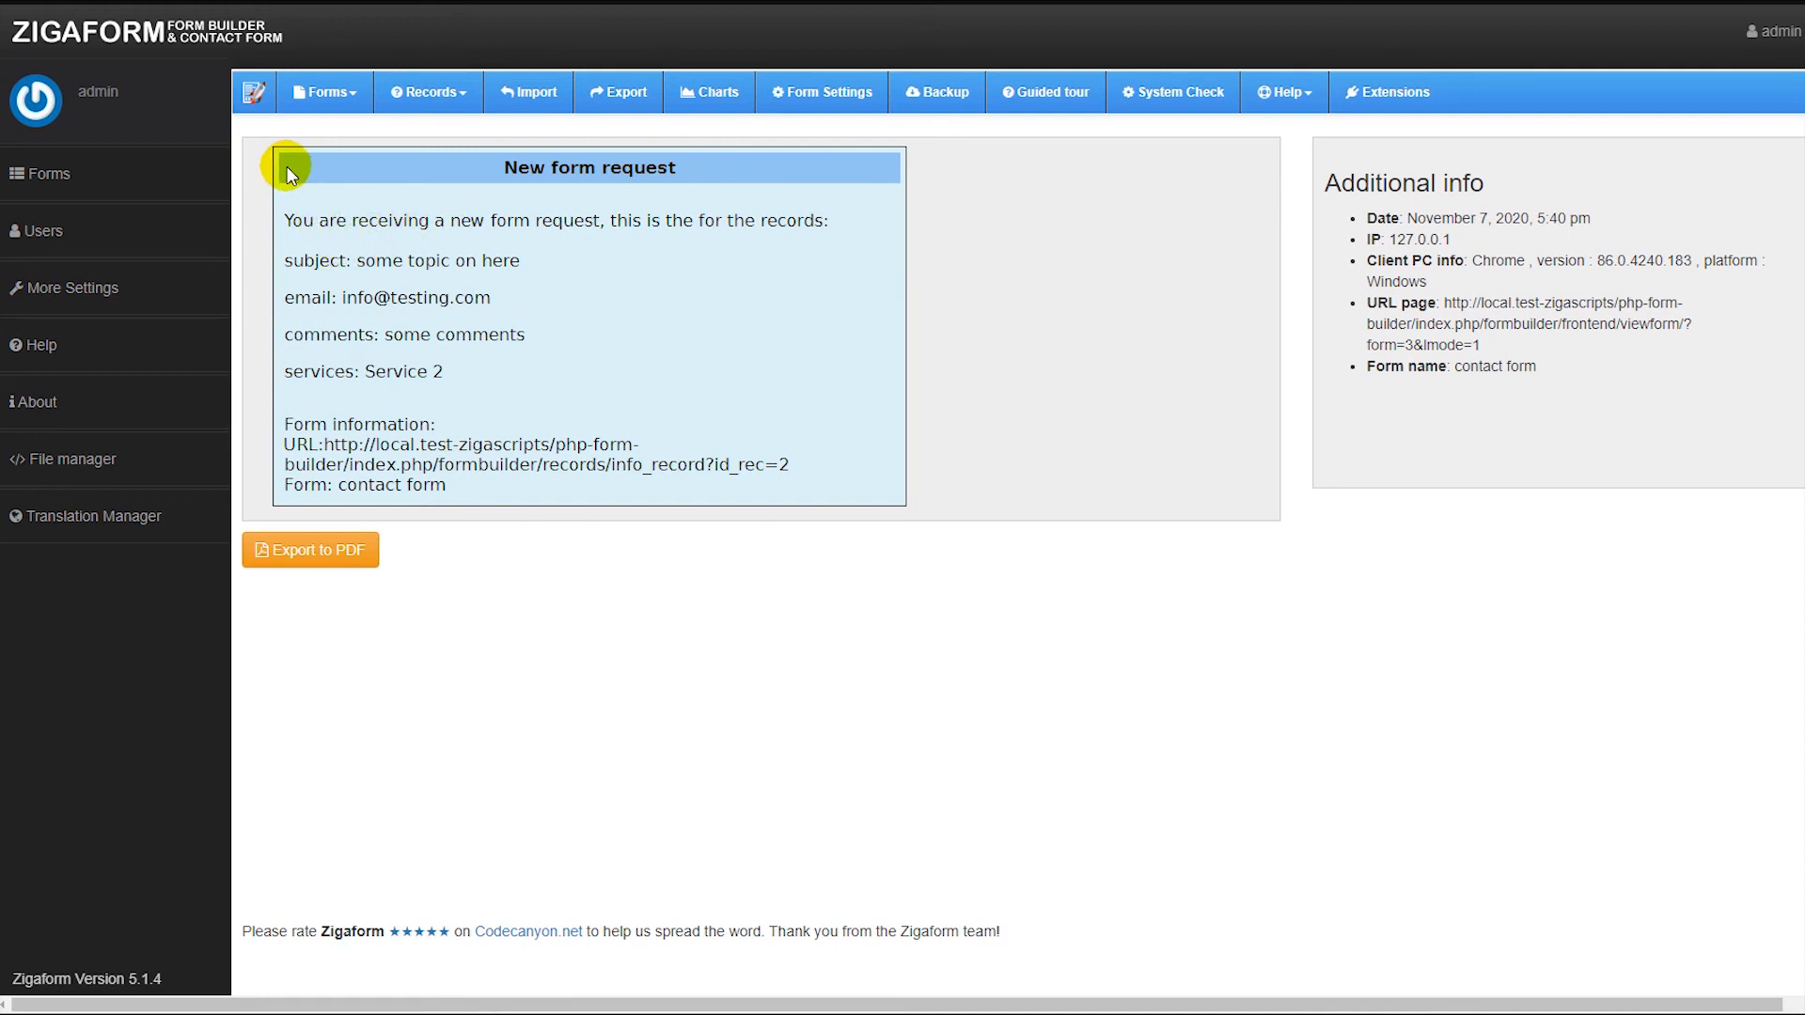
Enable the Translation Manager add-on from the Extensions page.
{"action": "left_click", "coordinate": [1388, 91]}
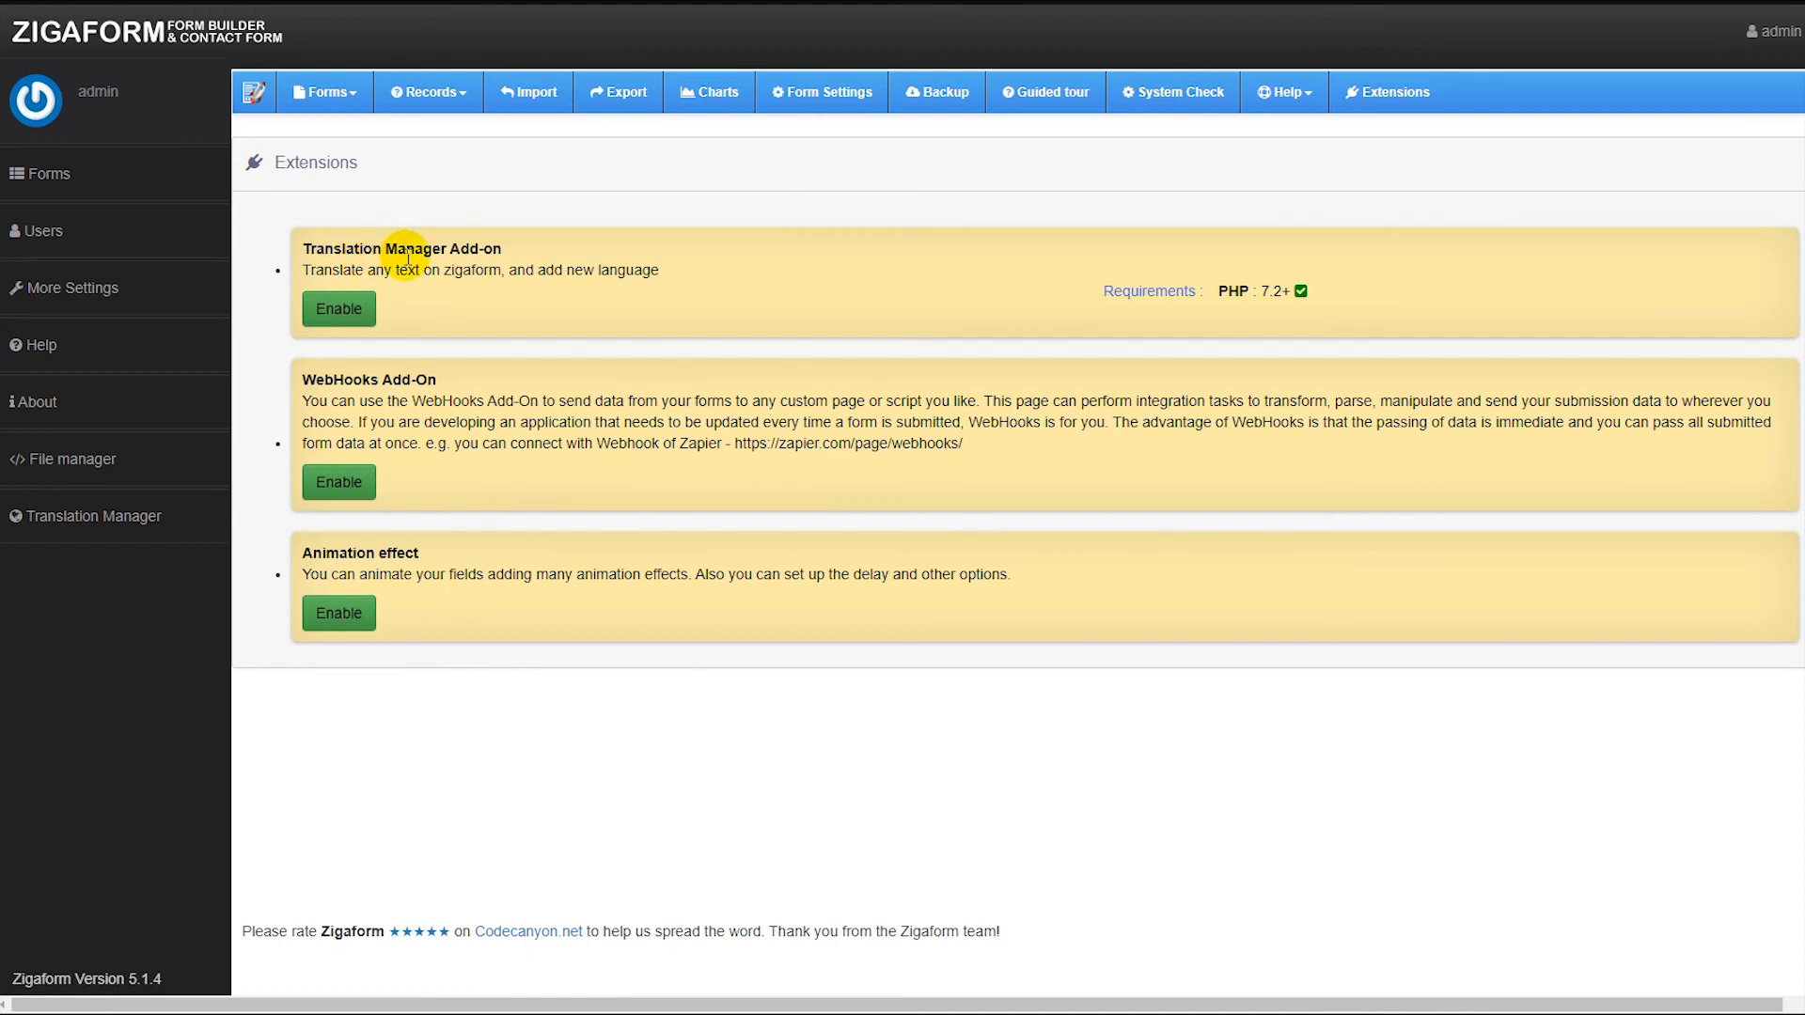
{"action": "left_click", "coordinate": [150, 517]}
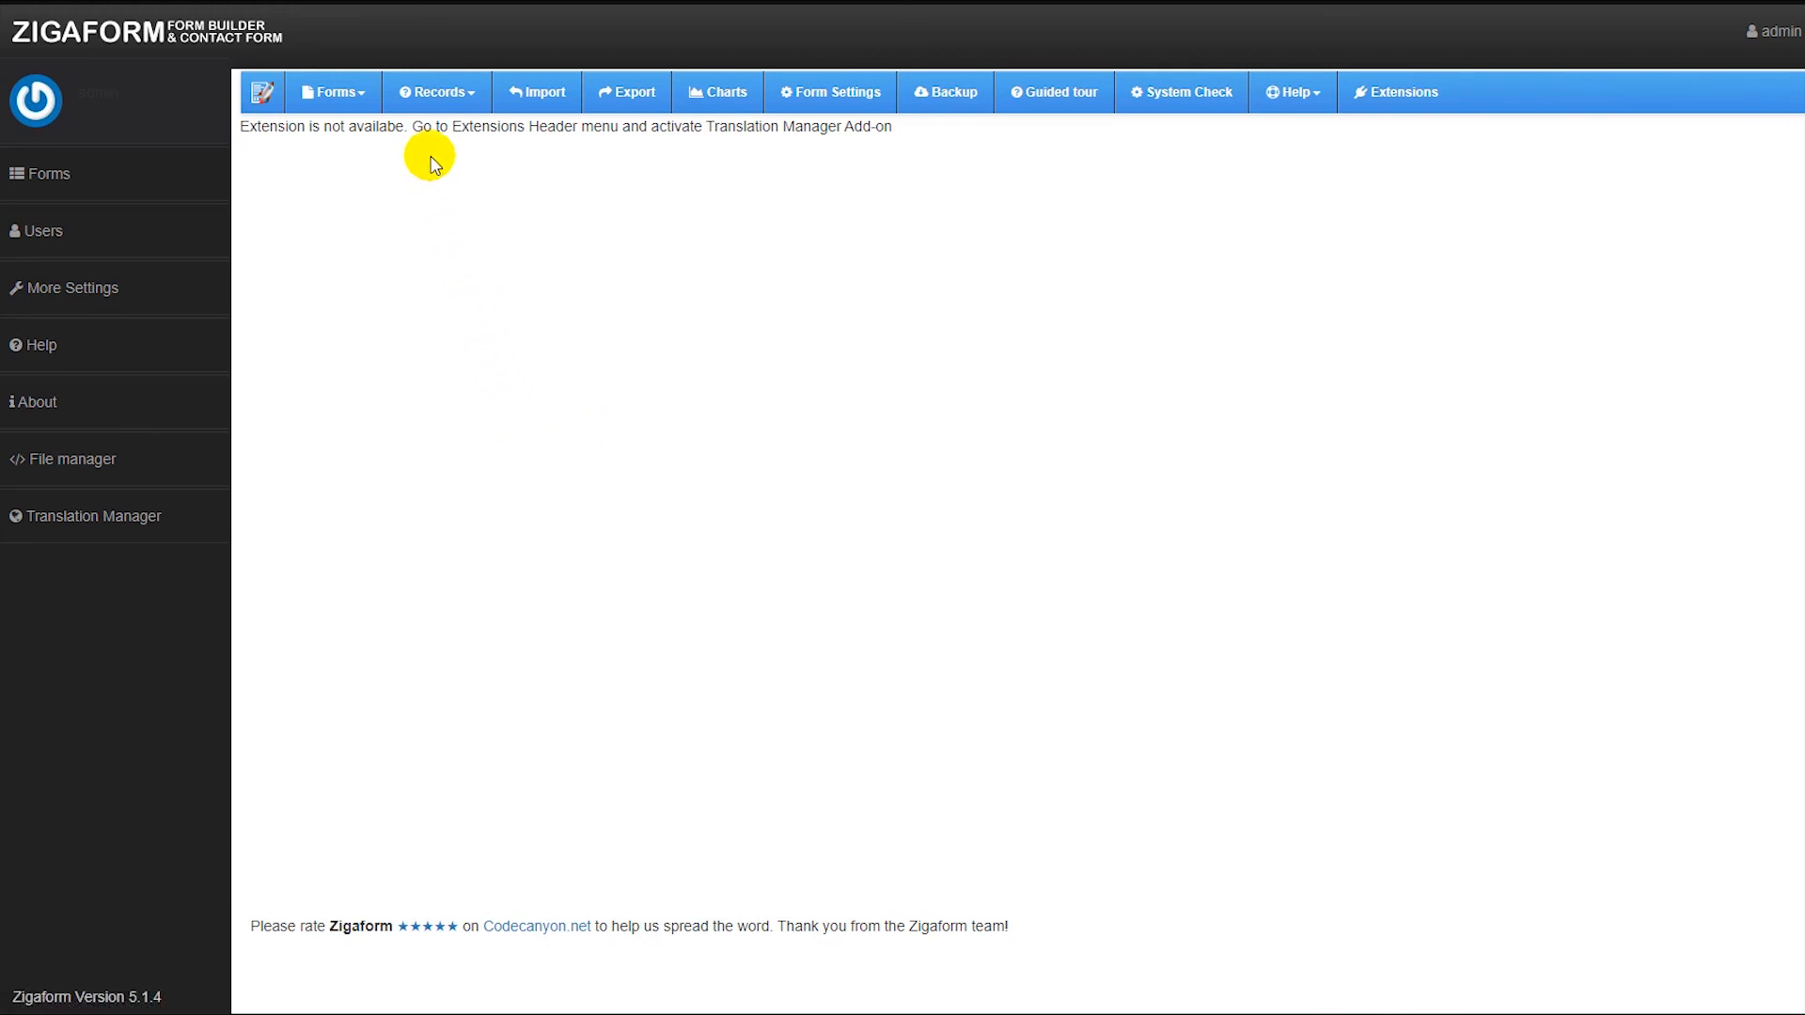
{"action": "left_click", "coordinate": [1422, 91]}
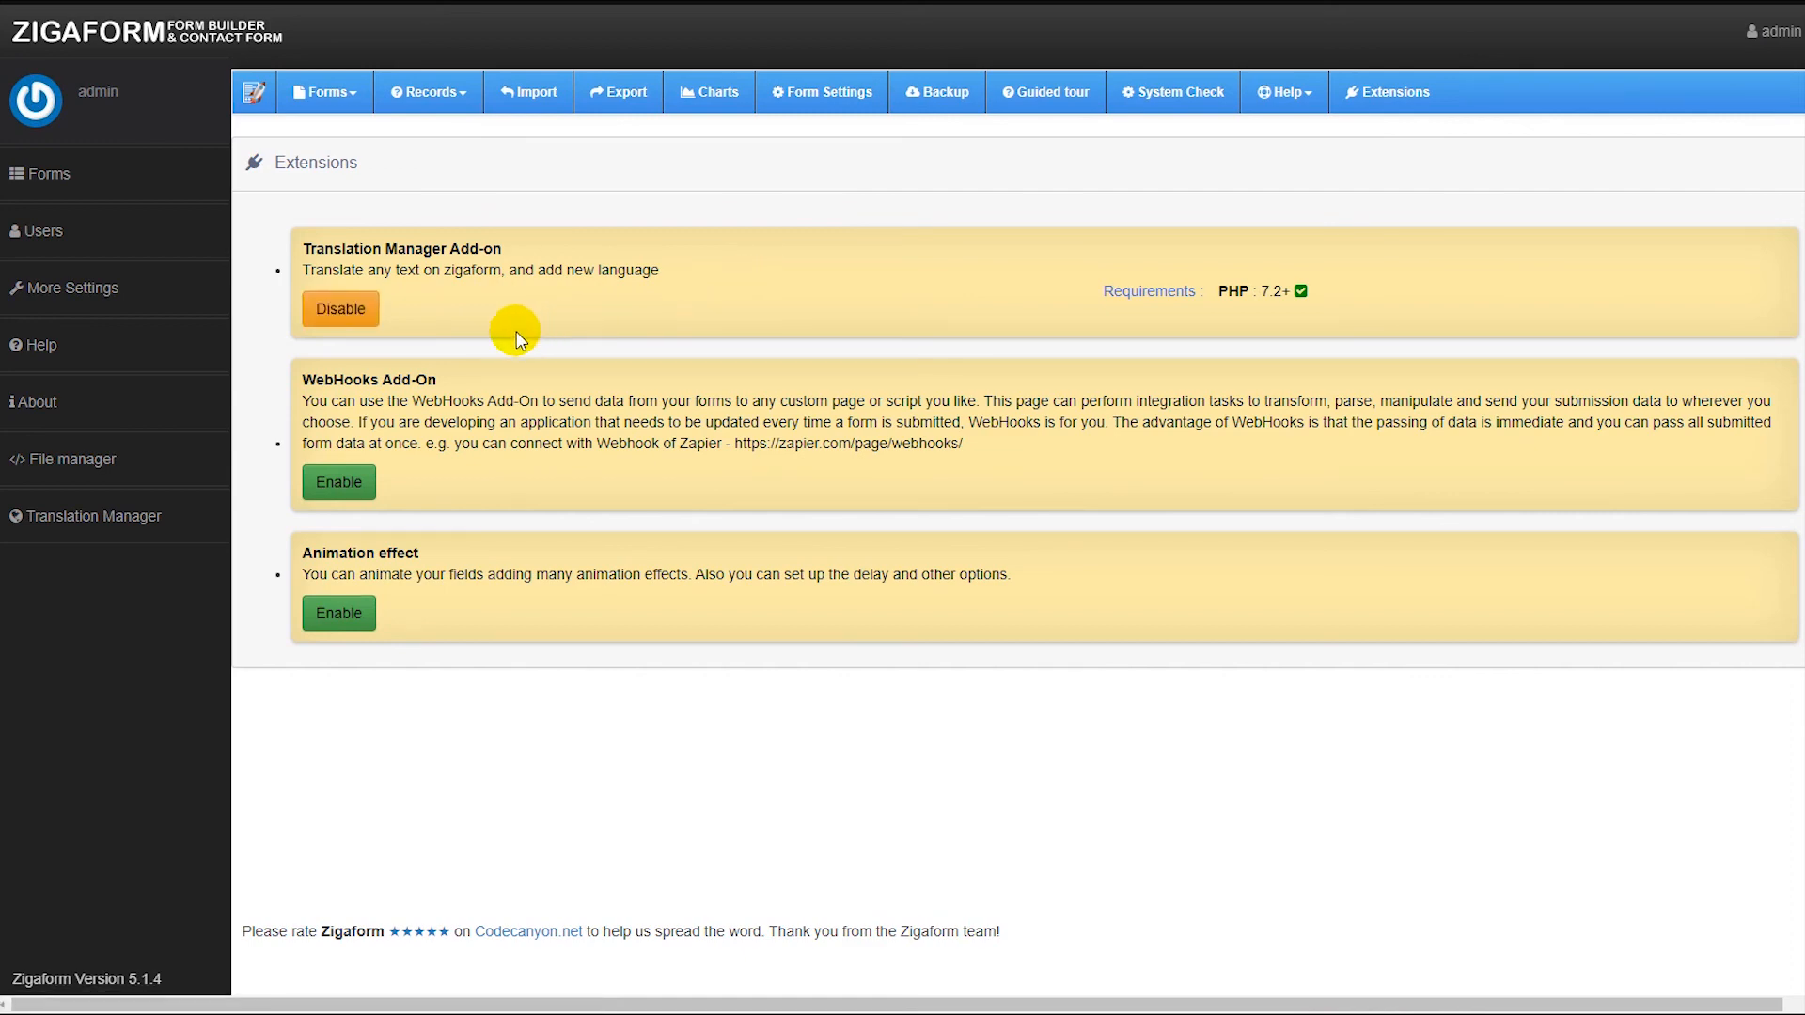
Open Translation Manager and browse the English admin-side translation strings.
{"action": "left_click", "coordinate": [151, 519]}
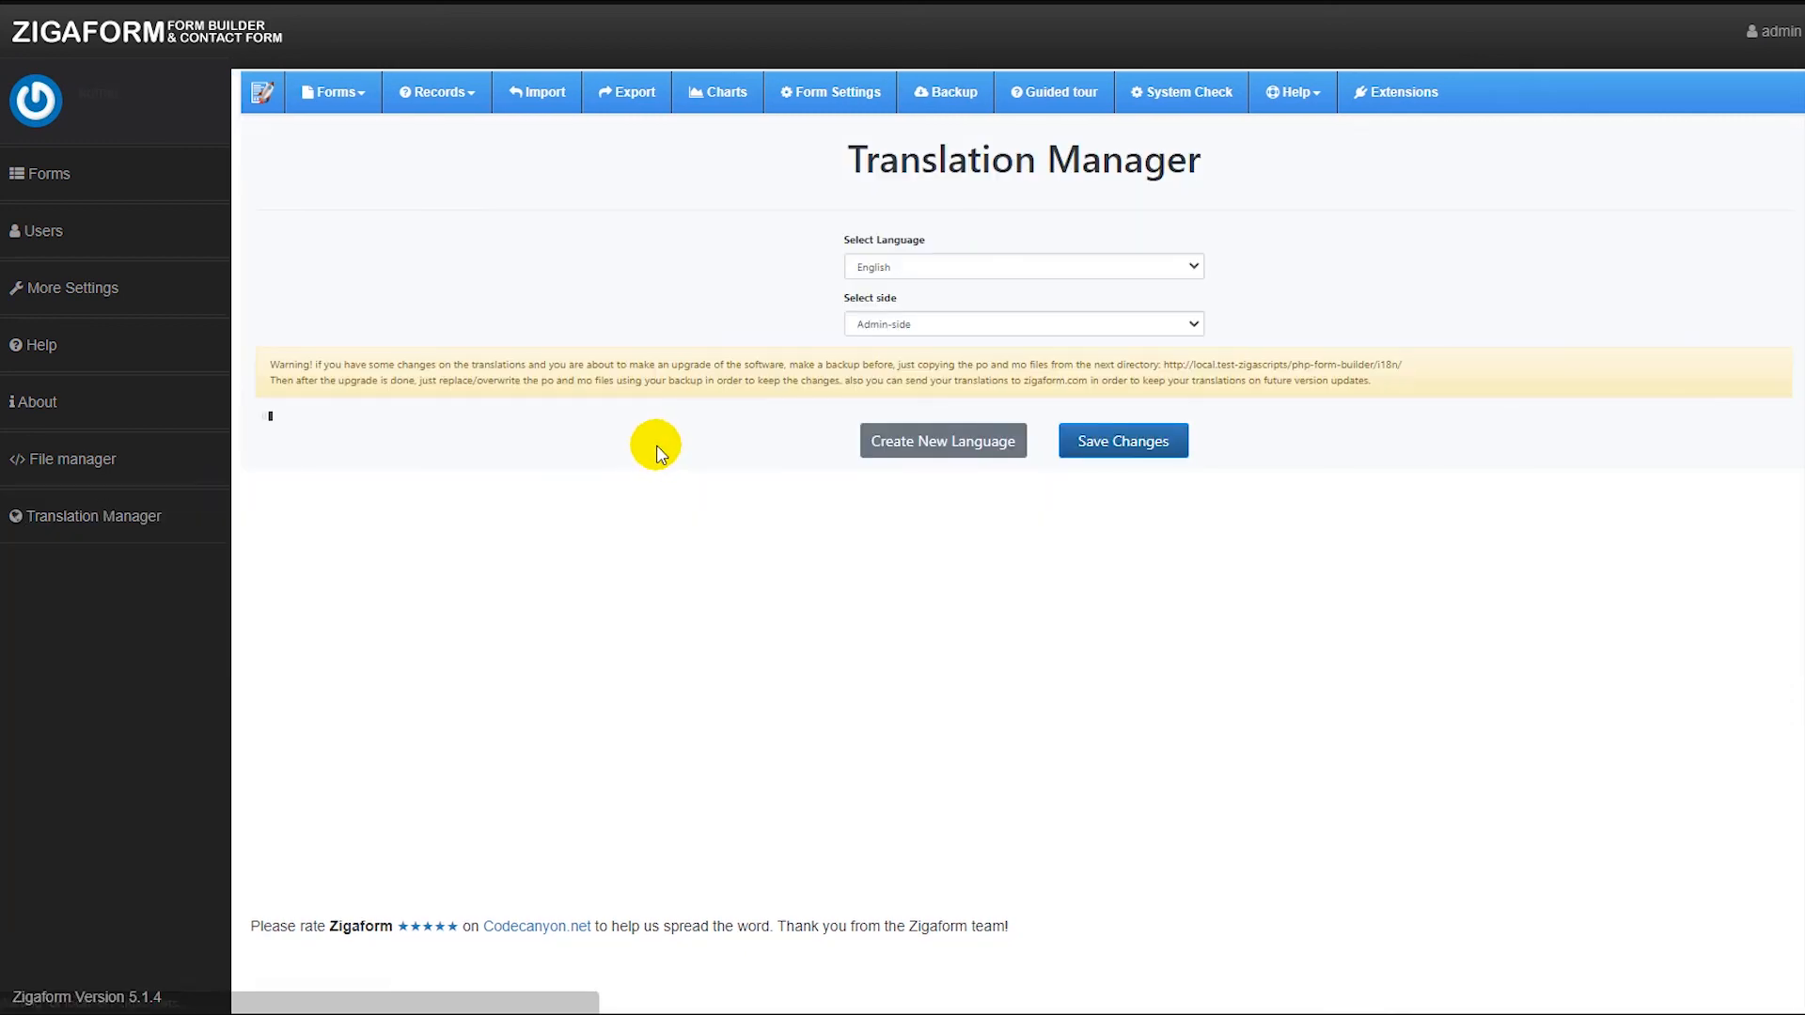
{"action": "scroll", "coordinate": [870, 451], "scroll_direction": "down", "scroll_amount": 7}
{"action": "scroll", "coordinate": [884, 453], "scroll_direction": "up", "scroll_amount": 8}
{"action": "left_click", "coordinate": [1269, 496]}
{"action": "left_click", "coordinate": [1010, 464]}
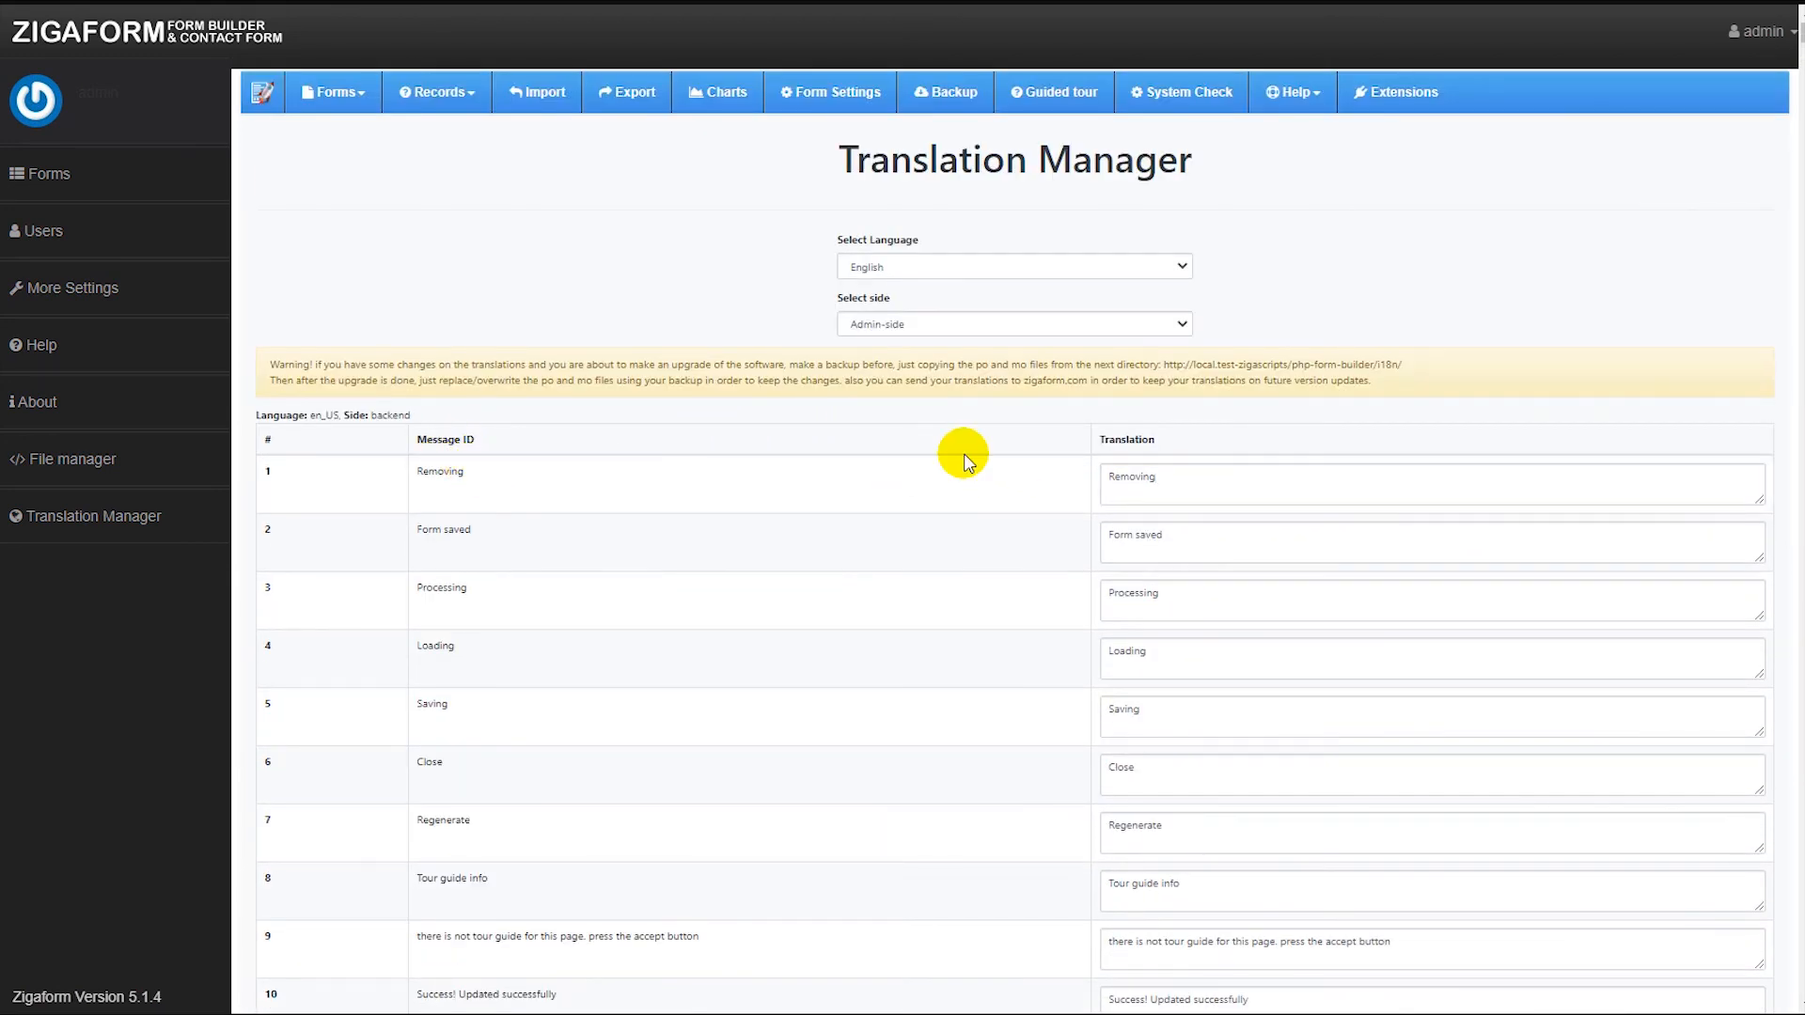
{"action": "key", "text": "End"}
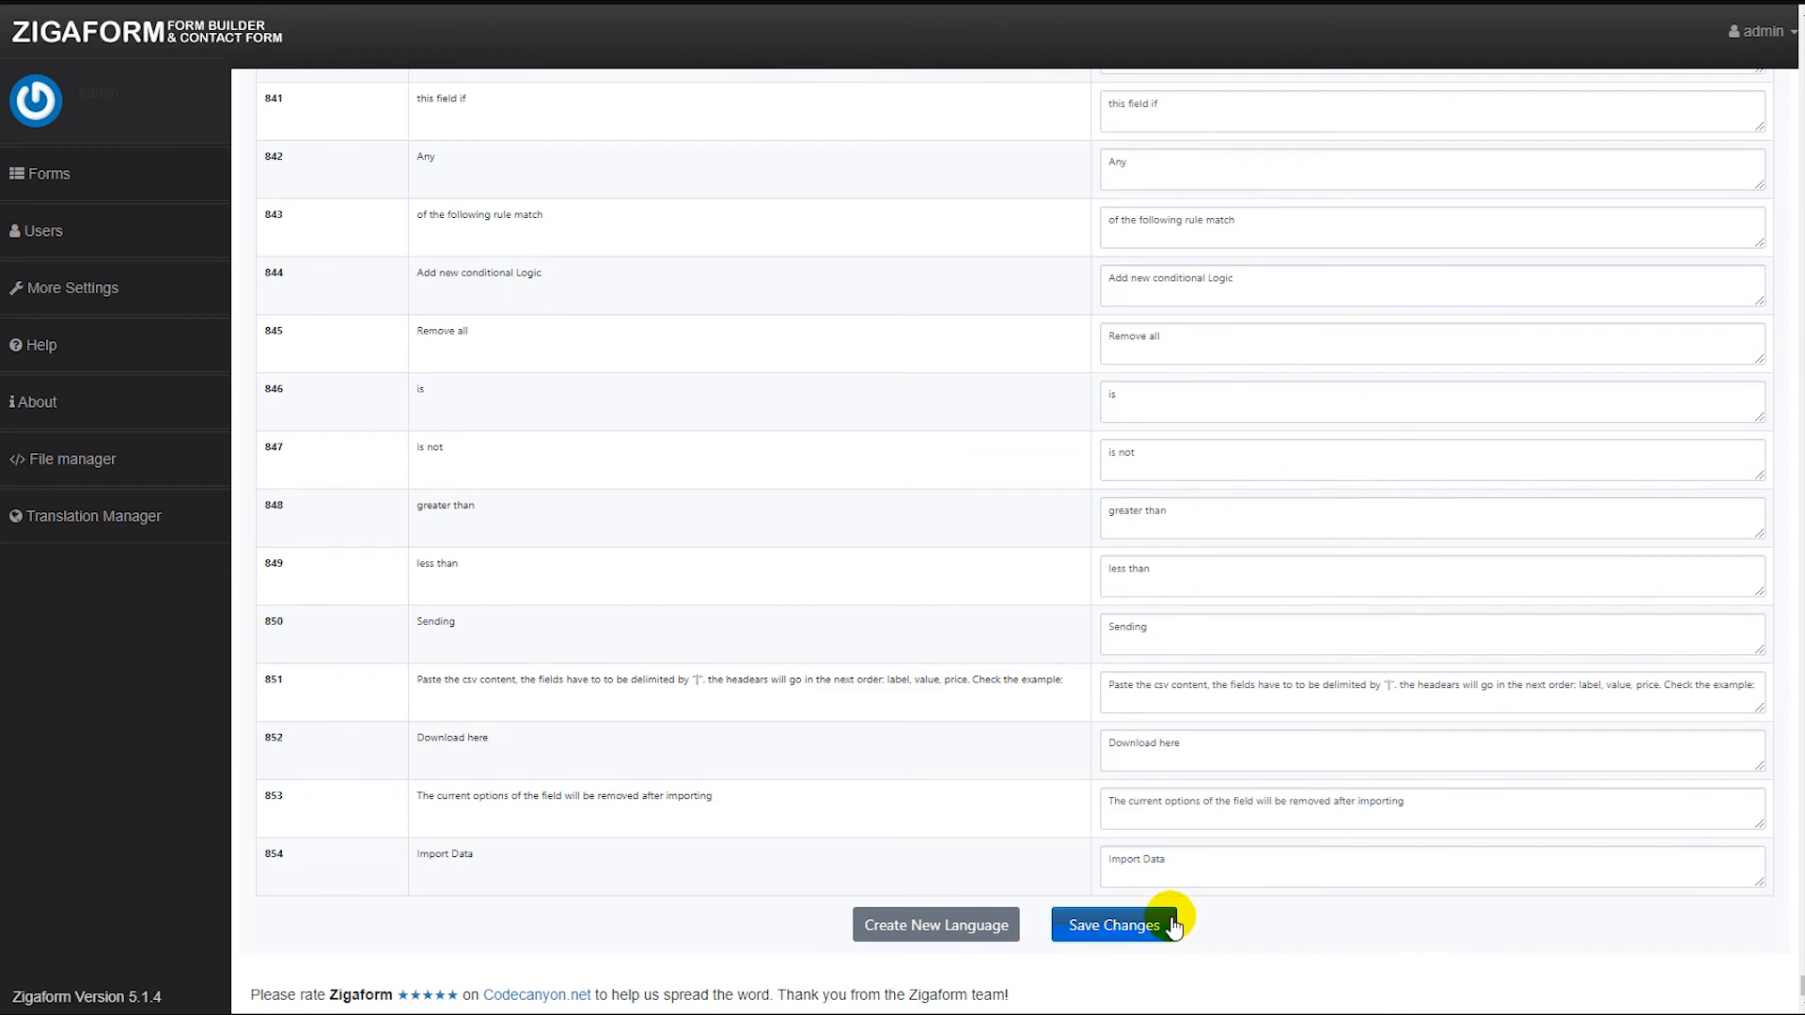
{"action": "scroll", "coordinate": [972, 609], "scroll_direction": "up", "scroll_amount": 20}
{"action": "scroll", "coordinate": [972, 606], "scroll_direction": "up", "scroll_amount": 10}
{"action": "left_click_drag", "start_coordinate": [1799, 827], "coordinate": [1799, 34]}
Review the WebHooks and Animation effect add-on descriptions, then open the File manager.
{"action": "left_click", "coordinate": [1389, 94]}
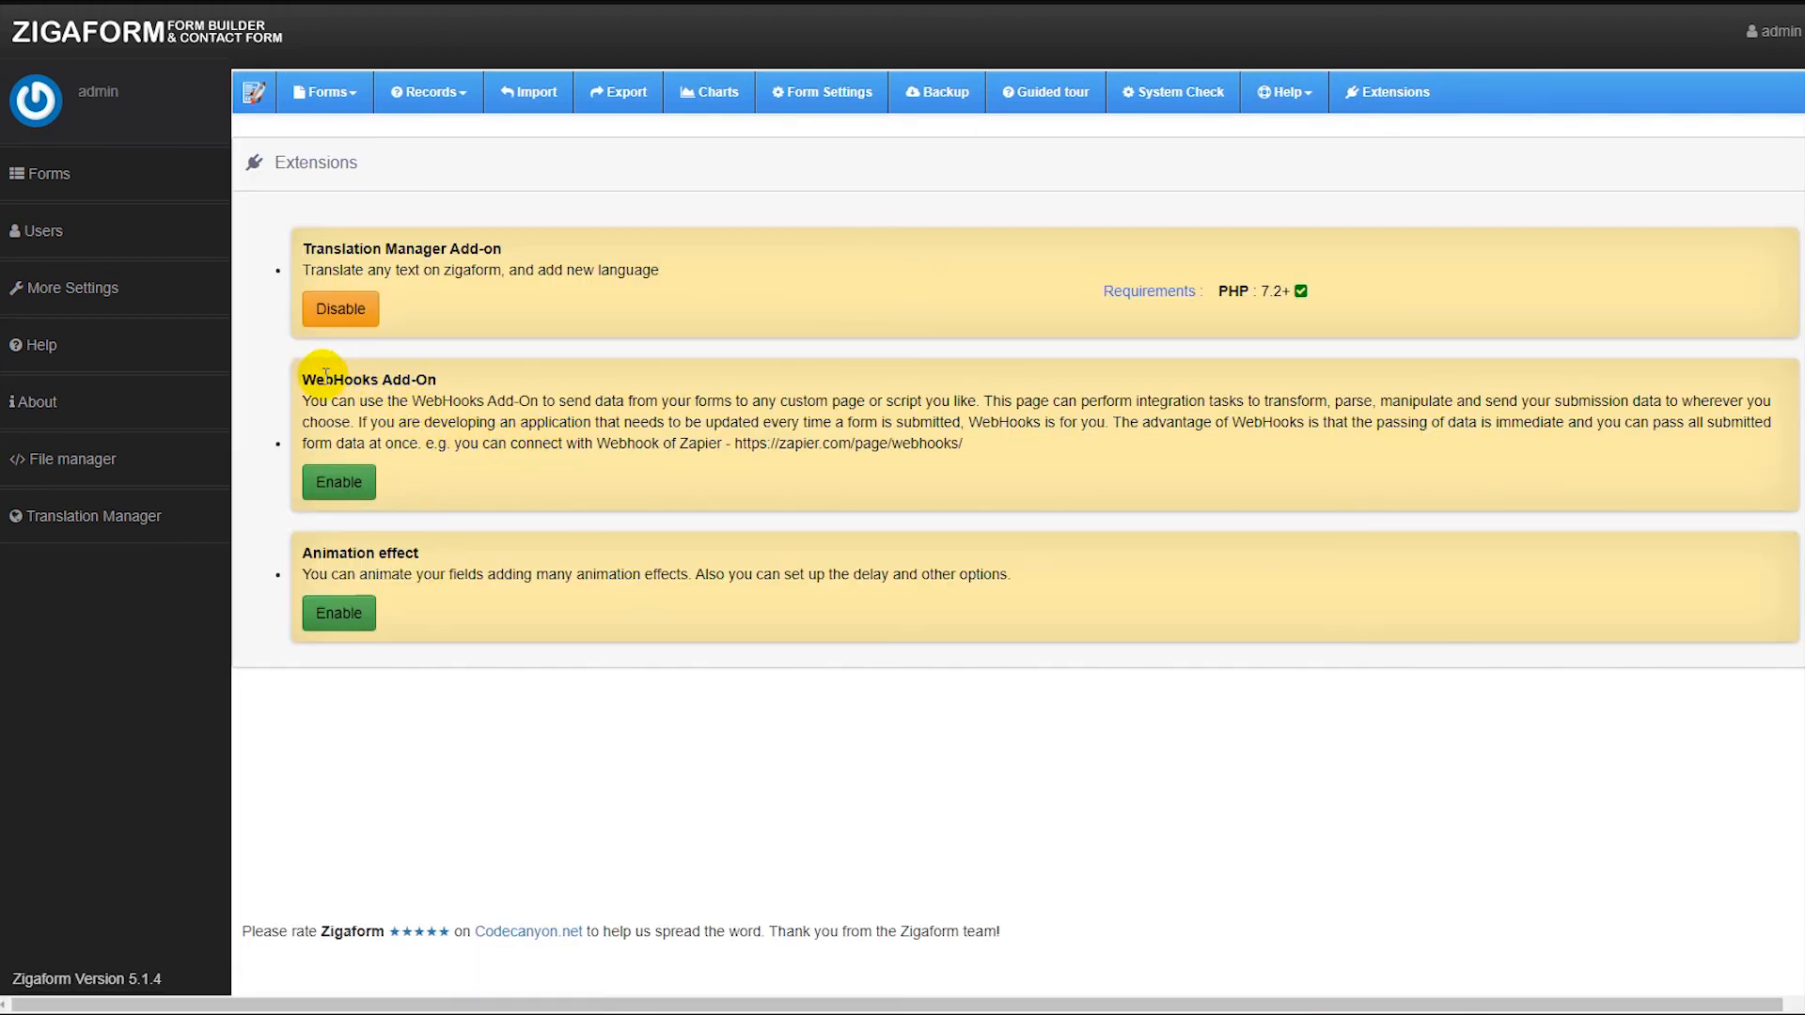
{"action": "left_click_drag", "start_coordinate": [384, 405], "coordinate": [621, 402]}
{"action": "left_click", "coordinate": [620, 401]}
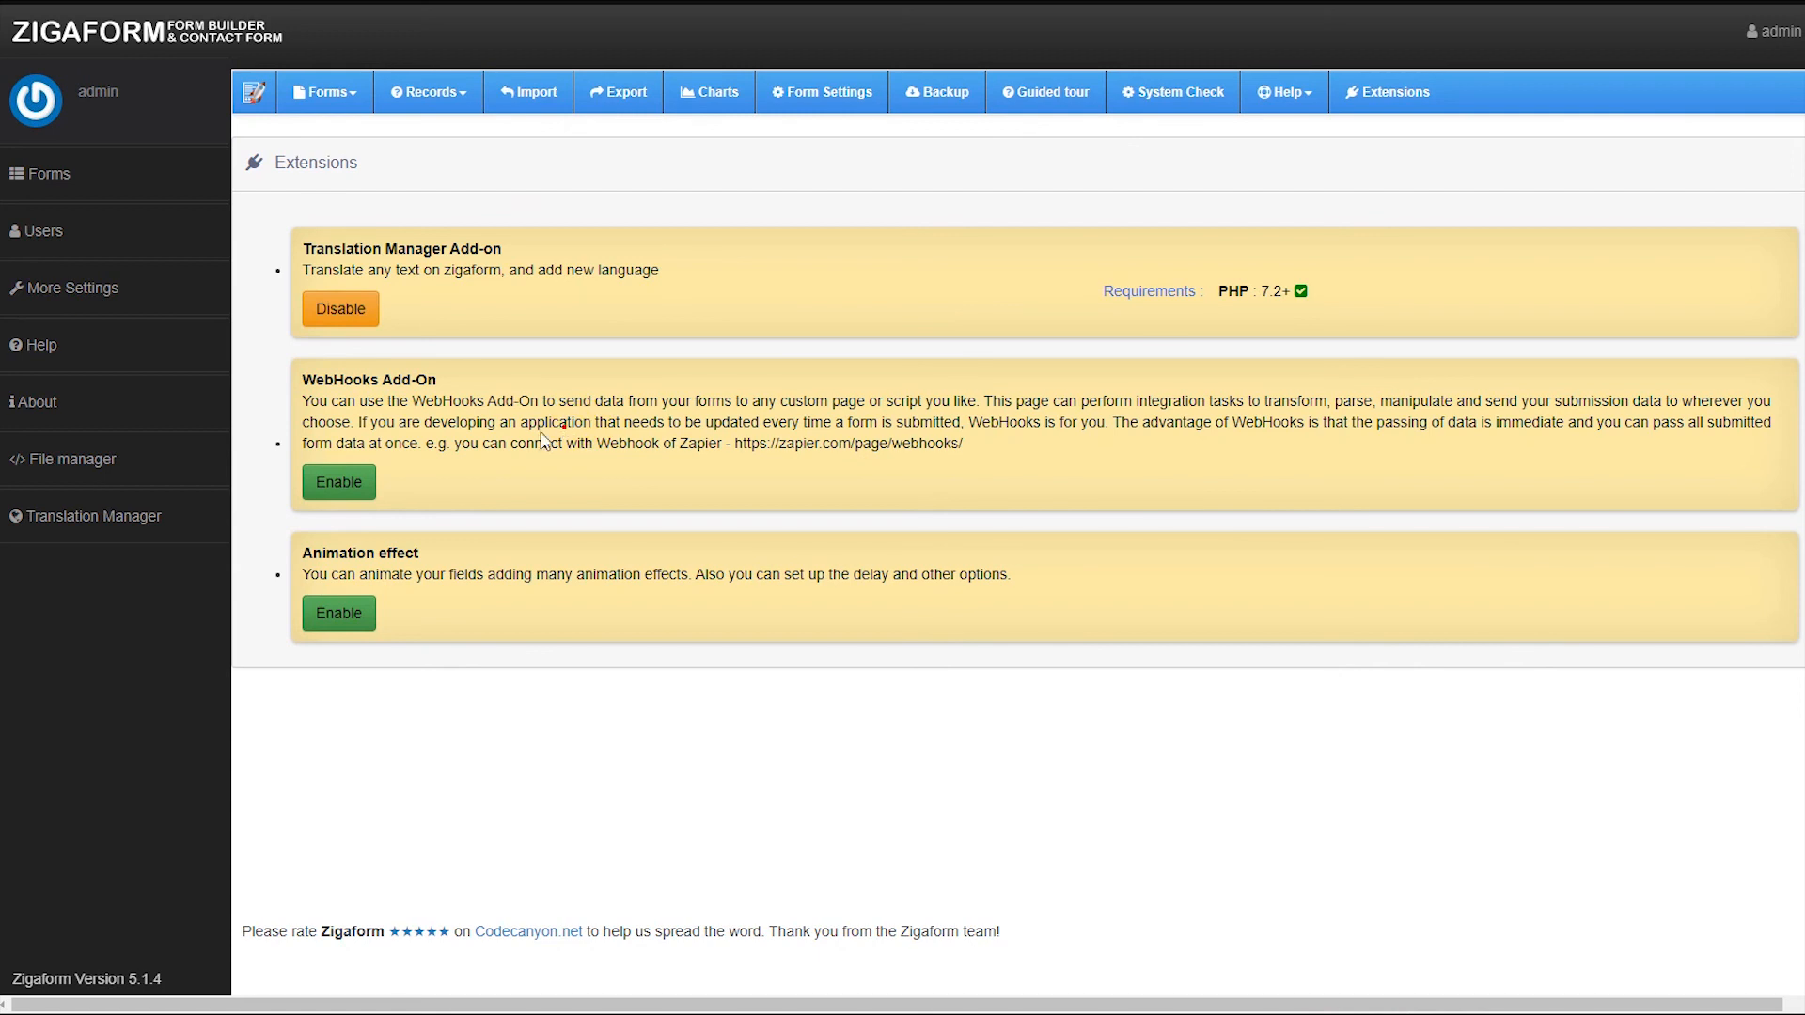
{"action": "left_click", "coordinate": [502, 411]}
{"action": "left_click", "coordinate": [378, 572]}
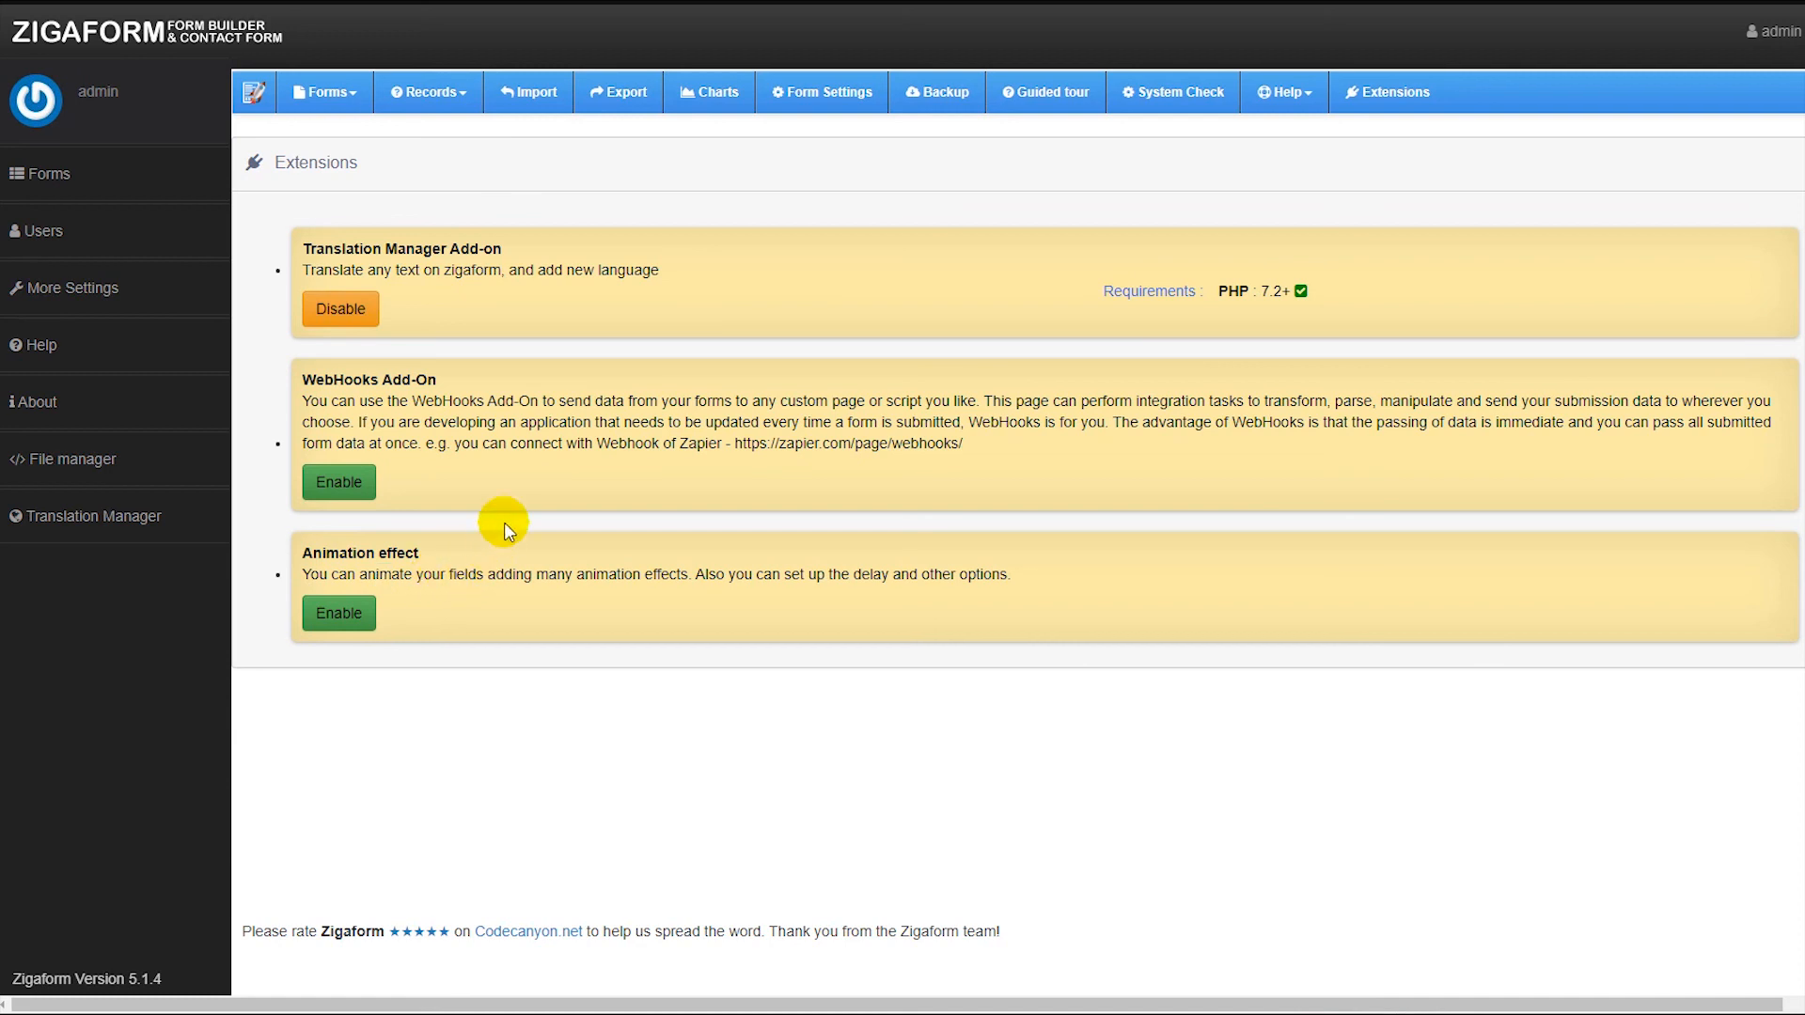
{"action": "left_click", "coordinate": [86, 459]}
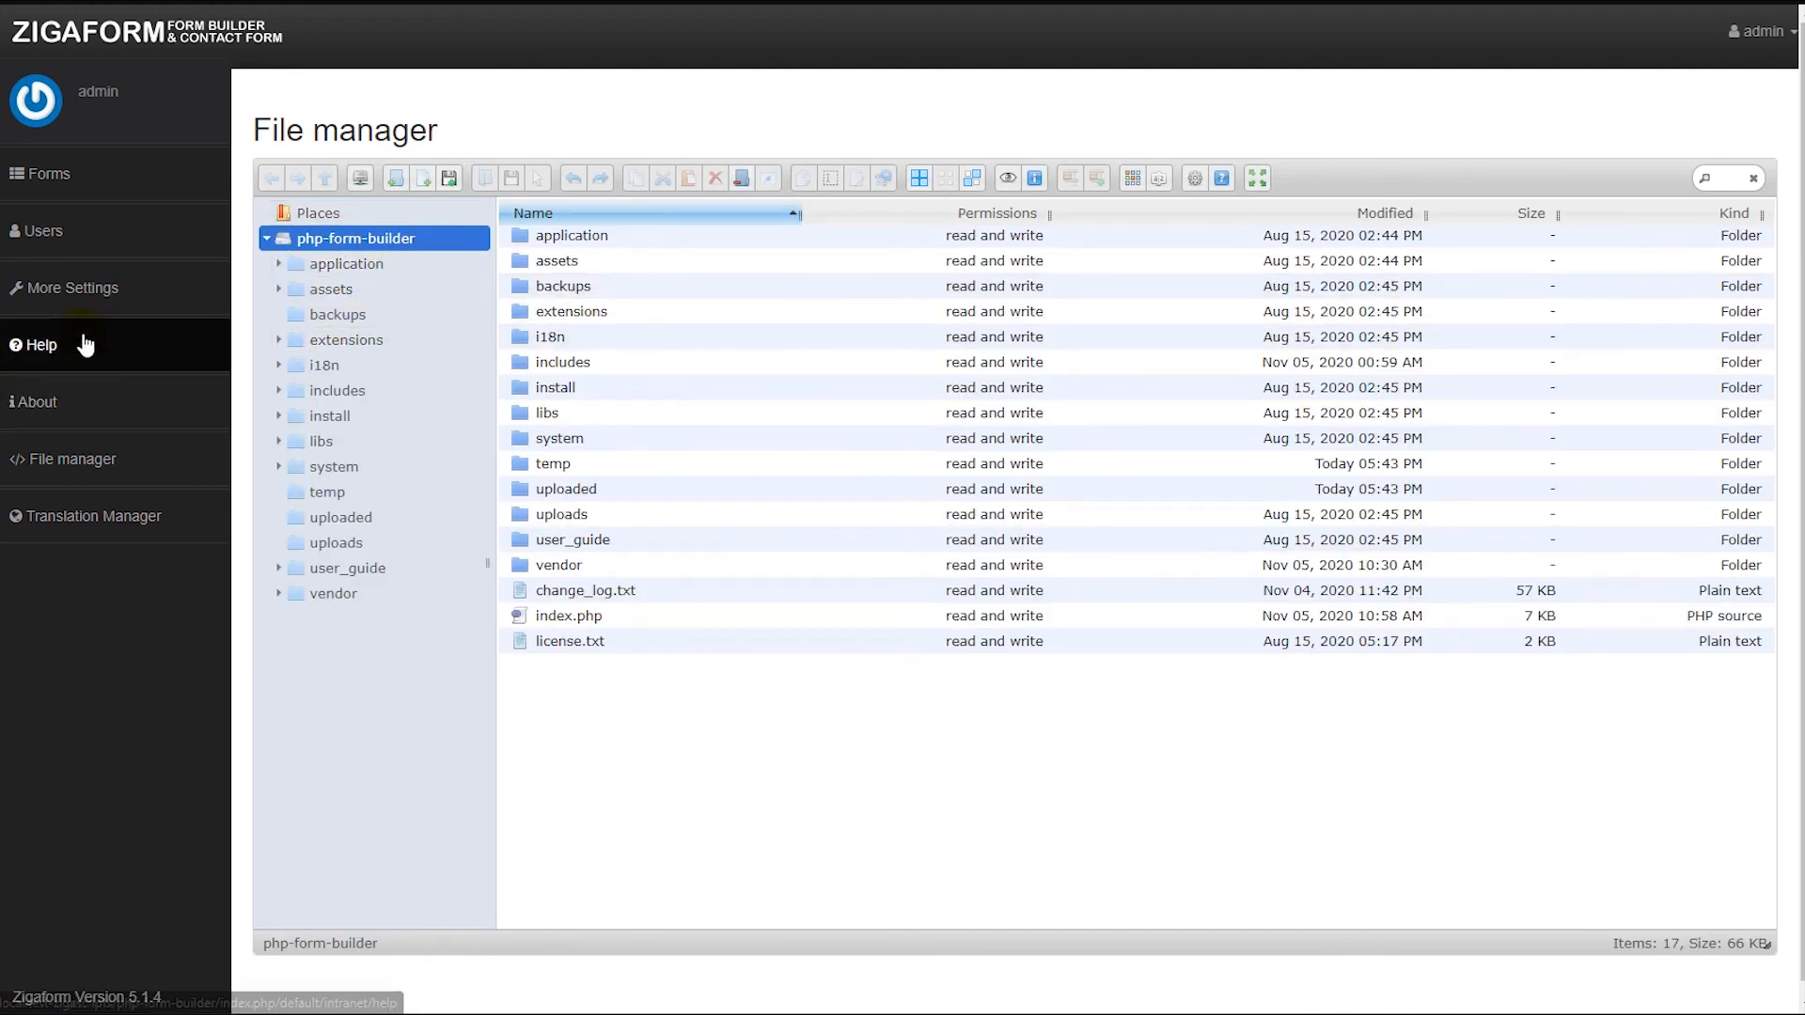
Examine the SMTP mailer options in More Settings without saving, then return to the forms list.
{"action": "left_click", "coordinate": [58, 289]}
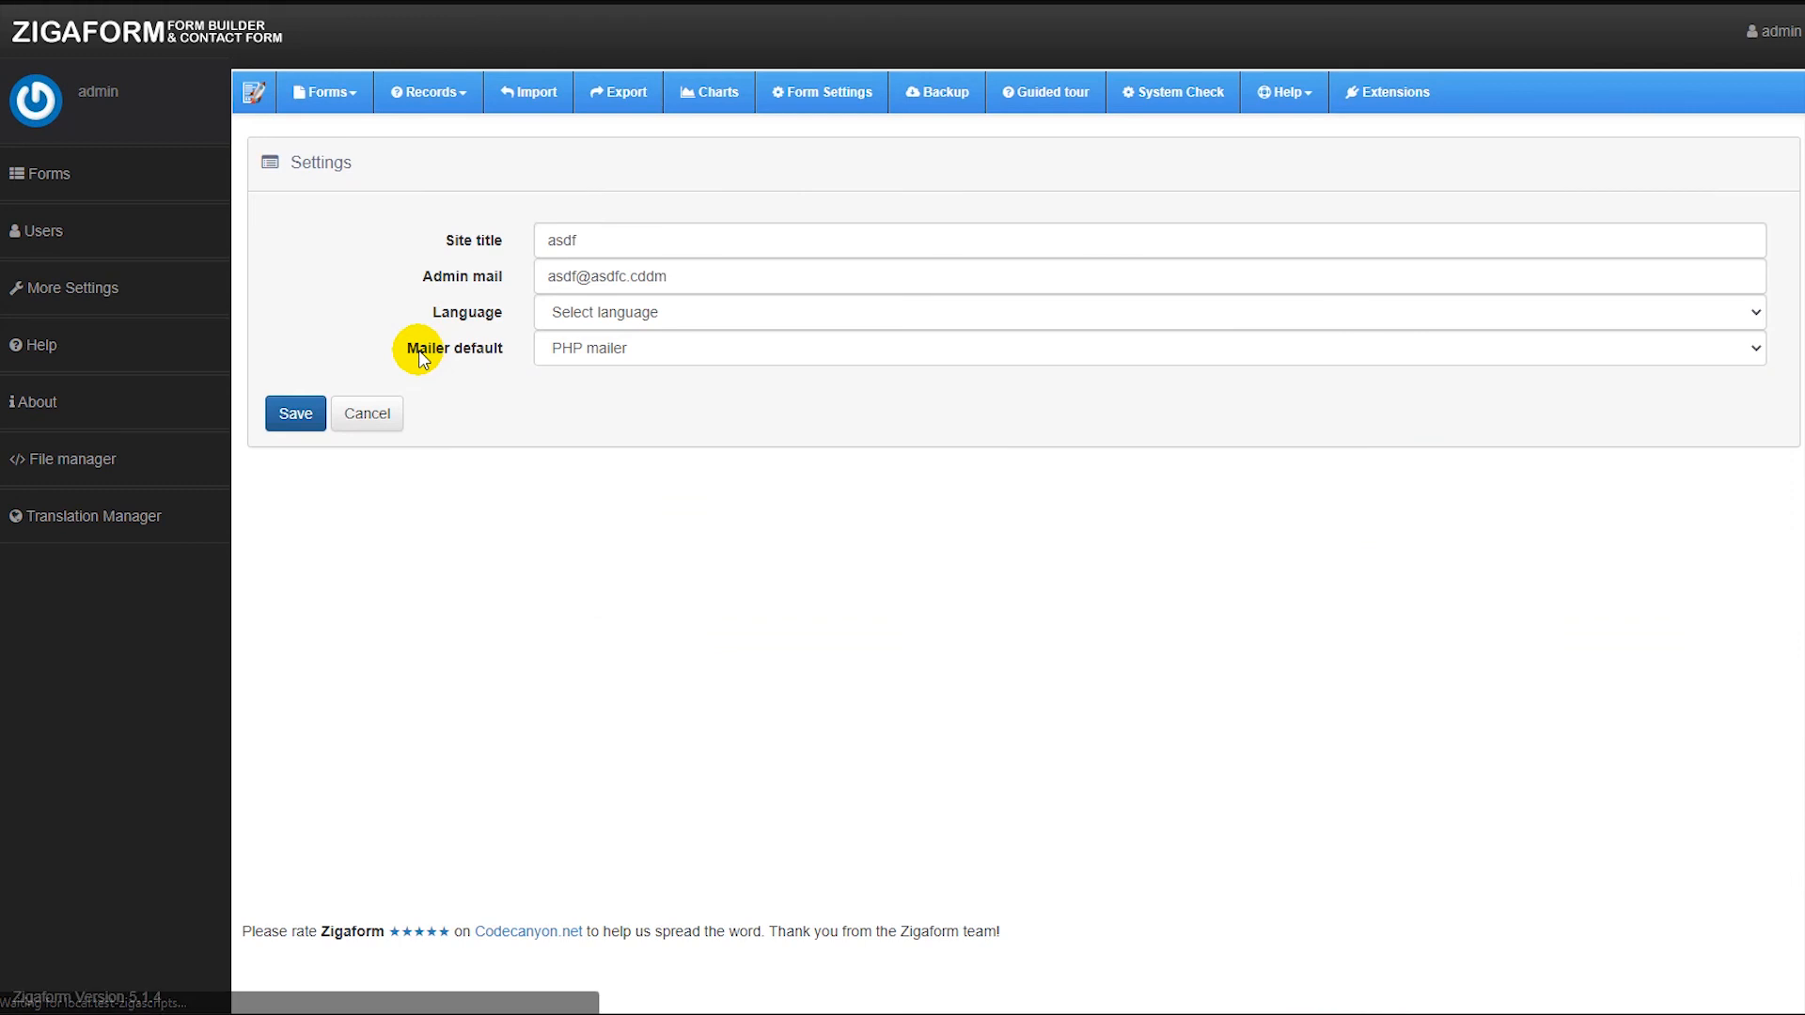
{"action": "left_click", "coordinate": [624, 355]}
{"action": "left_click", "coordinate": [573, 394]}
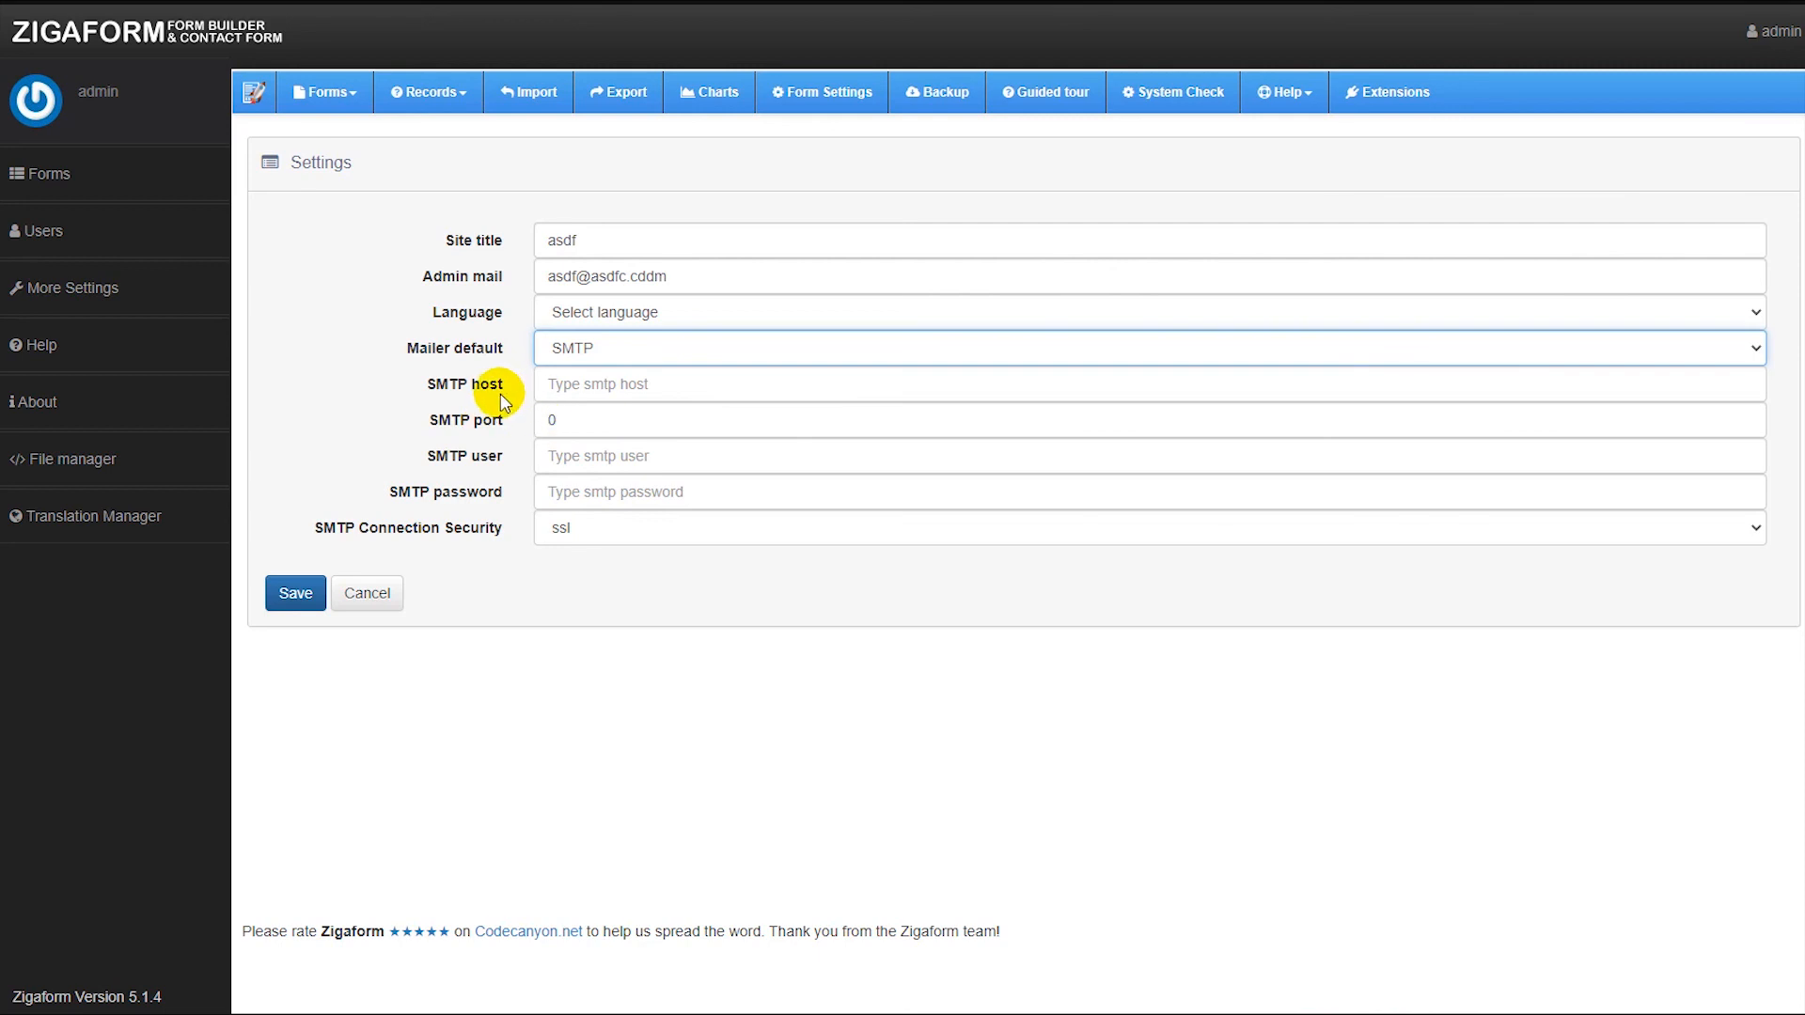
{"action": "left_click", "coordinate": [533, 641]}
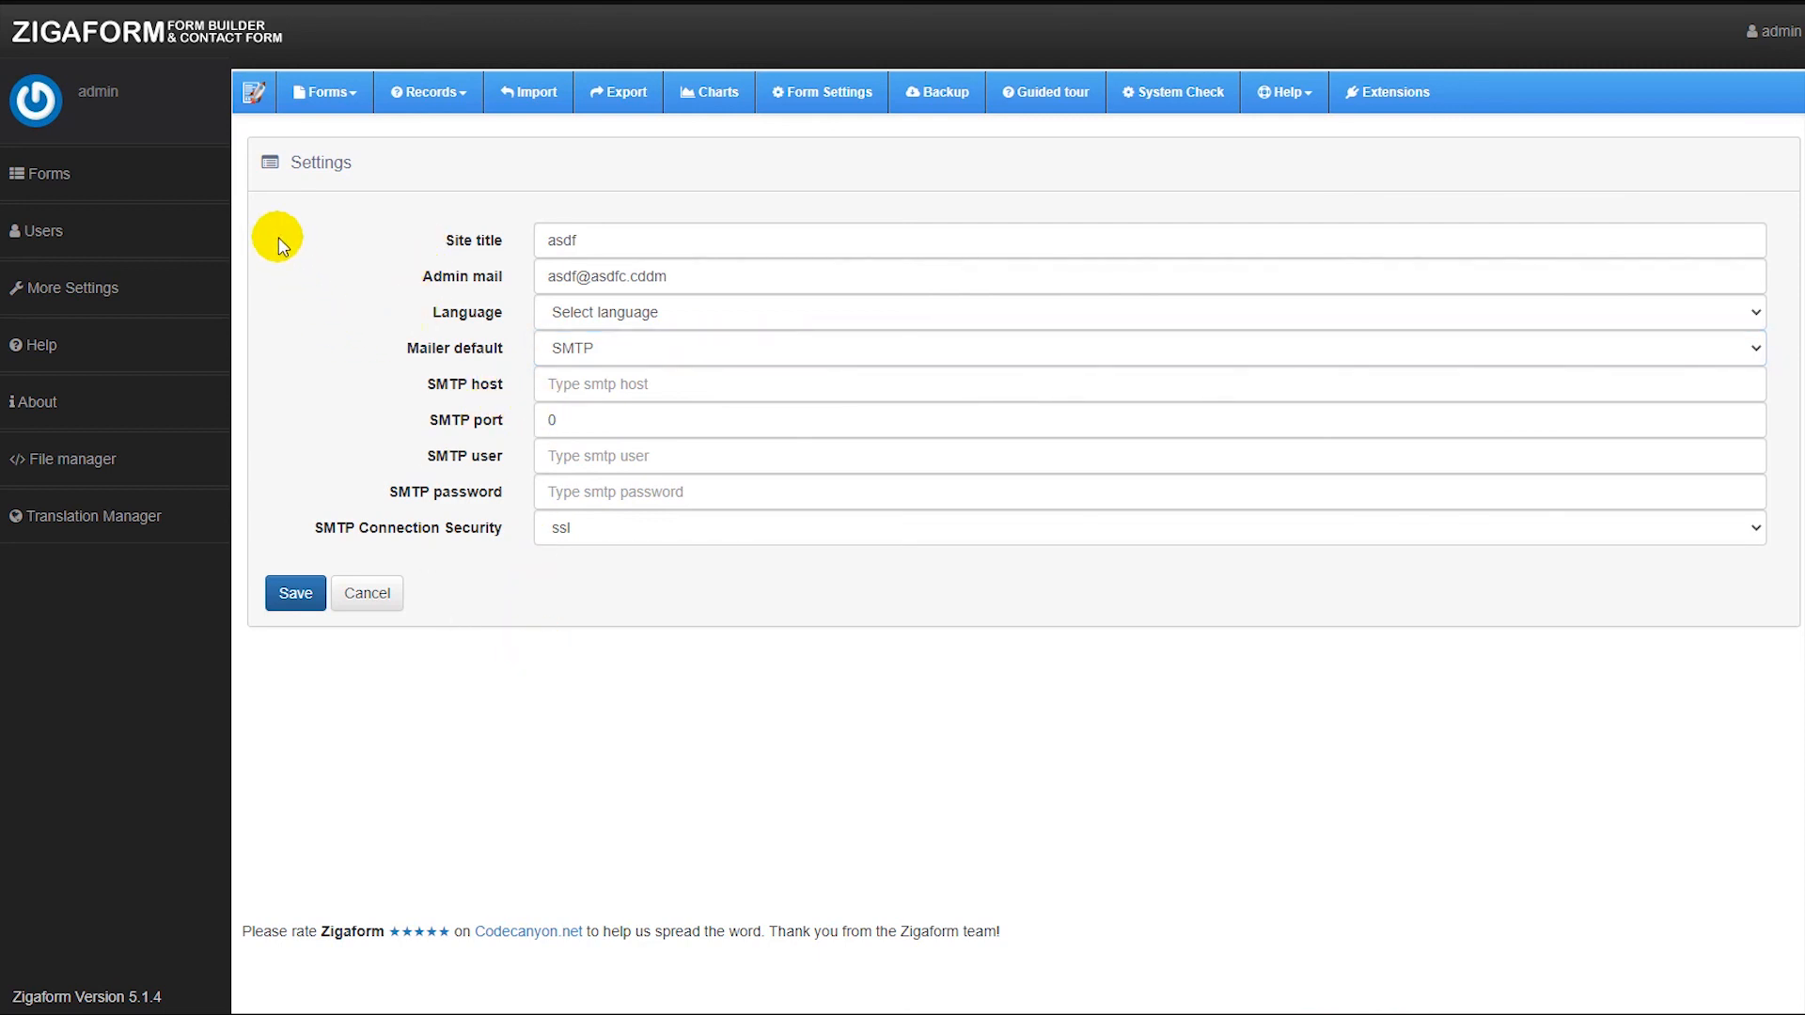
{"action": "left_click", "coordinate": [66, 186]}
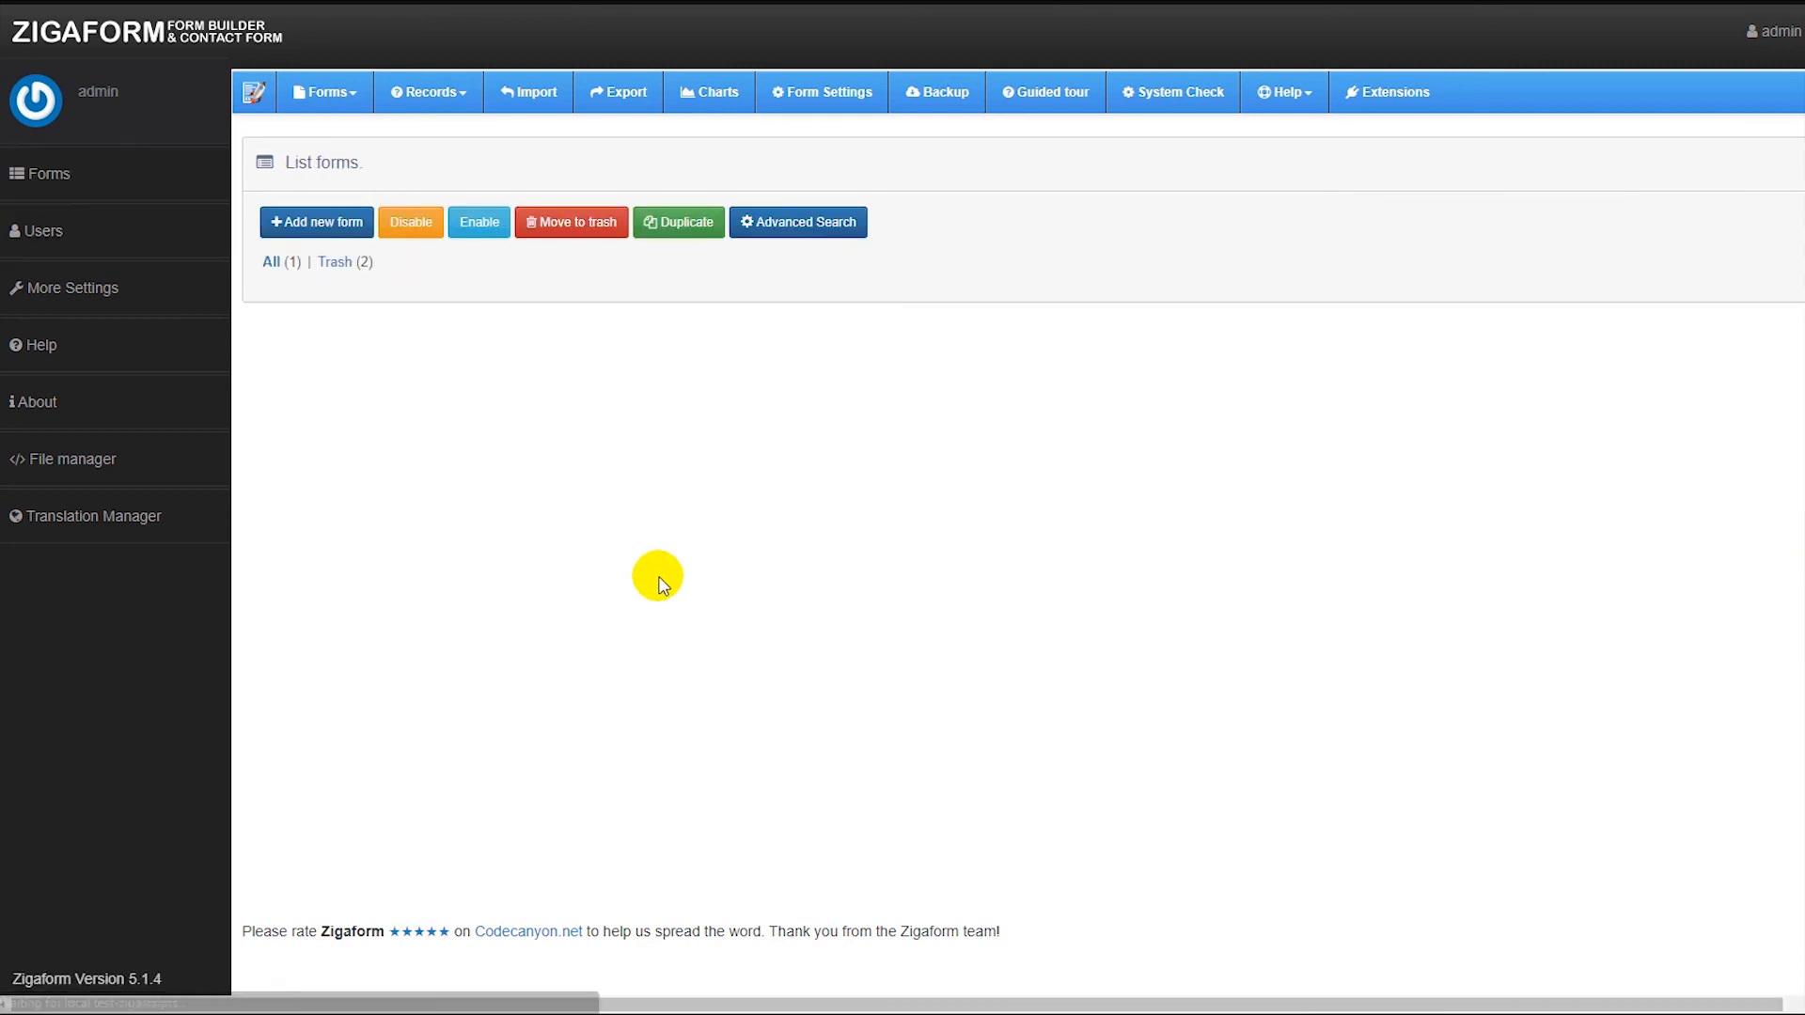